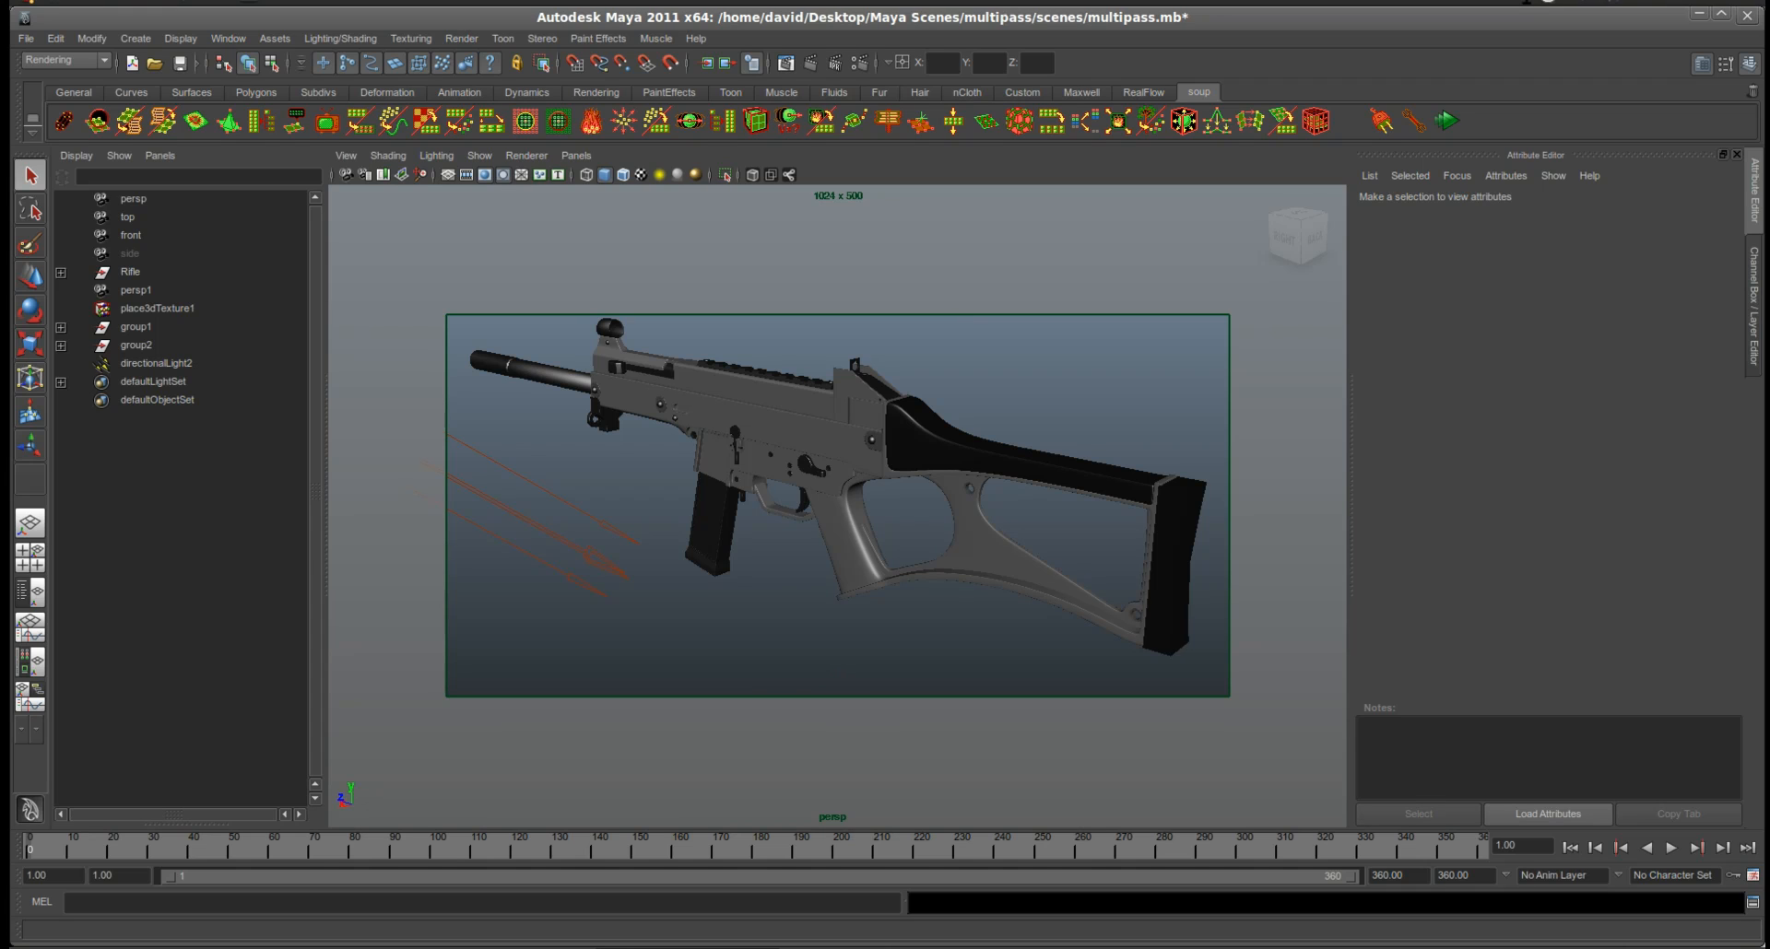
# - Display the mental ray render of the rifle from the persp camera and close the render window
pyautogui.click(798, 114)
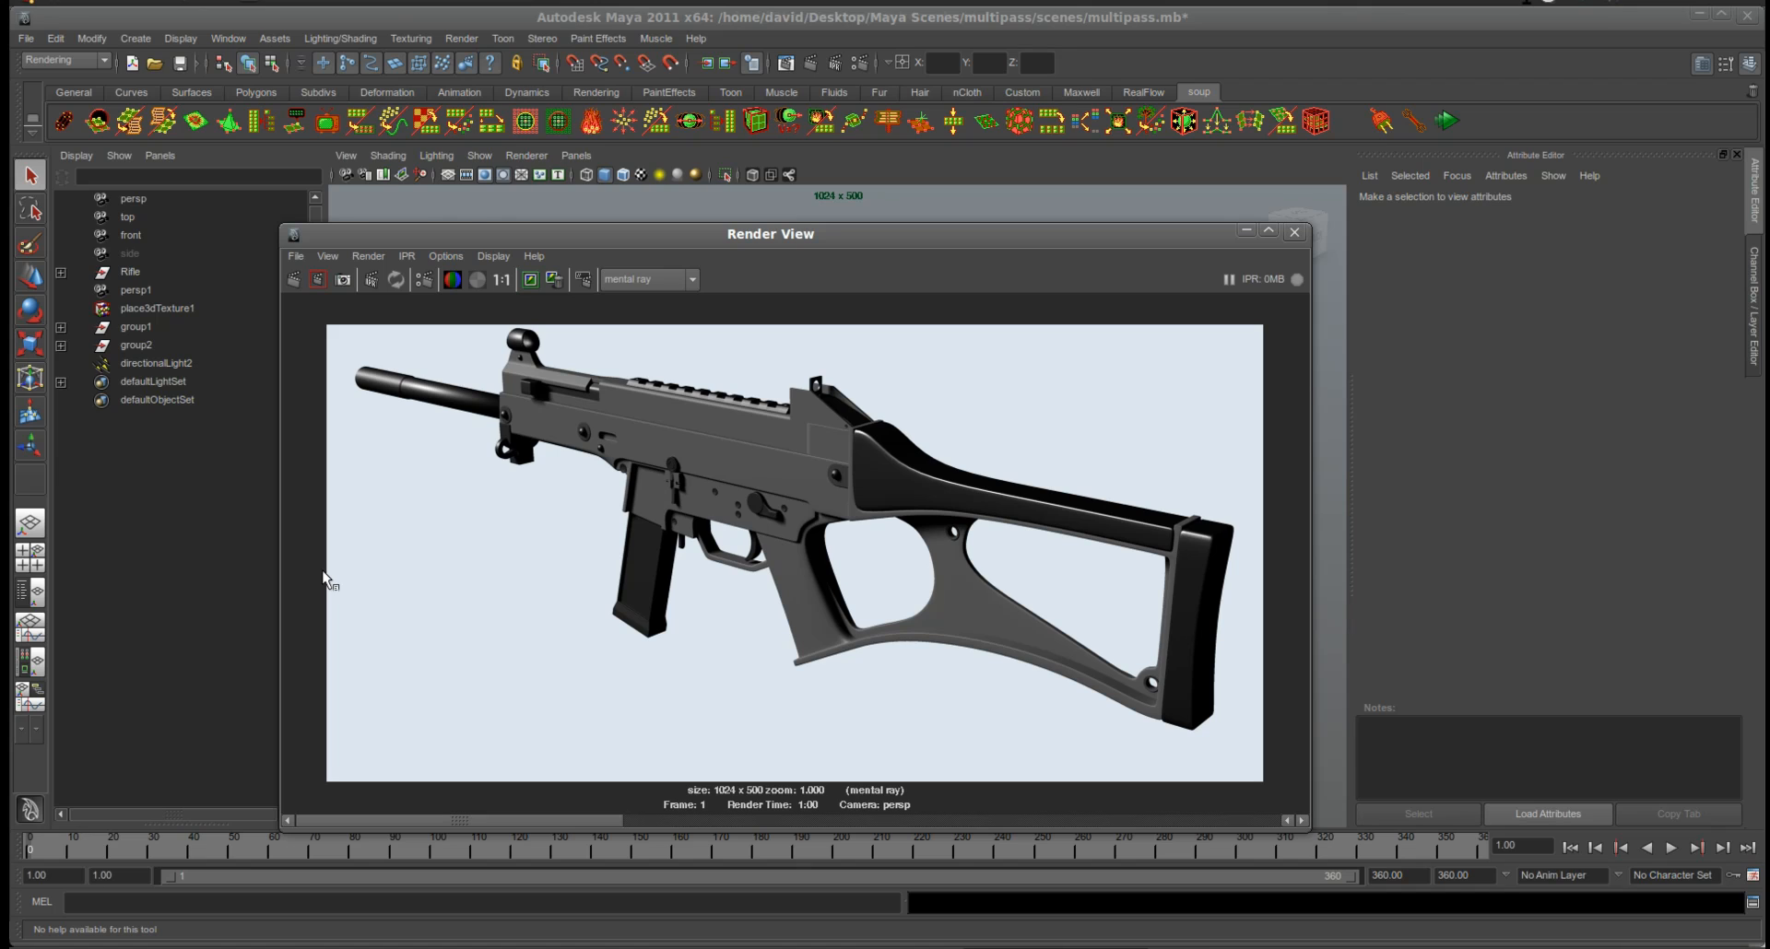
pyautogui.click(1294, 232)
# - Create a Diffuse Without Shadows render pass in the mental ray render settings
pyautogui.click(855, 68)
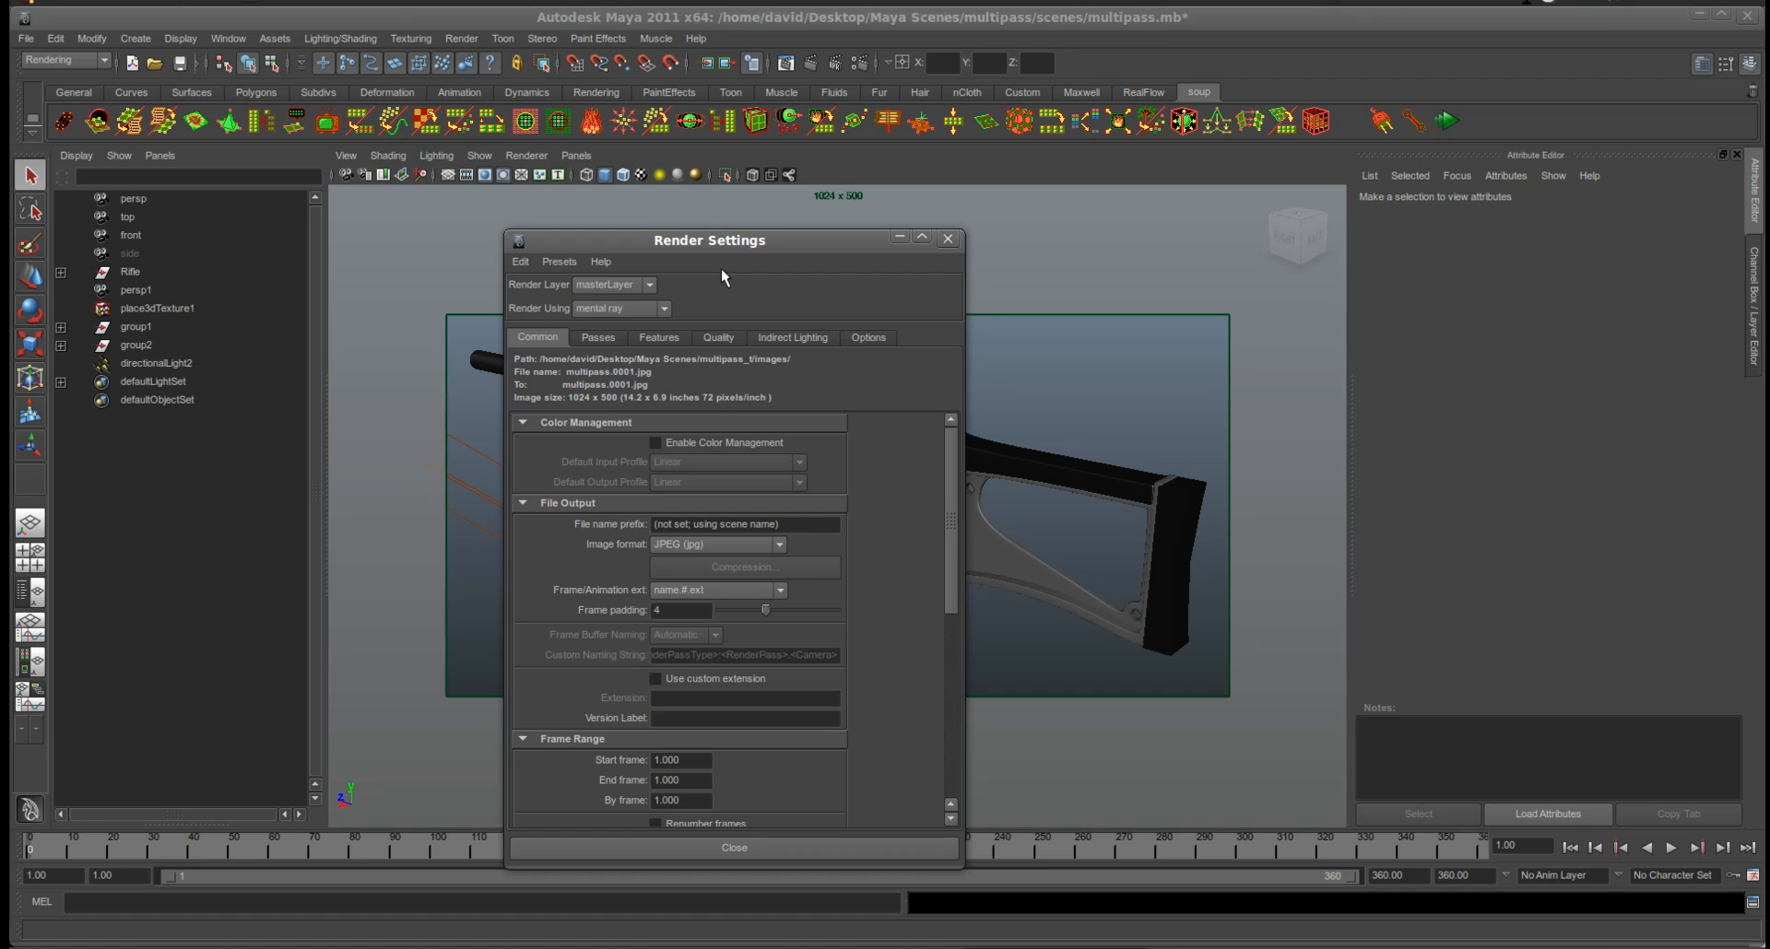
pyautogui.click(600, 337)
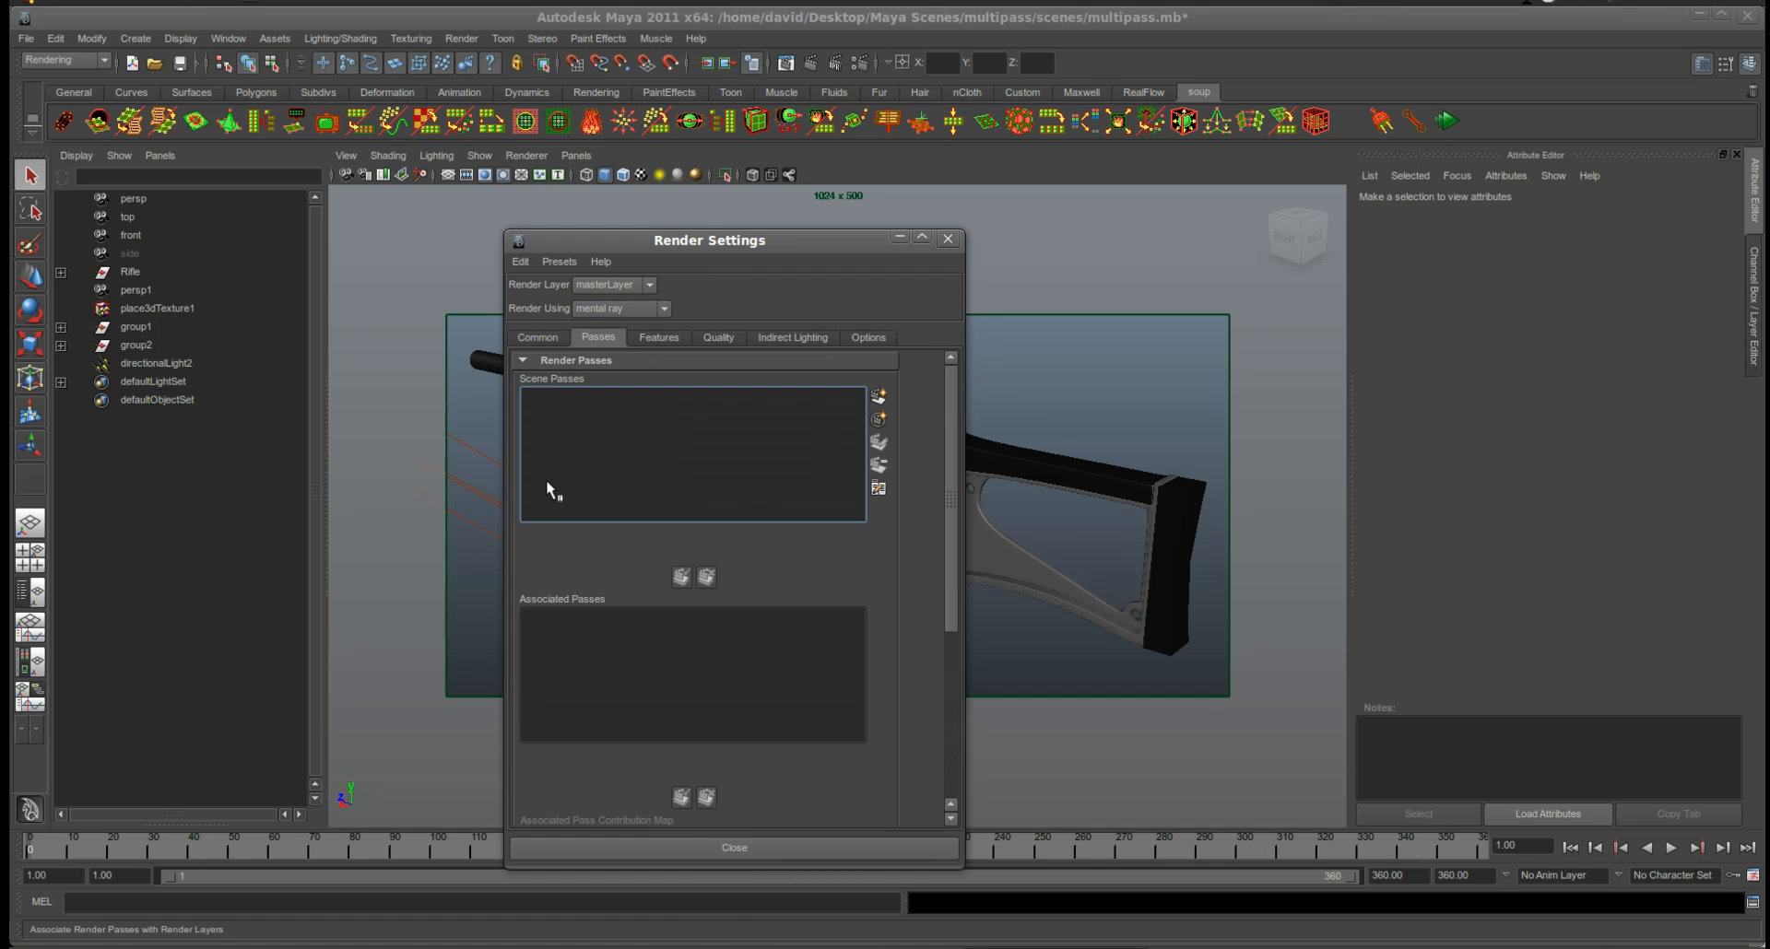
pyautogui.click(876, 398)
pyautogui.scroll(-3, 870, 450)
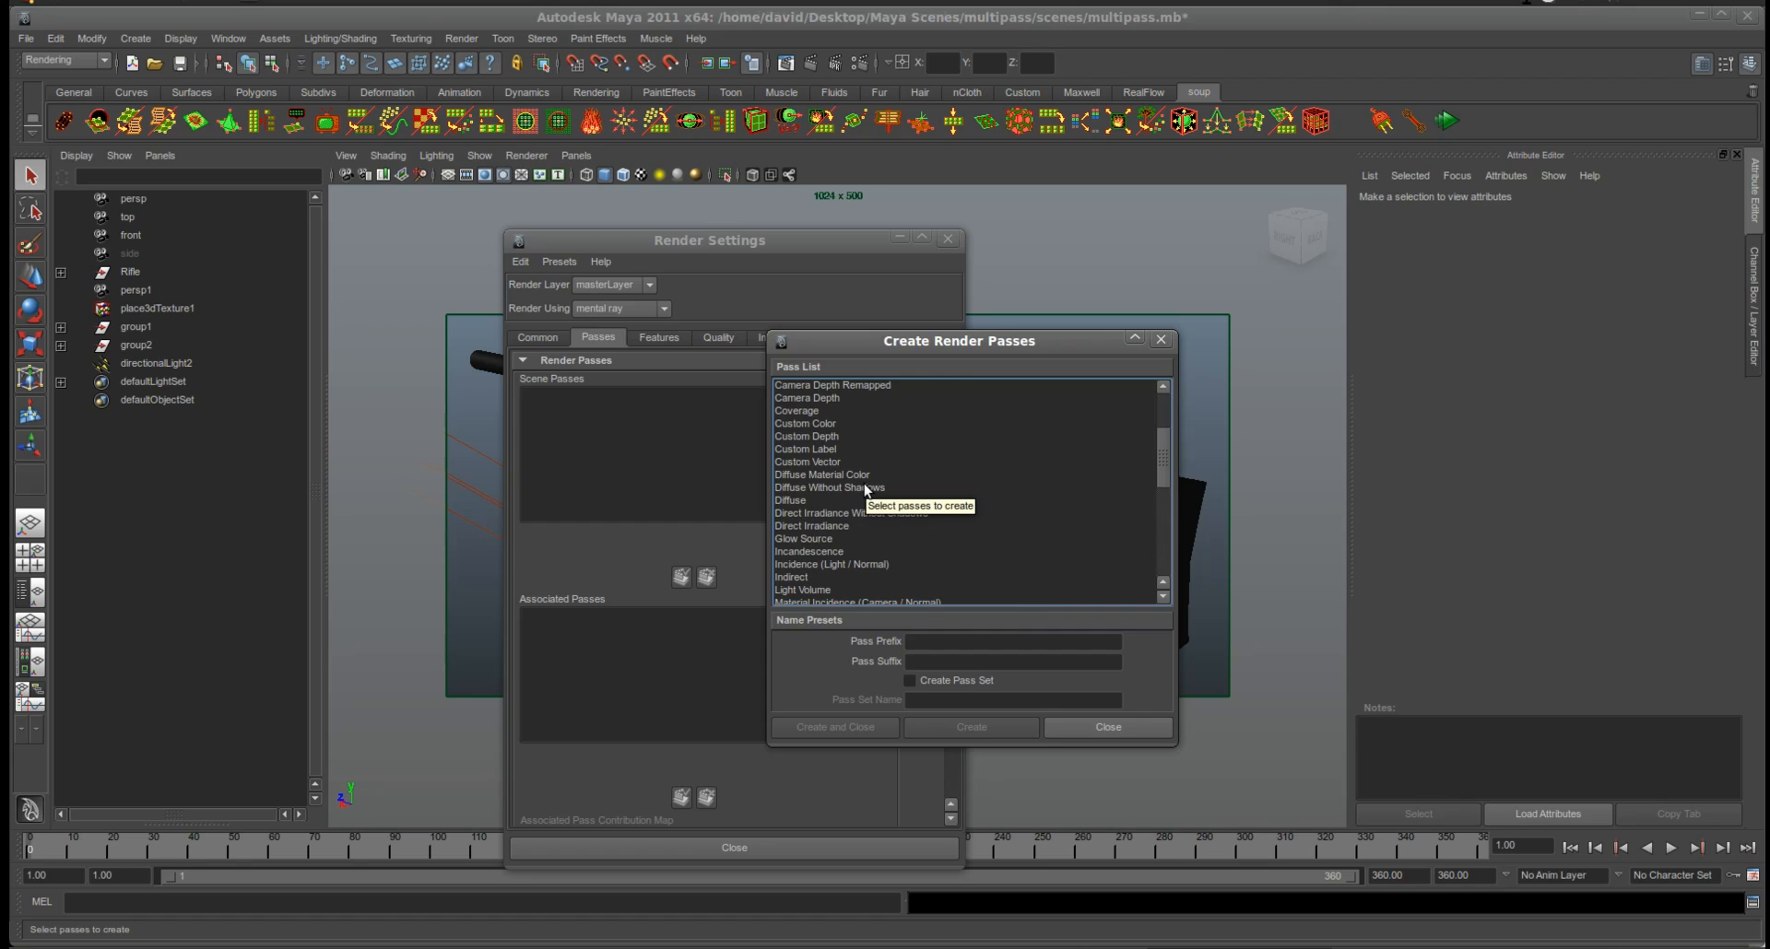
pyautogui.doubleClick(867, 488)
# - Create a Specular Without Shadows render pass for the scene
pyautogui.click(877, 398)
pyautogui.scroll(-12, 975, 574)
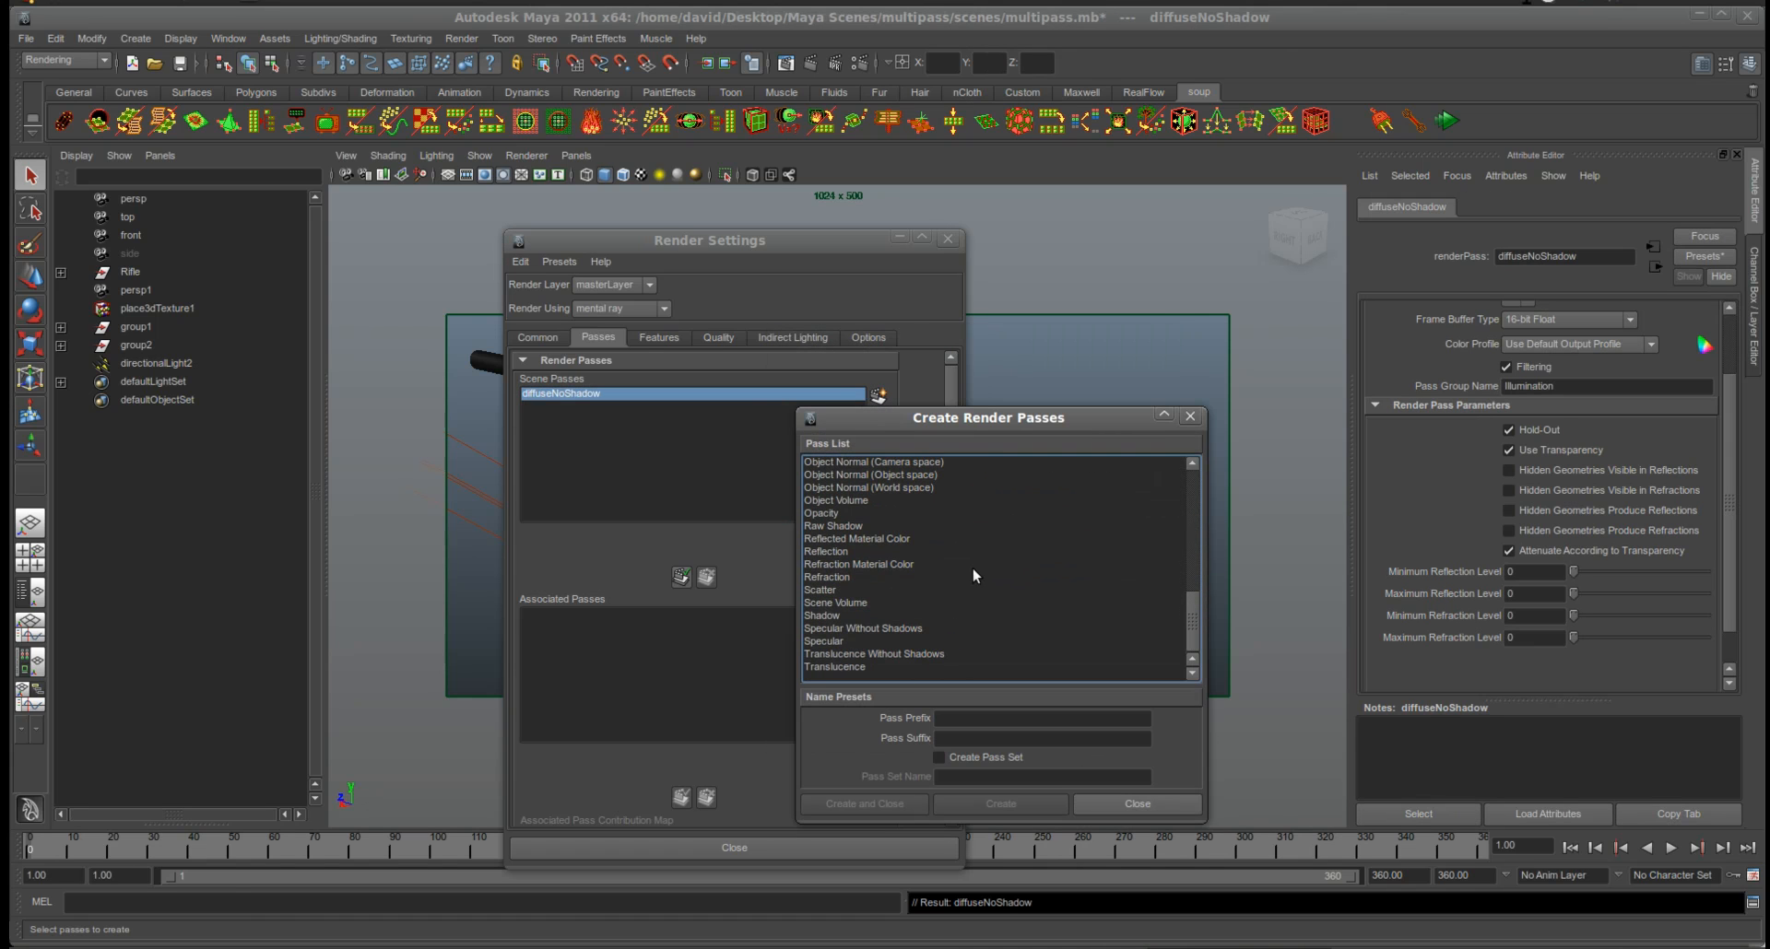
pyautogui.doubleClick(885, 629)
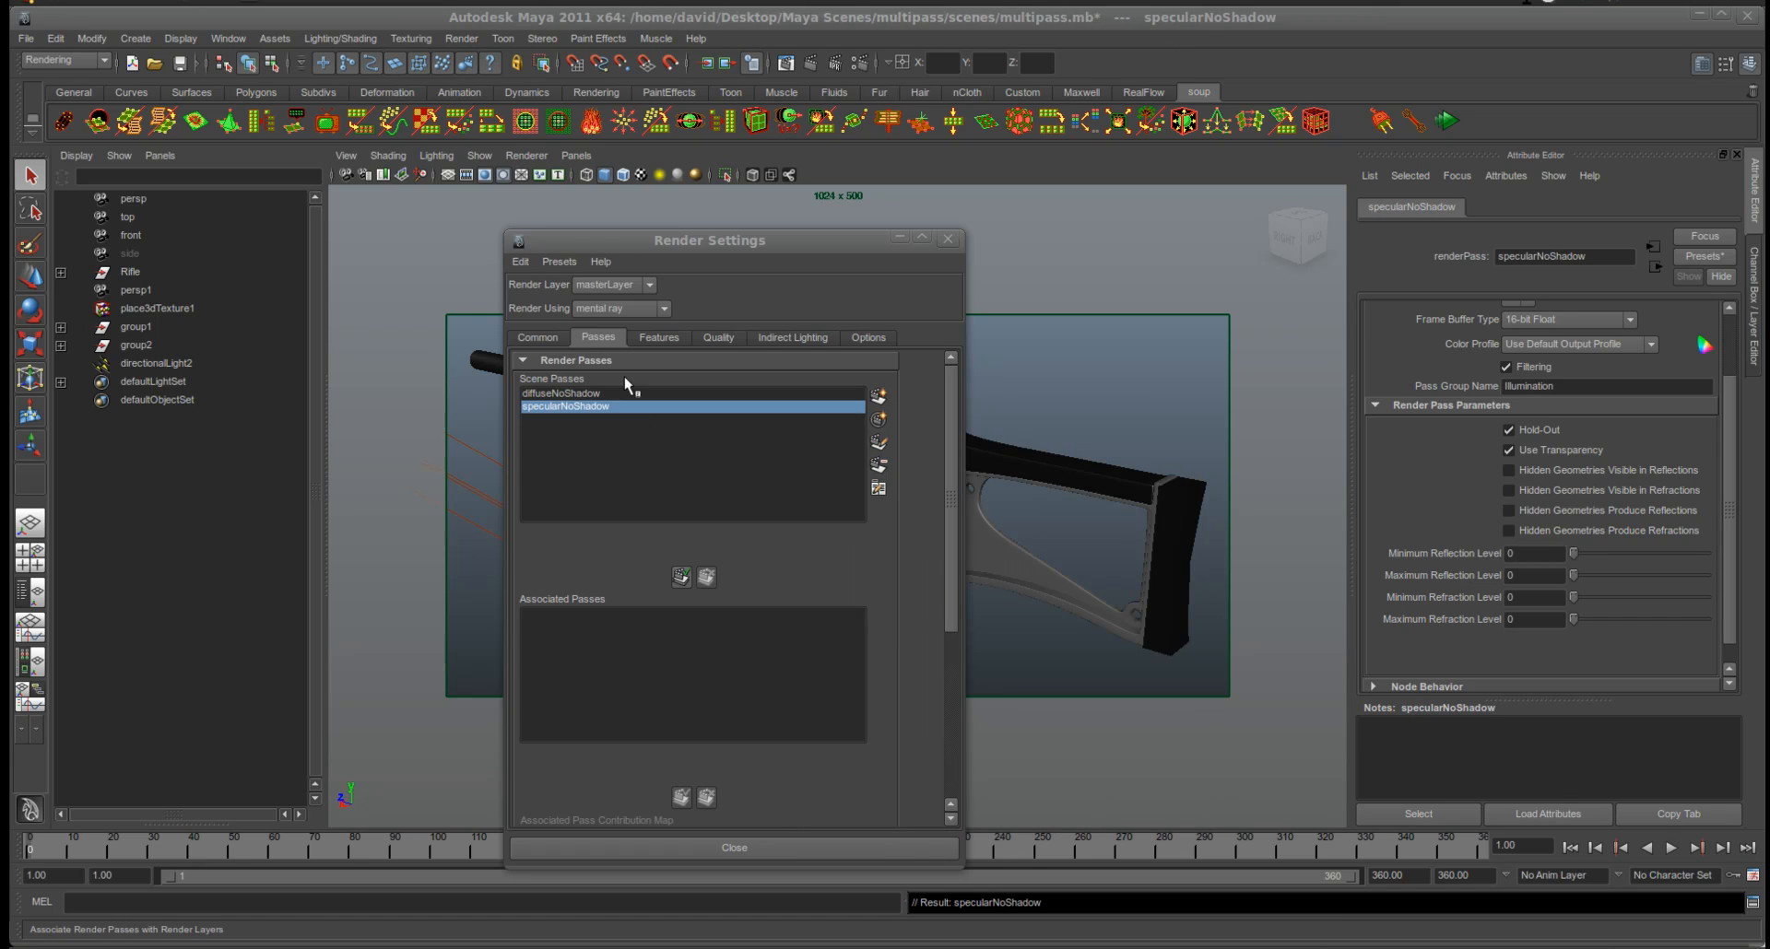
# - Associate the diffuseNoShadow and specularNoShadow passes with the master render layer
pyautogui.click(589, 394)
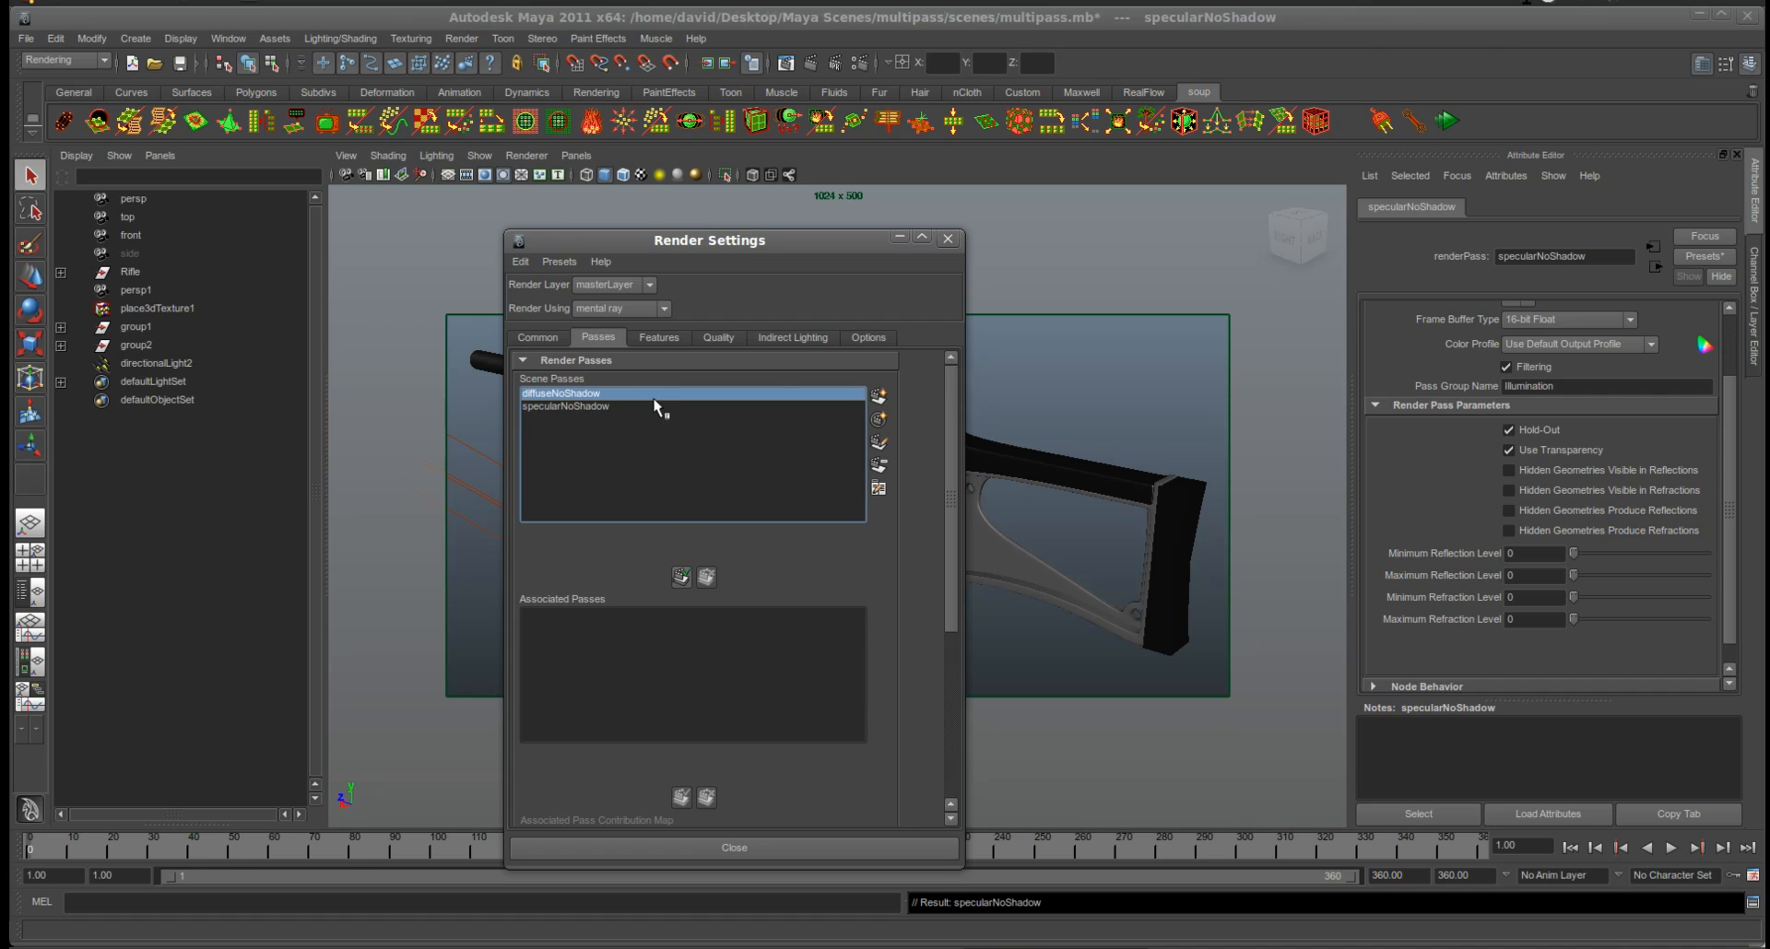
pyautogui.click(680, 578)
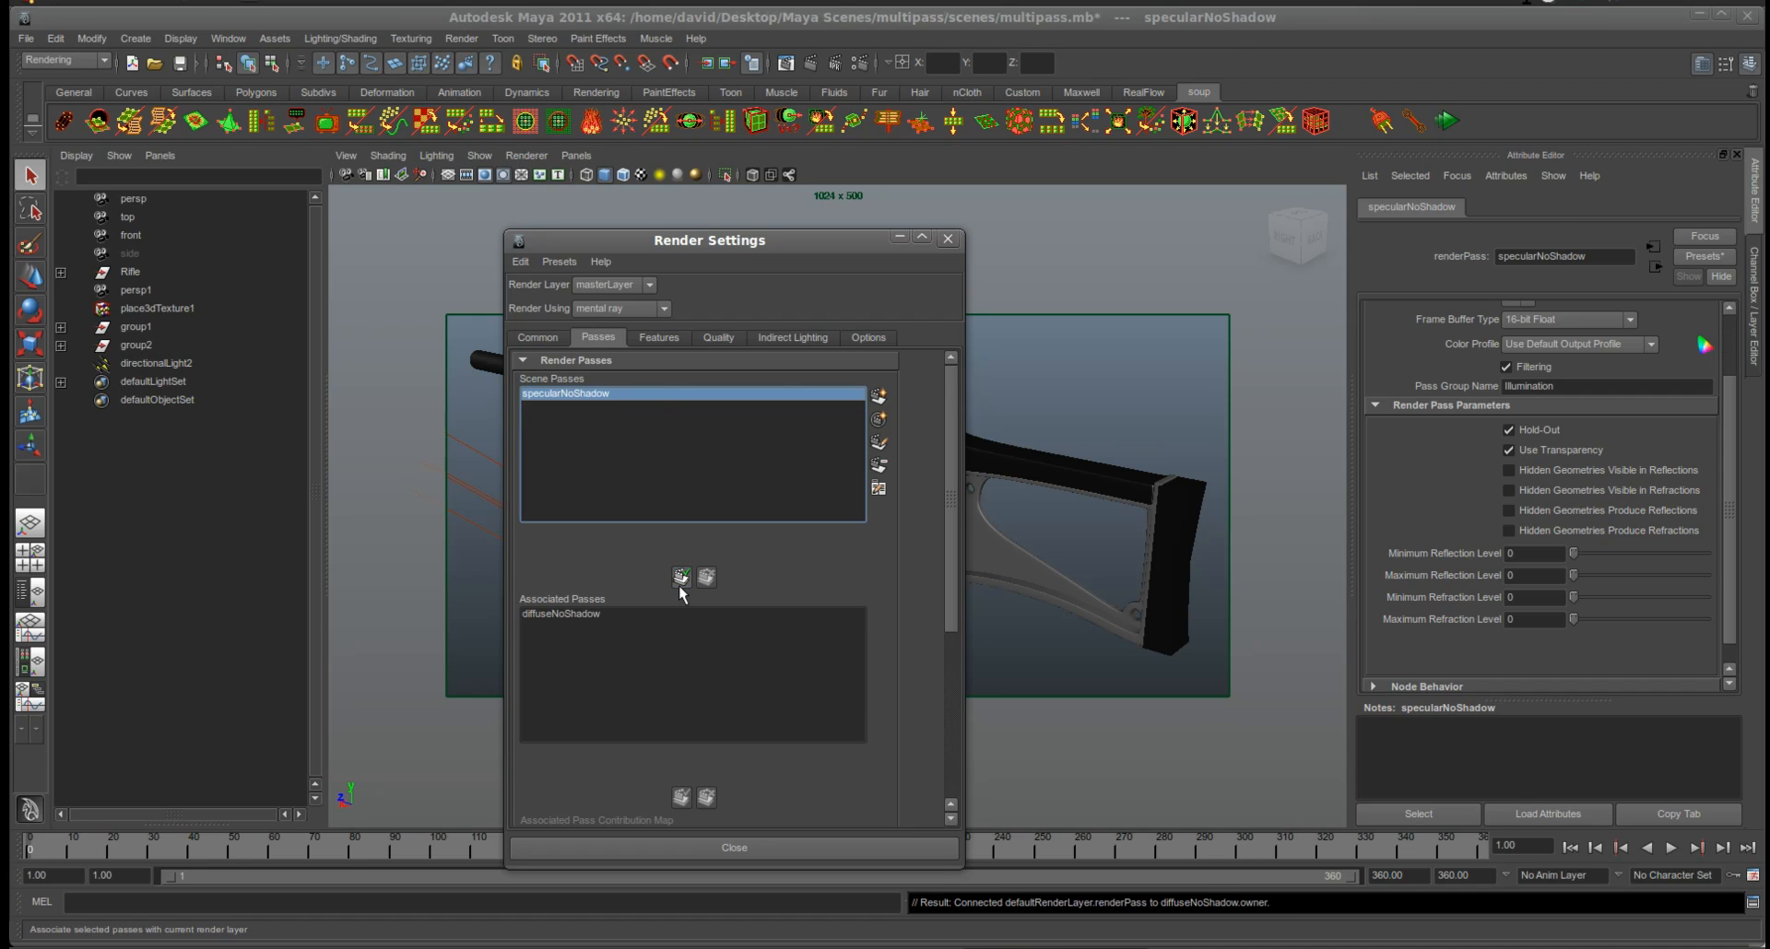
pyautogui.click(680, 580)
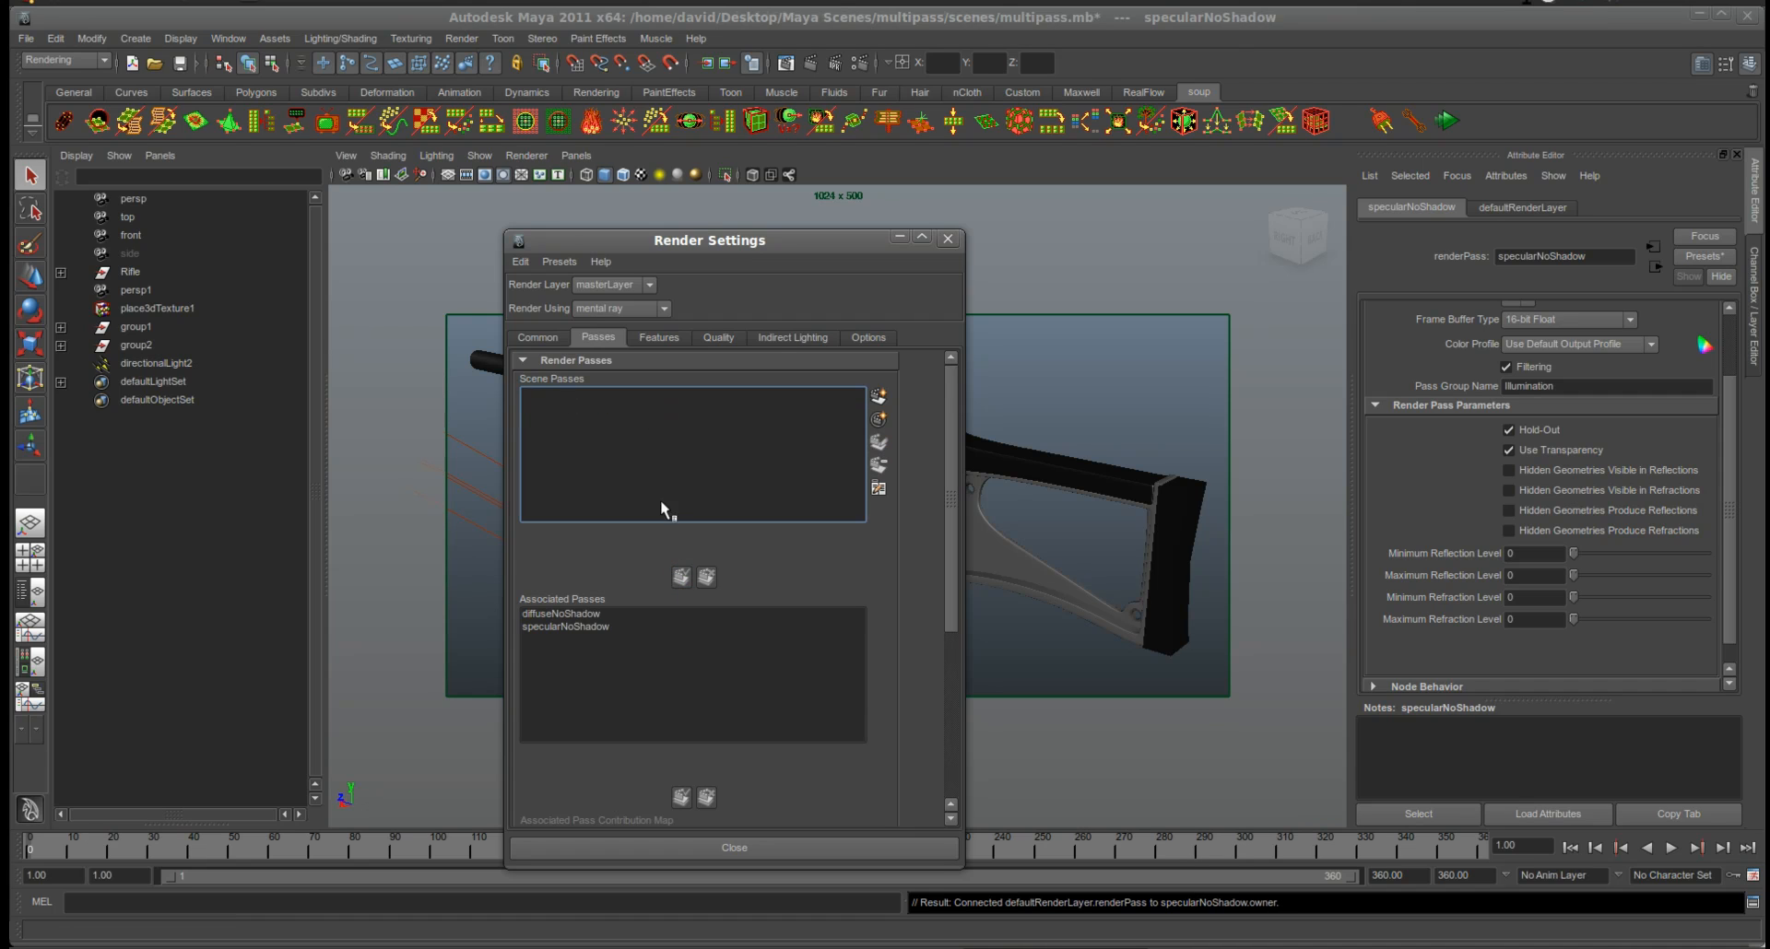
# - Close the render settings and render the rifle again with the associated passes
pyautogui.click(948, 239)
pyautogui.click(785, 63)
pyautogui.click(318, 303)
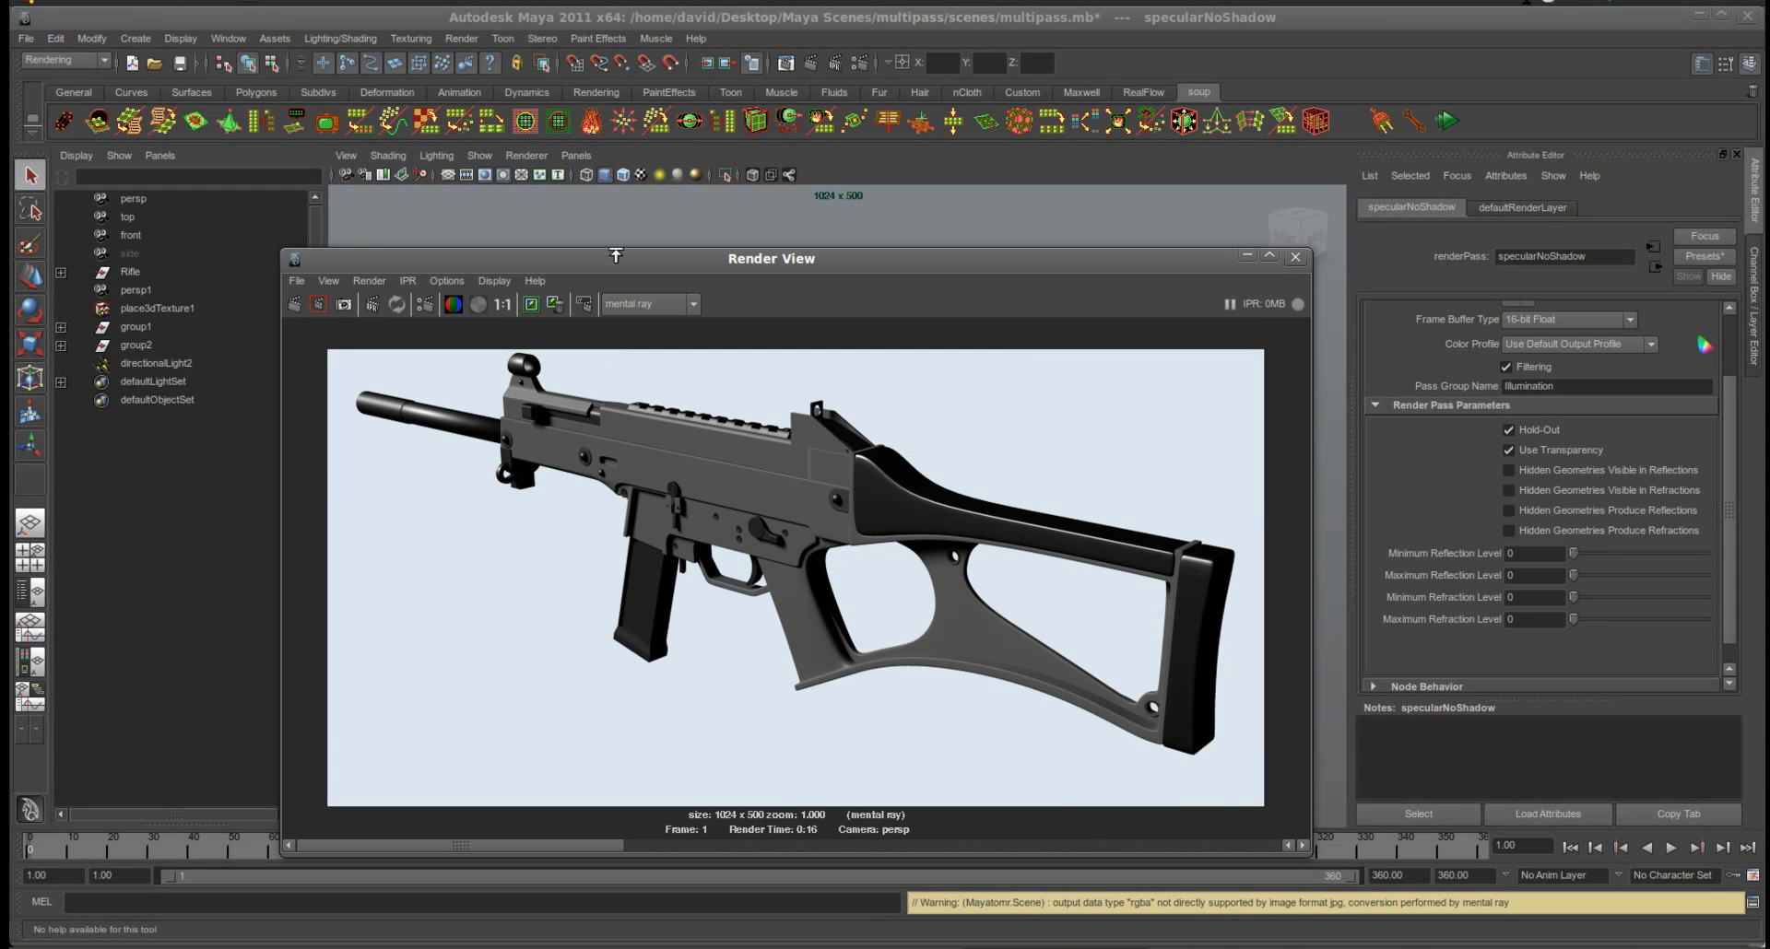
# - Load the specularNoShadow pass of the finished render and enlarge its image window
pyautogui.click(297, 280)
pyautogui.moveTo(387, 403)
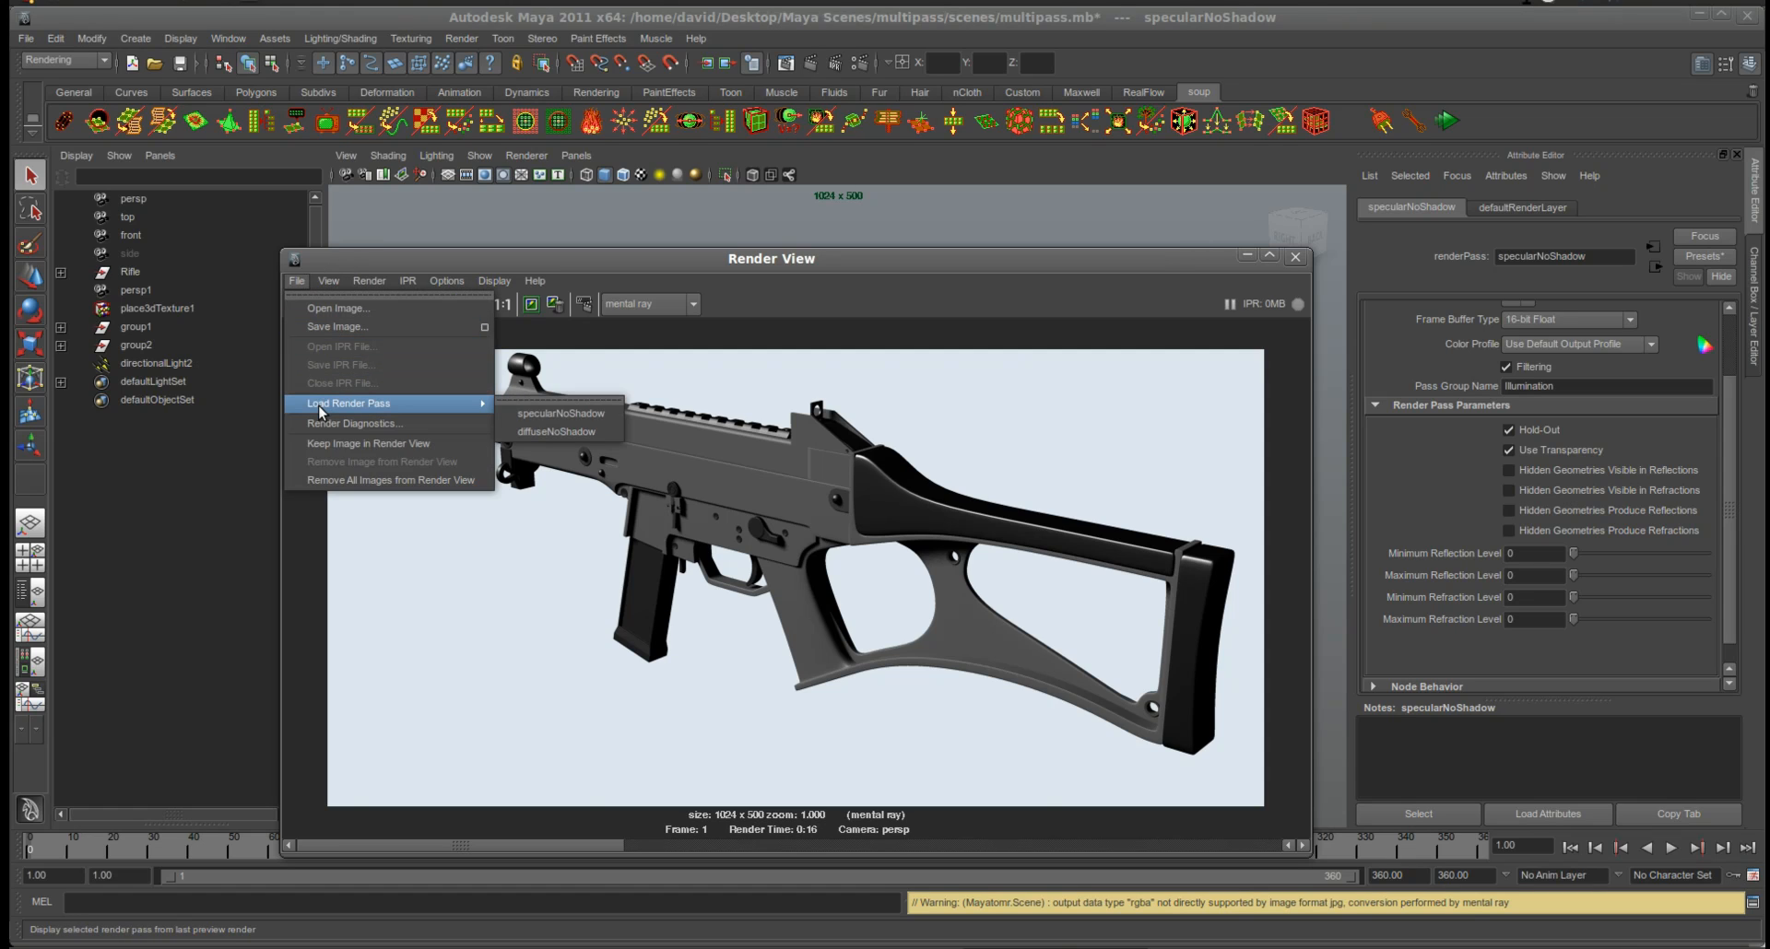
pyautogui.click(574, 413)
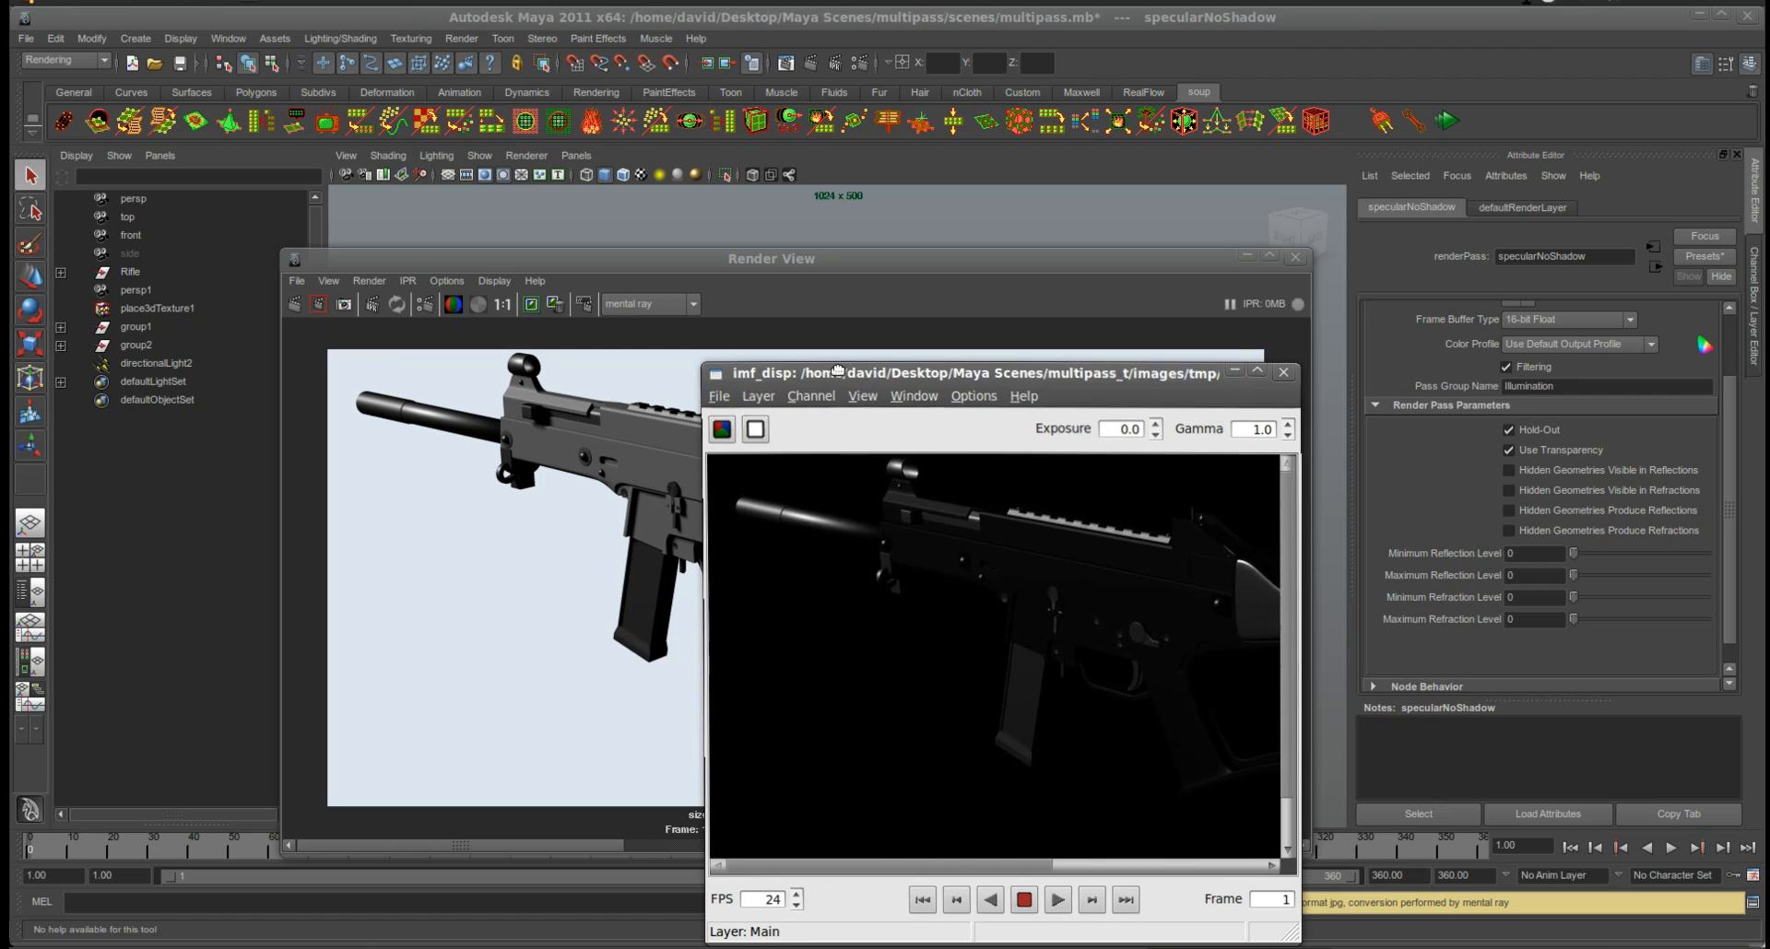
pyautogui.moveTo(1126, 868); pyautogui.dragTo(1307, 885)
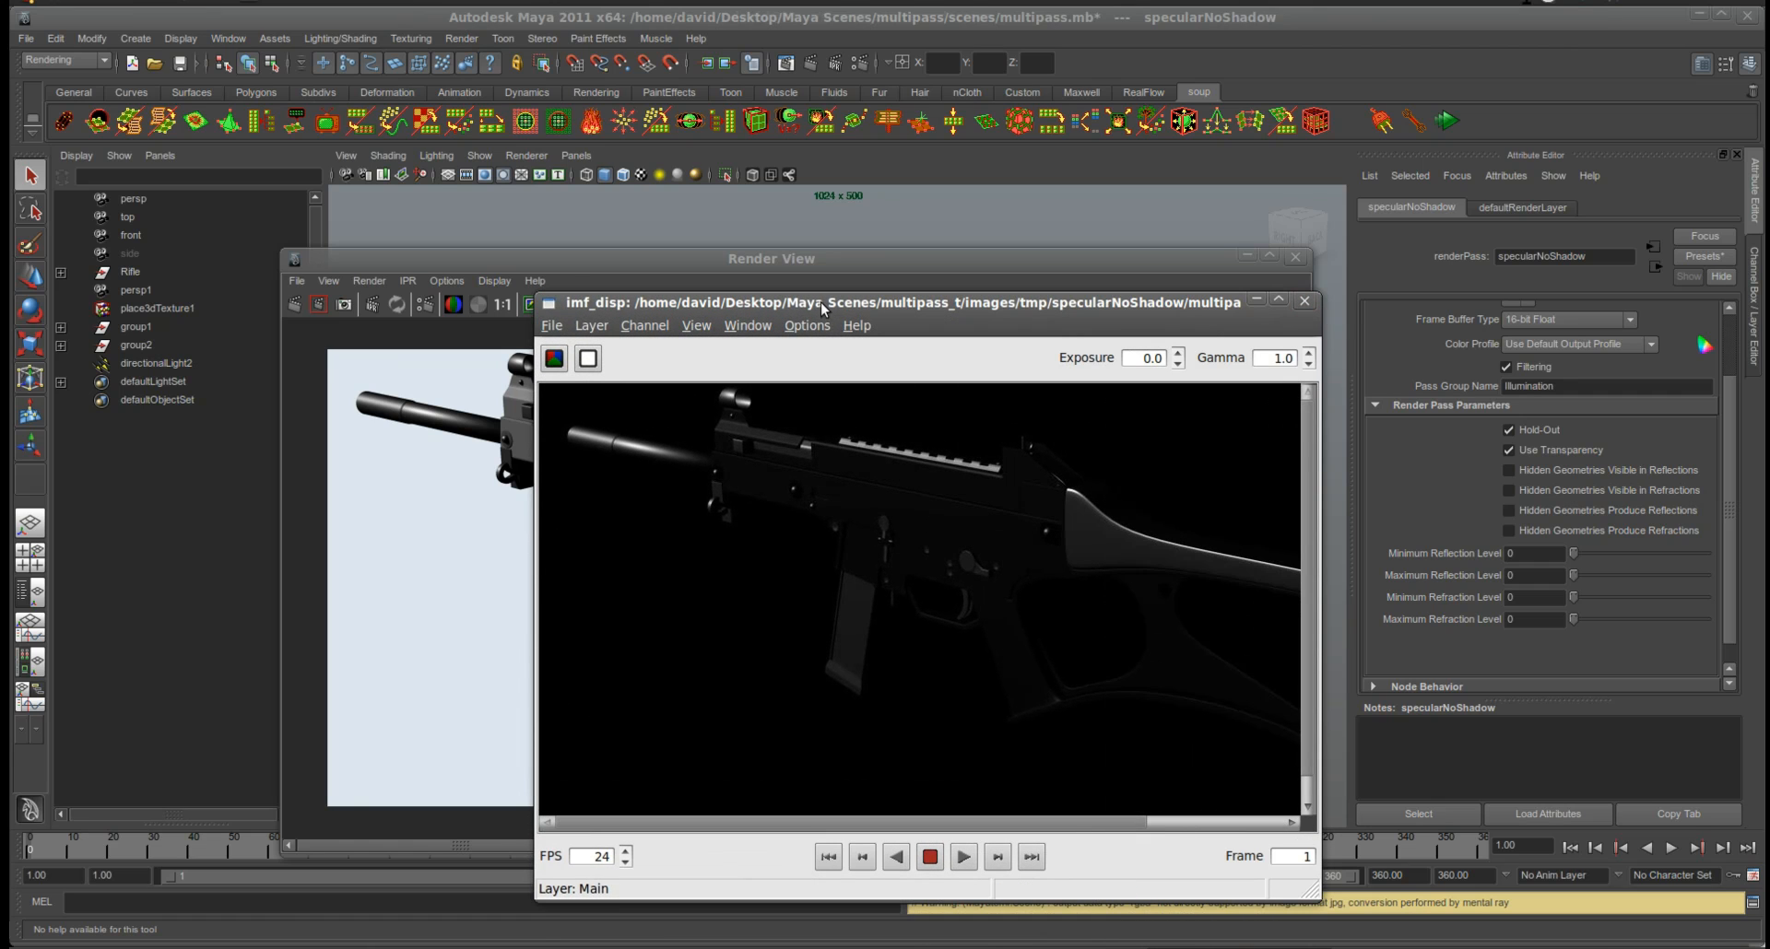
# - Load the diffuseNoShadow pass of the finished render and enlarge its window to show the whole rifle
pyautogui.click(296, 280)
pyautogui.moveTo(433, 403)
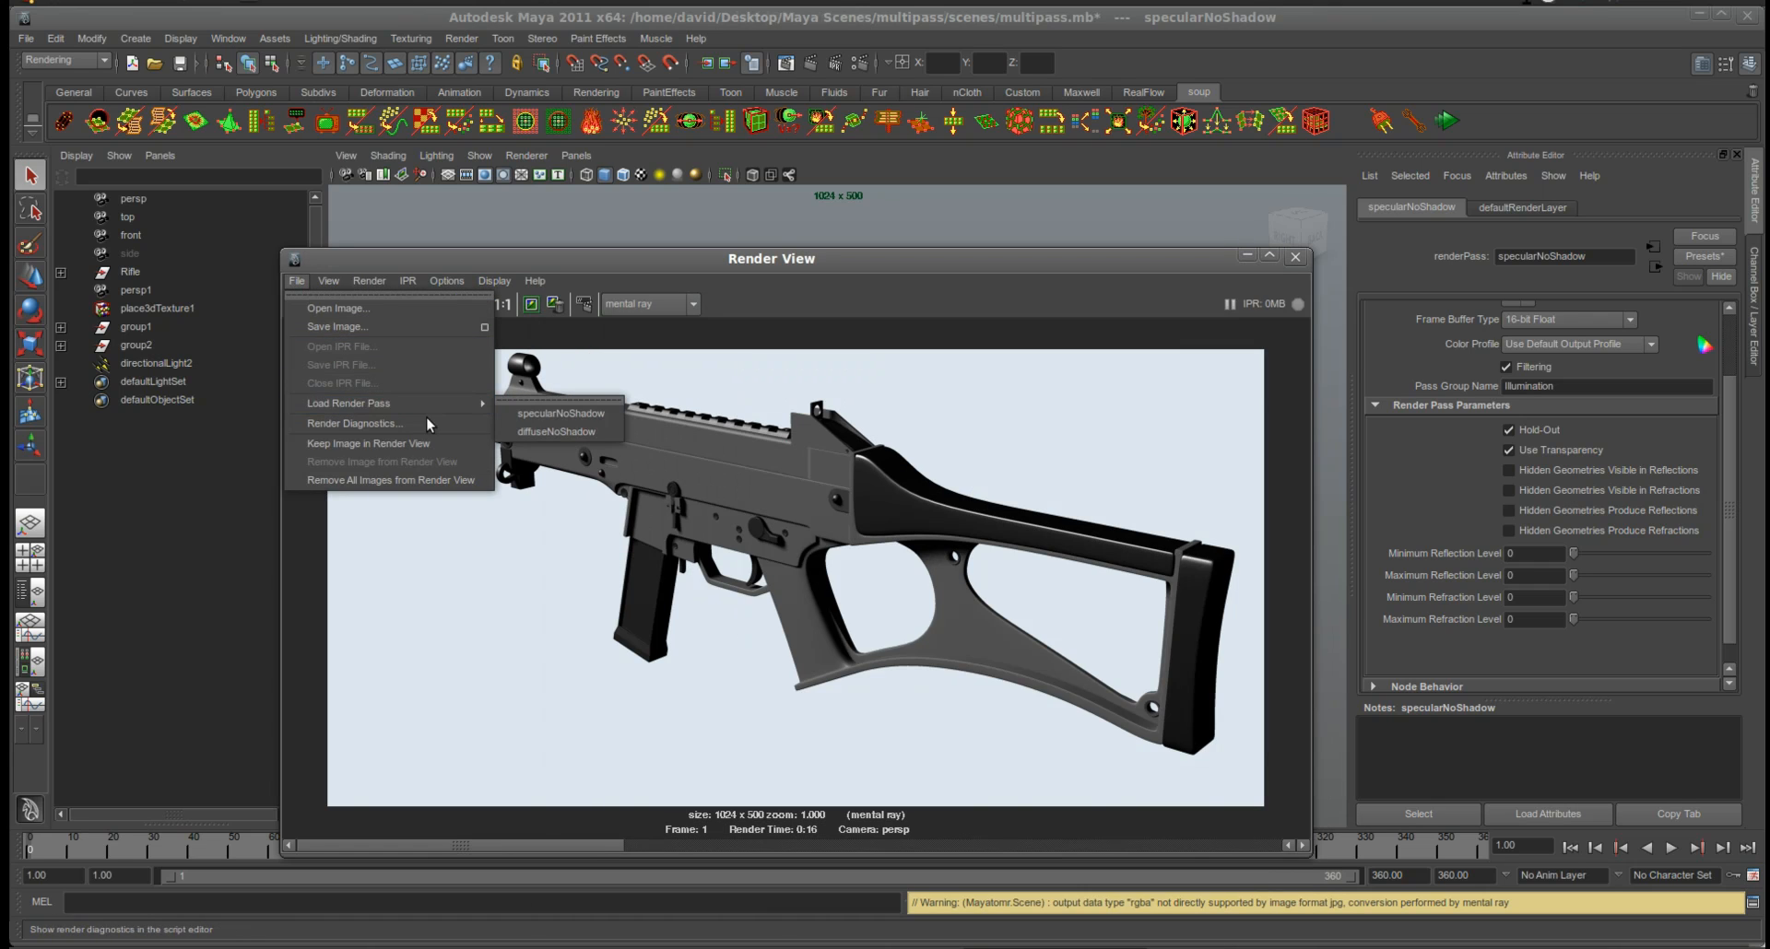
pyautogui.click(592, 433)
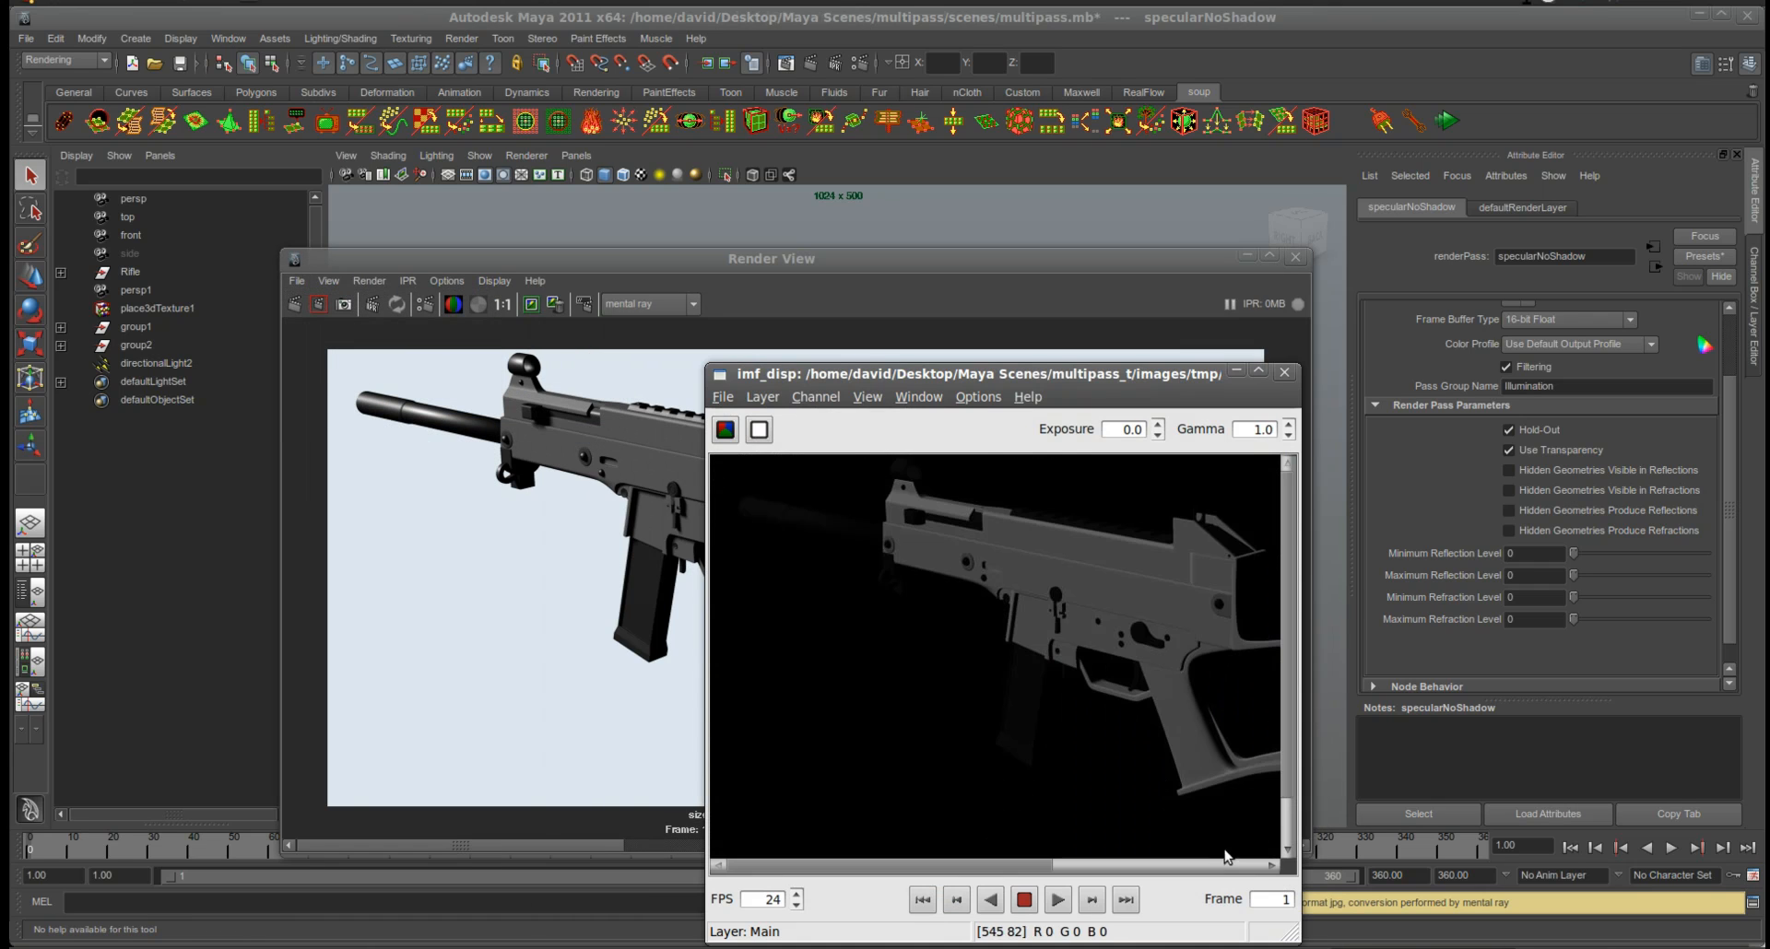
pyautogui.moveTo(1014, 374); pyautogui.dragTo(440, 141)
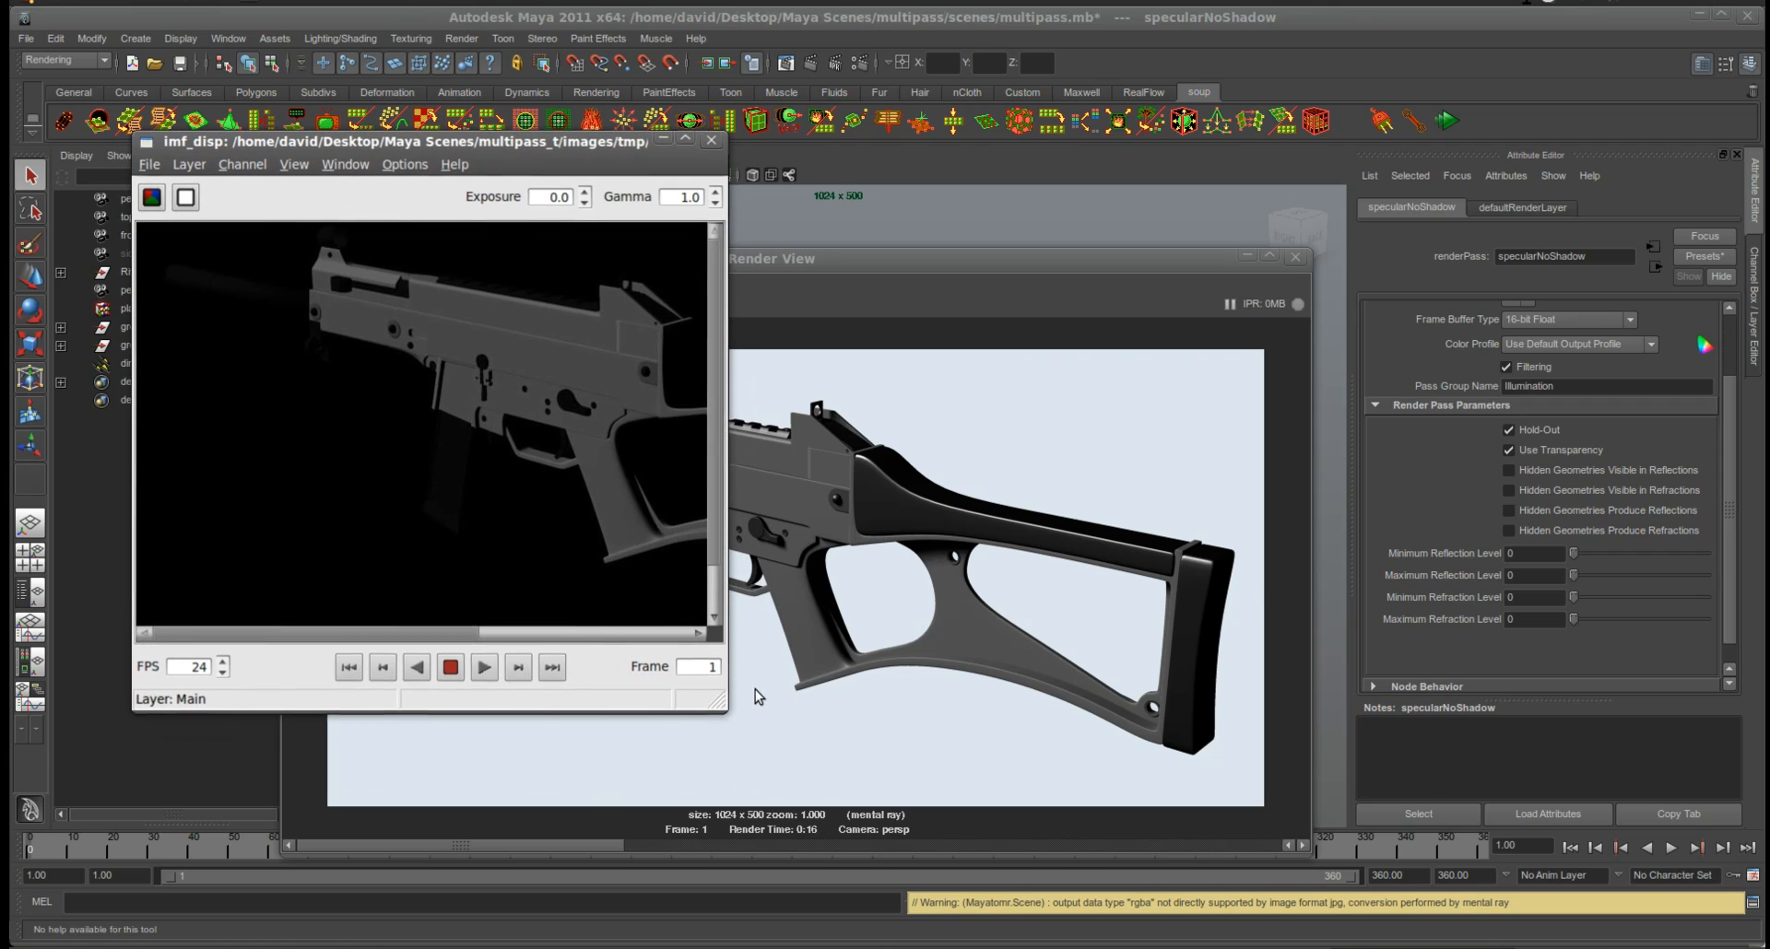
pyautogui.moveTo(728, 712); pyautogui.dragTo(1136, 736)
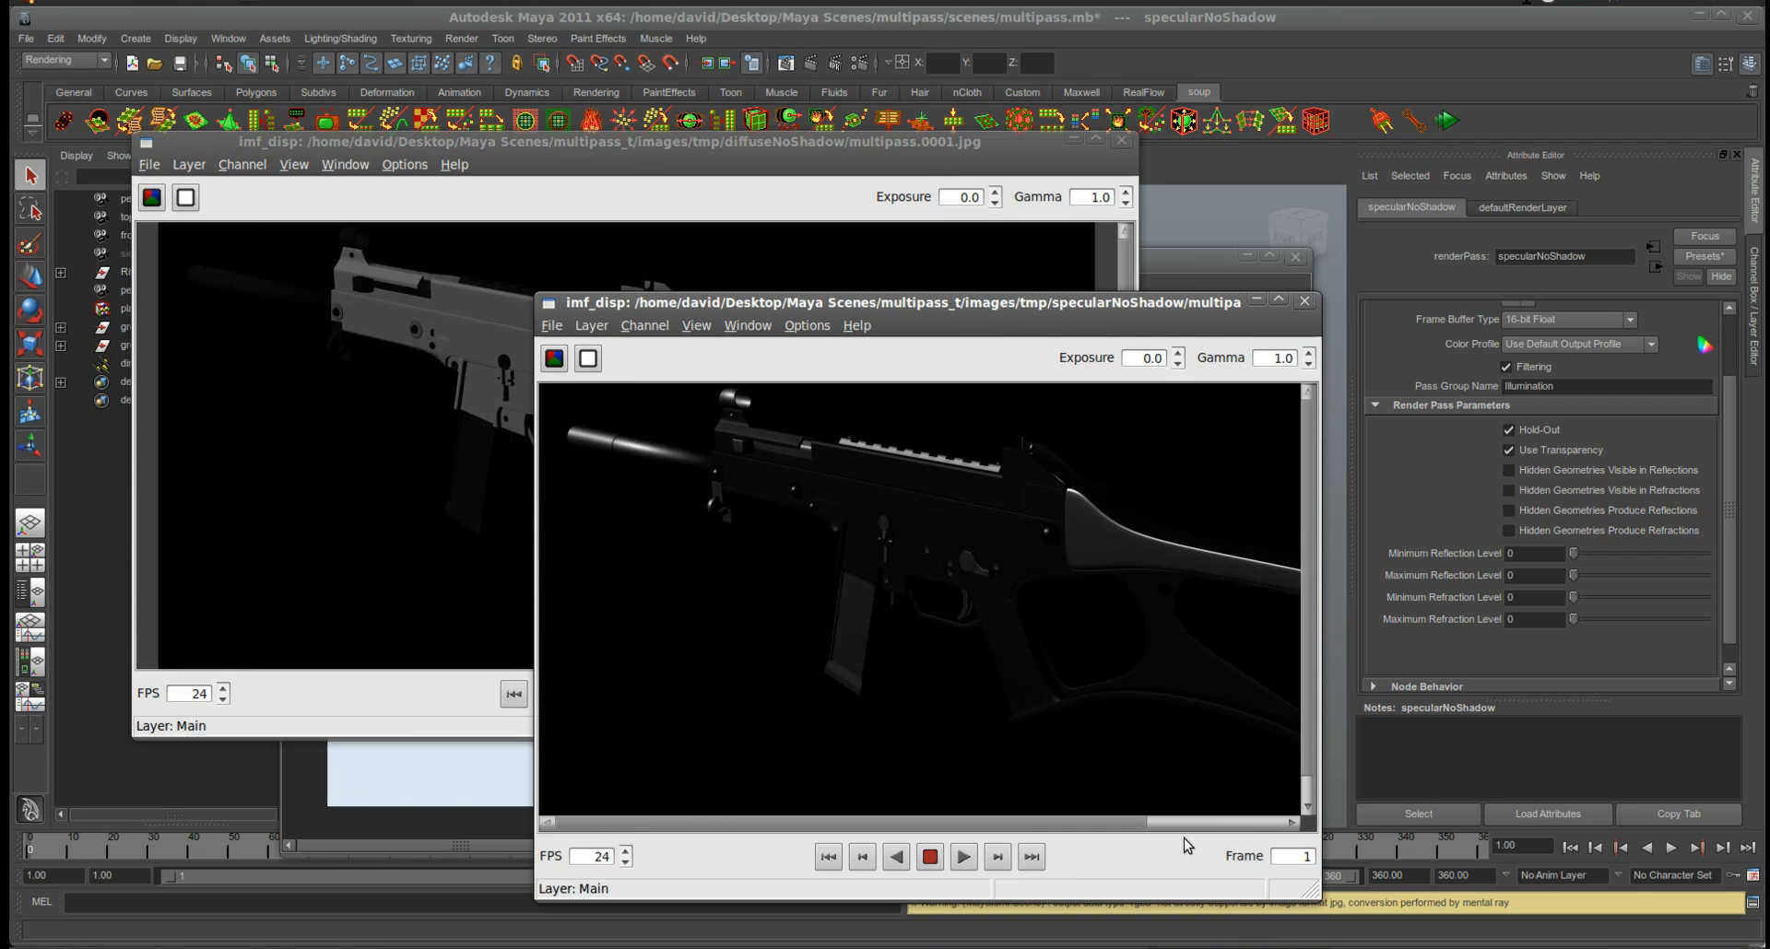
# - Arrange and widen the specular pass image beside the diffuse one for comparison, and close both pass images
pyautogui.moveTo(889, 317); pyautogui.dragTo(1334, 200)
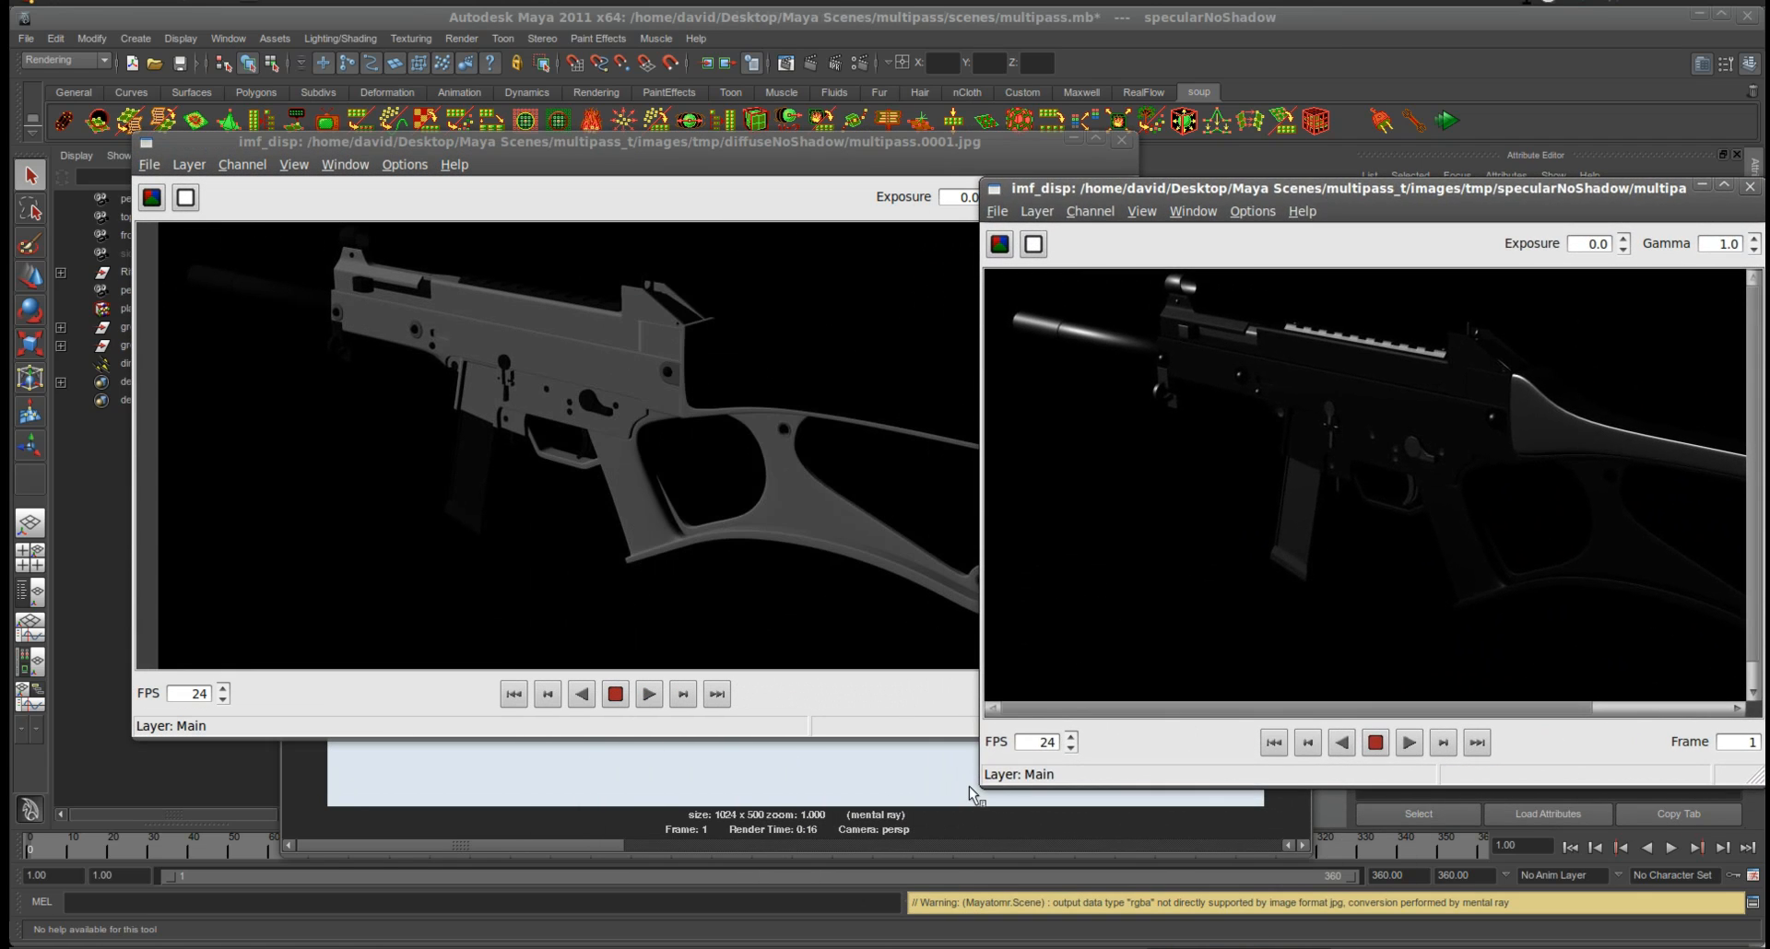
pyautogui.moveTo(980, 789); pyautogui.dragTo(845, 798)
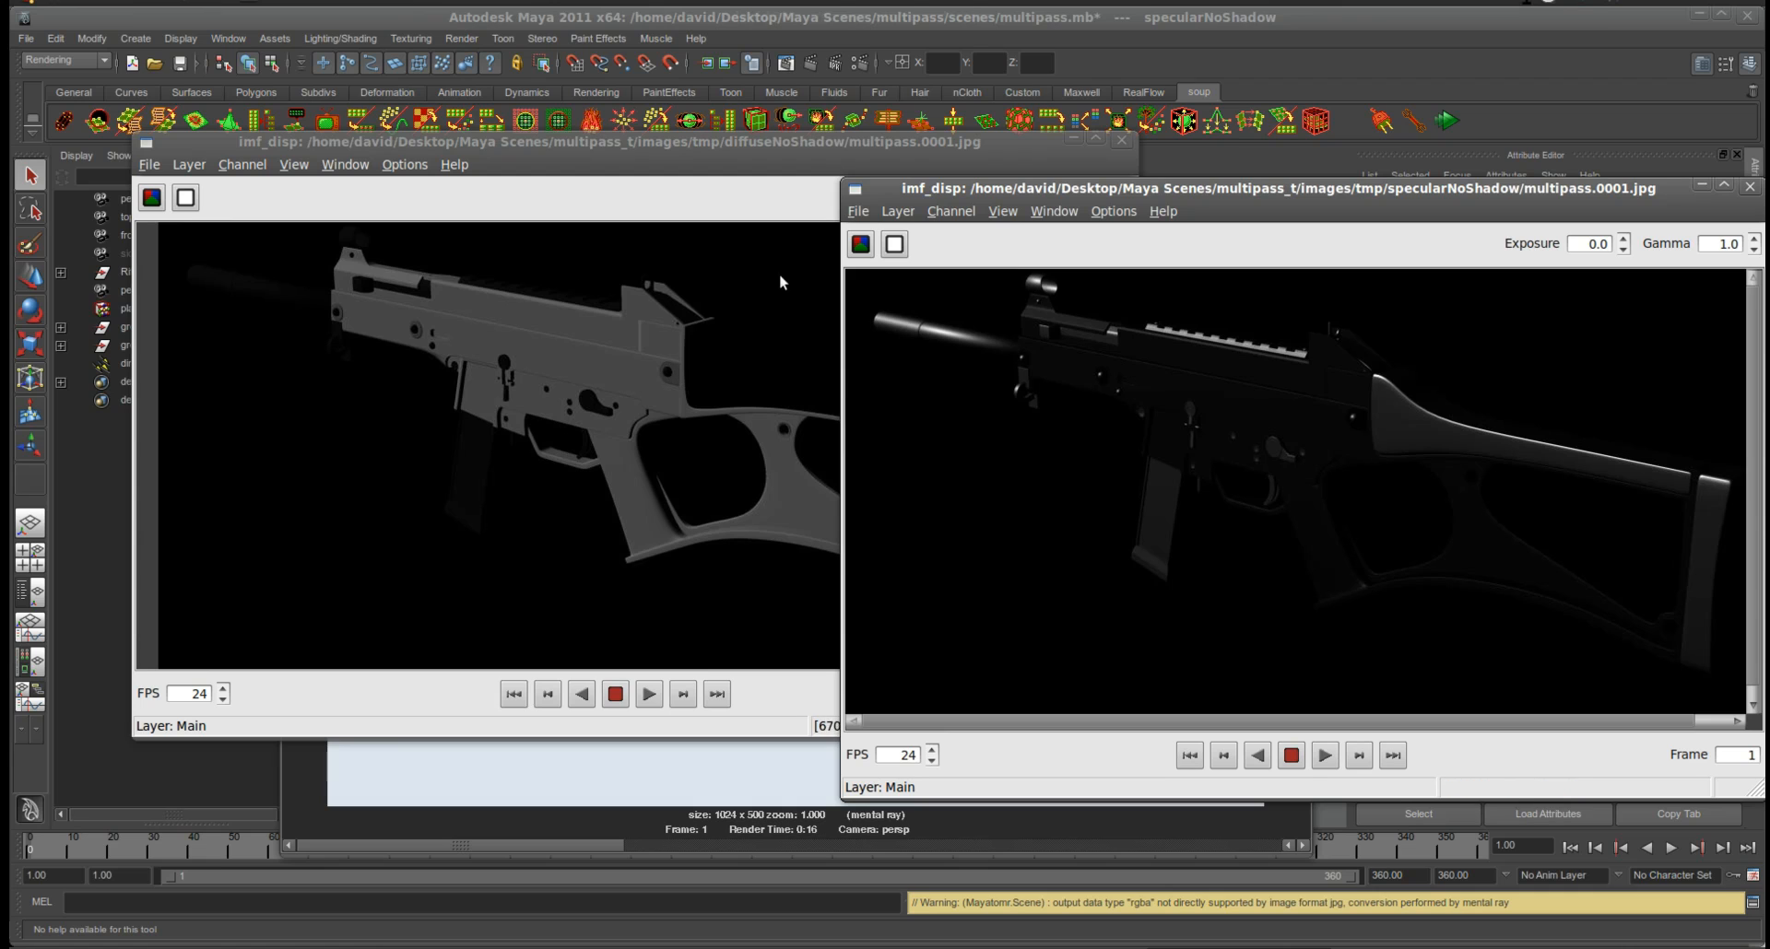
pyautogui.moveTo(1578, 189); pyautogui.dragTo(1467, 206)
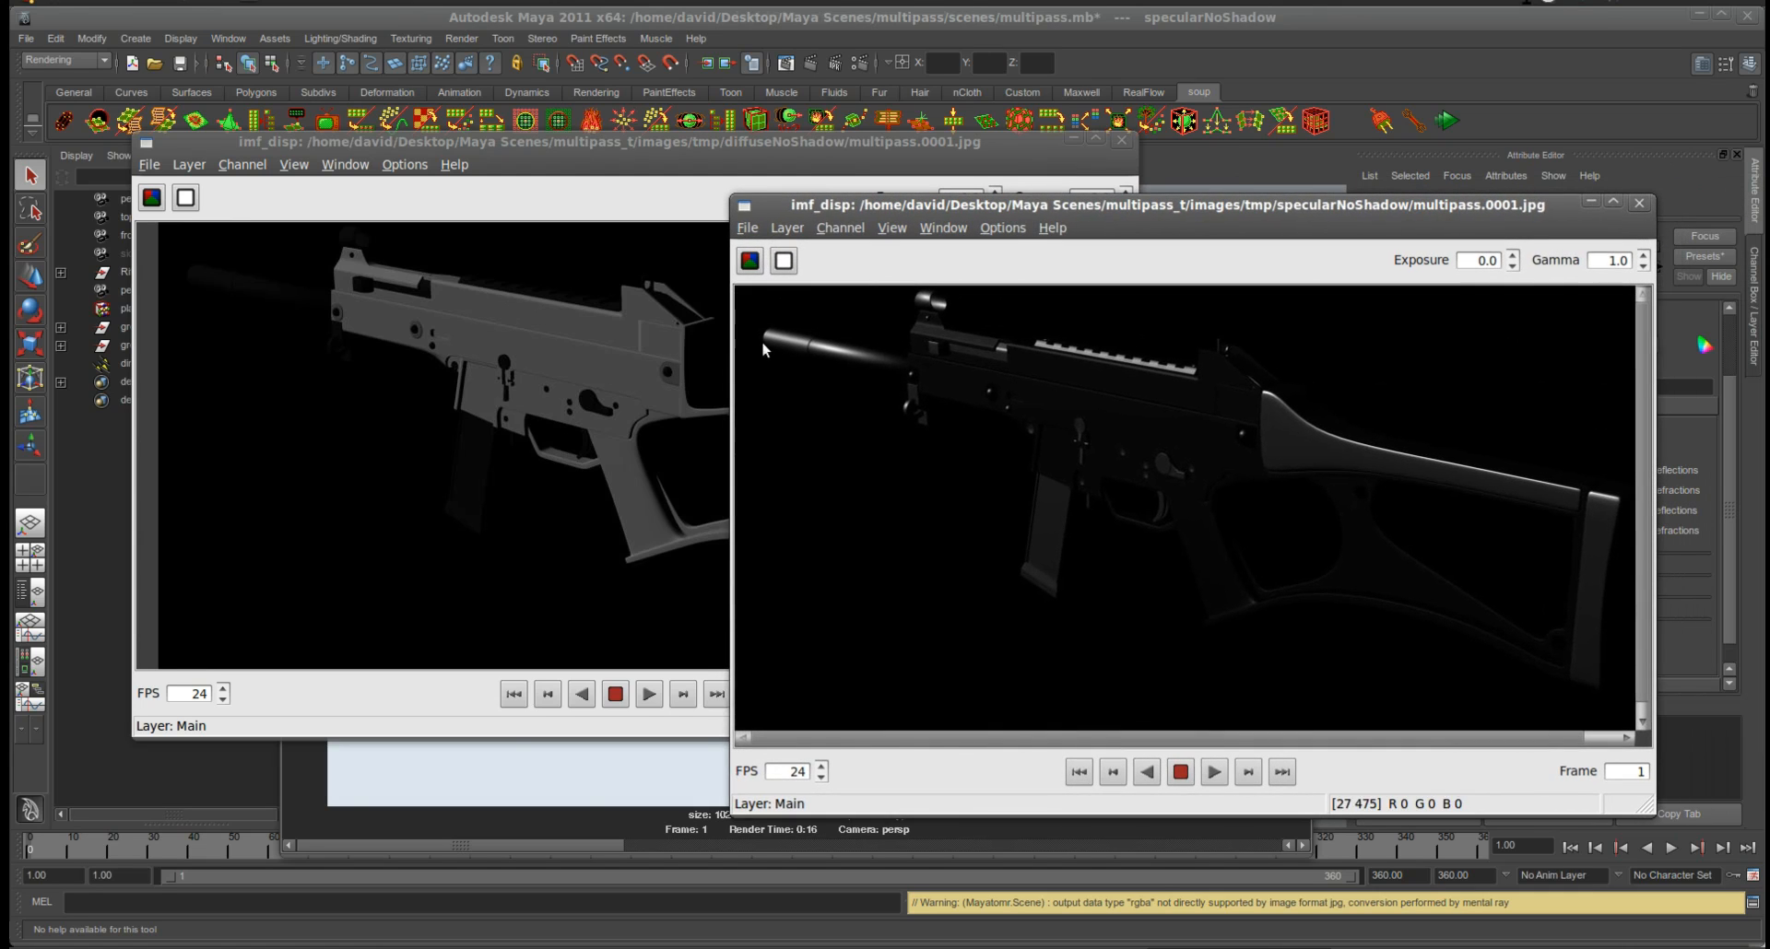
pyautogui.click(1638, 203)
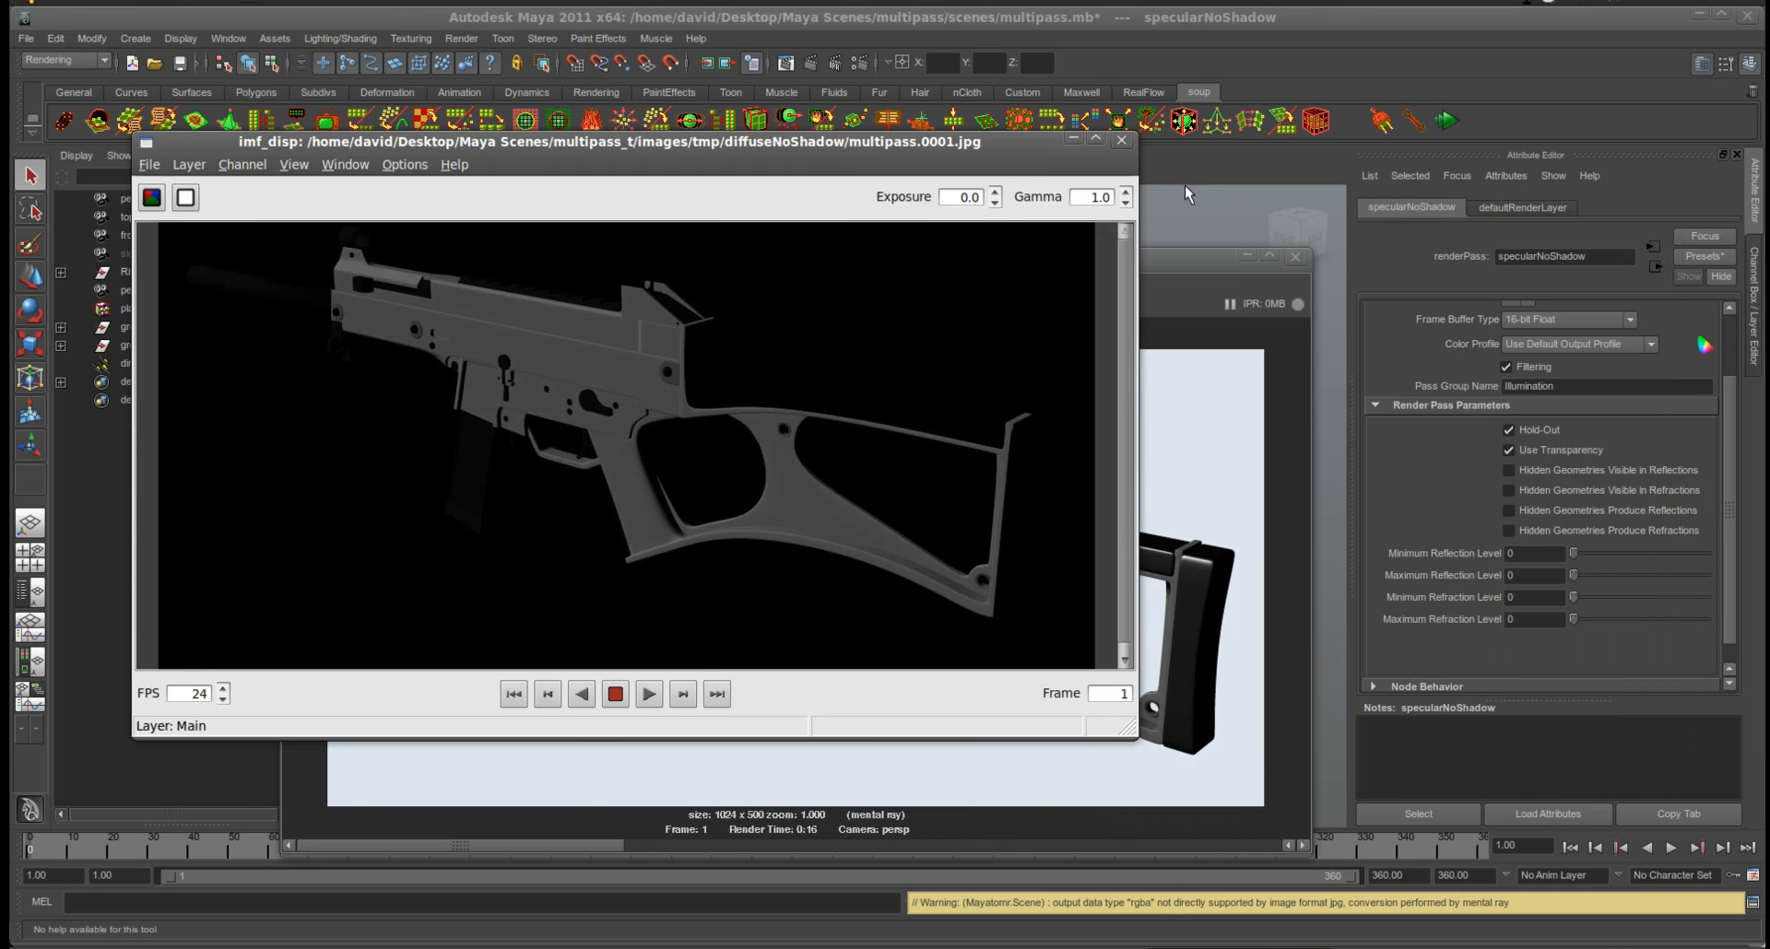
pyautogui.click(1121, 140)
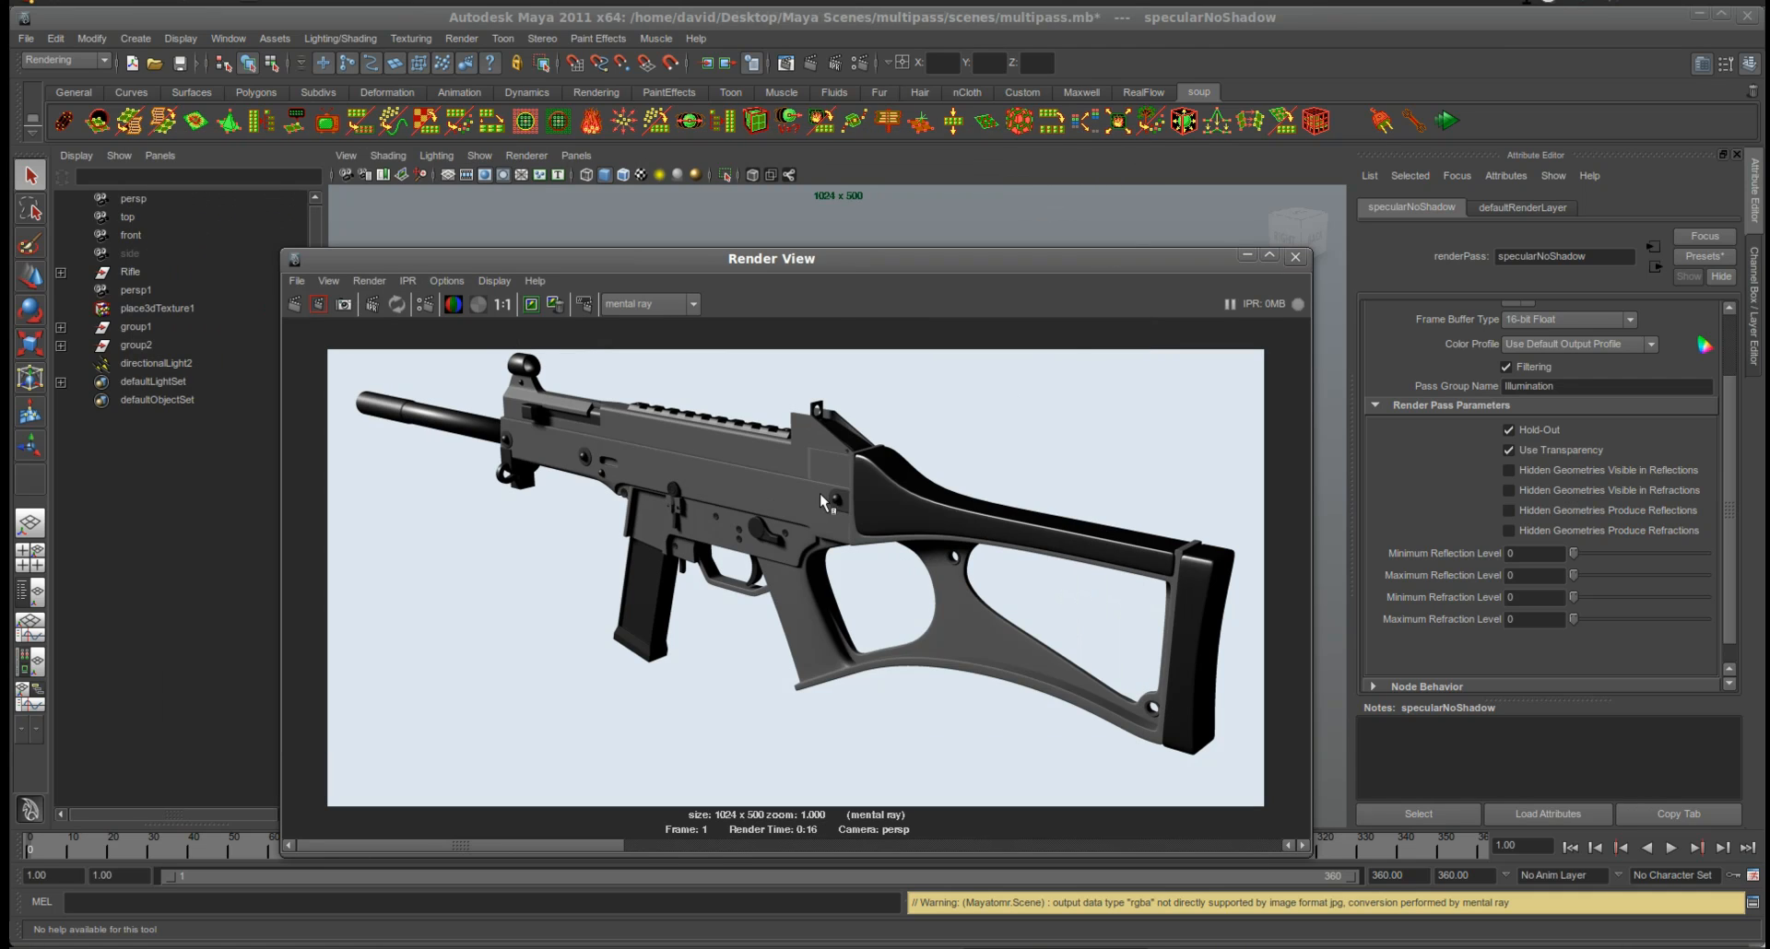
# - Reopen the render settings and create a Shadow render pass
pyautogui.click(857, 63)
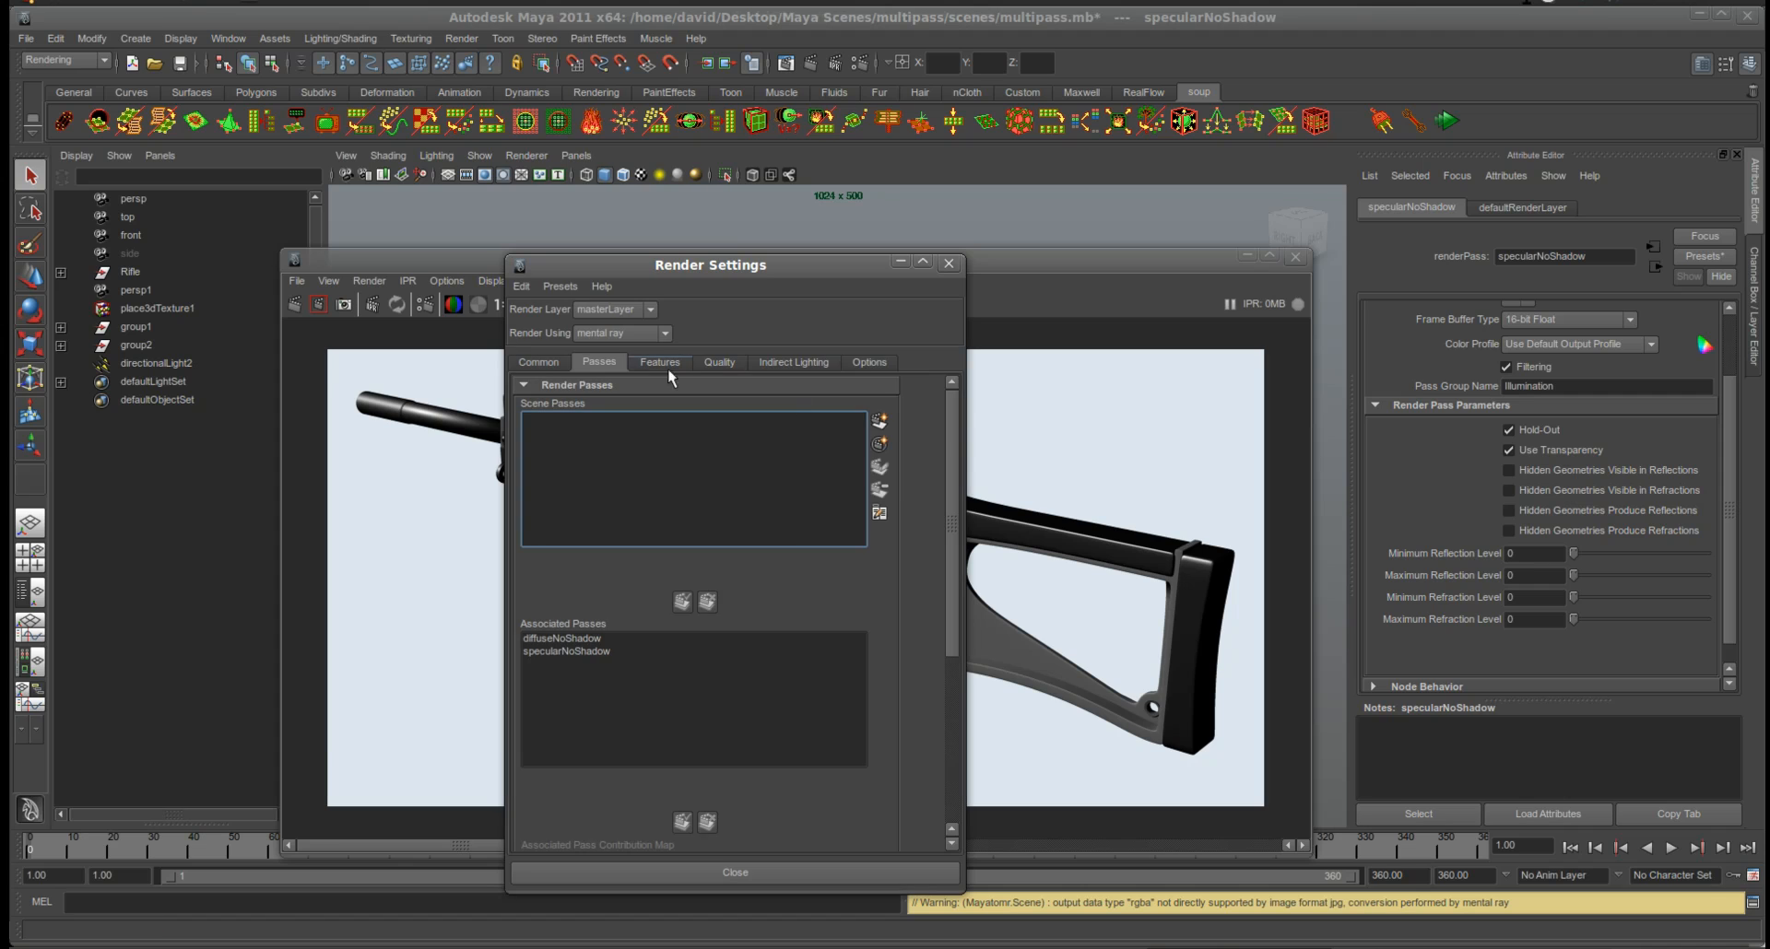
pyautogui.click(879, 425)
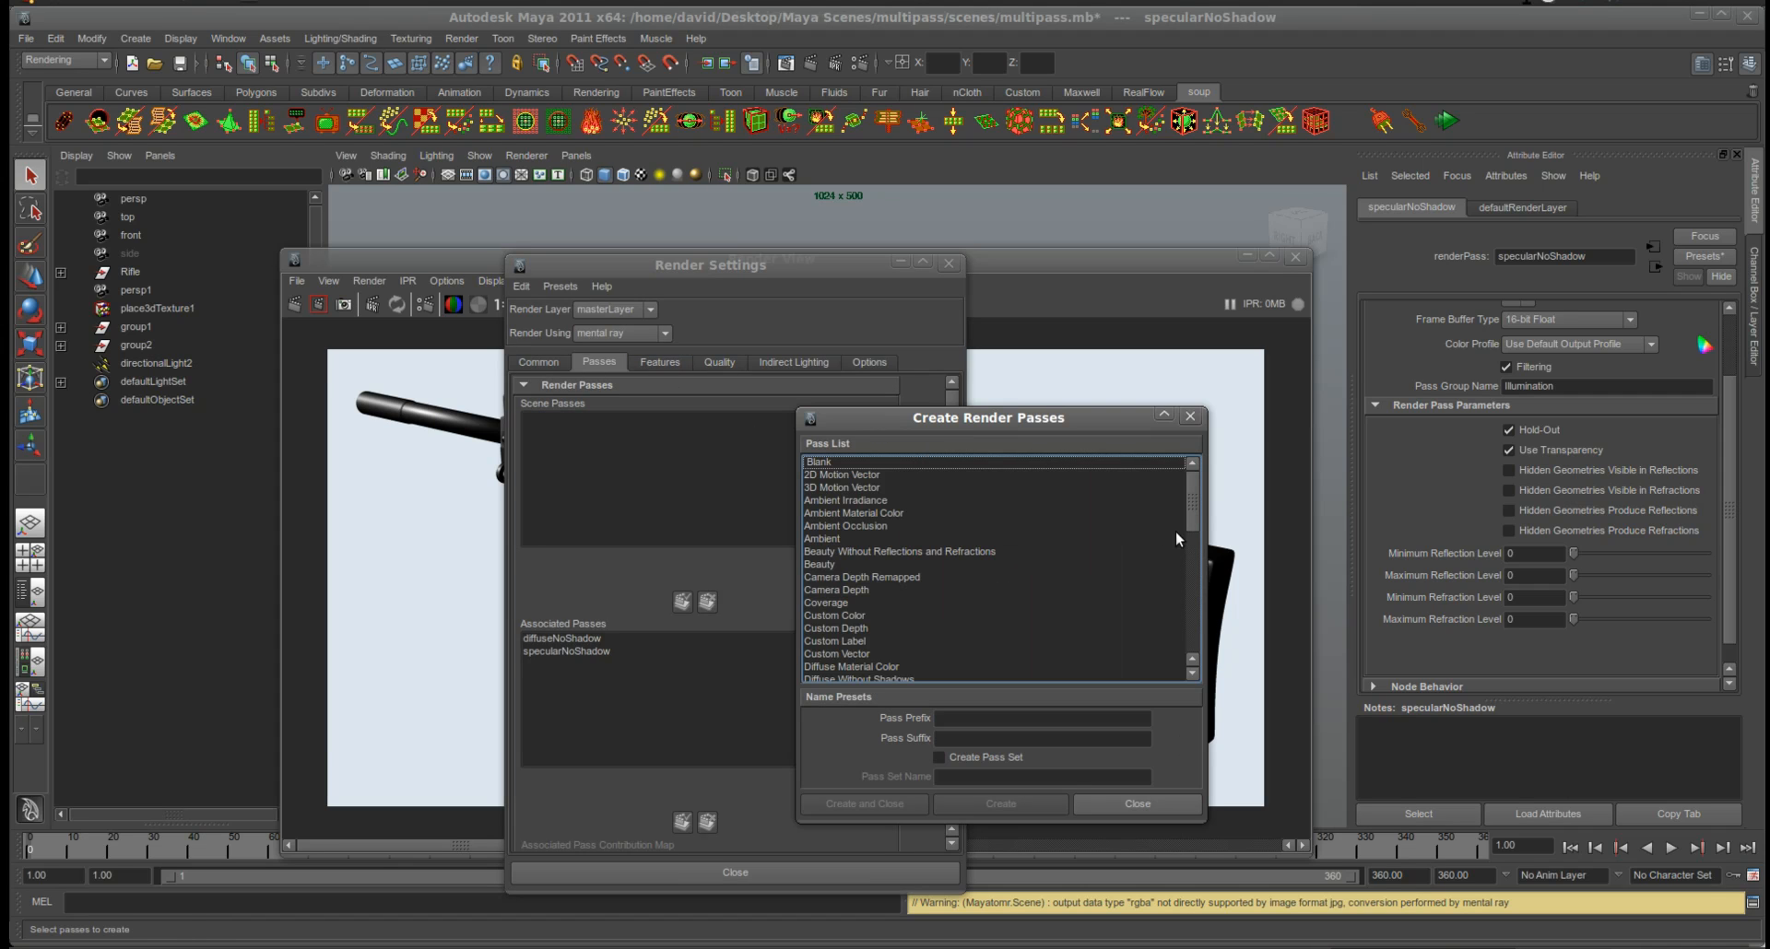
pyautogui.scroll(-3, 1196, 539)
pyautogui.scroll(-8, 1195, 539)
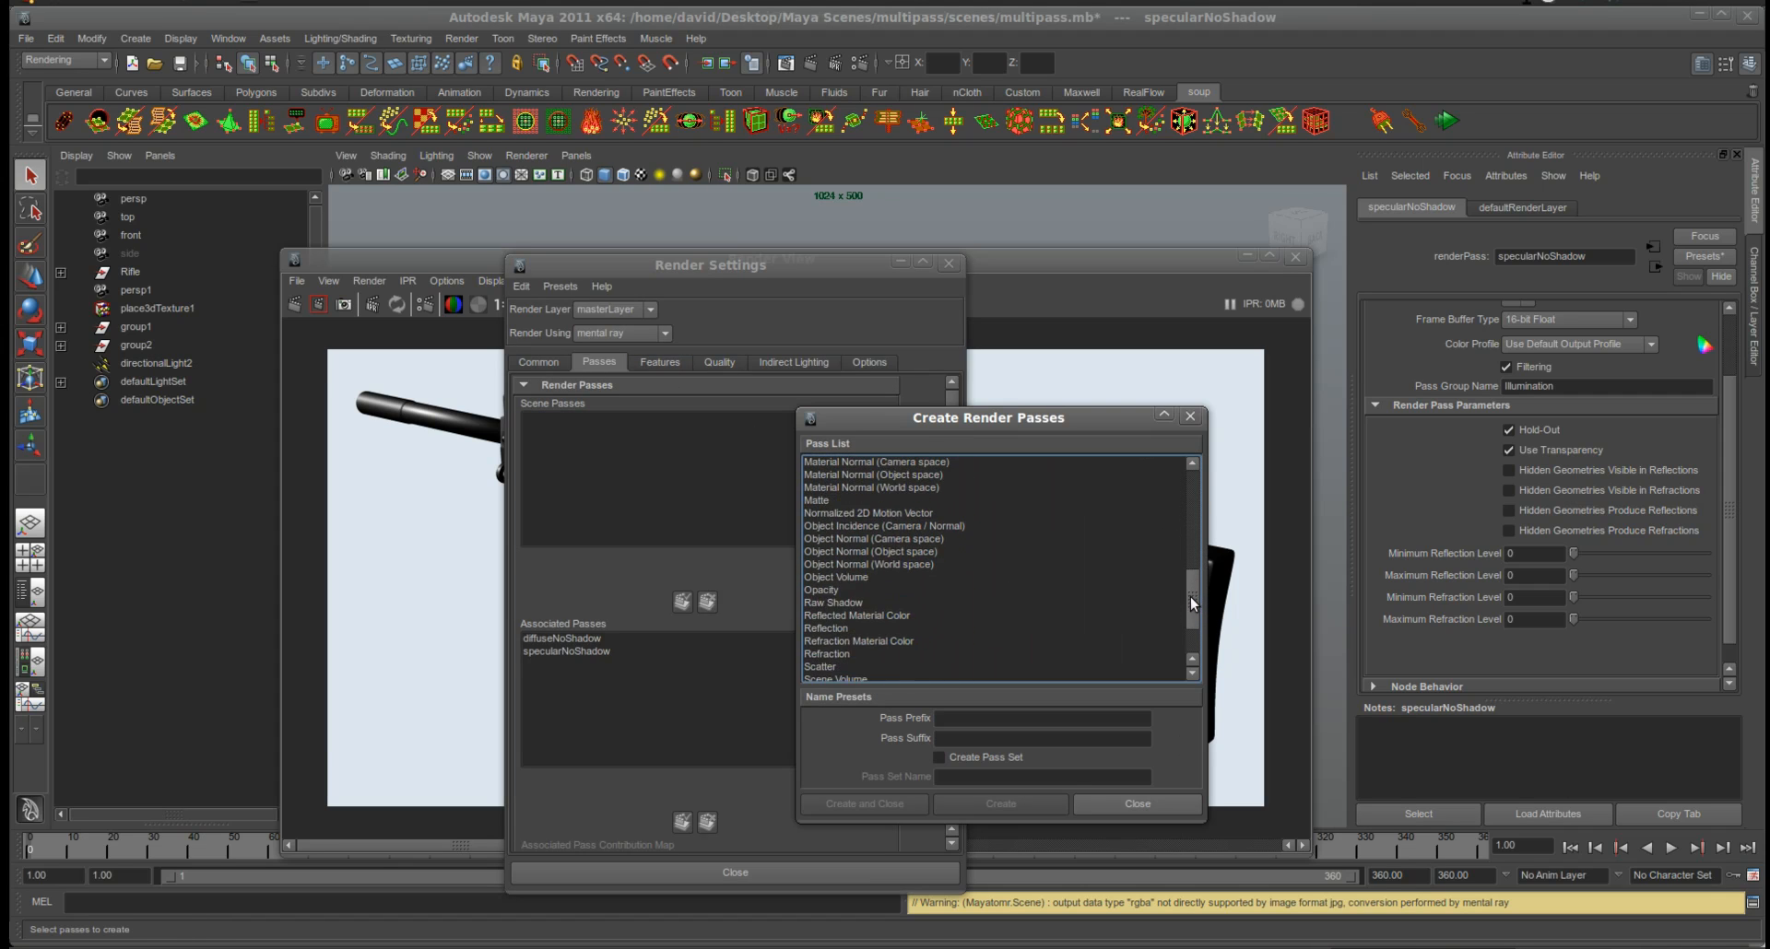
pyautogui.doubleClick(822, 615)
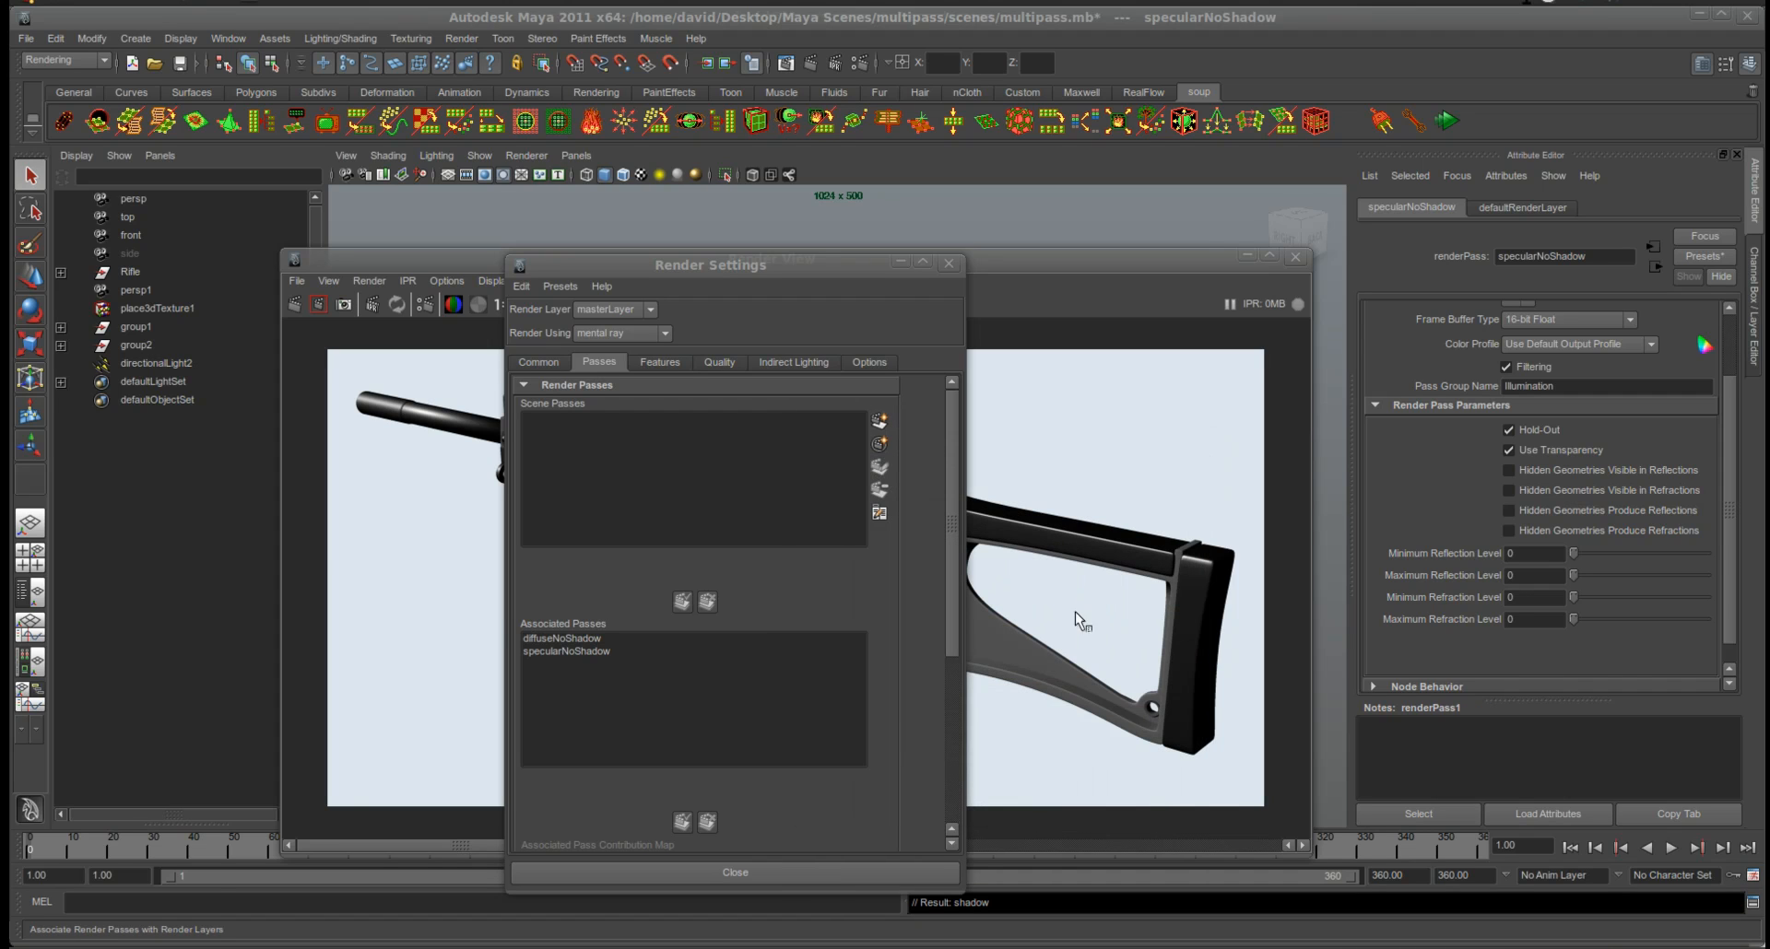
# - Create an Ambient Occlusion render pass for the scene
pyautogui.click(879, 422)
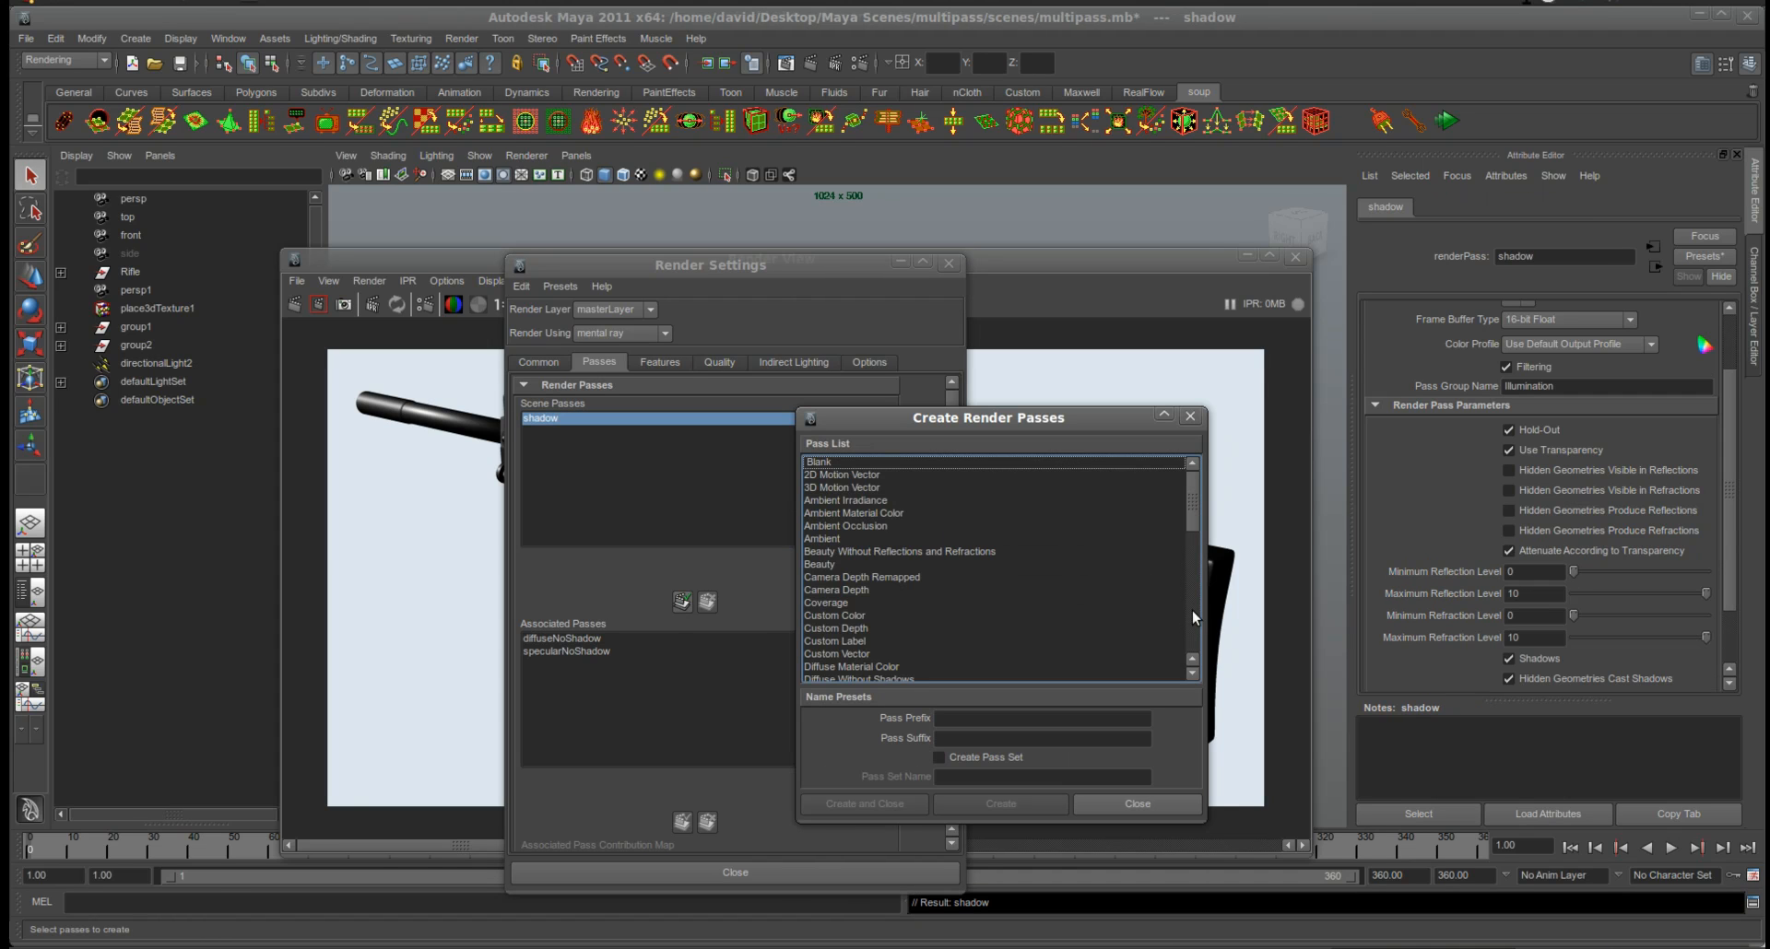
pyautogui.scroll(1, 1196, 528)
pyautogui.click(887, 528)
pyautogui.doubleClick(886, 530)
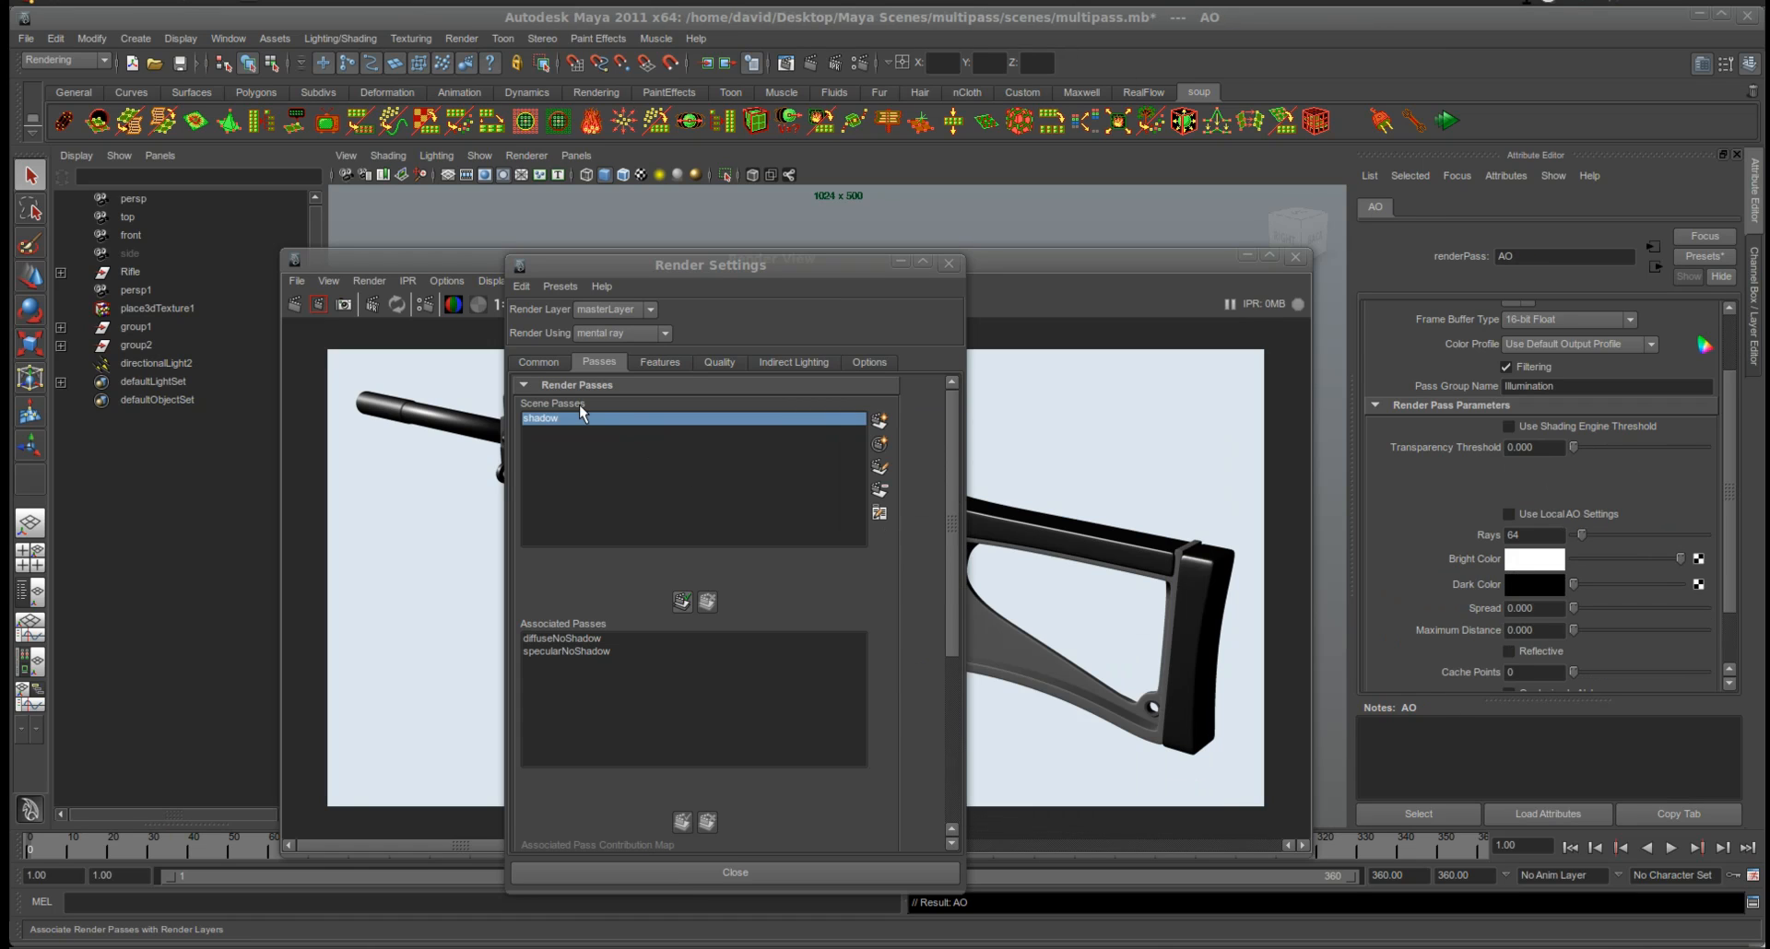
# - Dismiss the pass creation dialog and associate the AO and shadow passes with the master layer
pyautogui.click(878, 422)
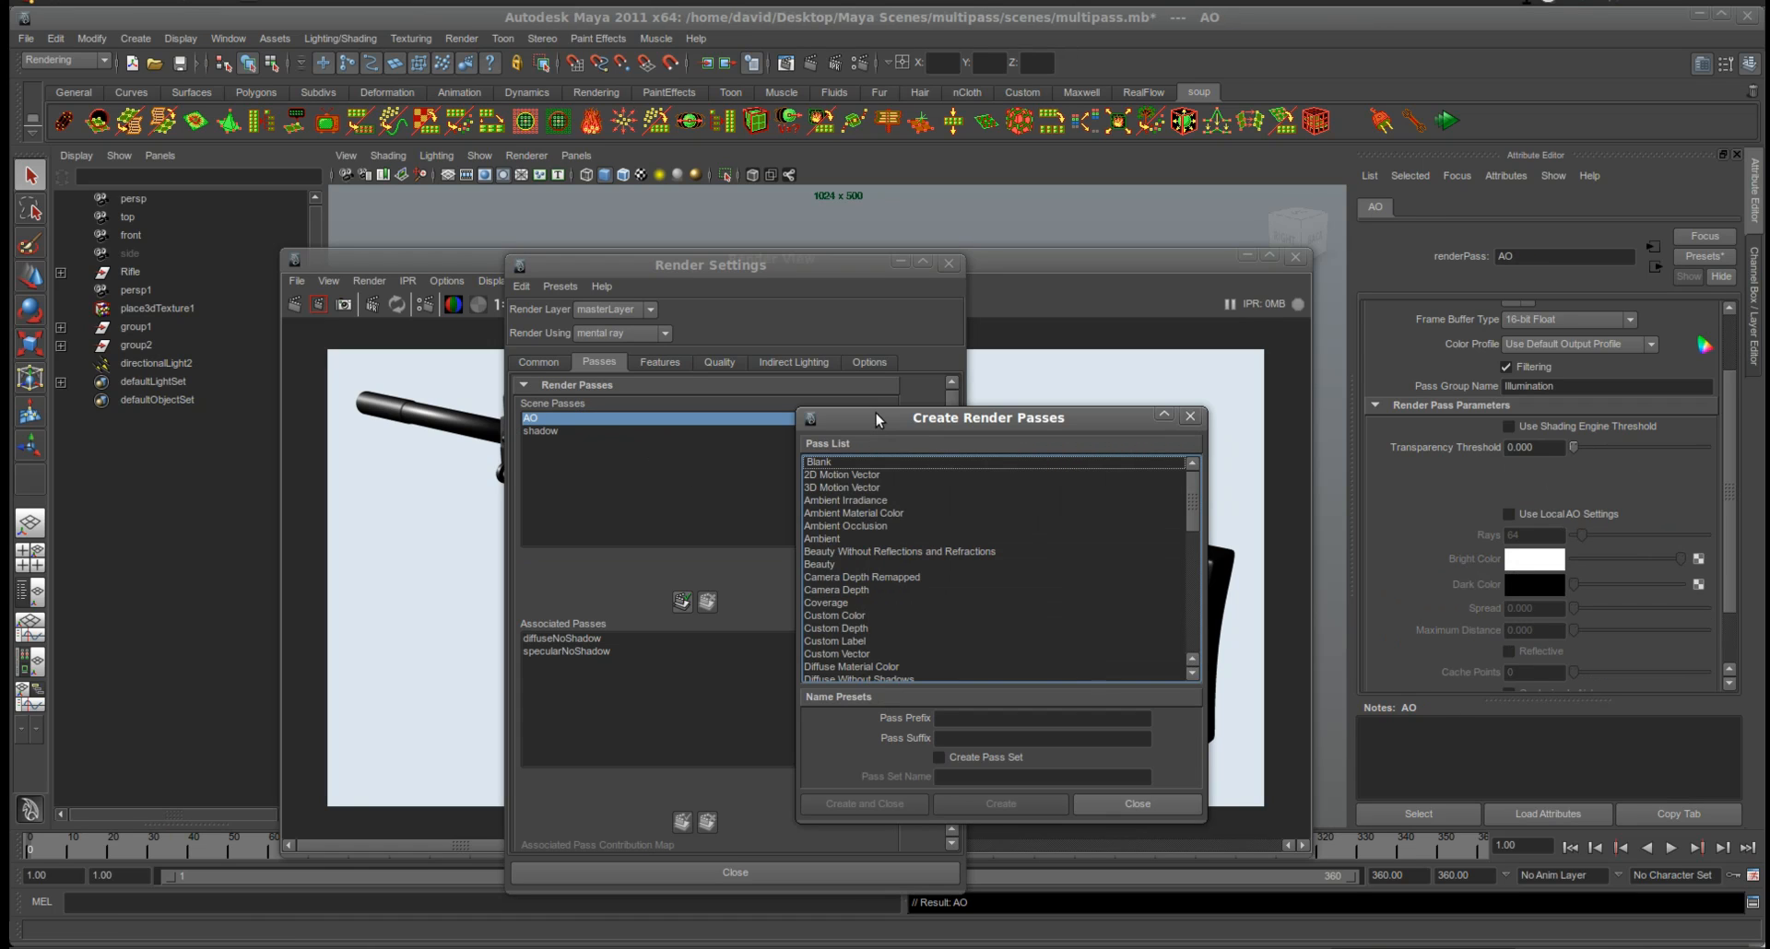
pyautogui.click(1106, 804)
pyautogui.click(682, 601)
pyautogui.click(682, 602)
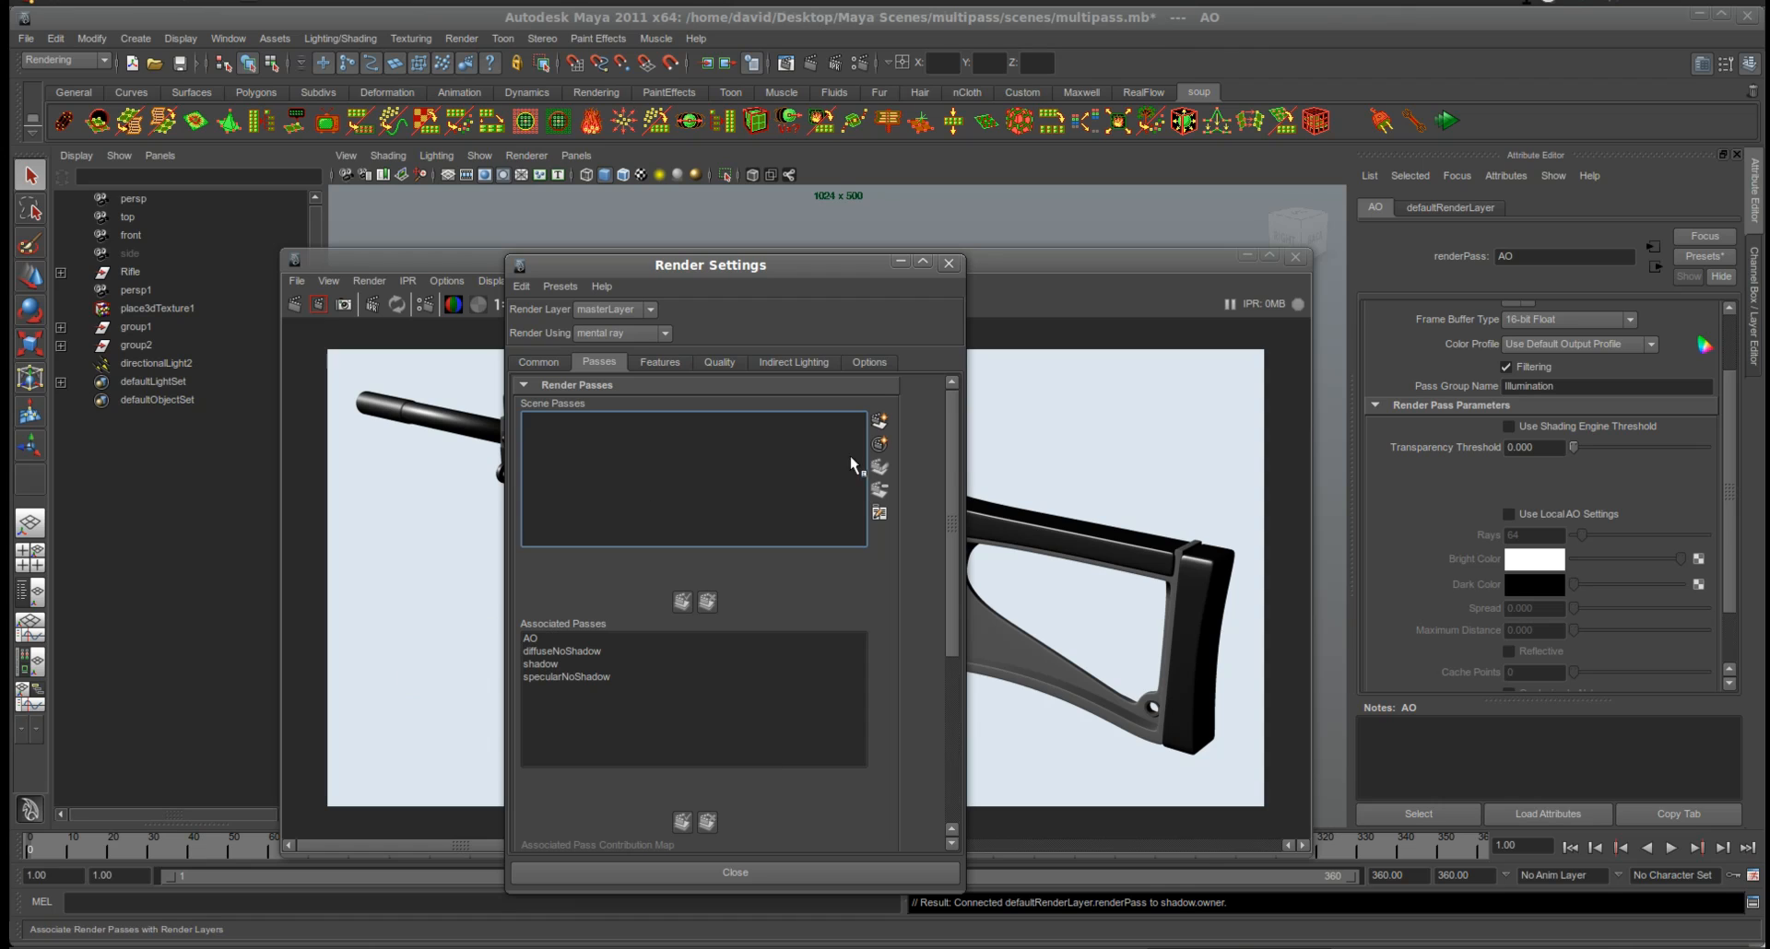
# - Create a Beauty render pass and associate it with the master layer
pyautogui.click(878, 423)
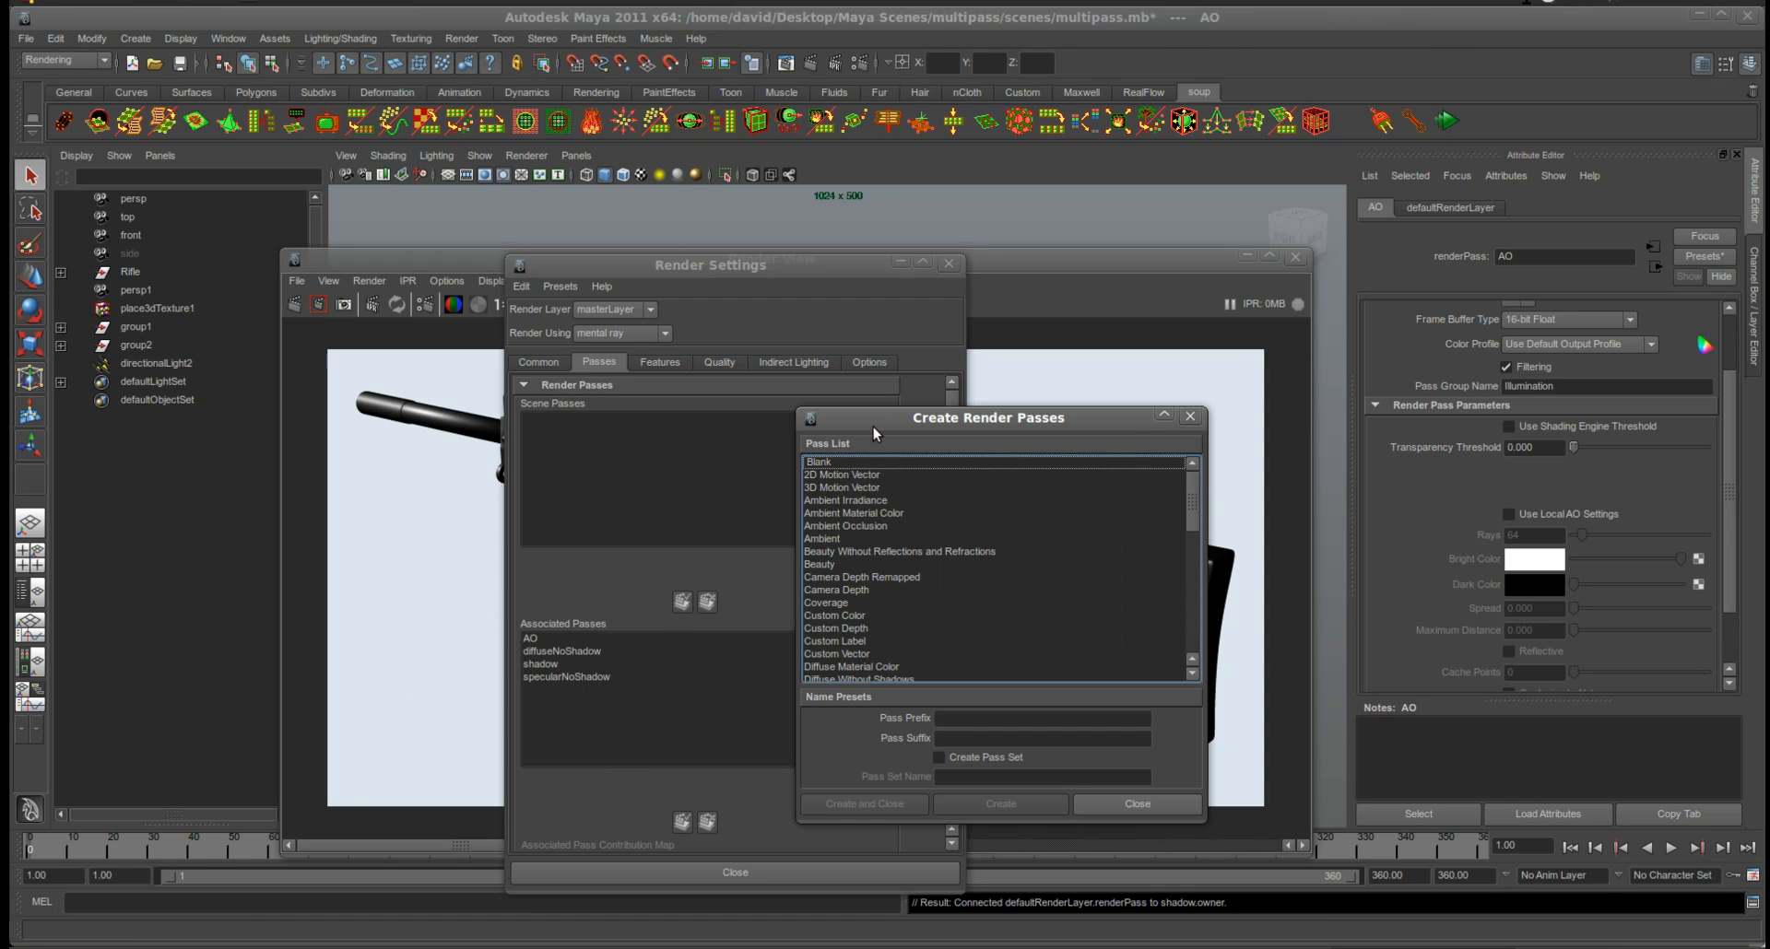
pyautogui.click(836, 564)
pyautogui.click(864, 804)
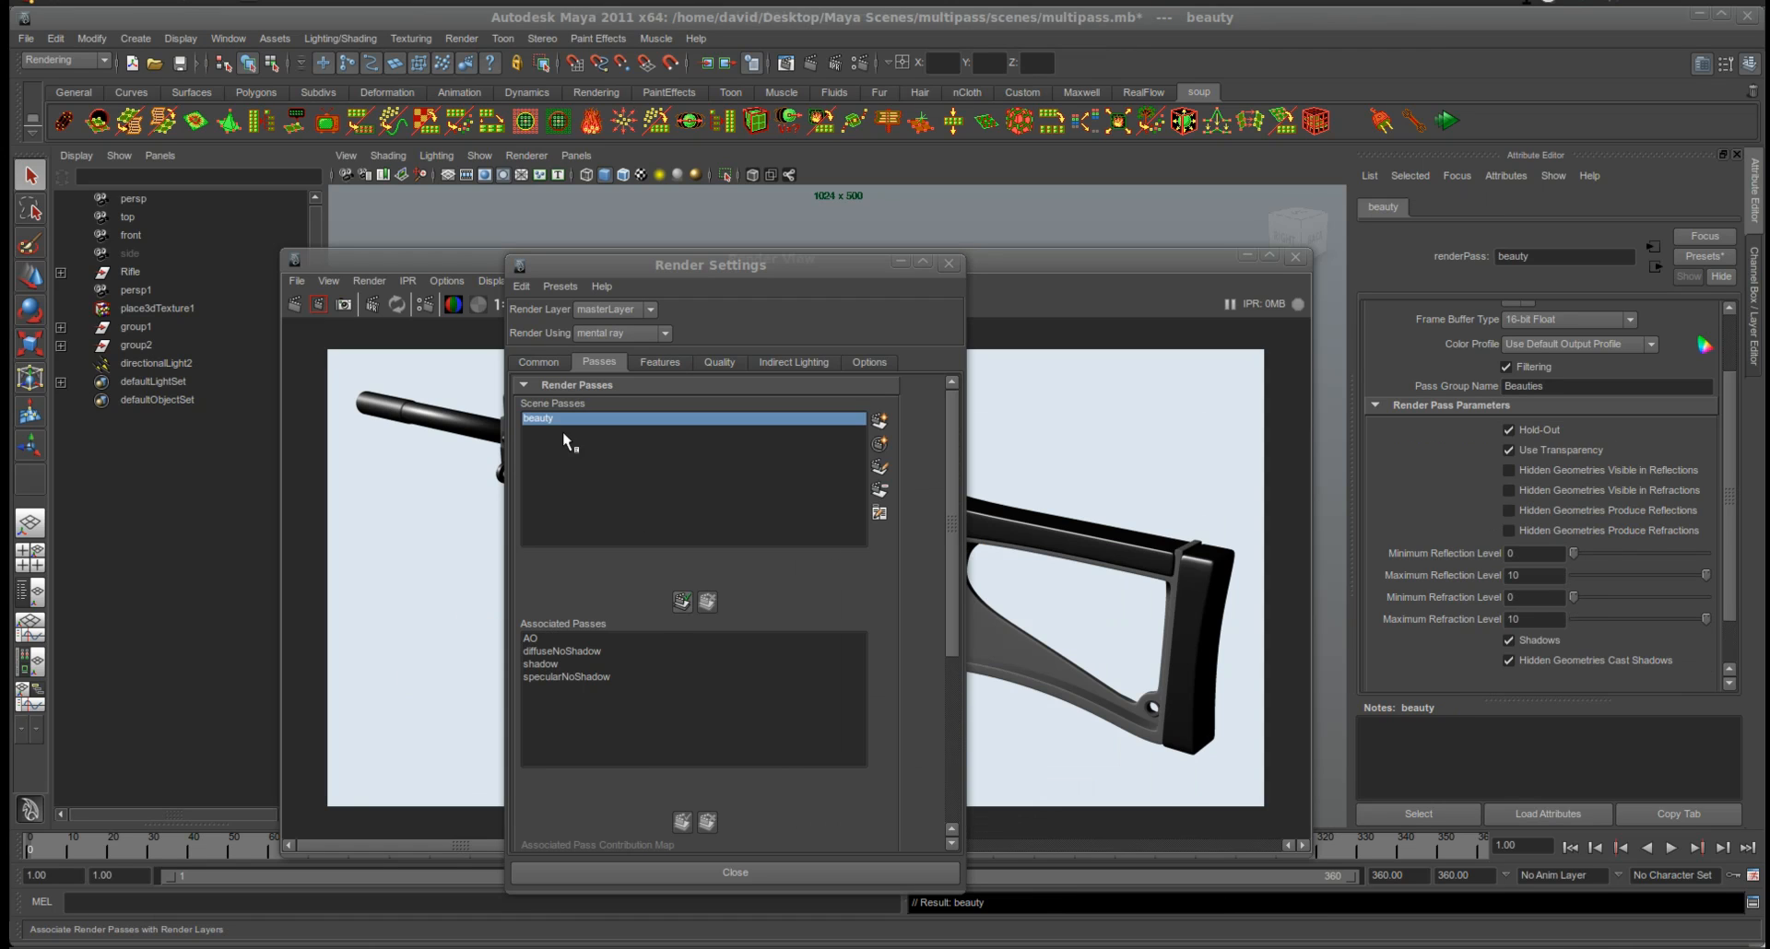
pyautogui.click(878, 421)
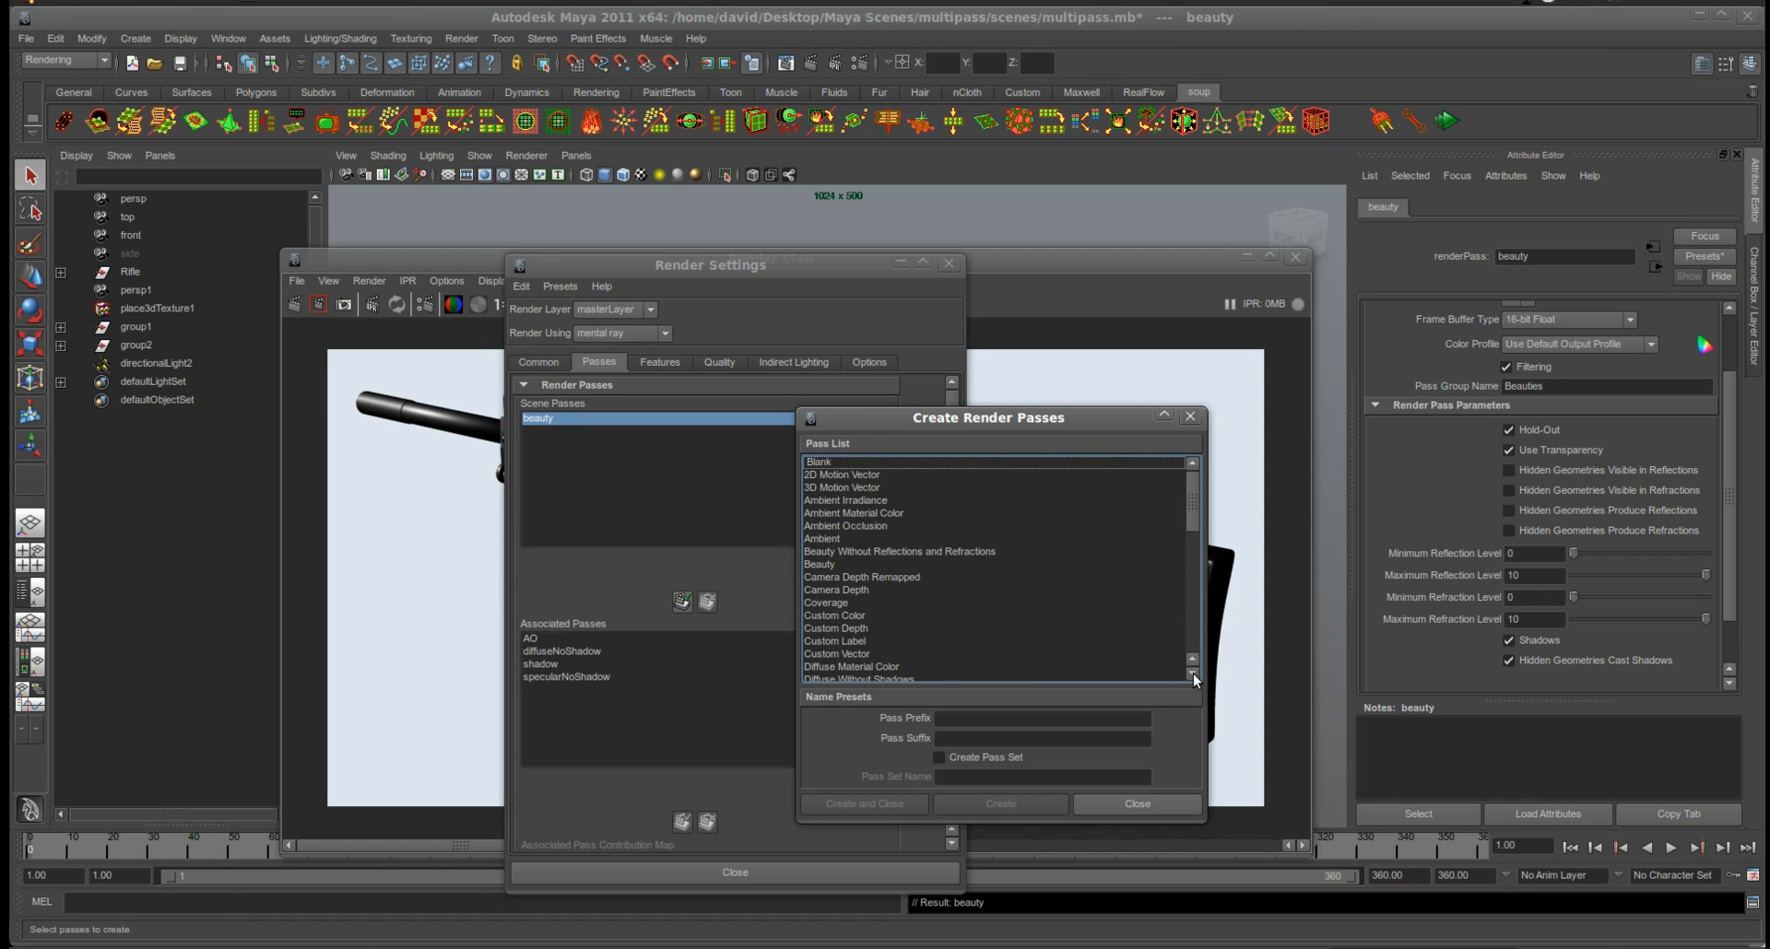
pyautogui.click(1138, 804)
pyautogui.click(682, 602)
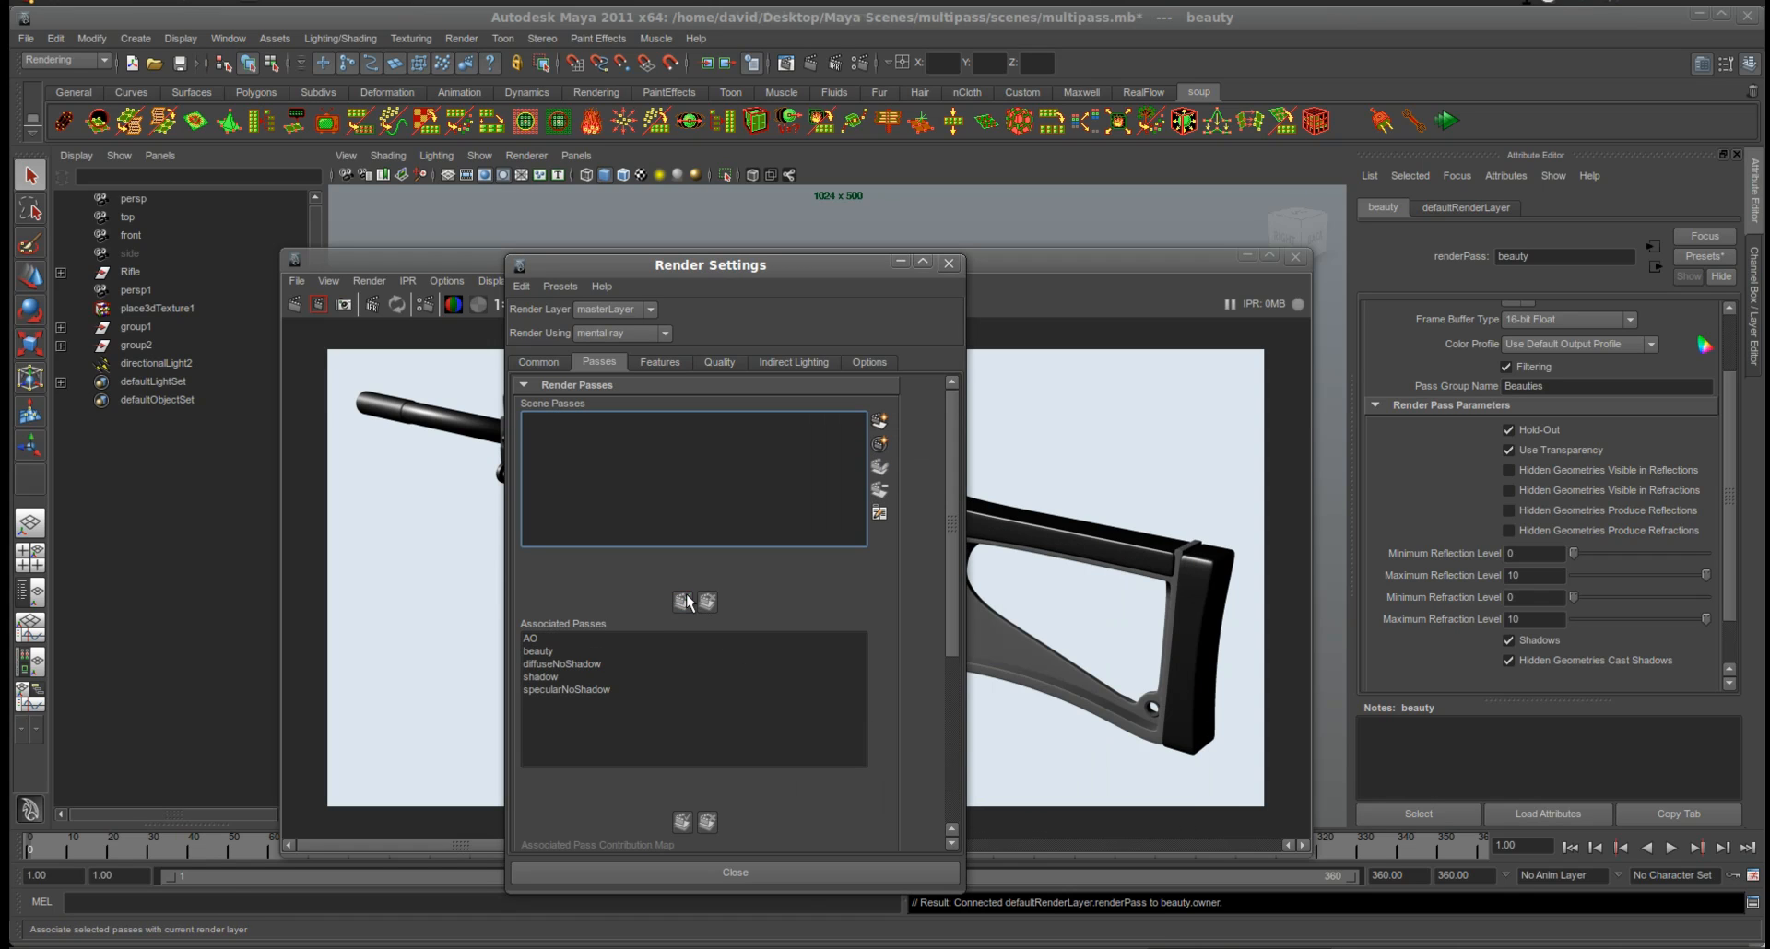
pyautogui.click(878, 421)
pyautogui.scroll(-4, 926, 529)
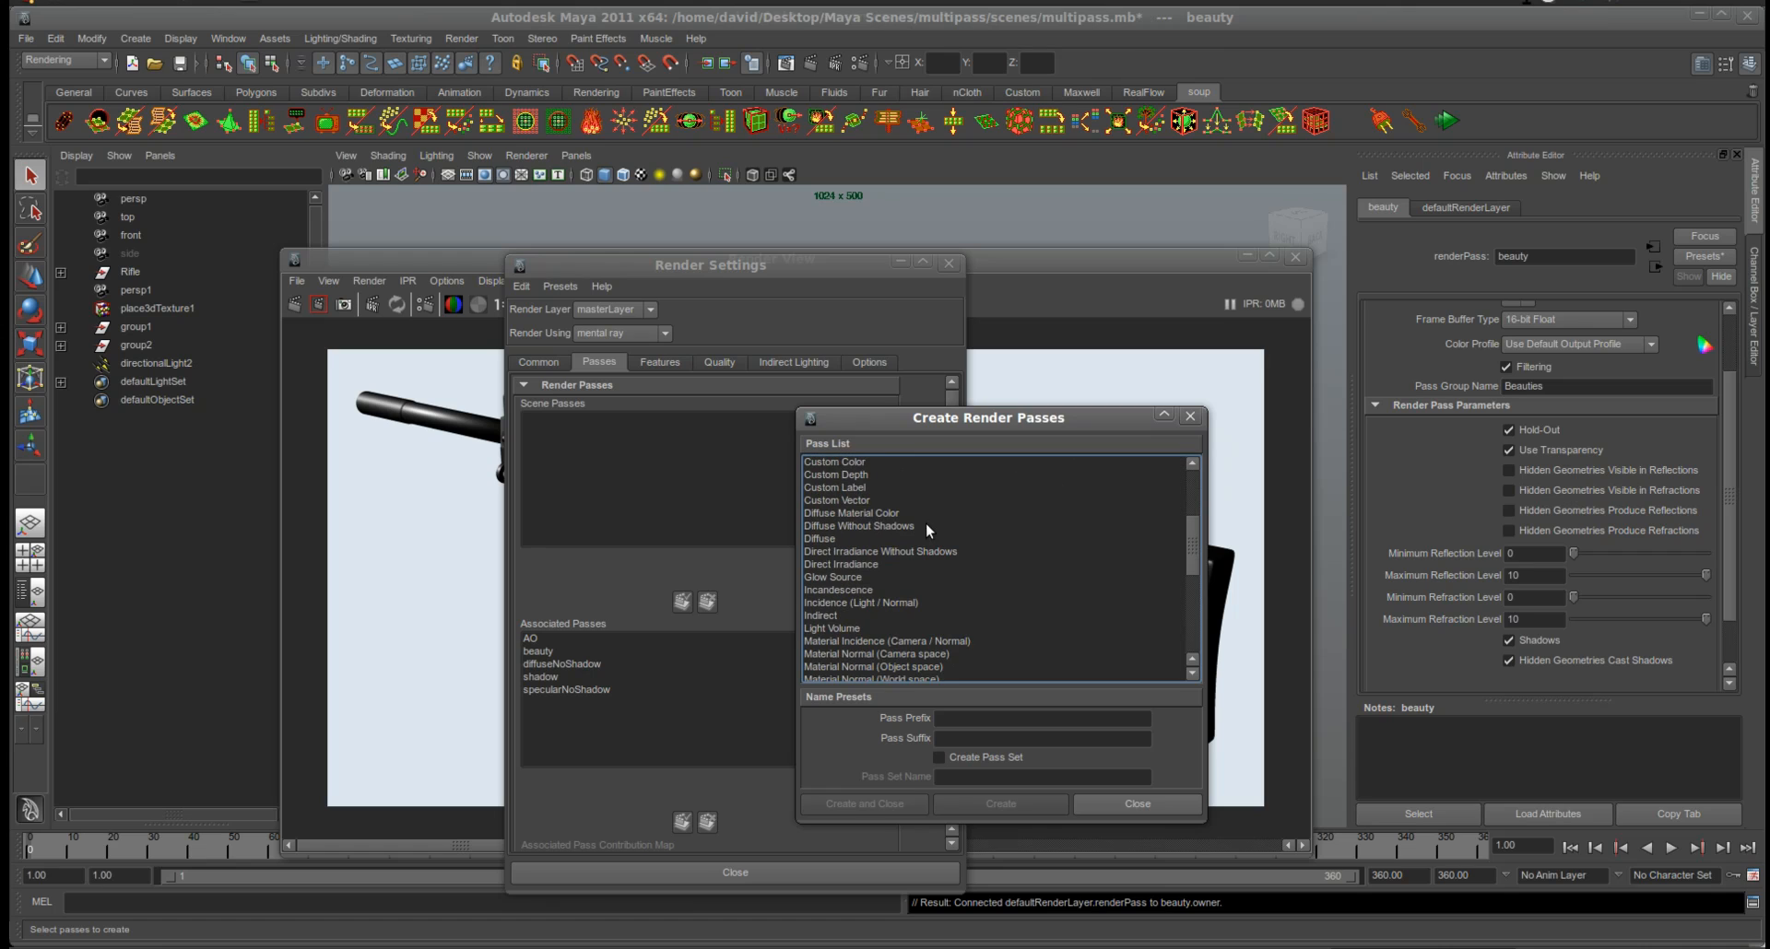
pyautogui.scroll(-4, 834, 479)
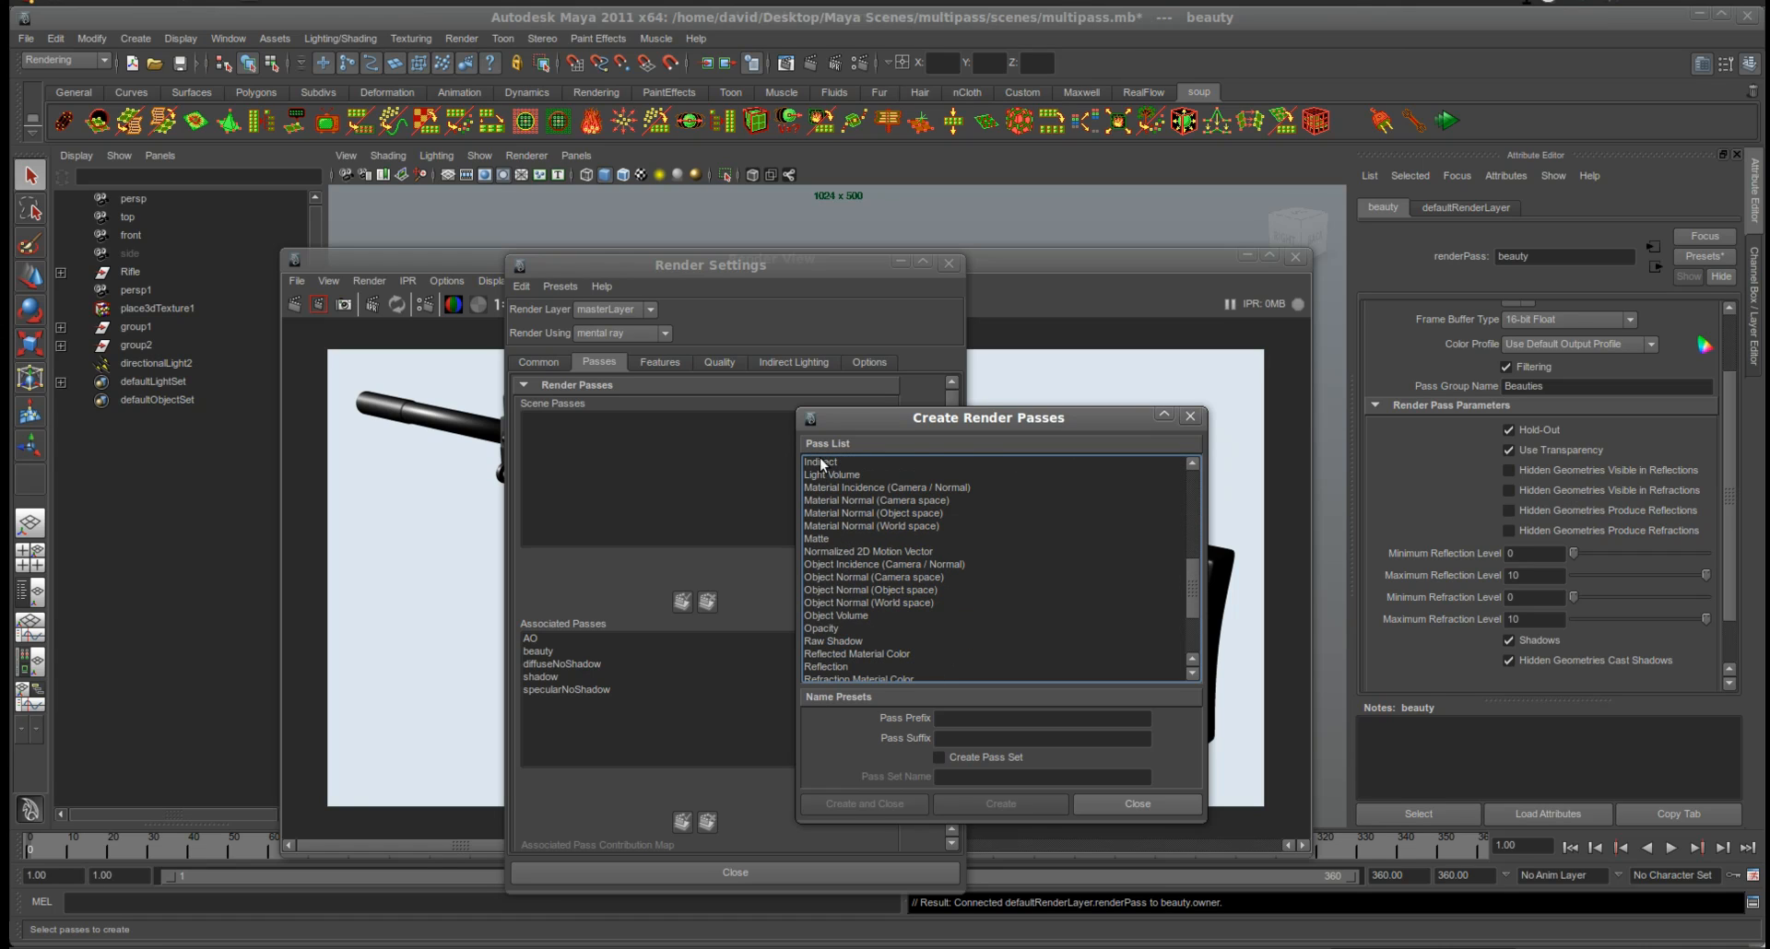
pyautogui.click(1138, 804)
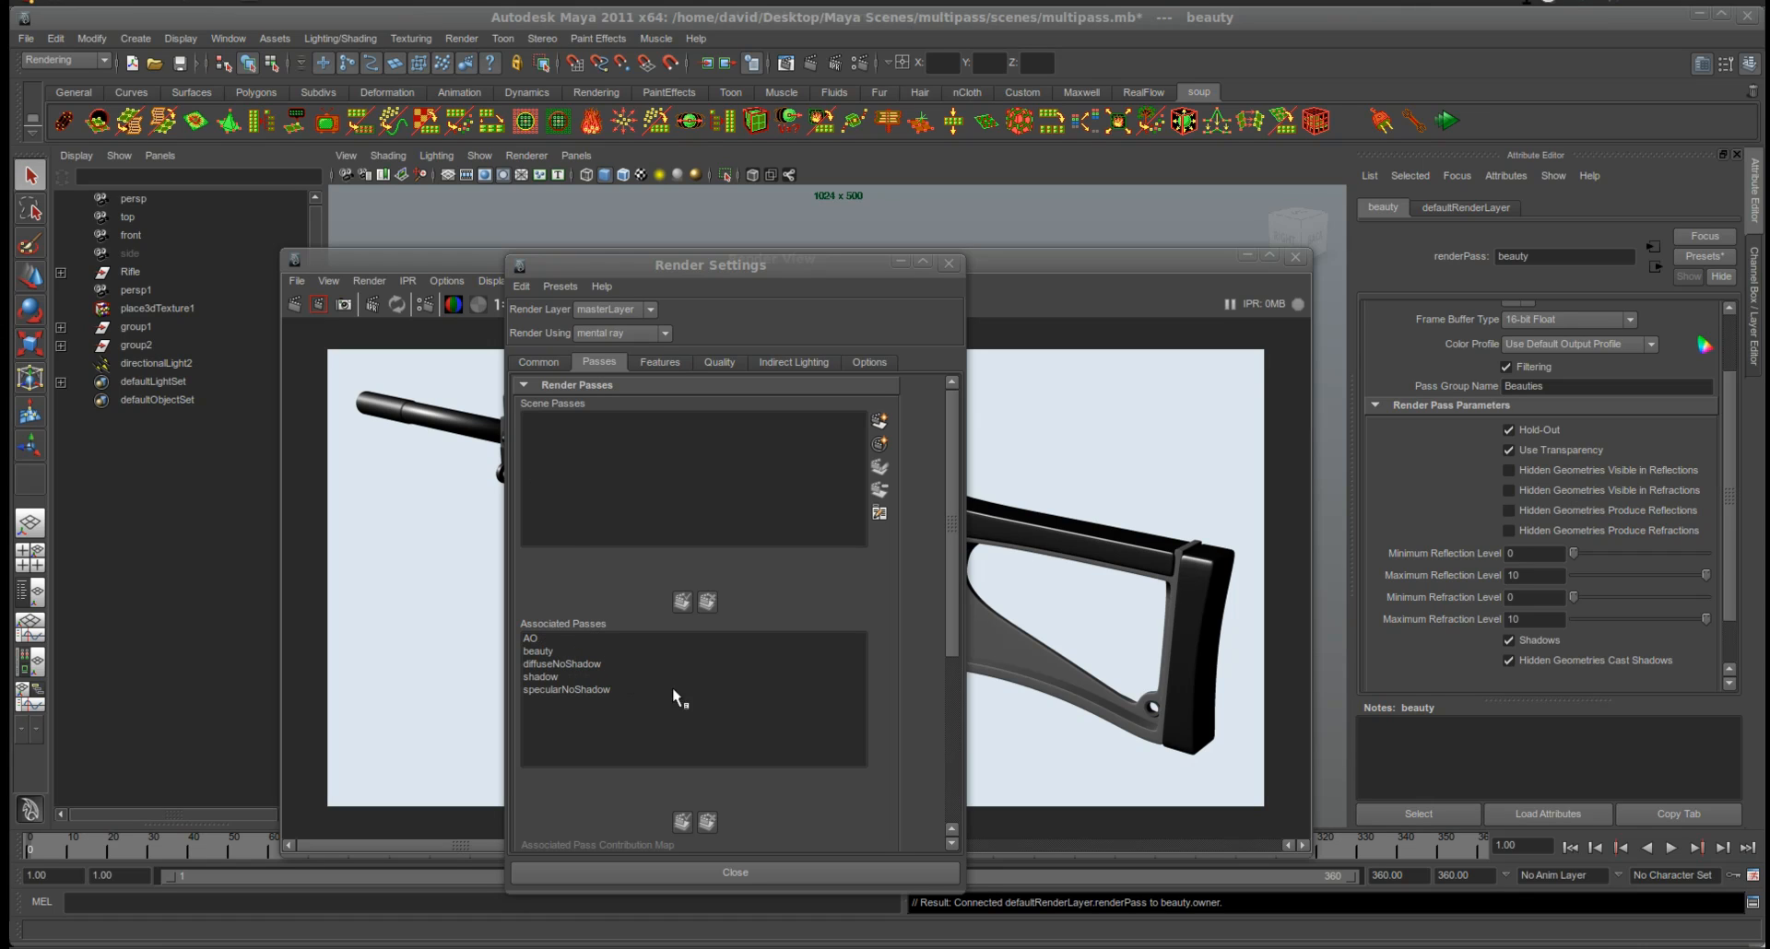
# - Make sure Ambient Occlusion is enabled in the mental ray rendering features and render the rifle with its associated passes
pyautogui.moveTo(652, 265); pyautogui.dragTo(774, 185)
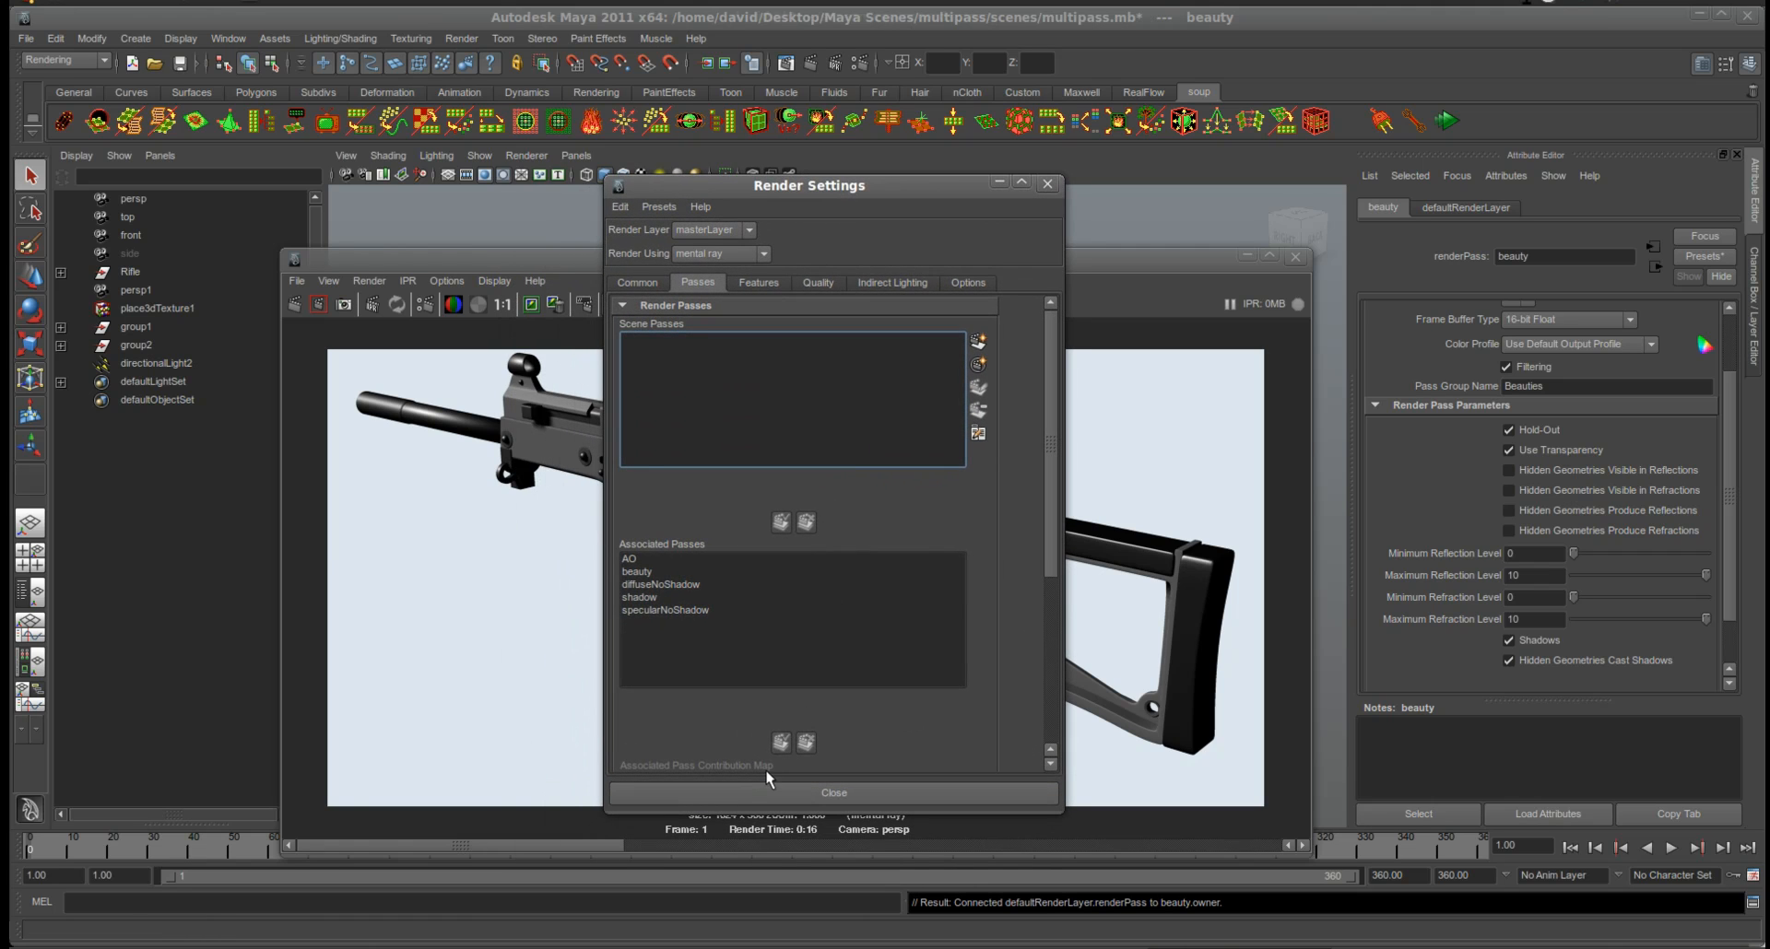
pyautogui.click(765, 282)
pyautogui.scroll(2, 655, 332)
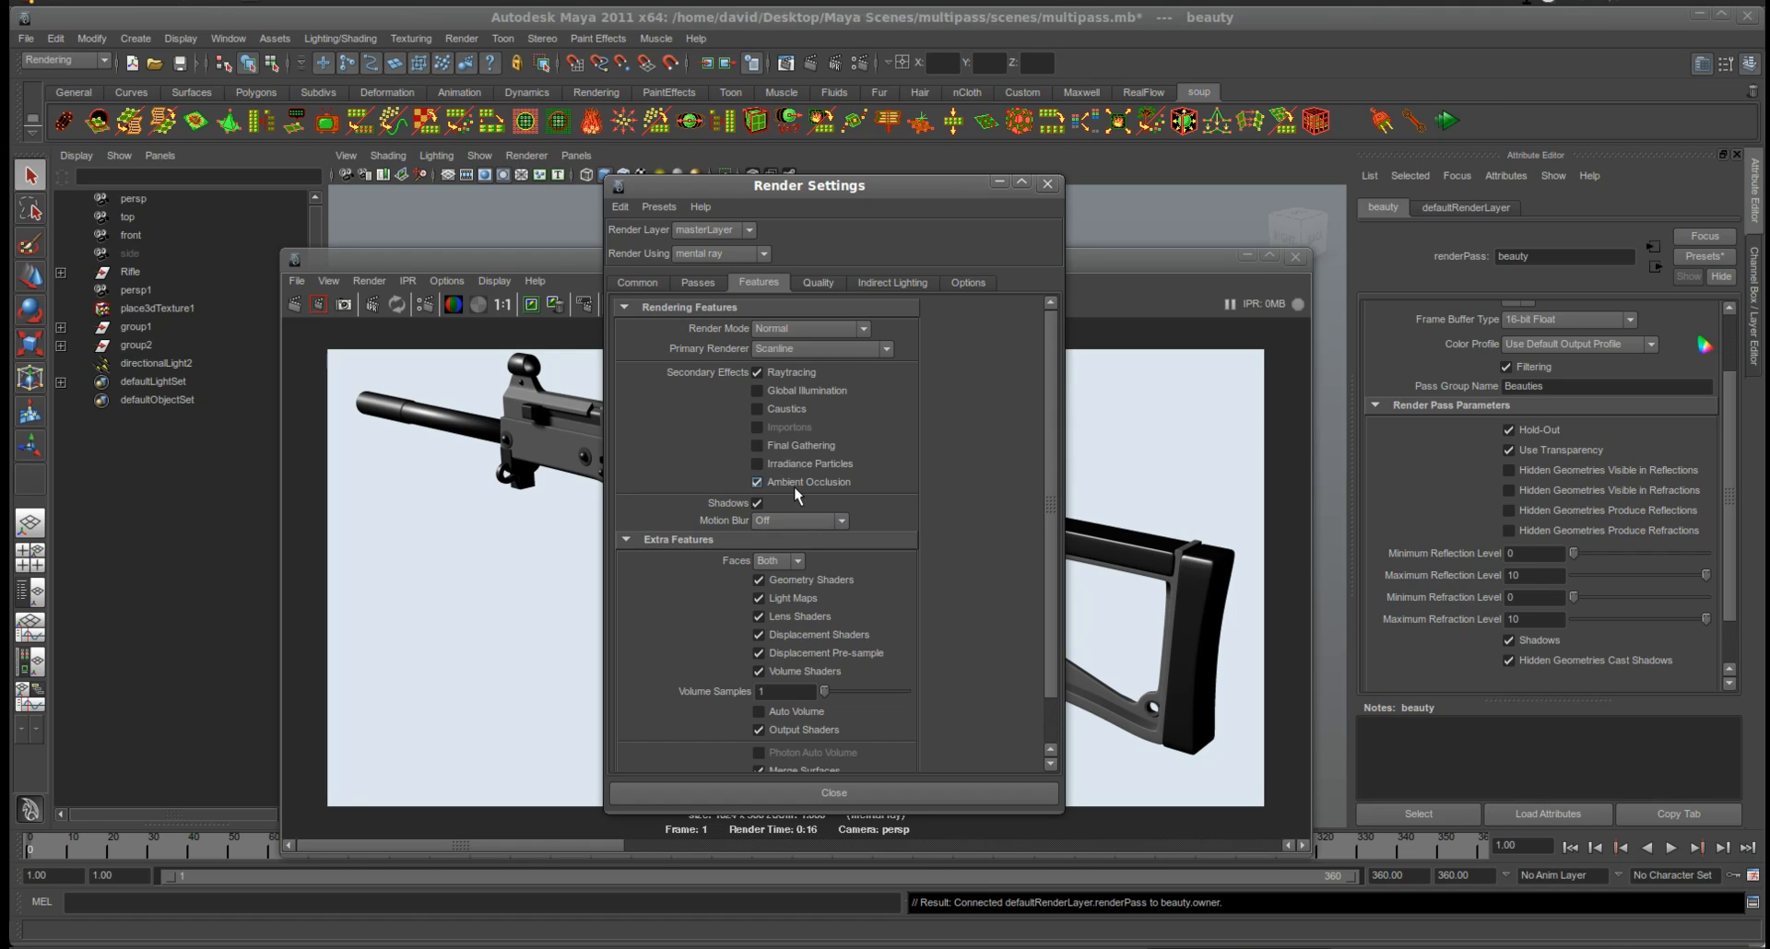
pyautogui.click(558, 269)
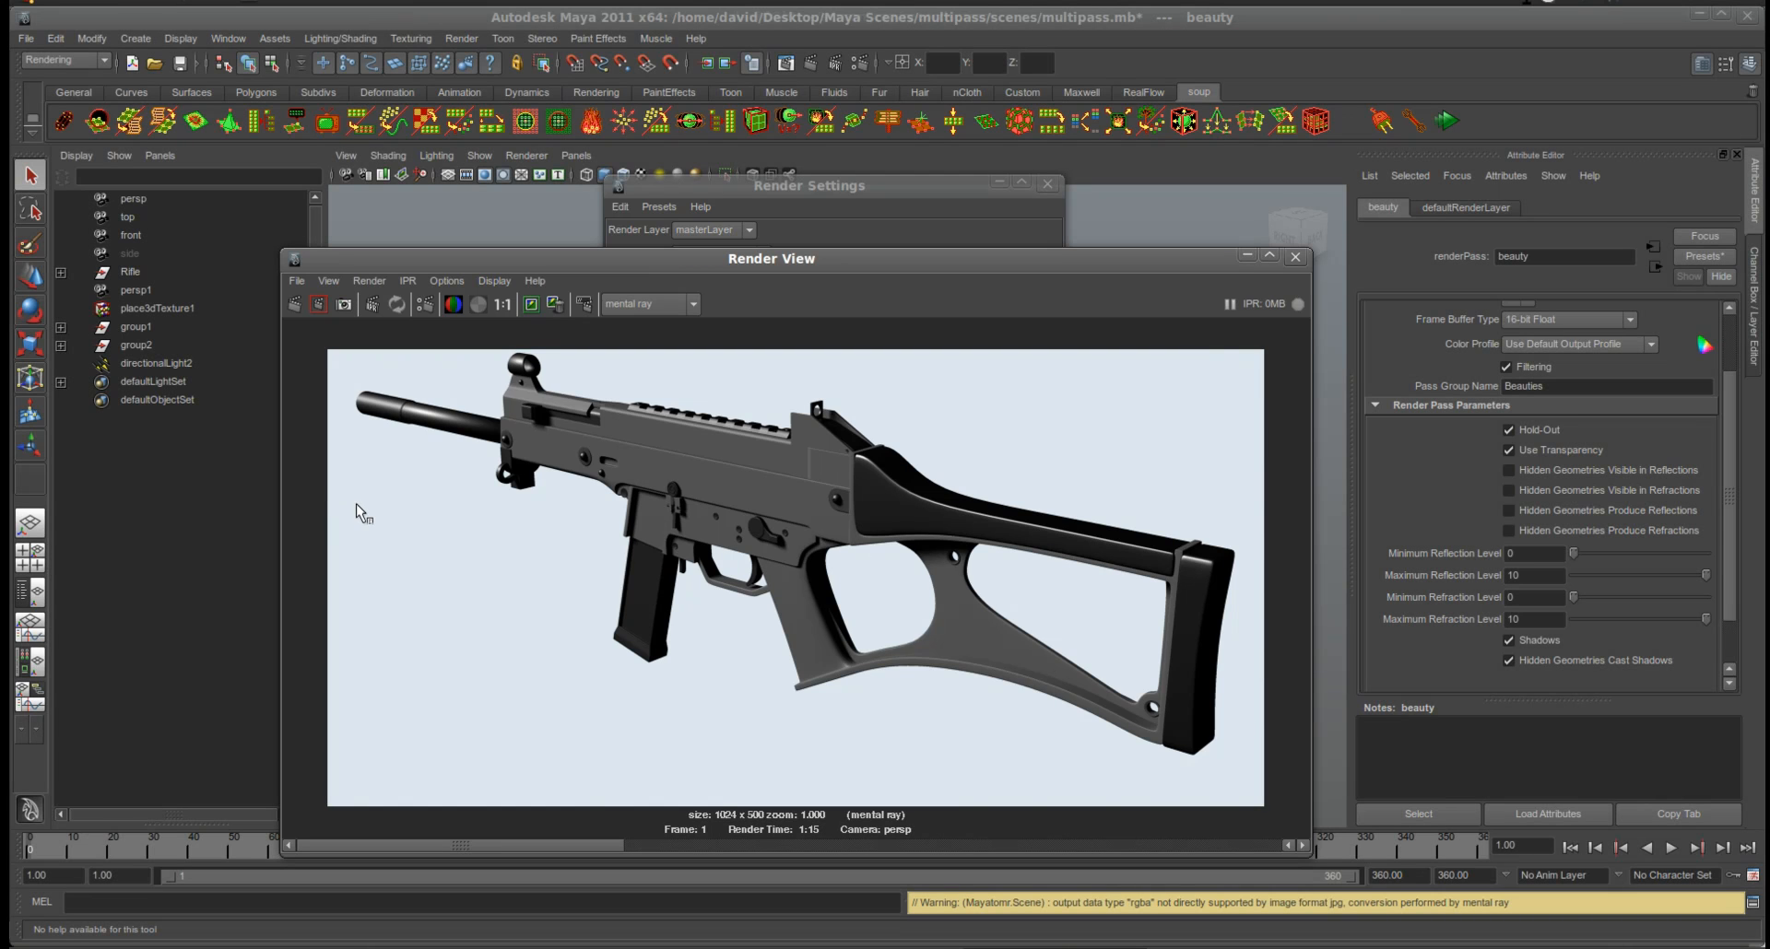
# - Load the AO pass from the finished render, enlarge its viewer to inspect the whole image, and close it
pyautogui.click(296, 281)
pyautogui.moveTo(342, 403)
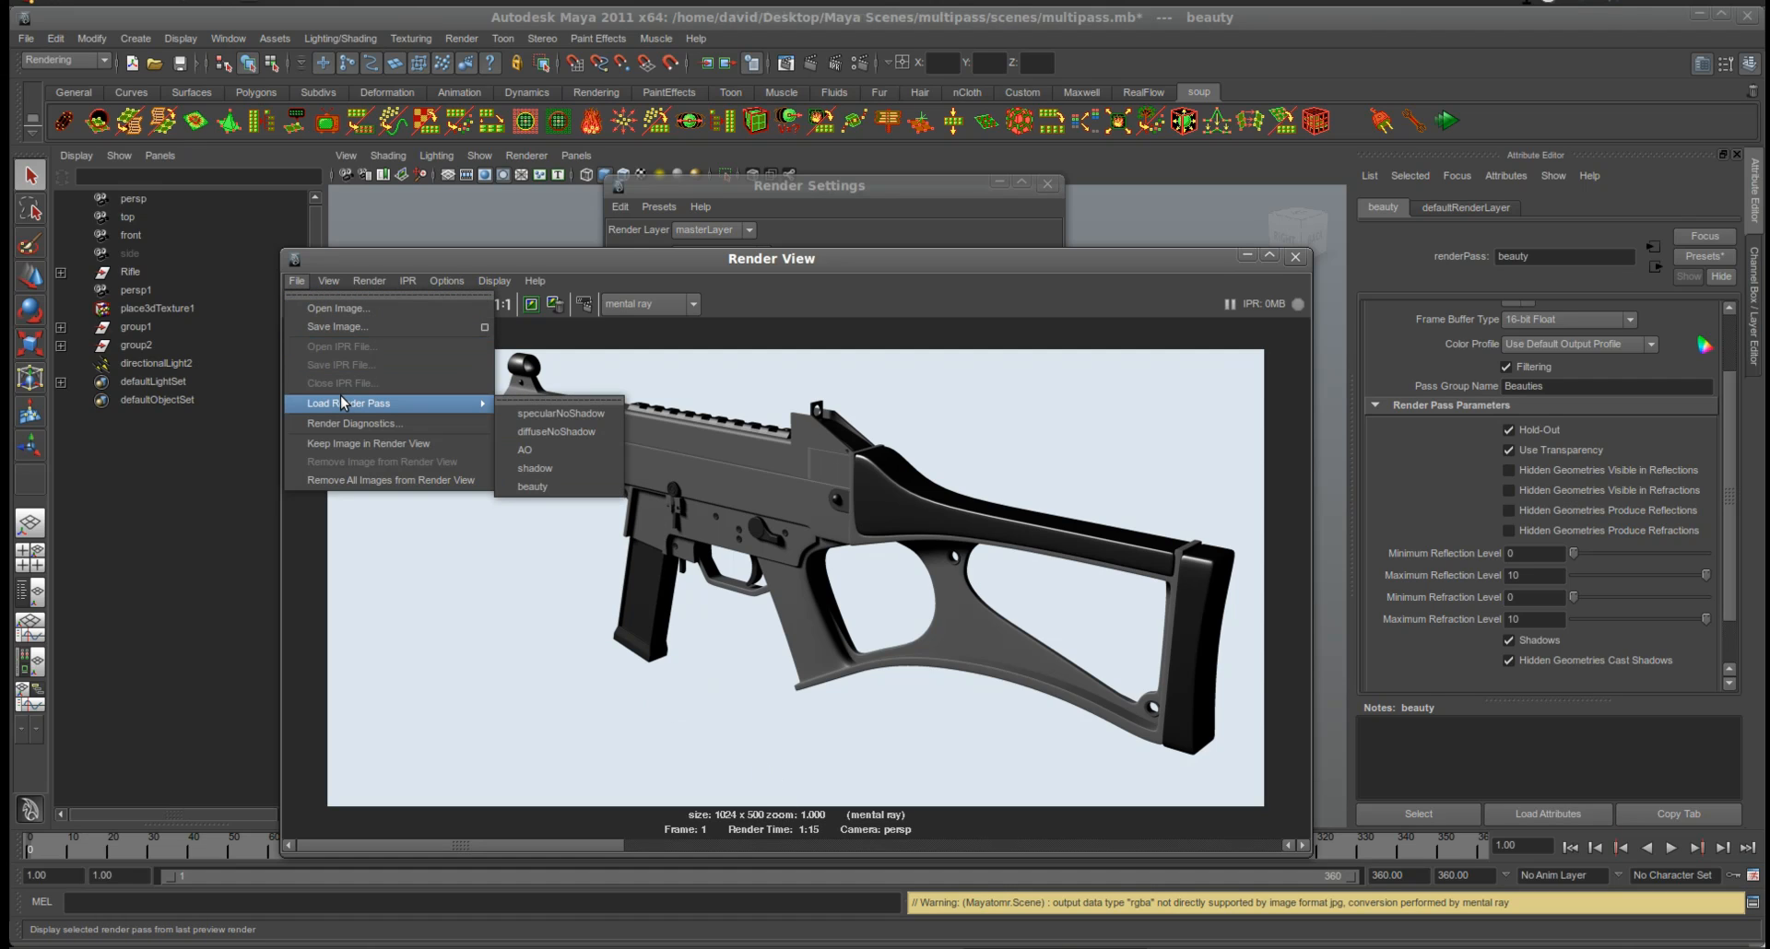
pyautogui.click(533, 450)
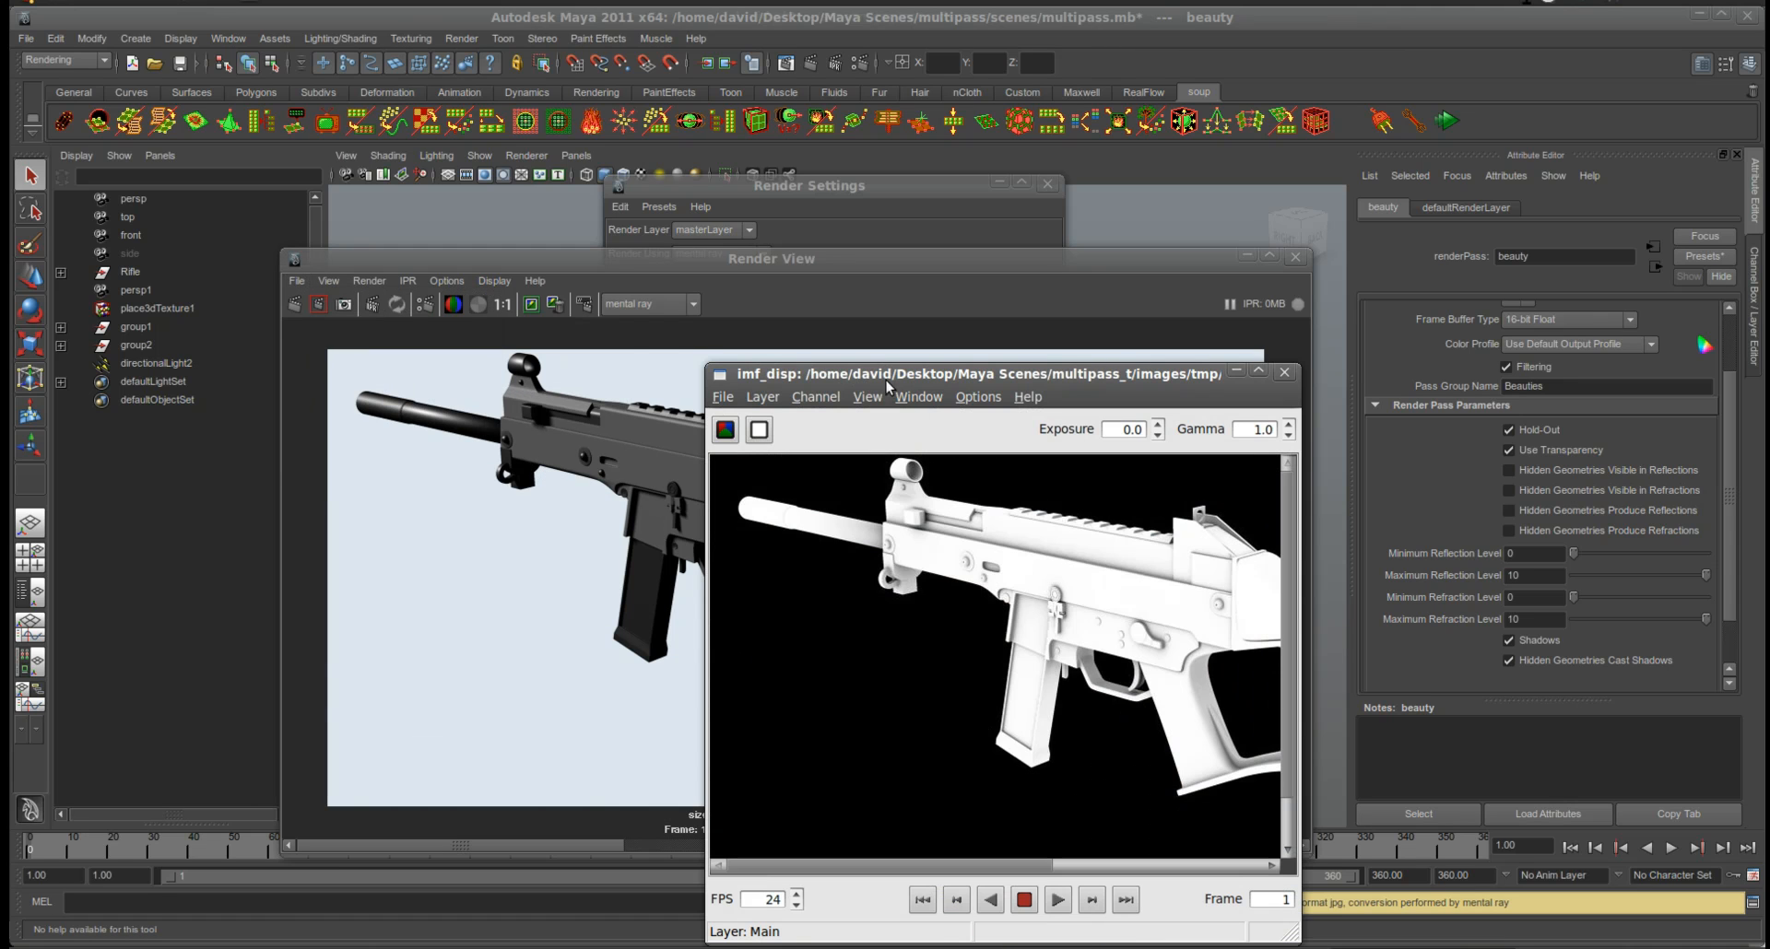
pyautogui.moveTo(887, 382); pyautogui.dragTo(670, 345)
pyautogui.moveTo(1067, 891); pyautogui.dragTo(1427, 895)
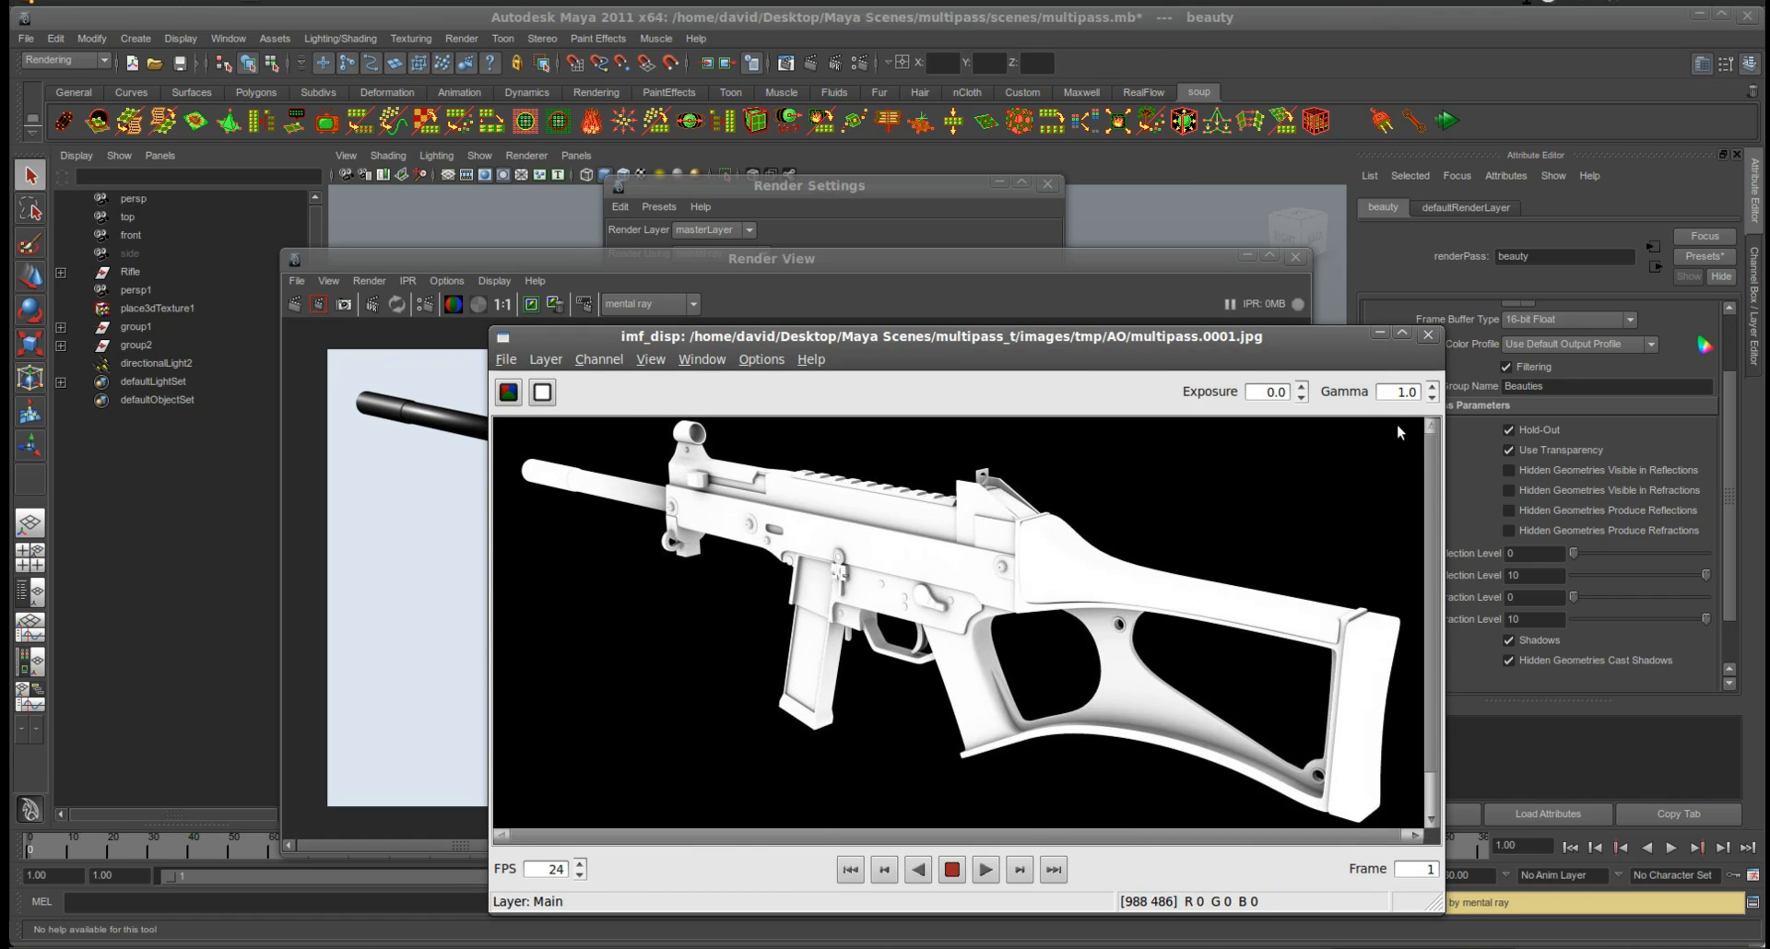
pyautogui.click(1428, 335)
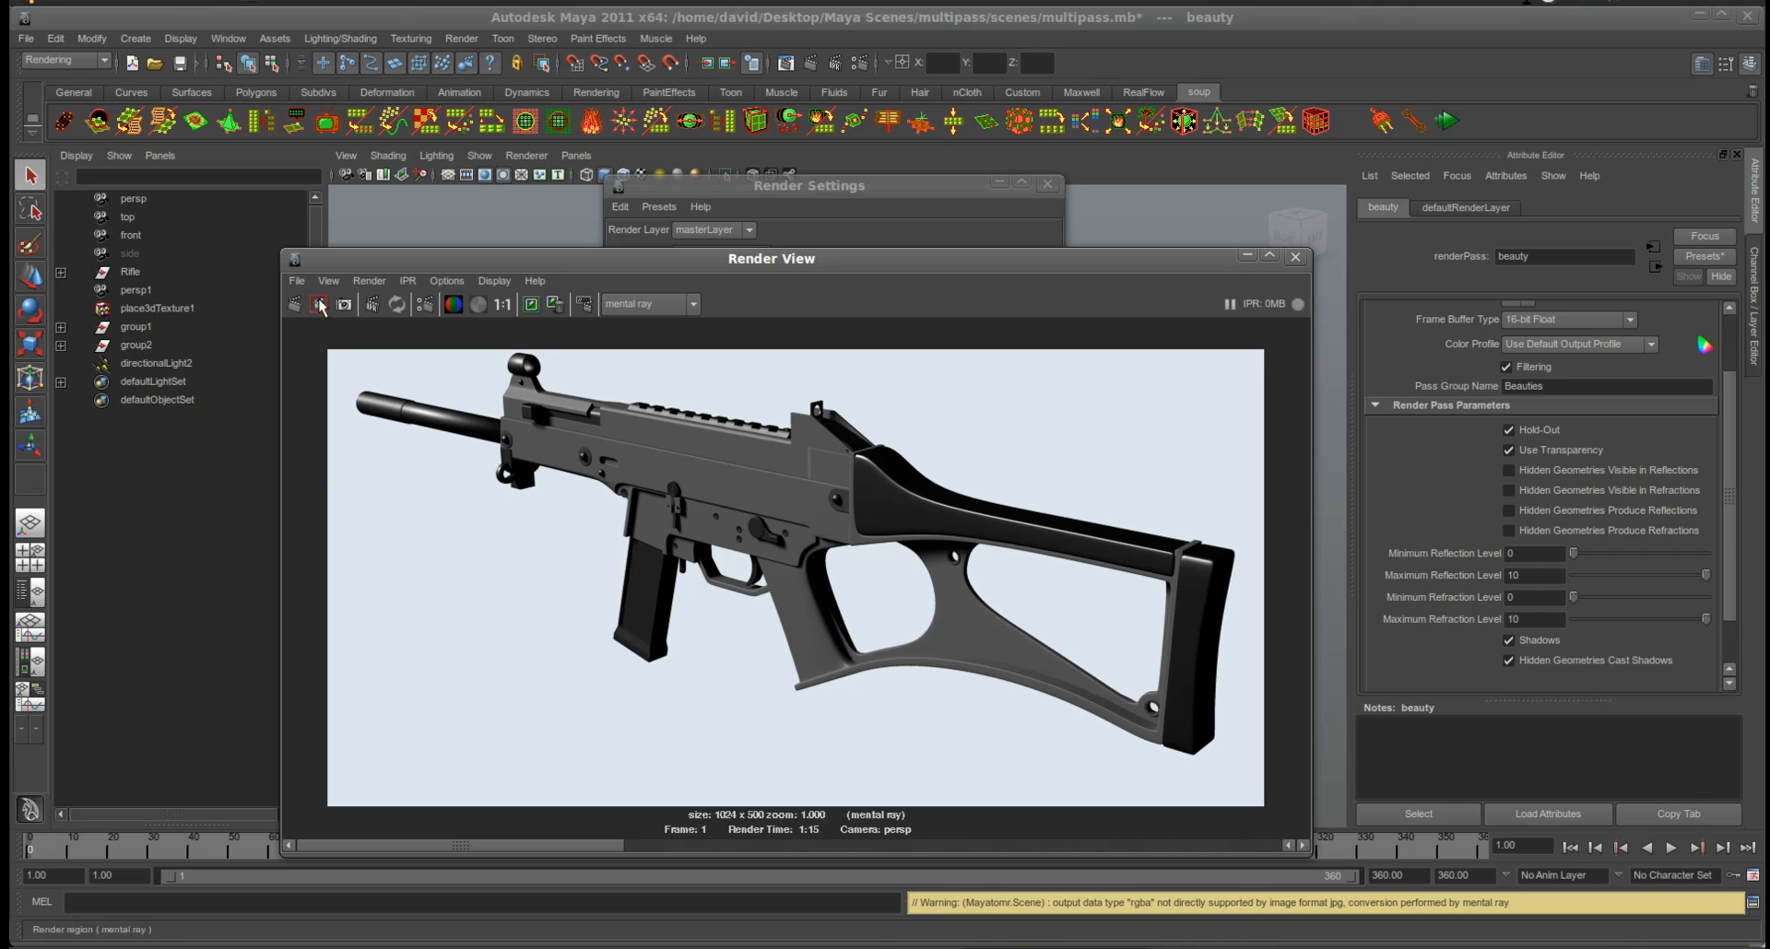
# - Load the shadow pass from the finished render, inspect the whole image in an enlarged viewer, and close it
pyautogui.click(297, 280)
pyautogui.moveTo(360, 406)
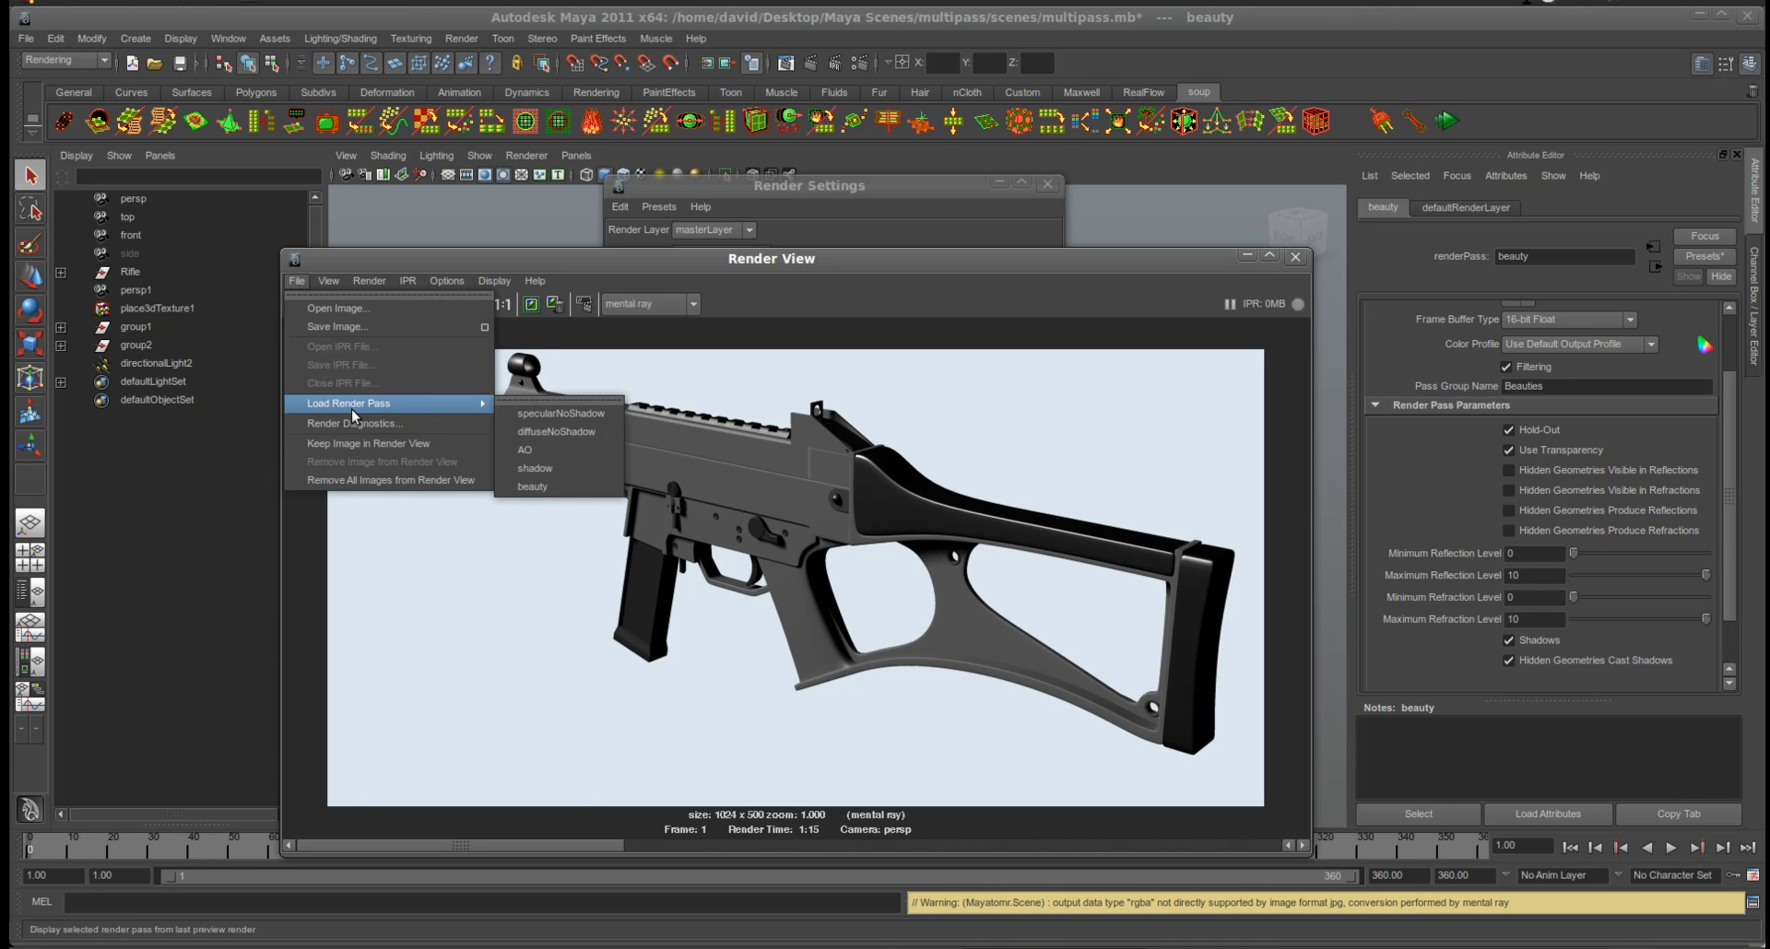
pyautogui.click(564, 469)
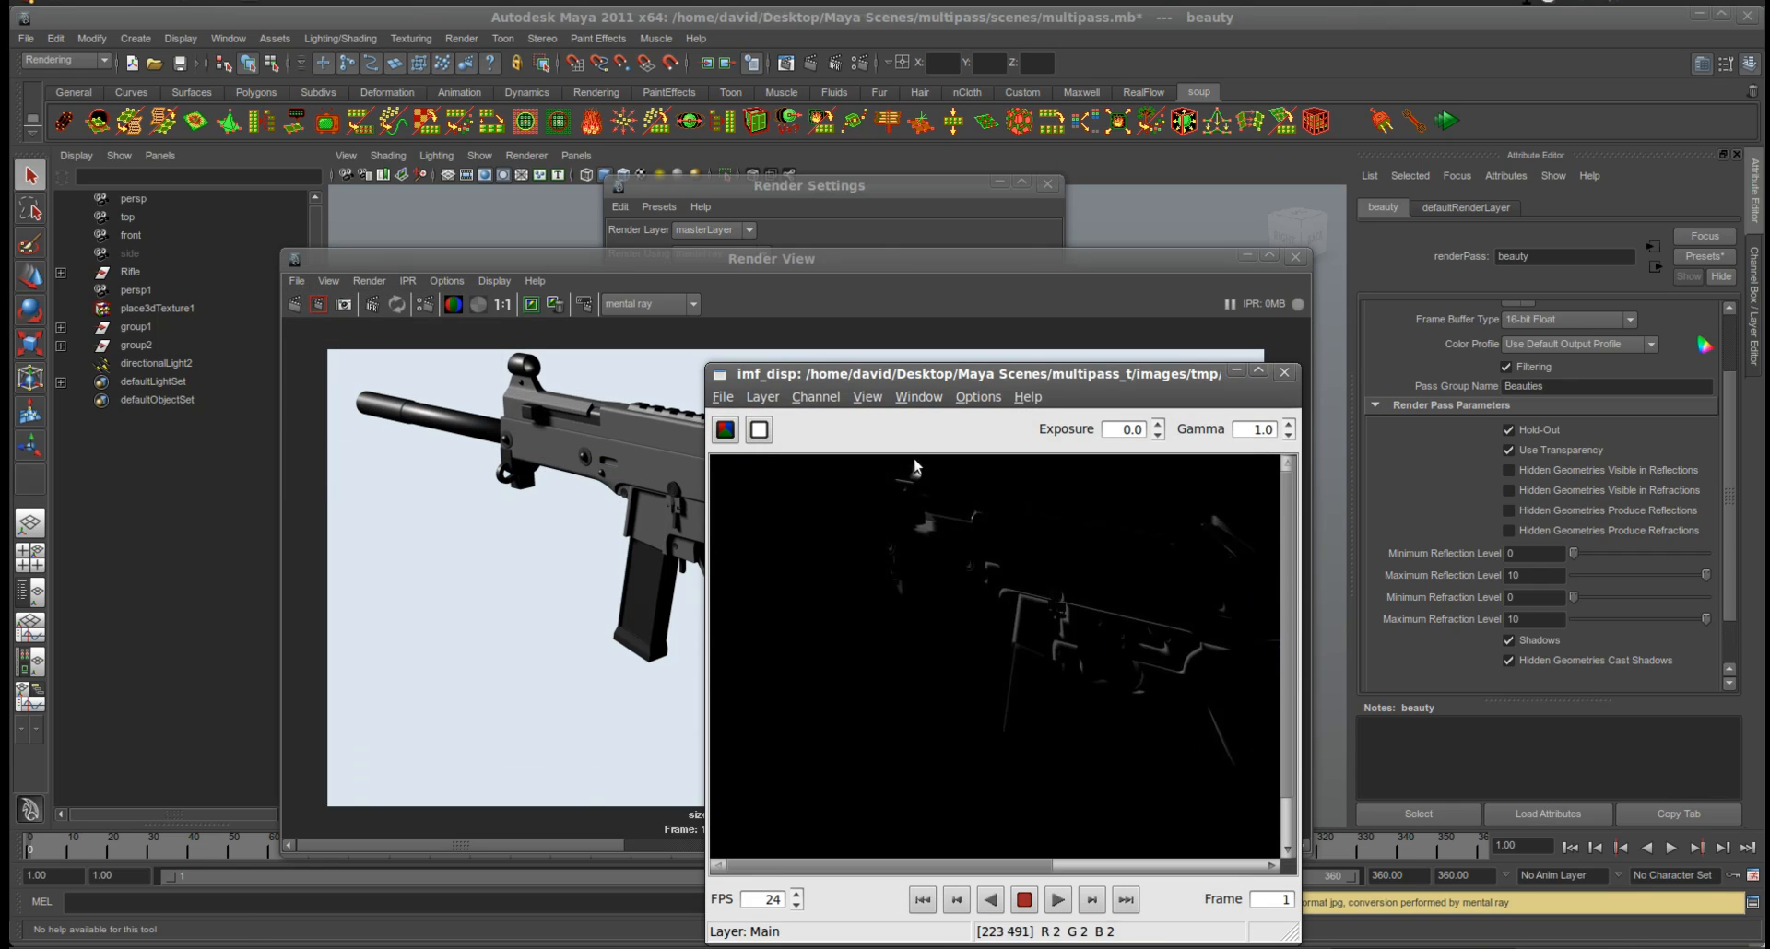
pyautogui.moveTo(903, 373); pyautogui.dragTo(662, 309)
pyautogui.moveTo(1058, 878); pyautogui.dragTo(1422, 888)
pyautogui.click(1412, 309)
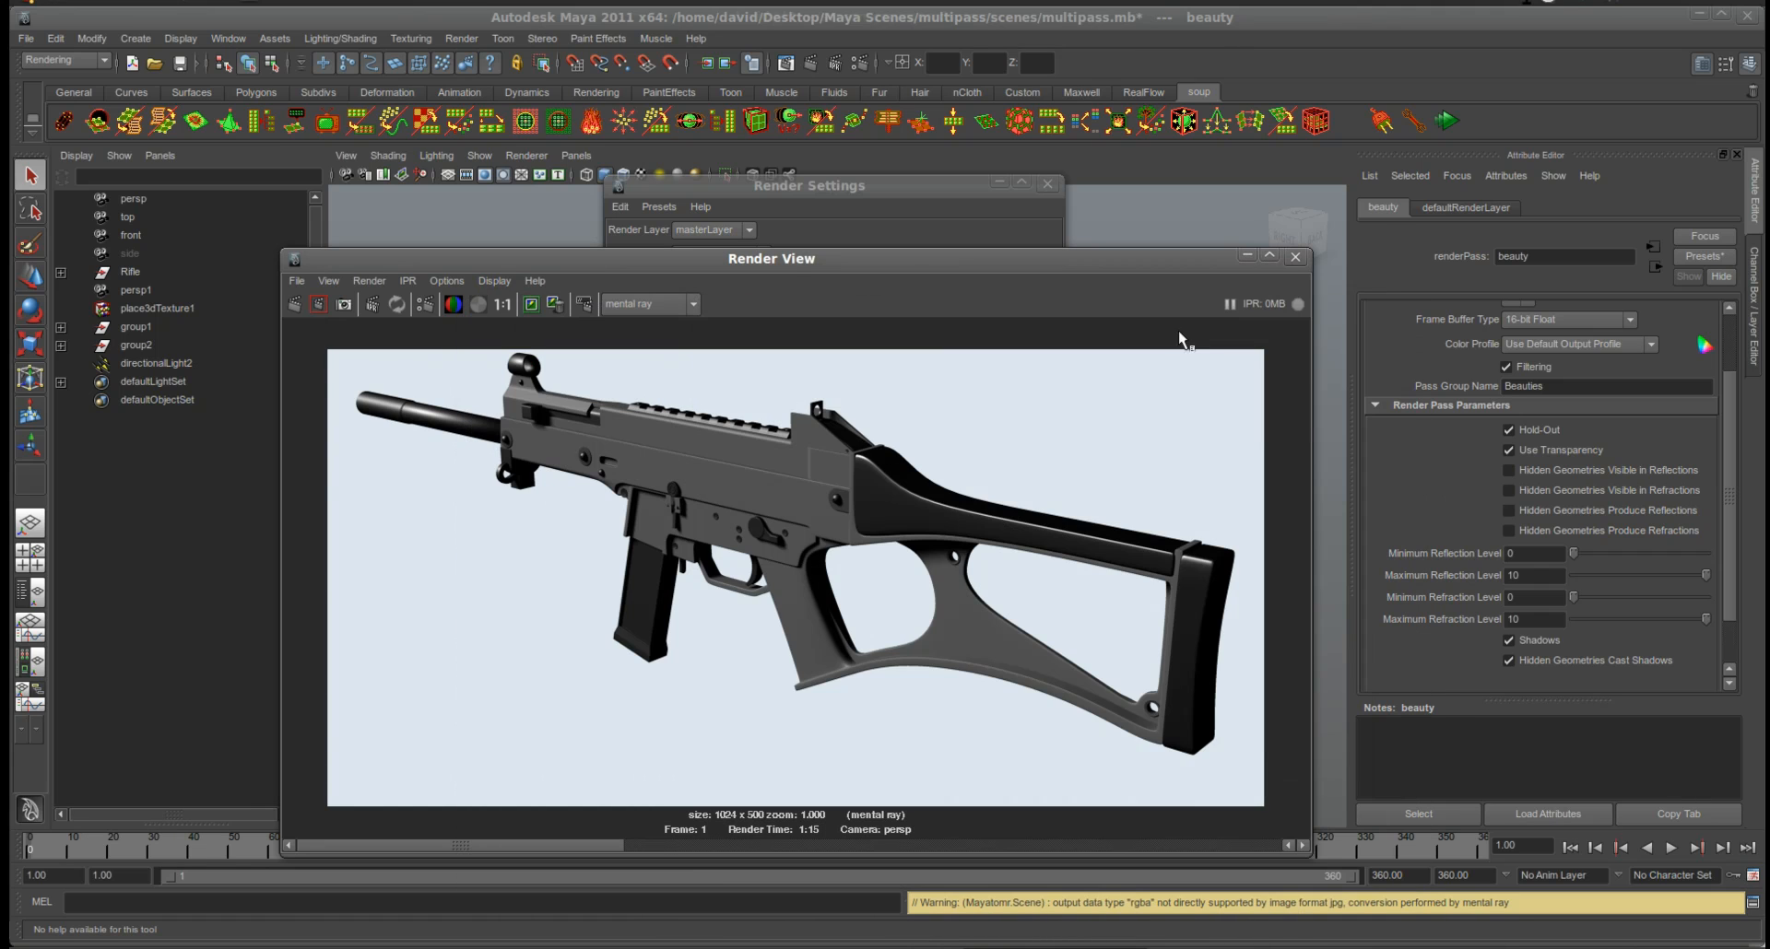
# - Load the beauty pass from the finished render, inspect it in a widened viewer, and close it
pyautogui.click(296, 280)
pyautogui.moveTo(451, 403)
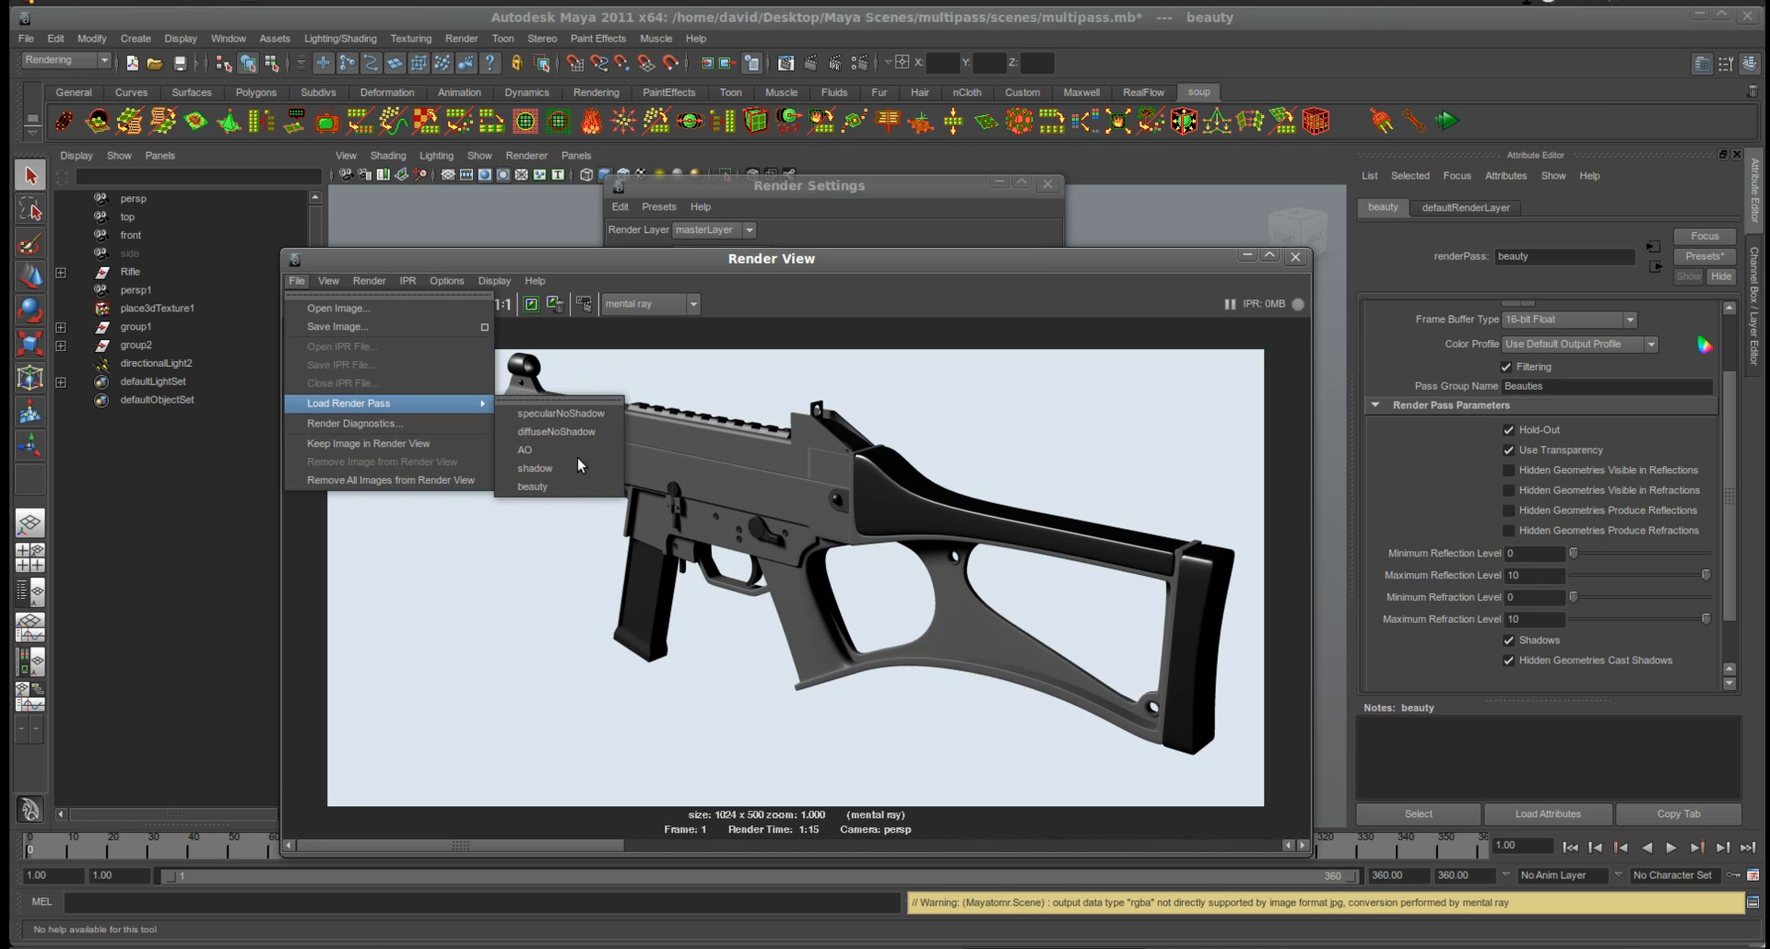
pyautogui.click(594, 488)
pyautogui.moveTo(843, 373); pyautogui.dragTo(581, 322)
pyautogui.moveTo(1012, 885); pyautogui.dragTo(1466, 885)
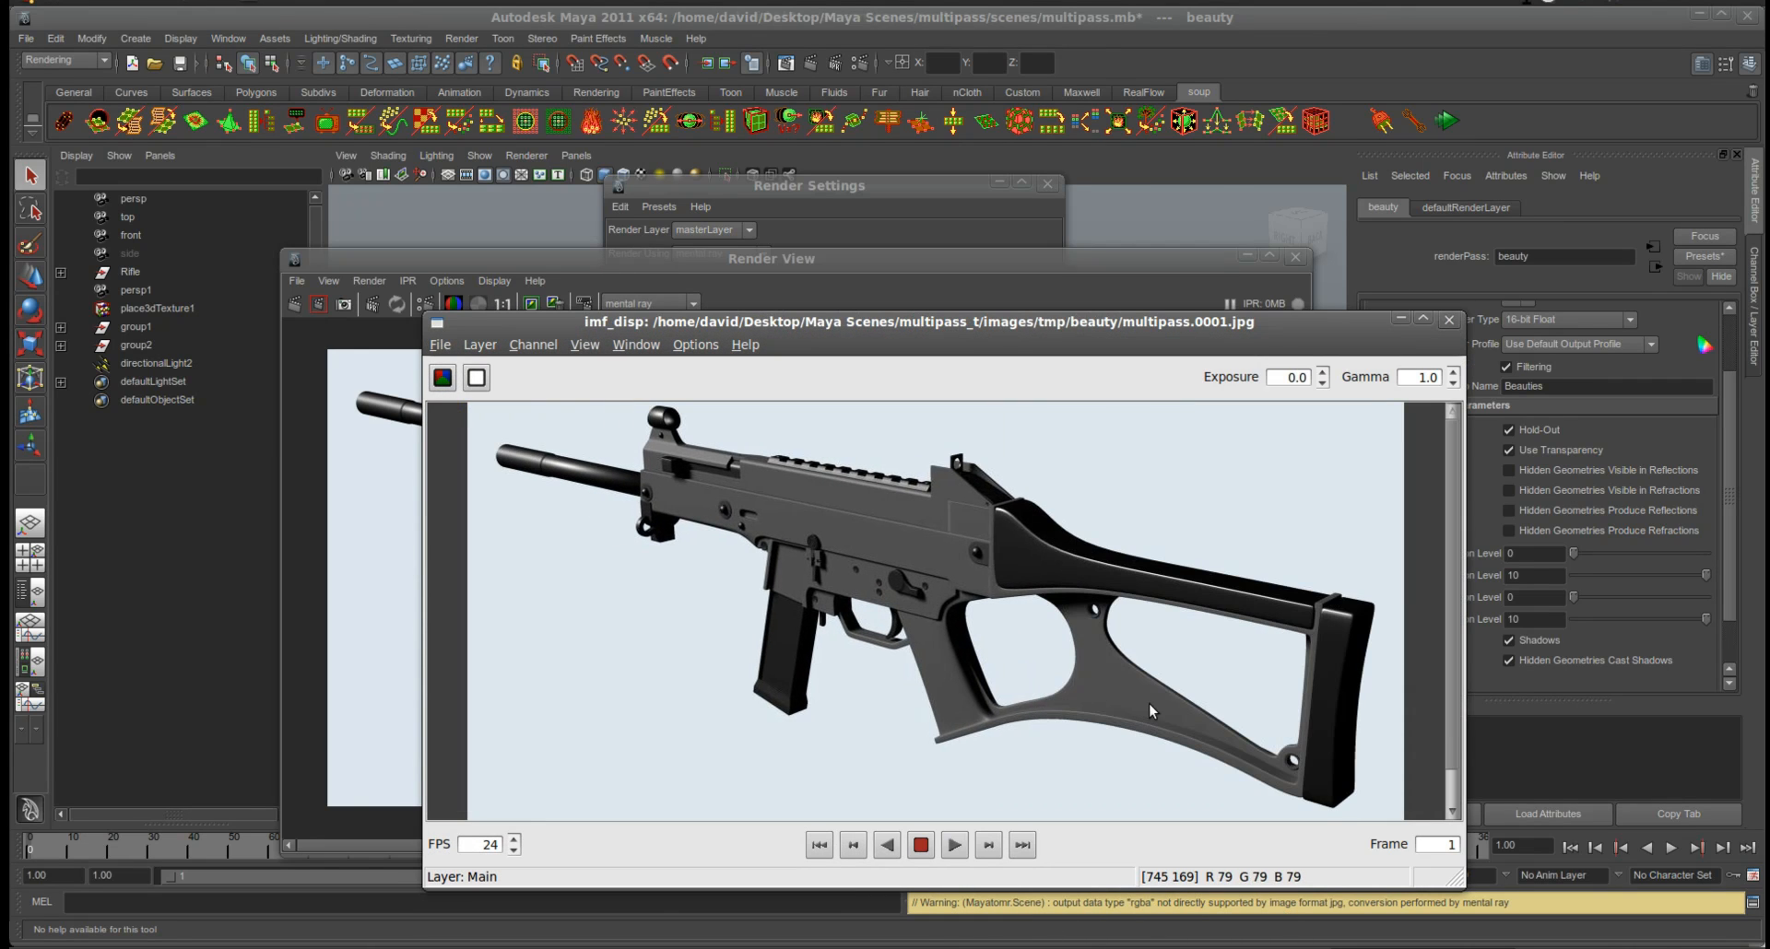
pyautogui.click(1449, 320)
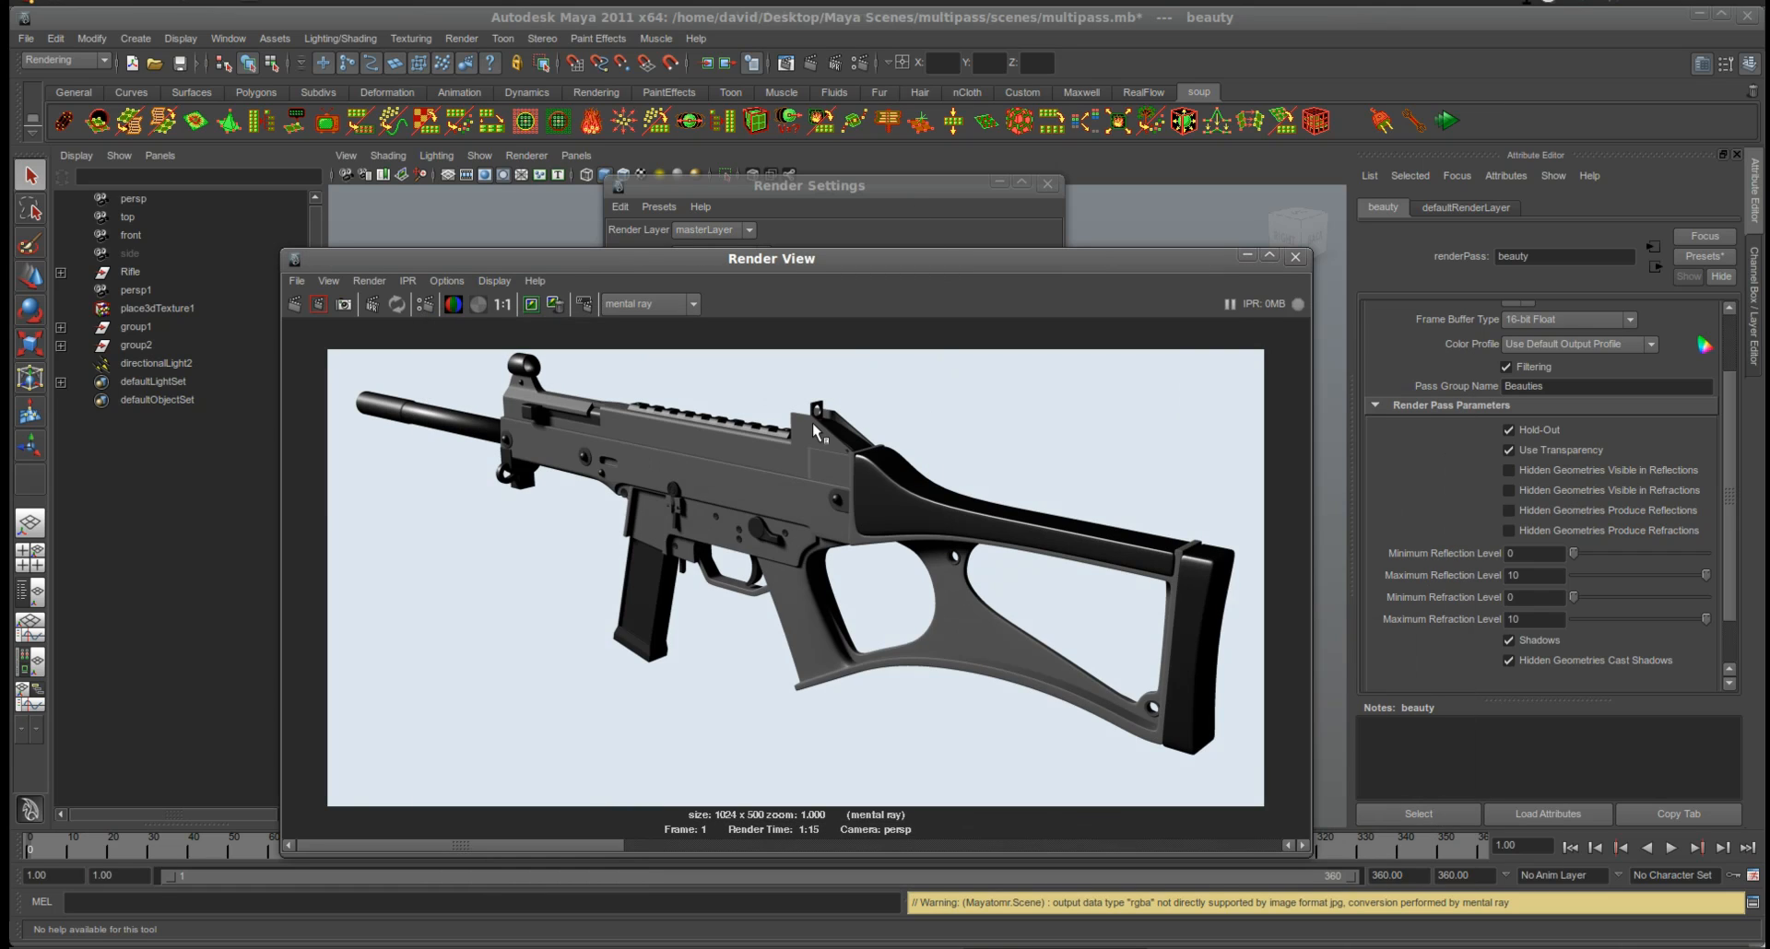
# - Set the image format for the render output to OpenEXR (exr) in the common render settings
pyautogui.click(829, 188)
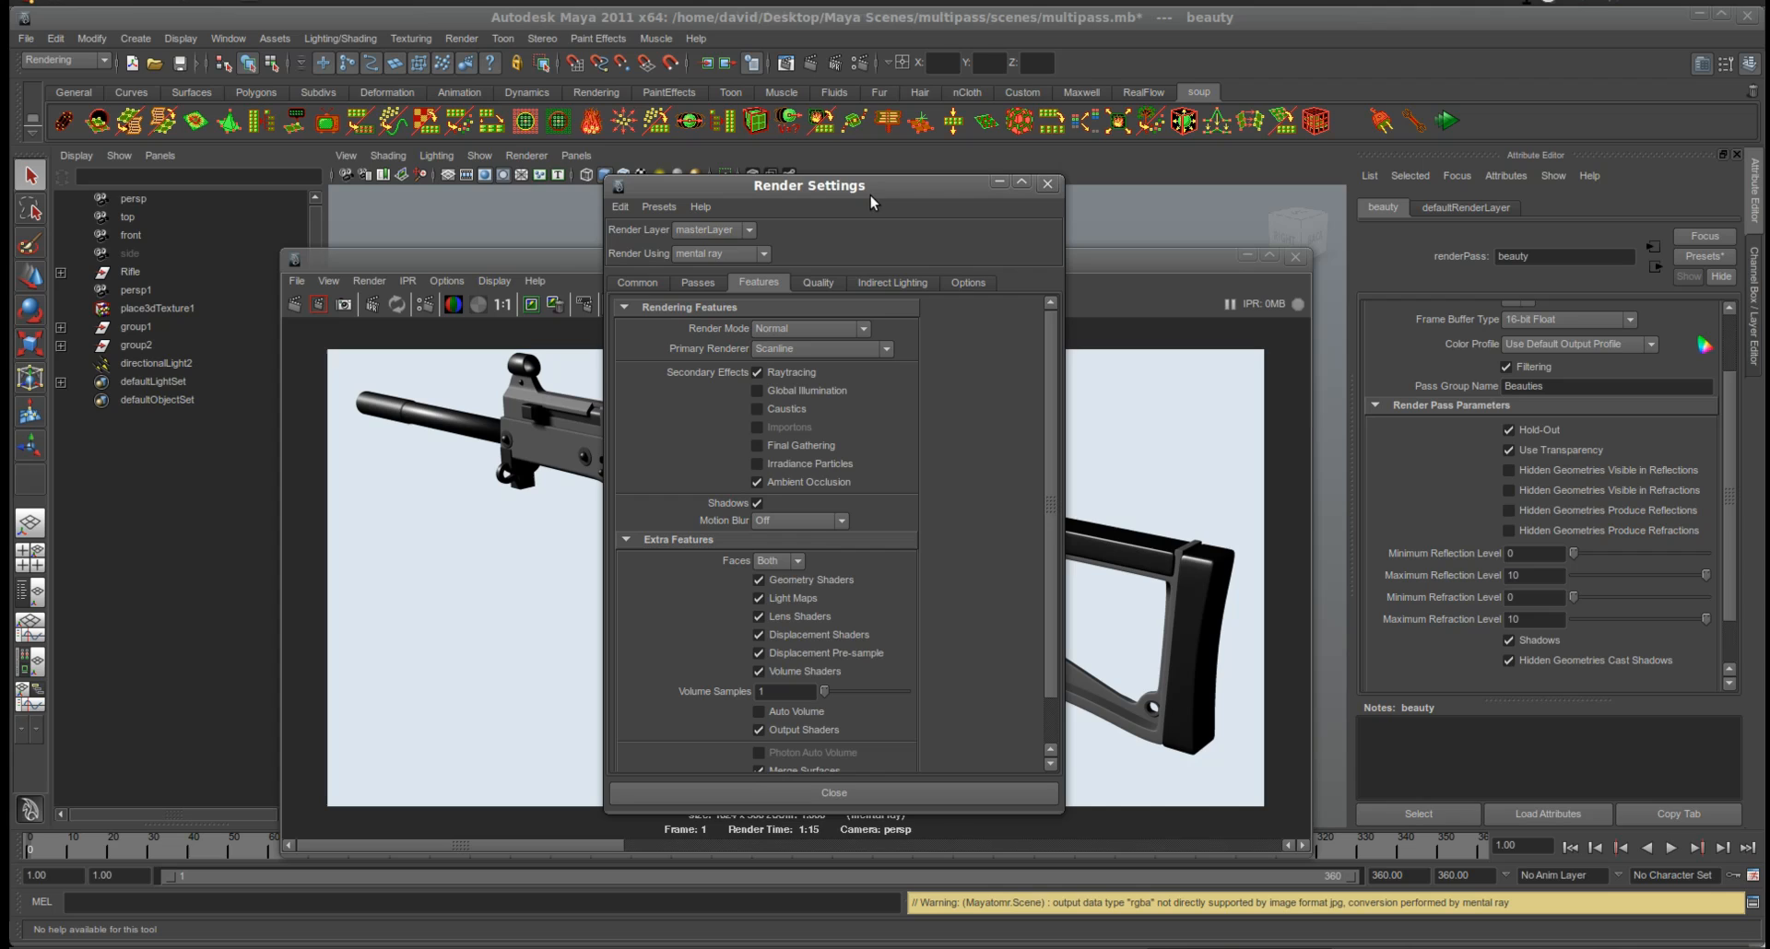
pyautogui.click(637, 282)
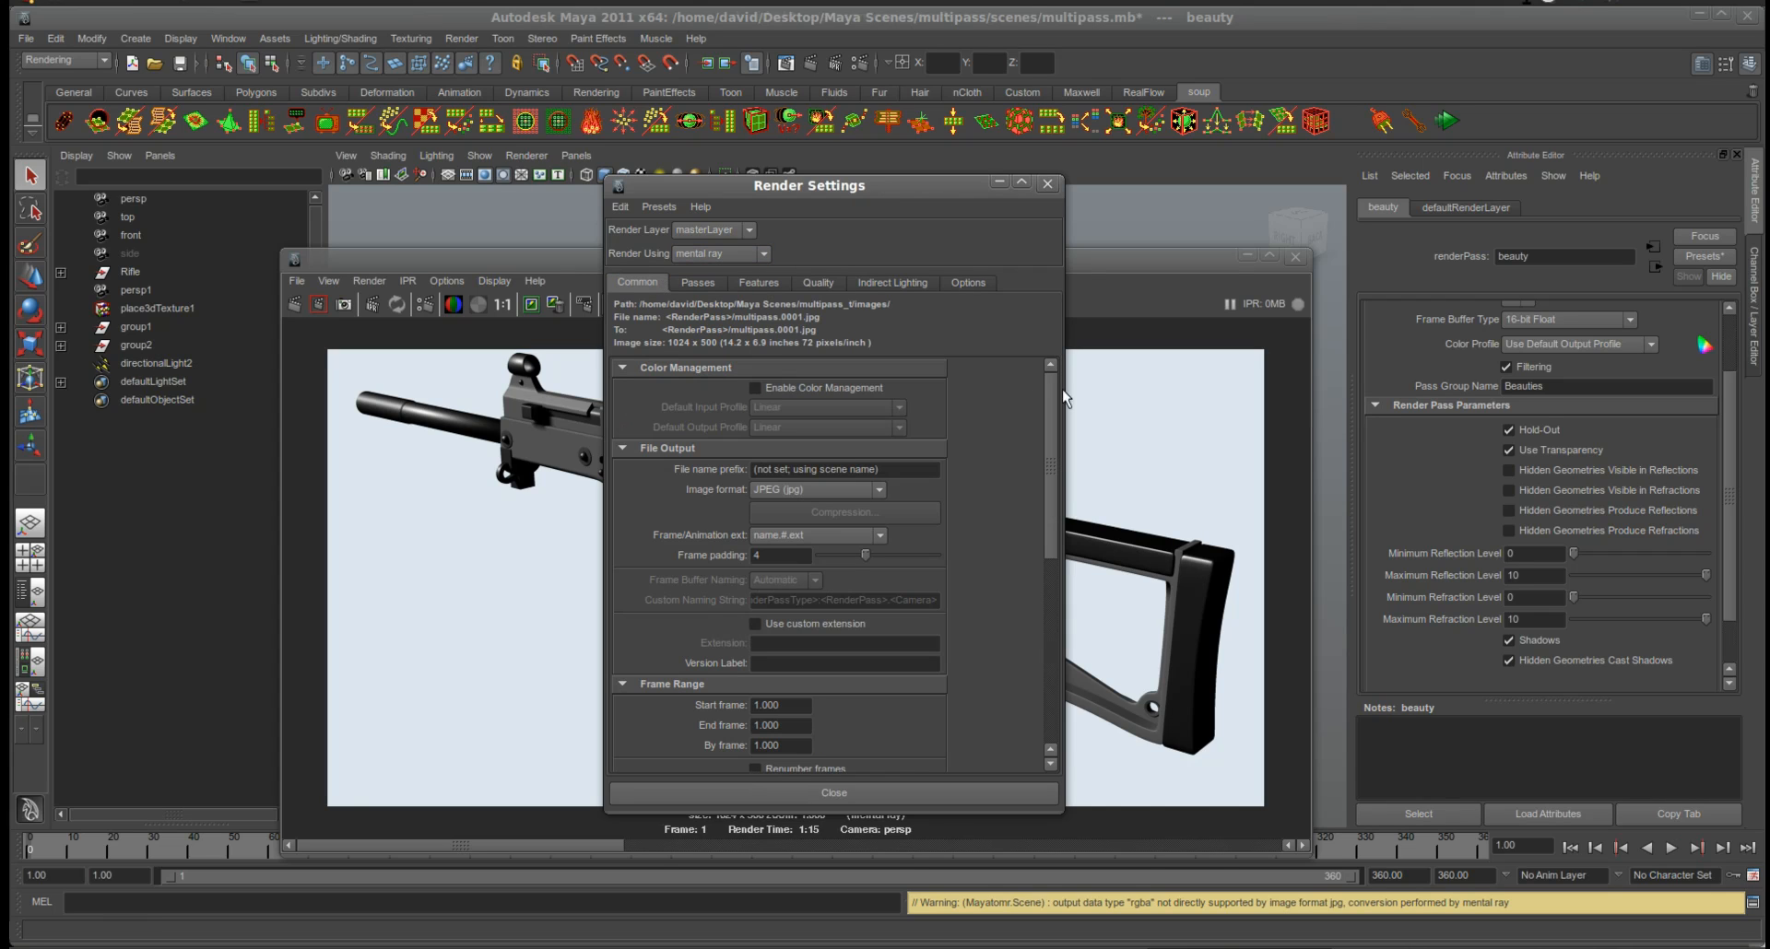
pyautogui.click(879, 492)
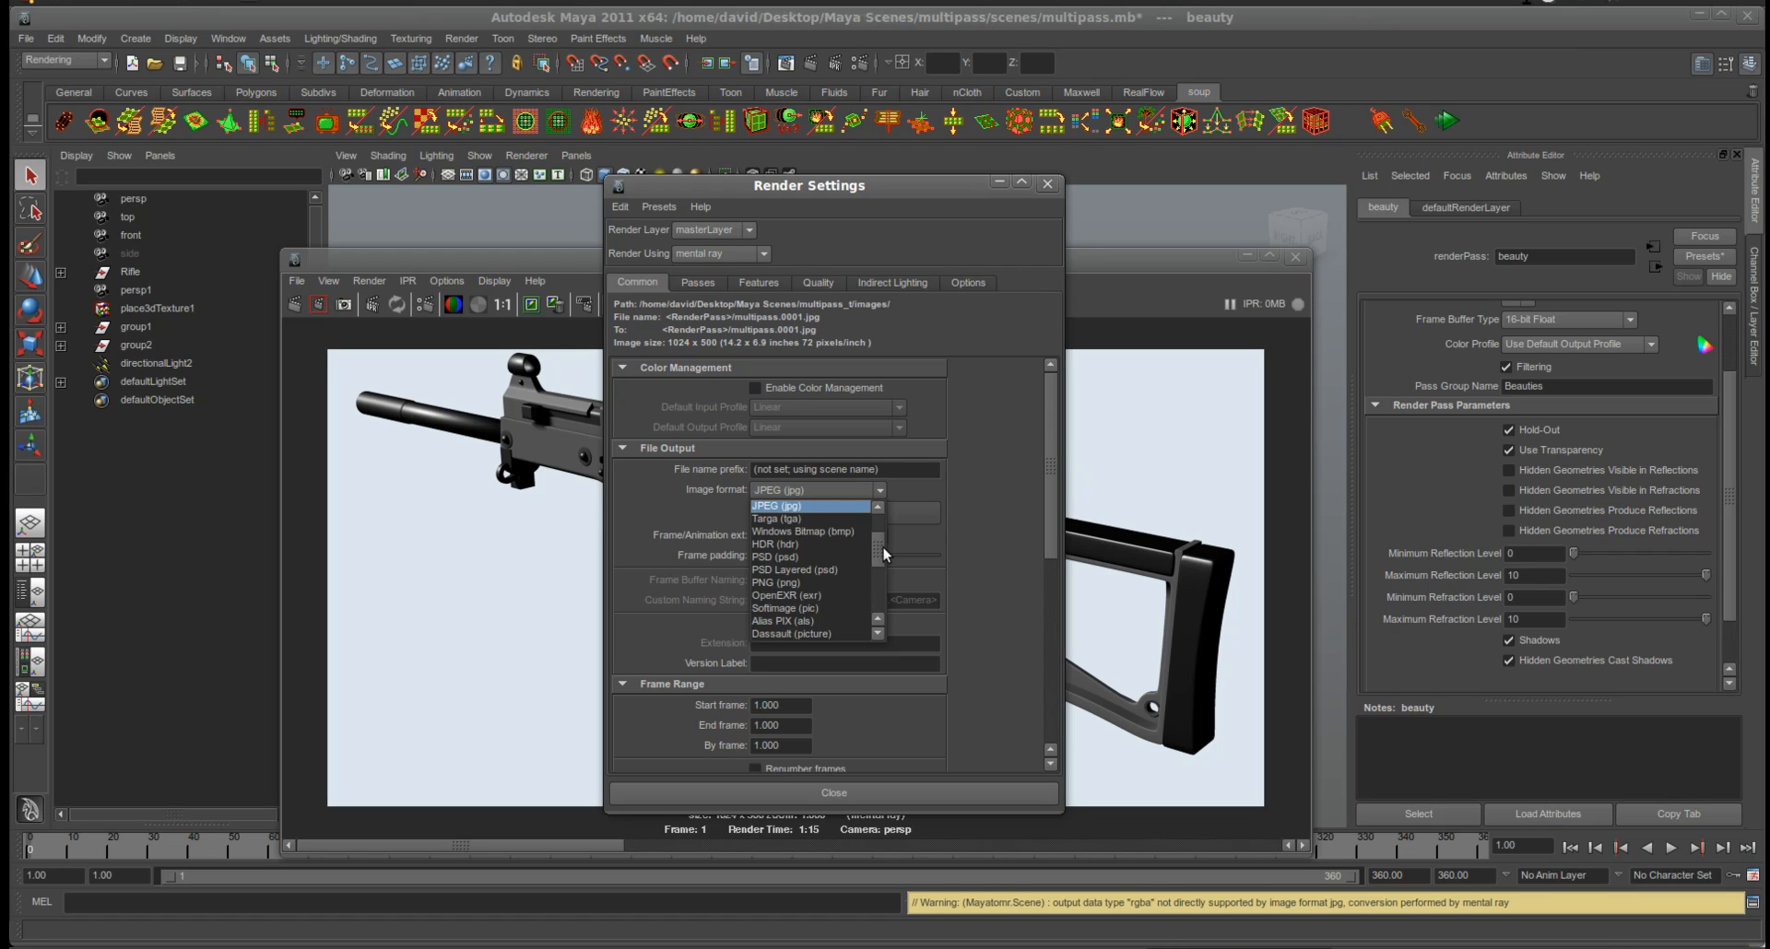
pyautogui.click(820, 596)
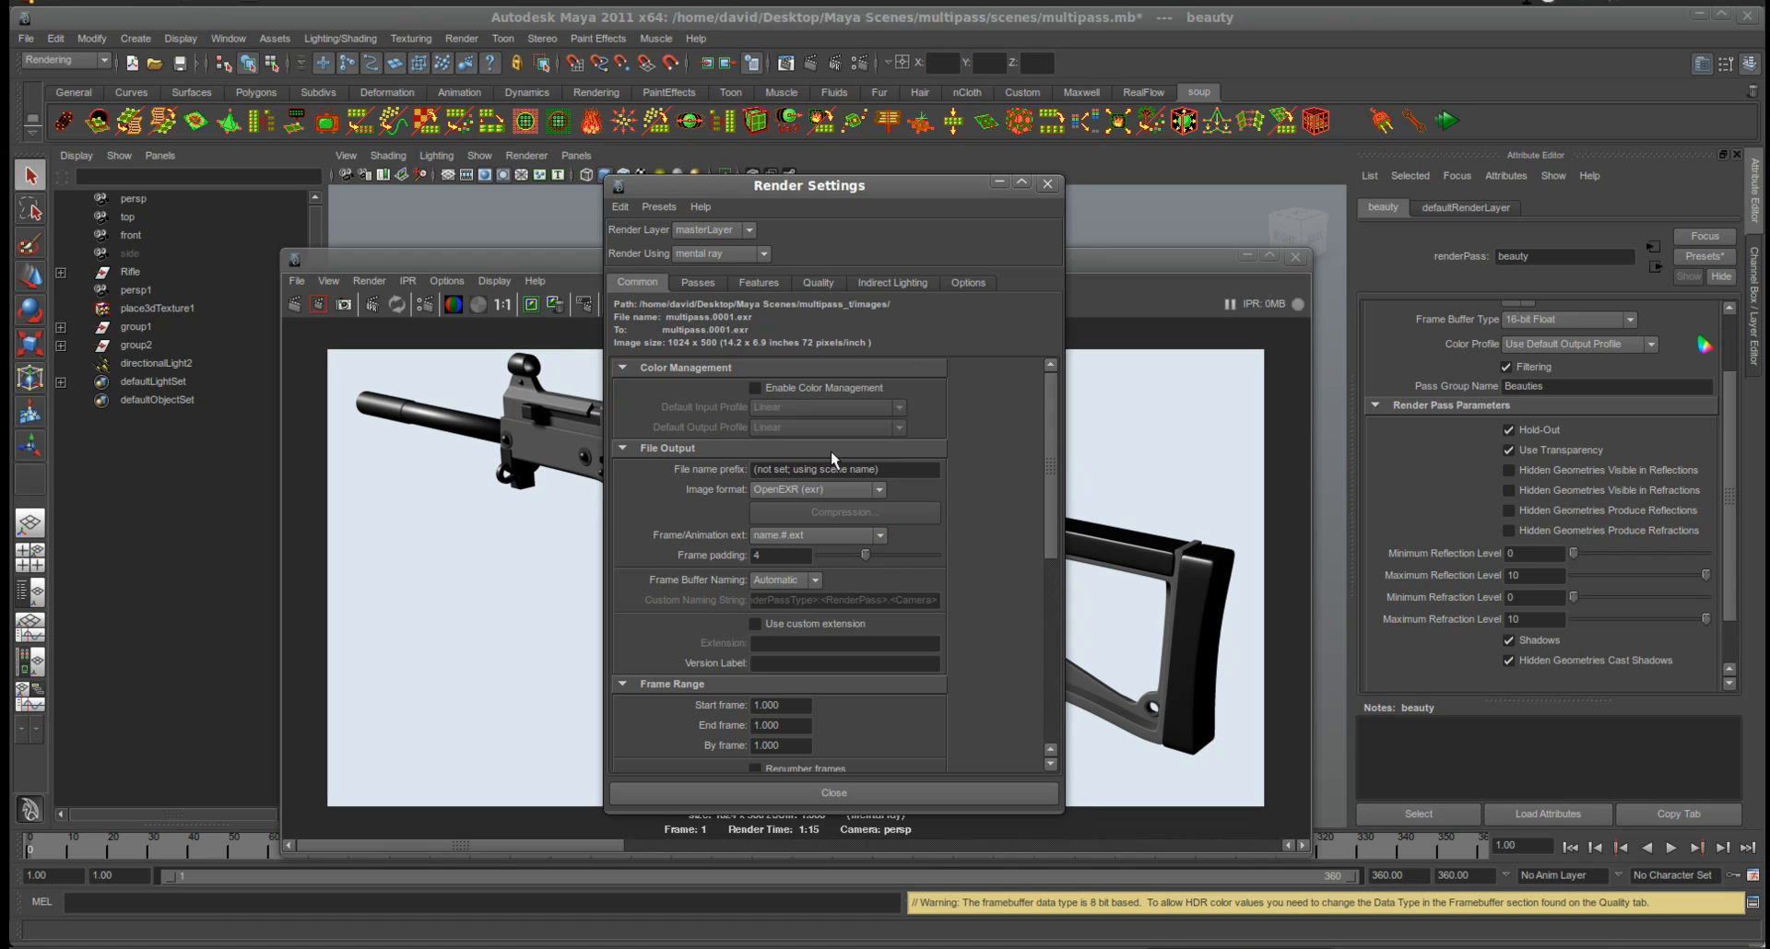
# - Enable Use Local AO Settings on the associated AO pass to inspect its options, and disable it again
pyautogui.click(712, 284)
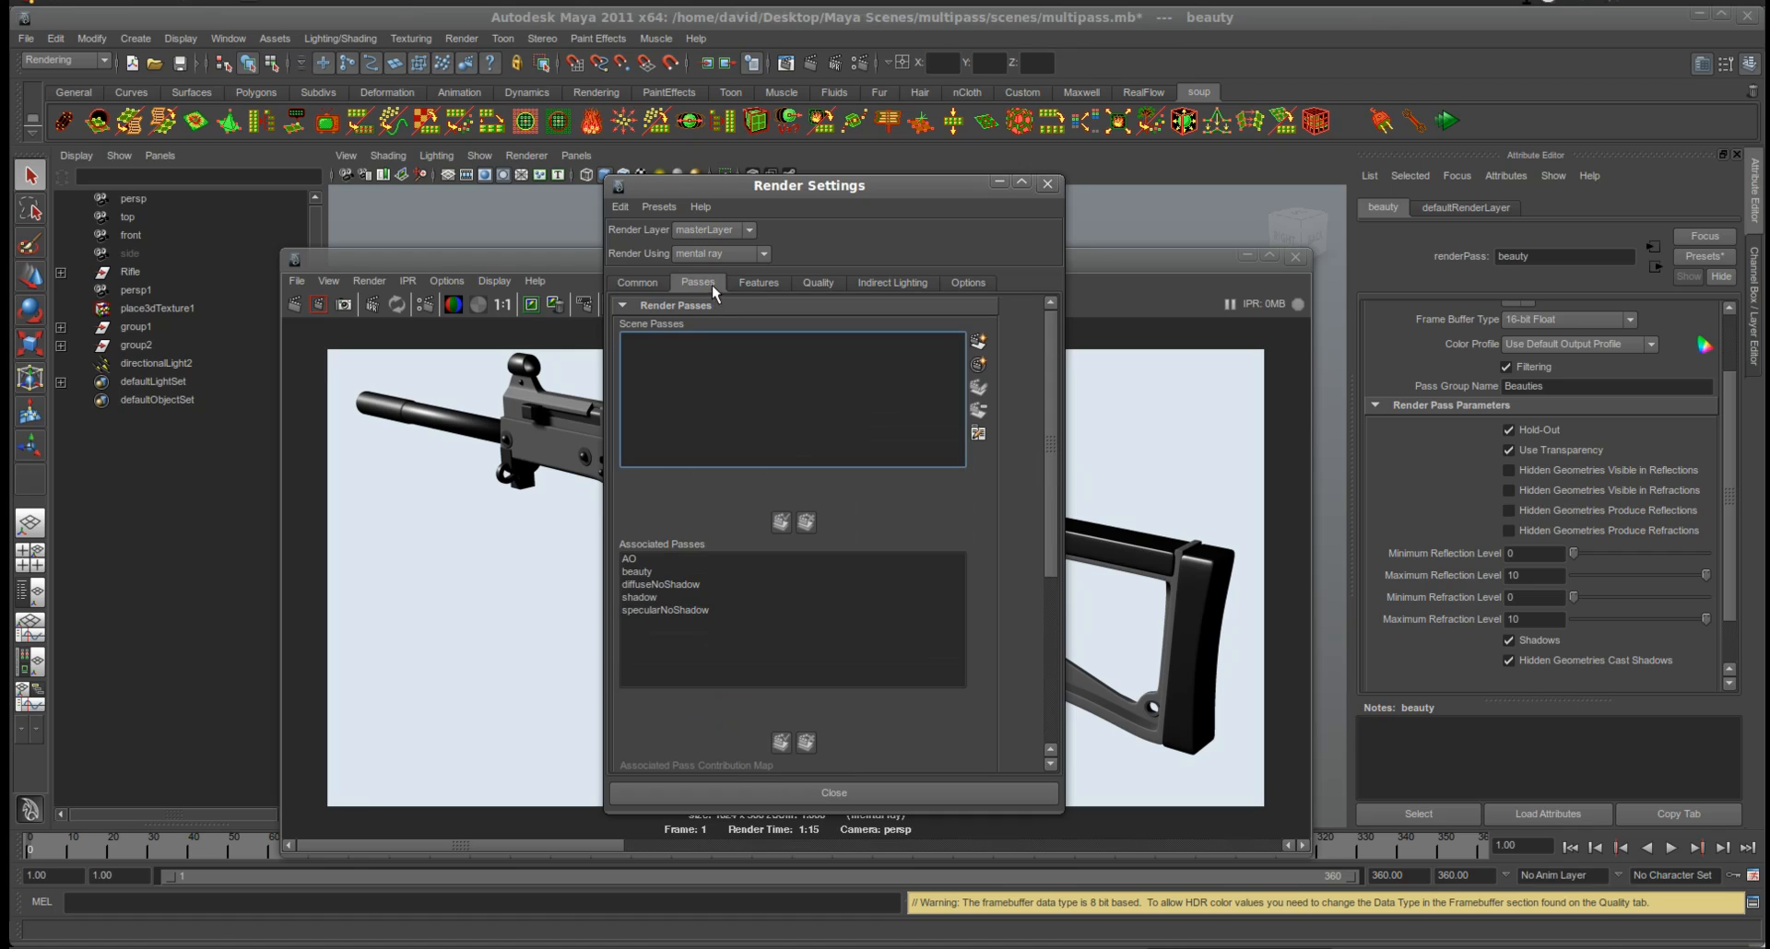
pyautogui.click(645, 558)
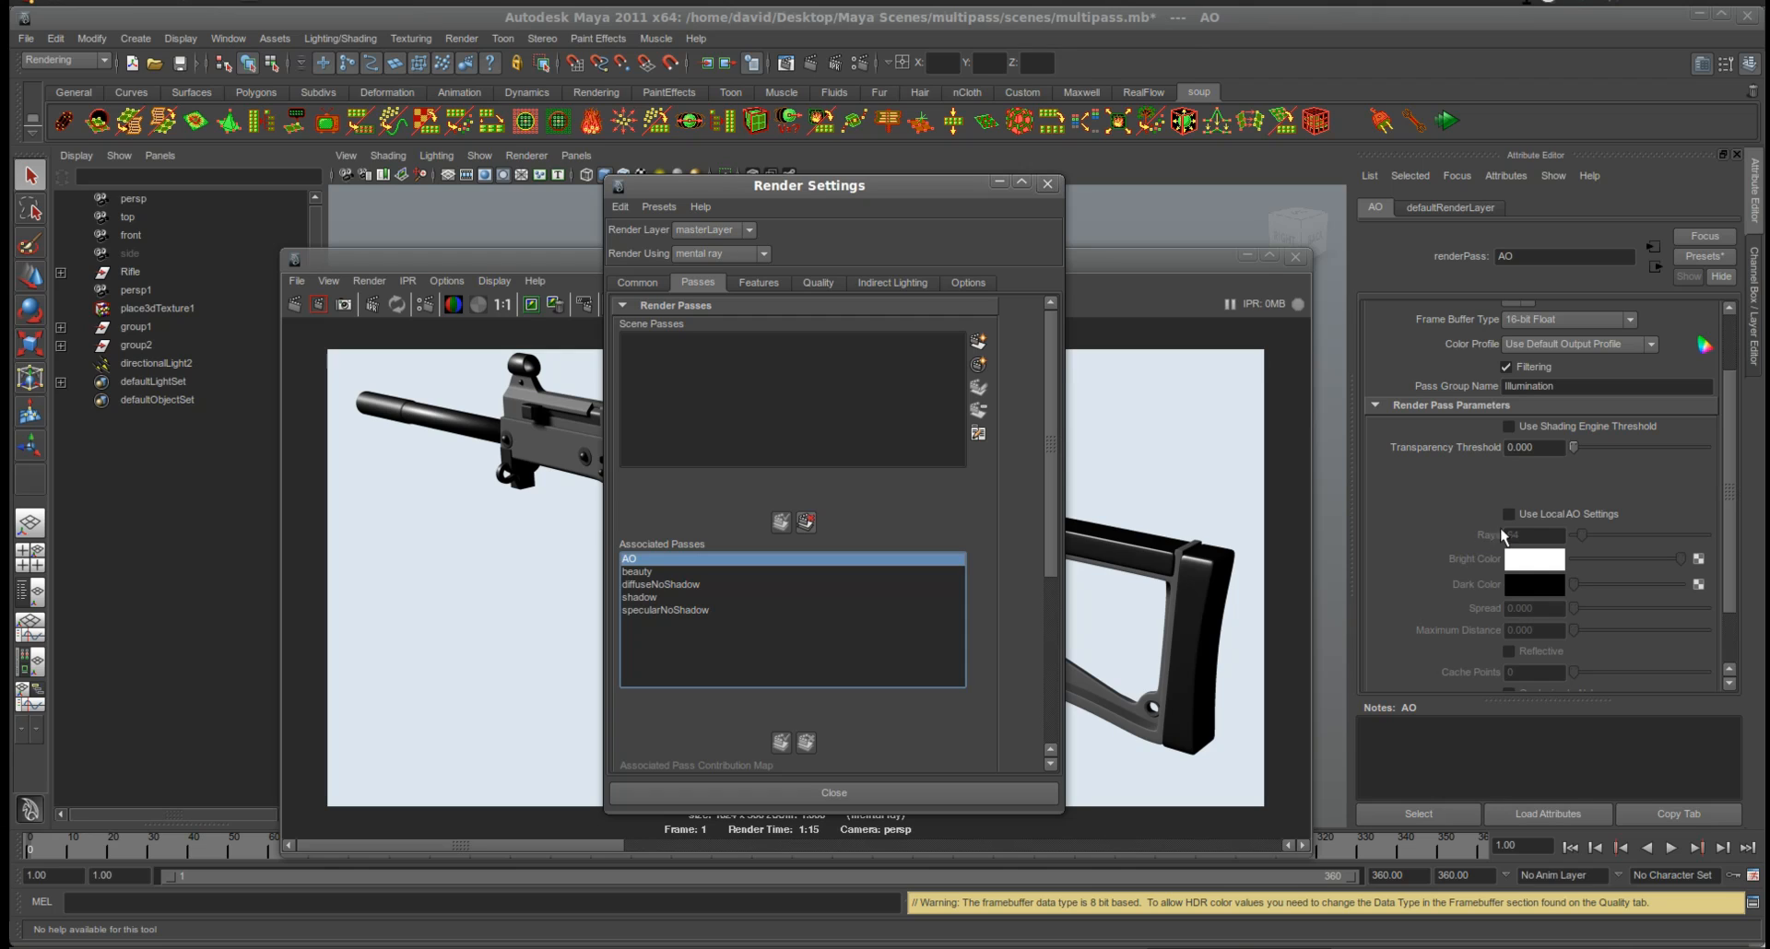
pyautogui.click(1606, 523)
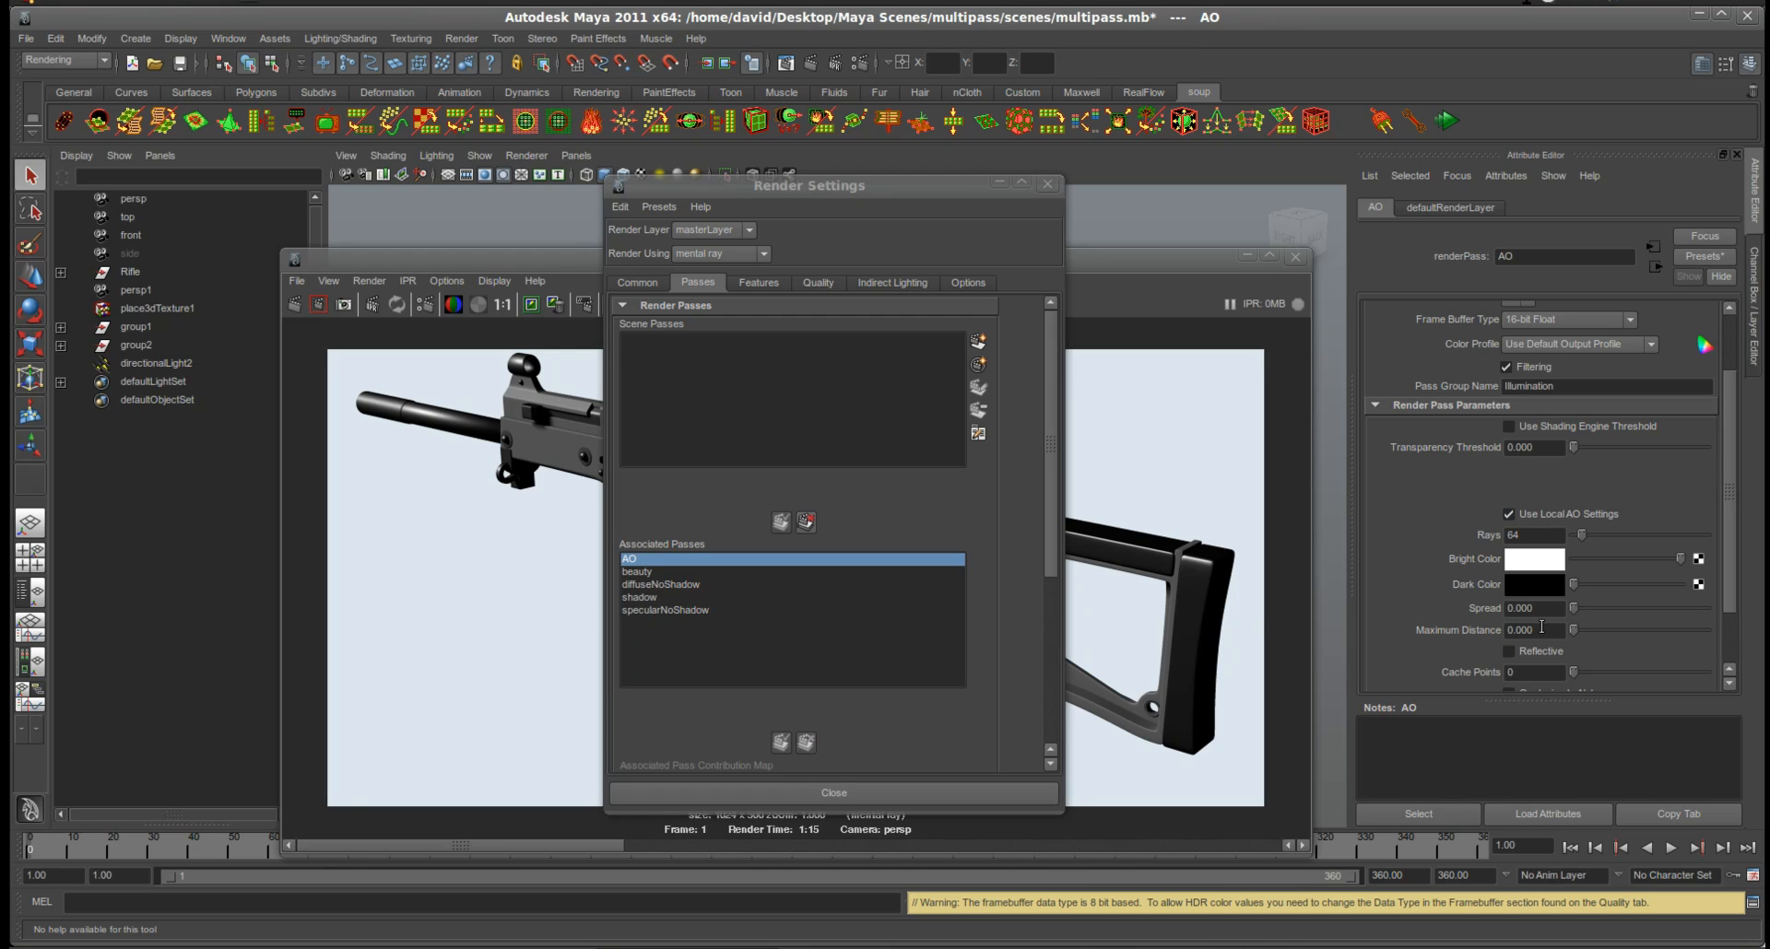
pyautogui.click(1538, 514)
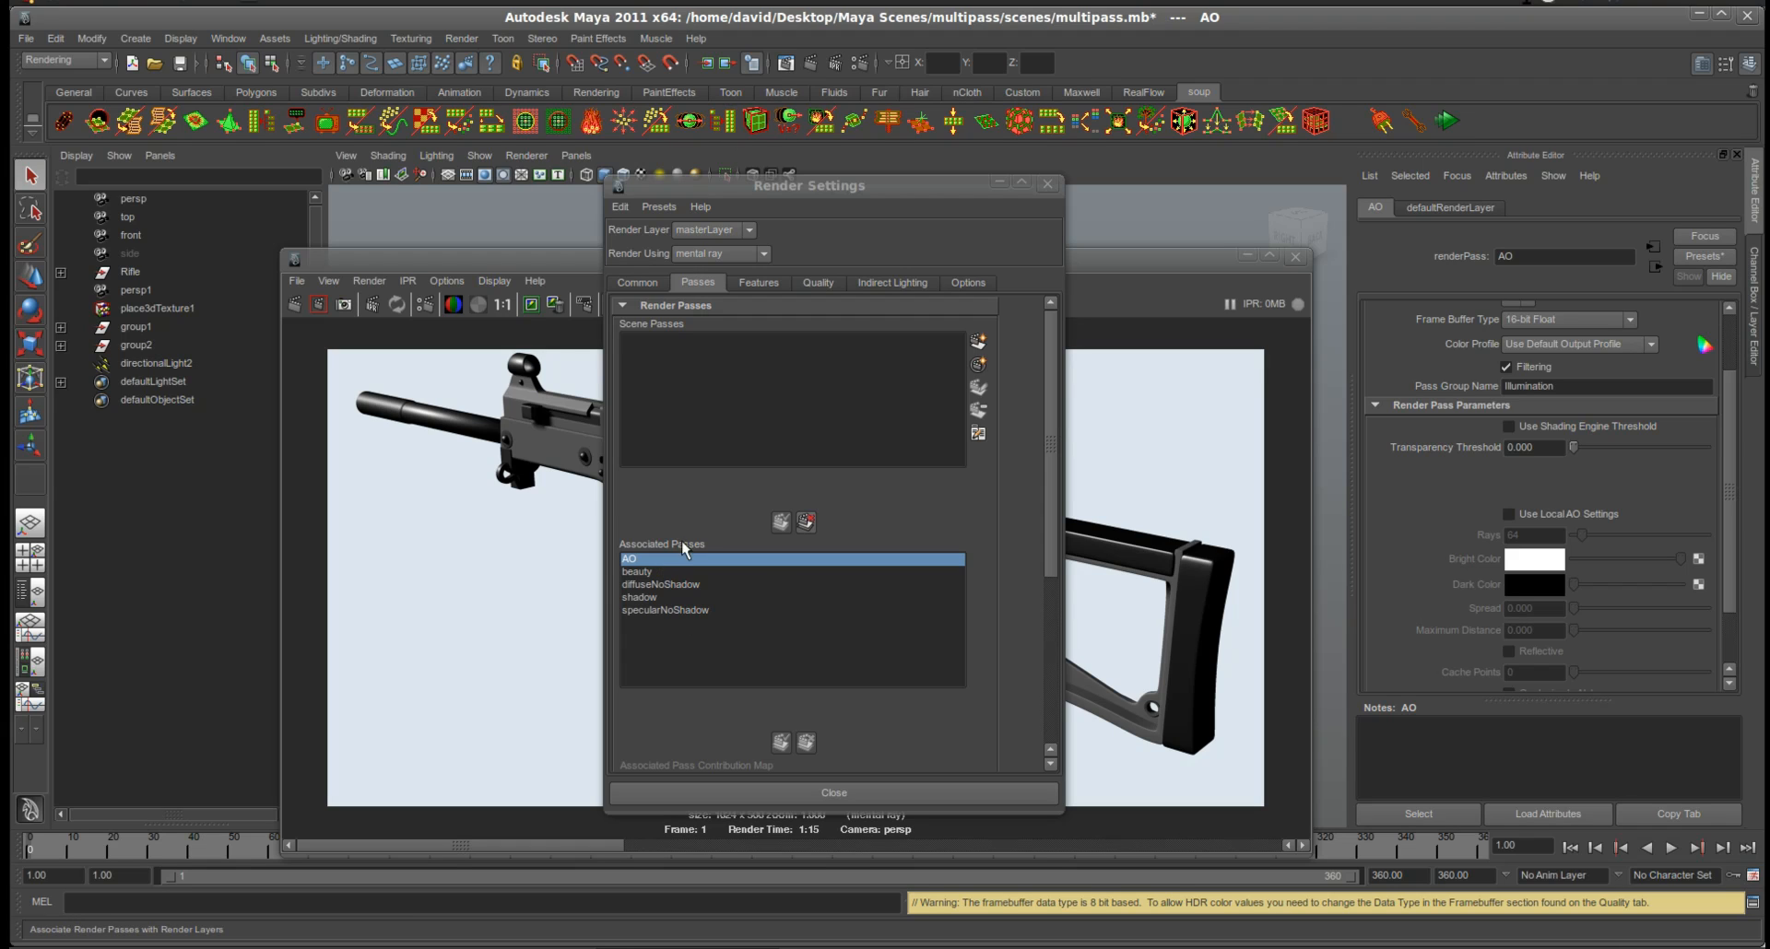
# - Set the mental ray framebuffer data type to RGBA (Float) 4x32 Bit in the quality settings
pyautogui.click(637, 282)
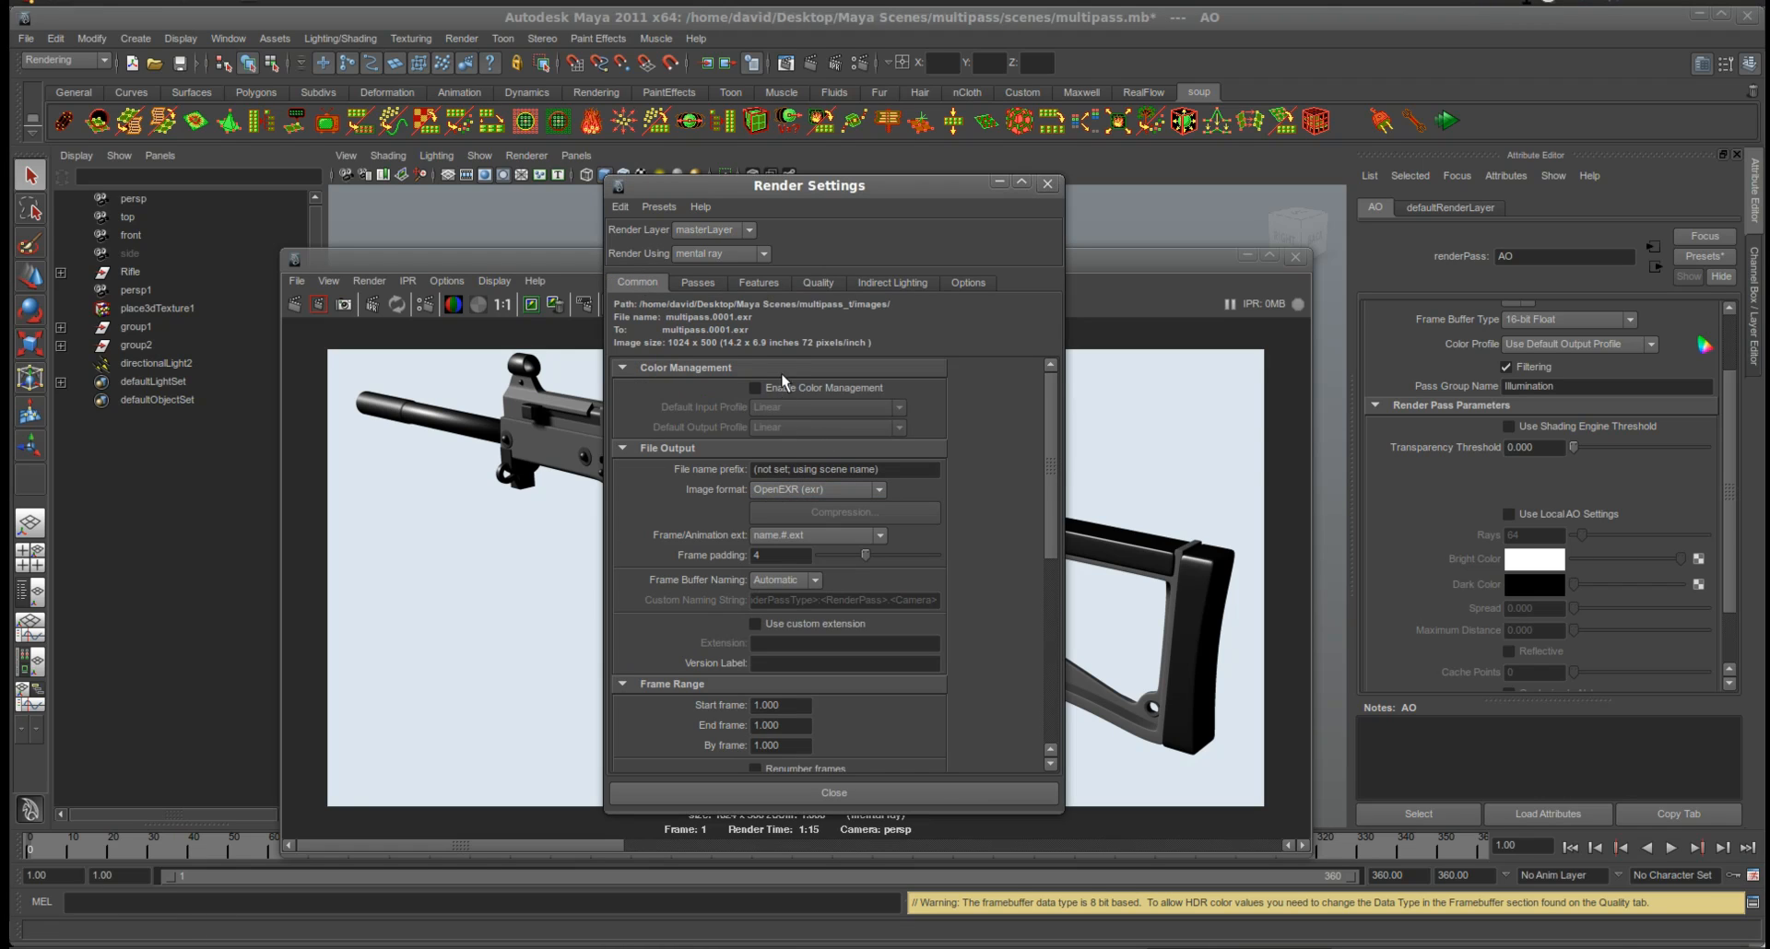
pyautogui.click(764, 290)
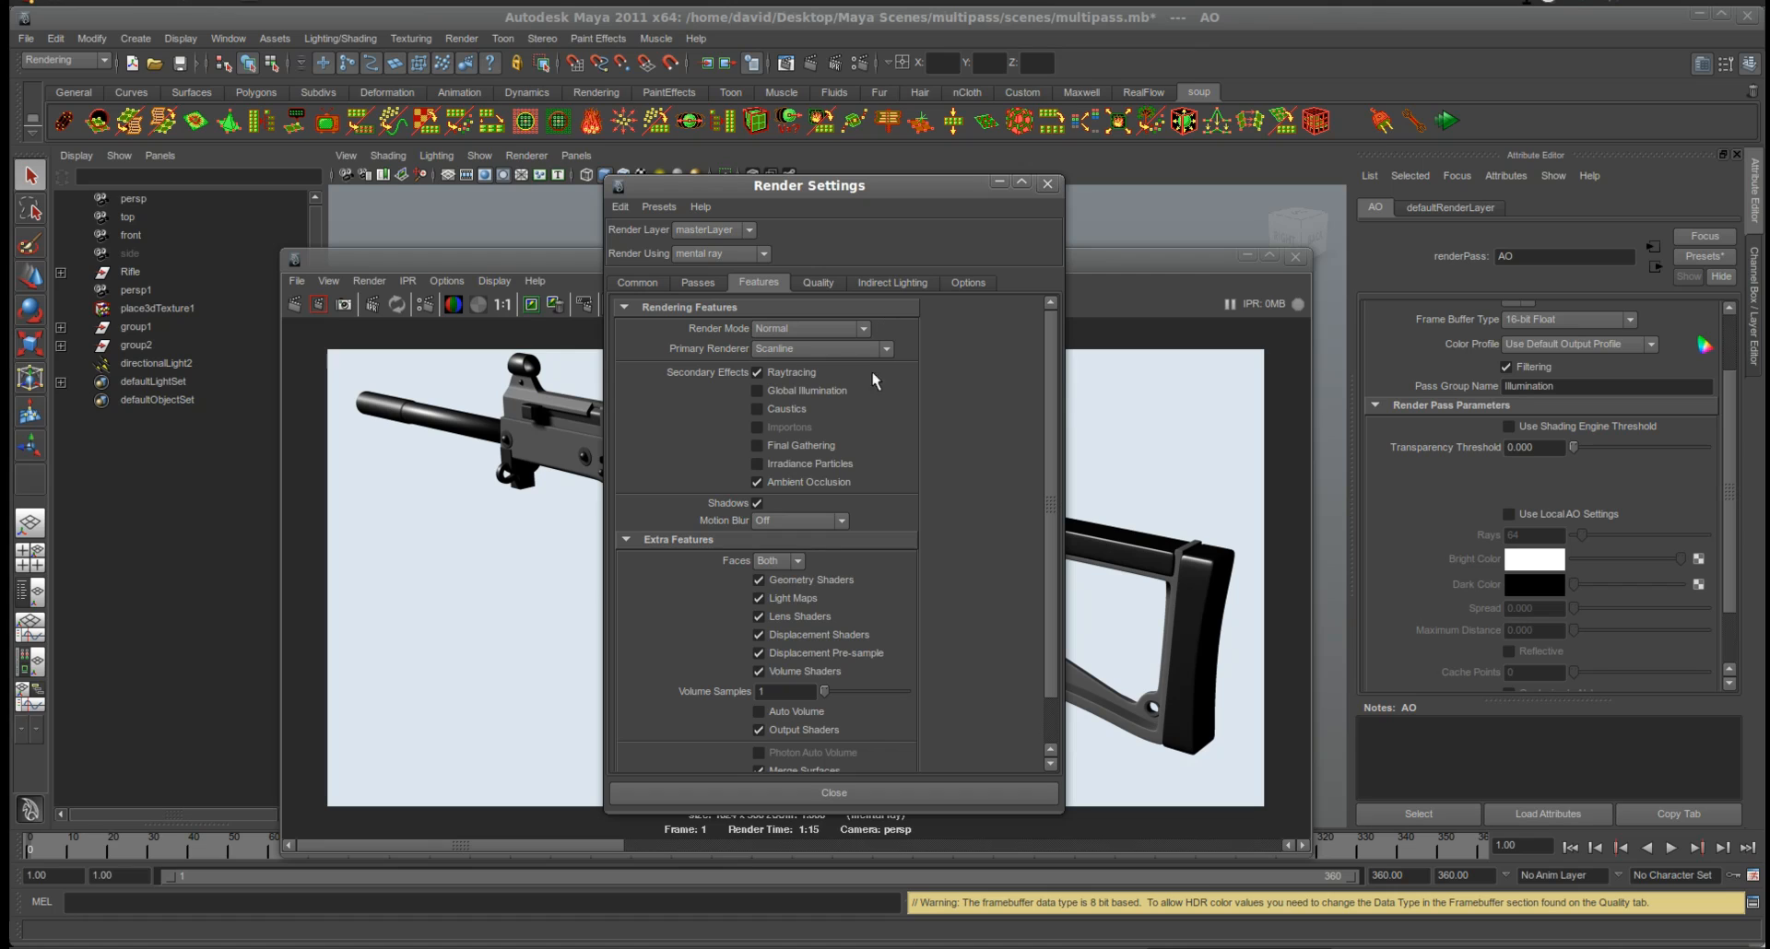
pyautogui.click(818, 284)
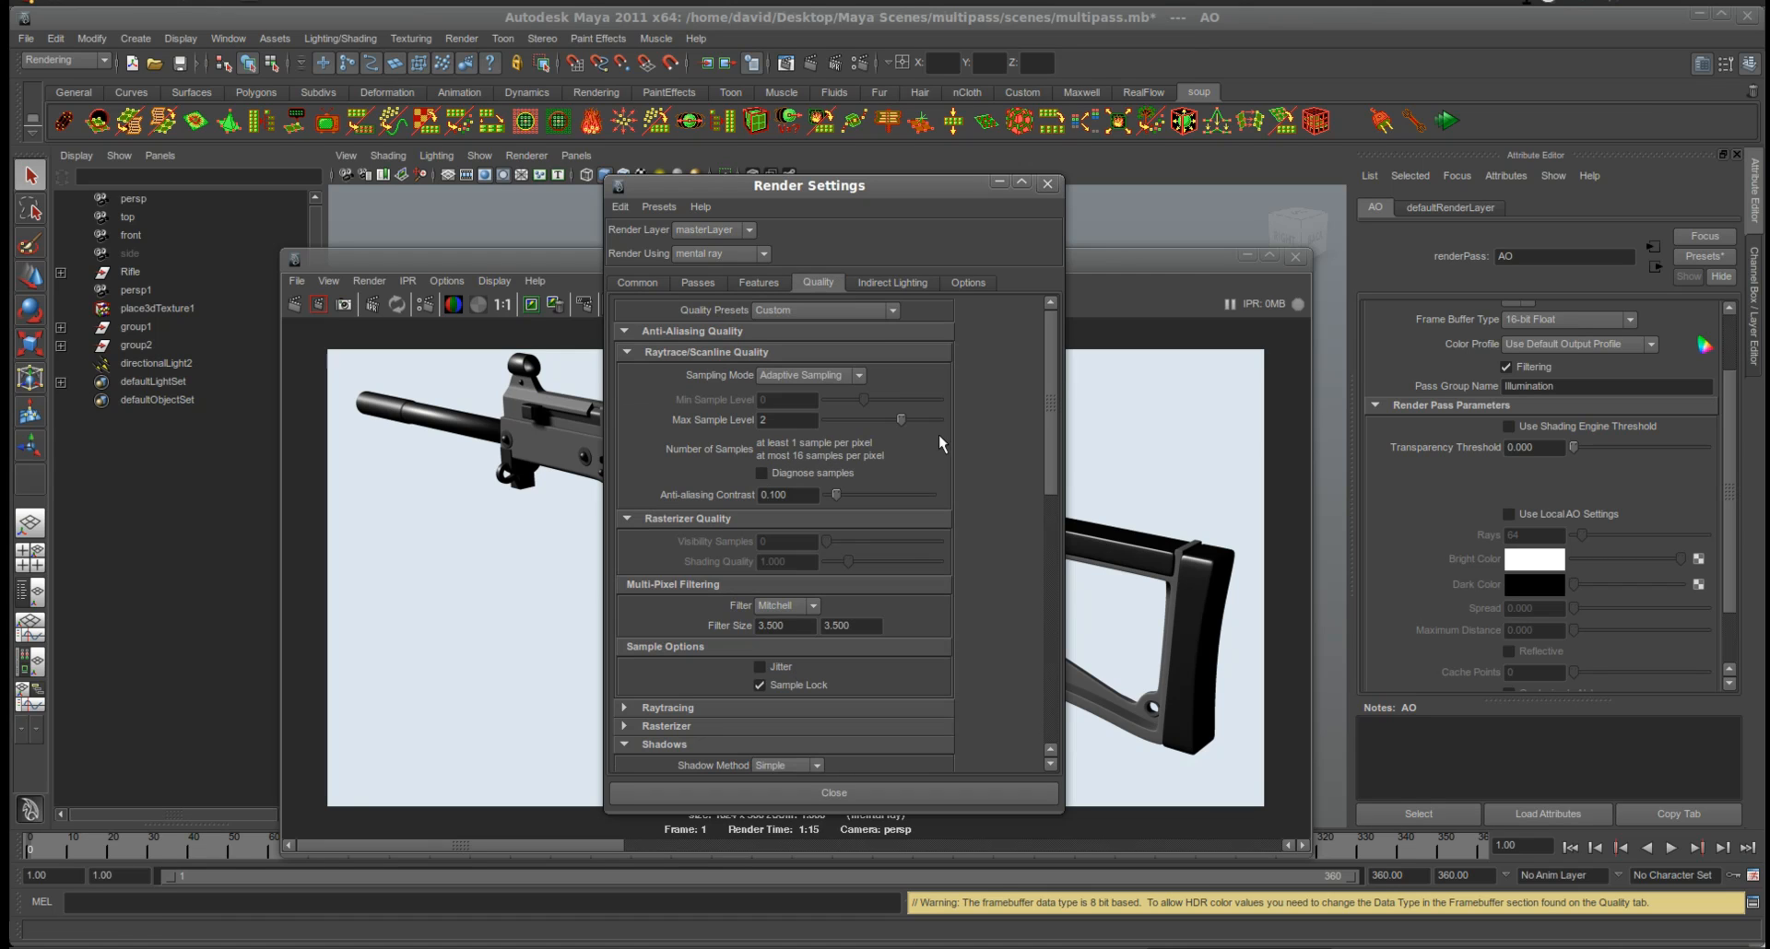
pyautogui.scroll(-3, 1002, 523)
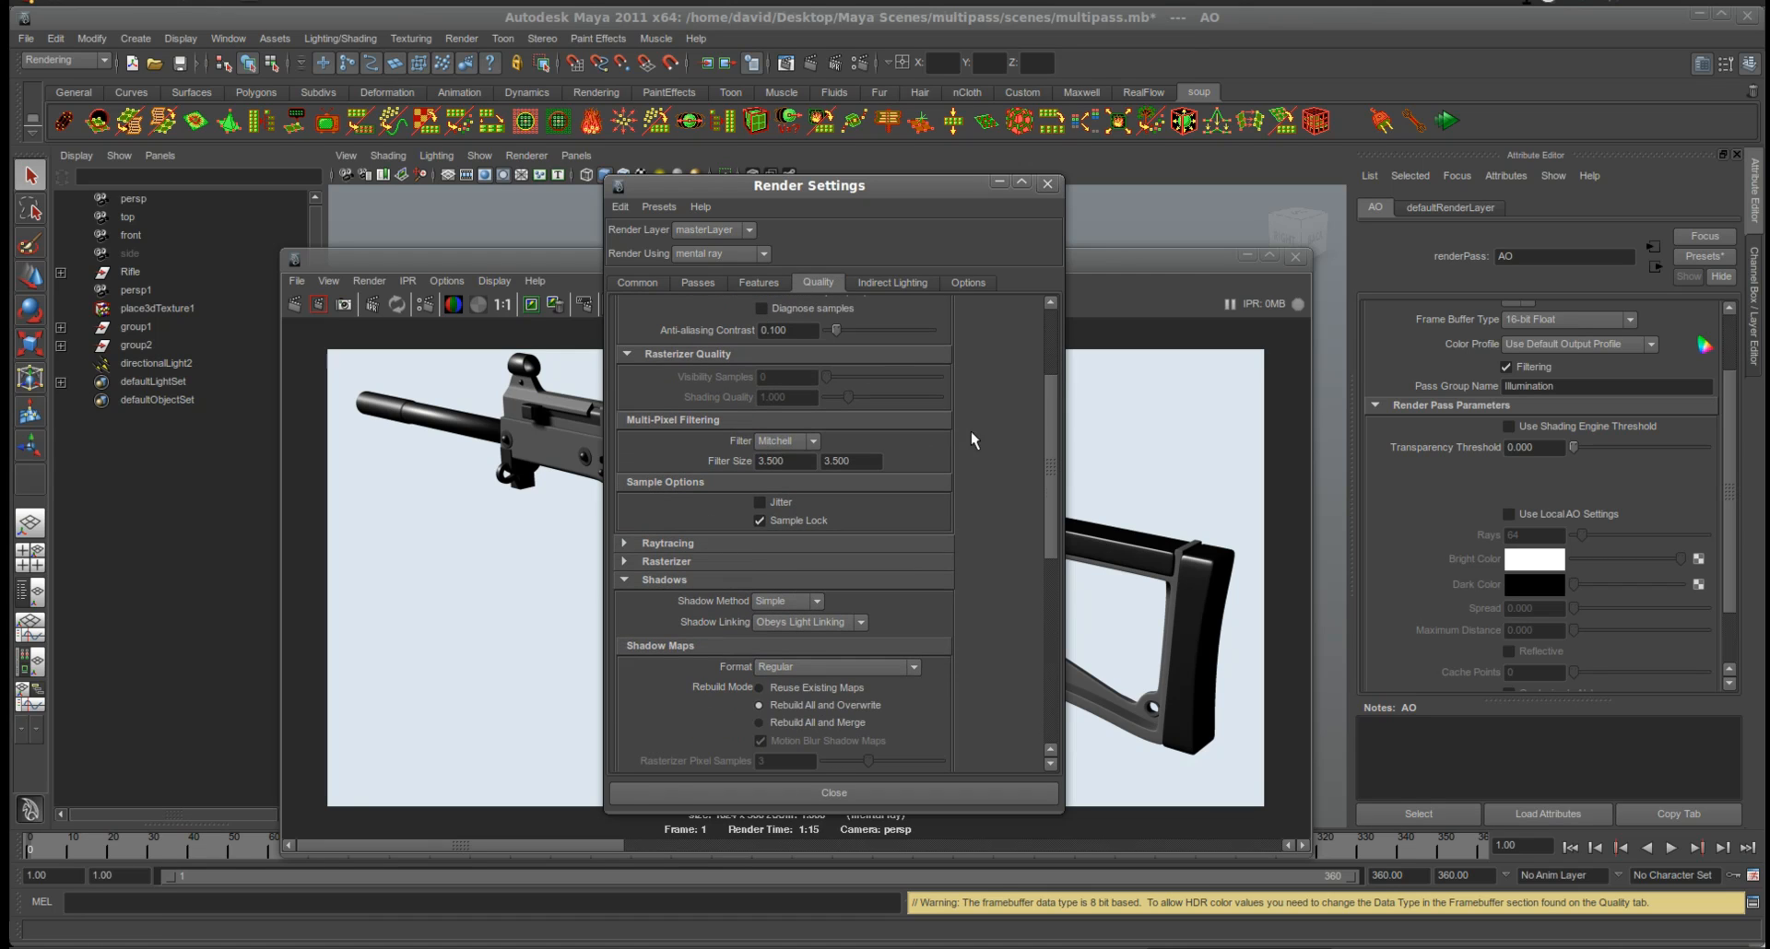
pyautogui.scroll(-8, 968, 442)
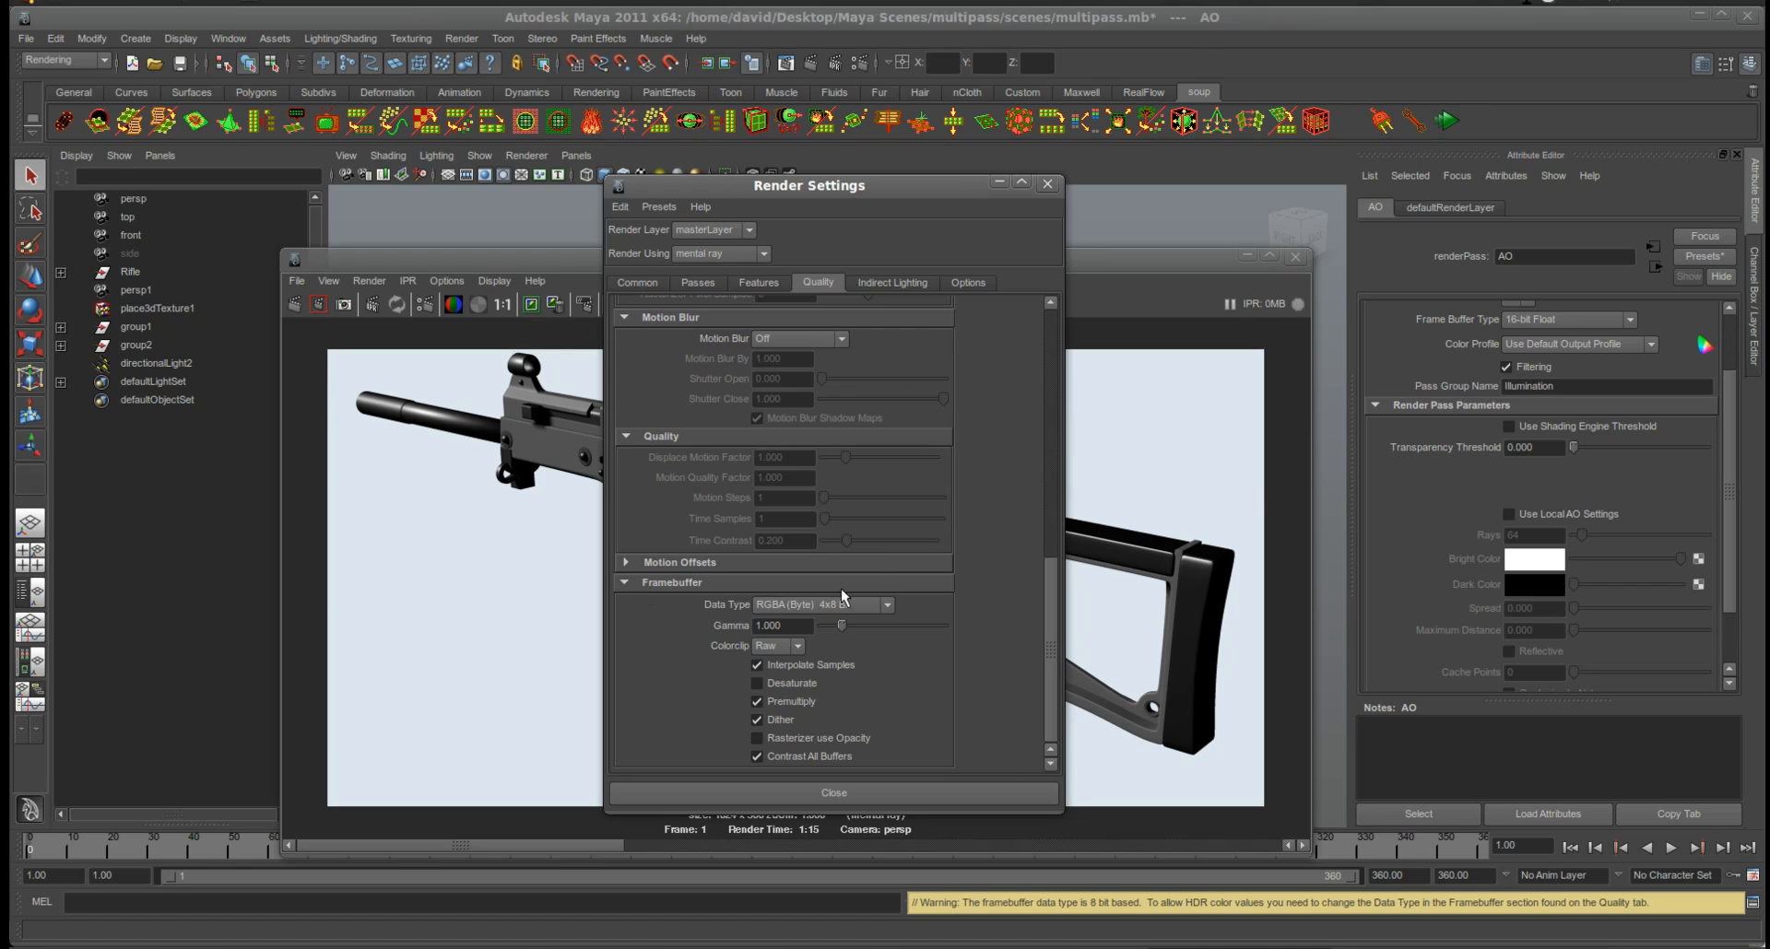
pyautogui.click(887, 605)
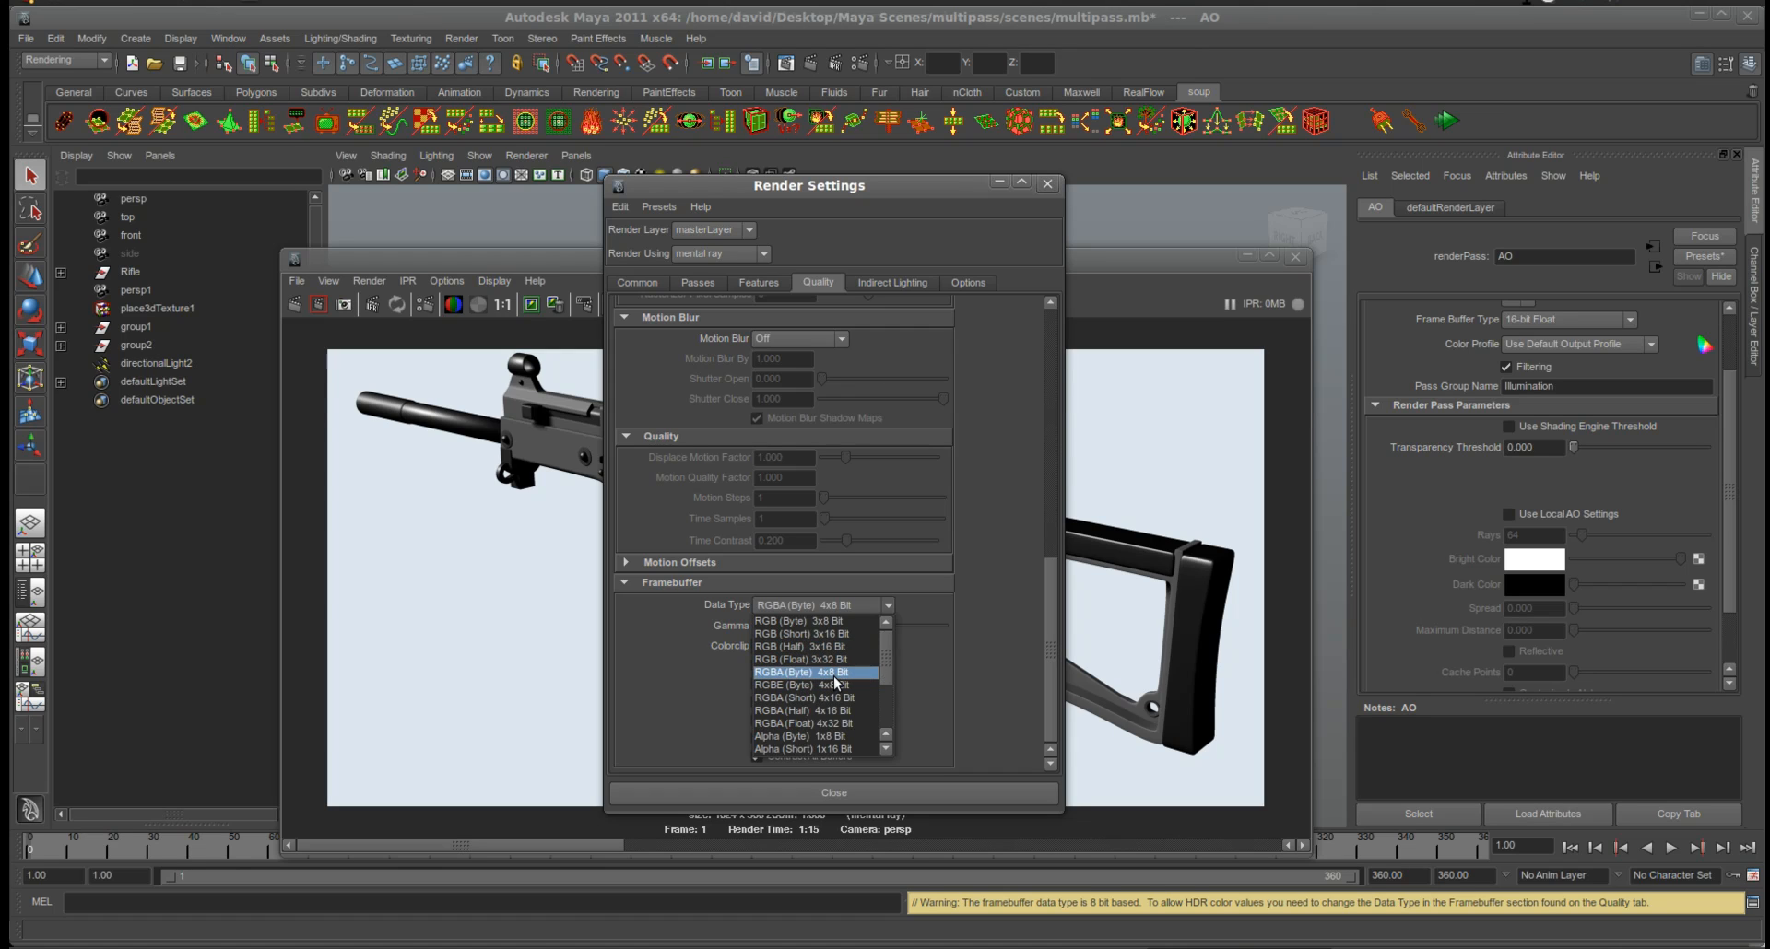
pyautogui.scroll(-2, 834, 682)
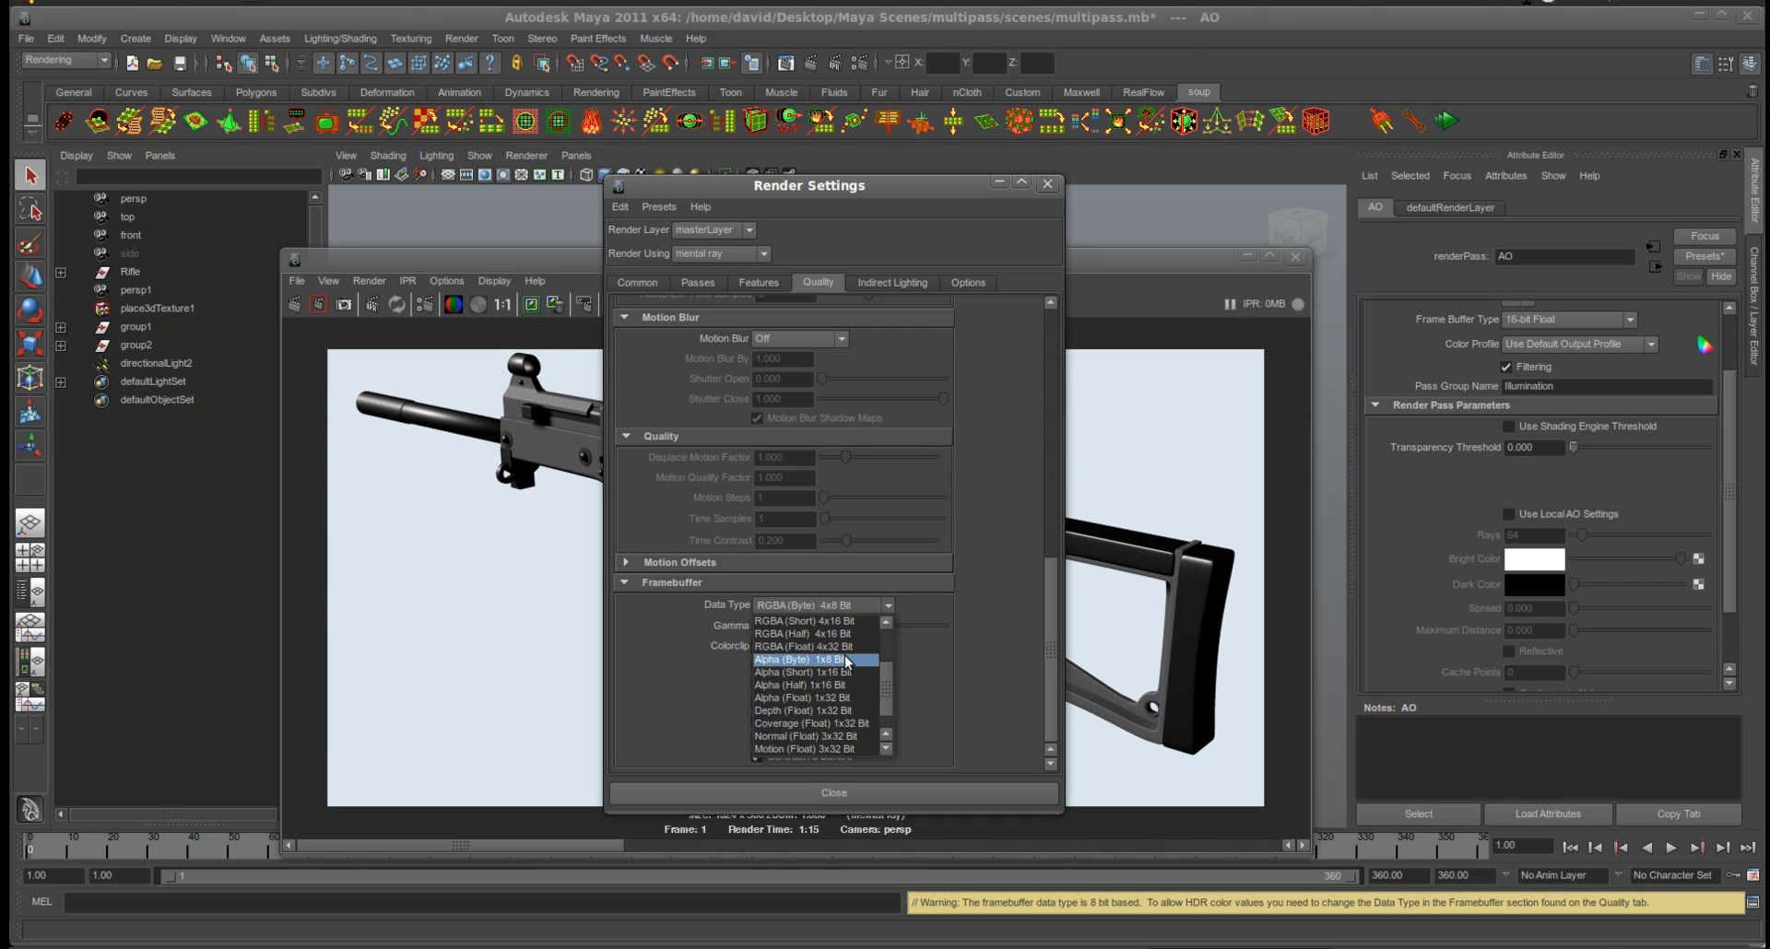
pyautogui.click(855, 648)
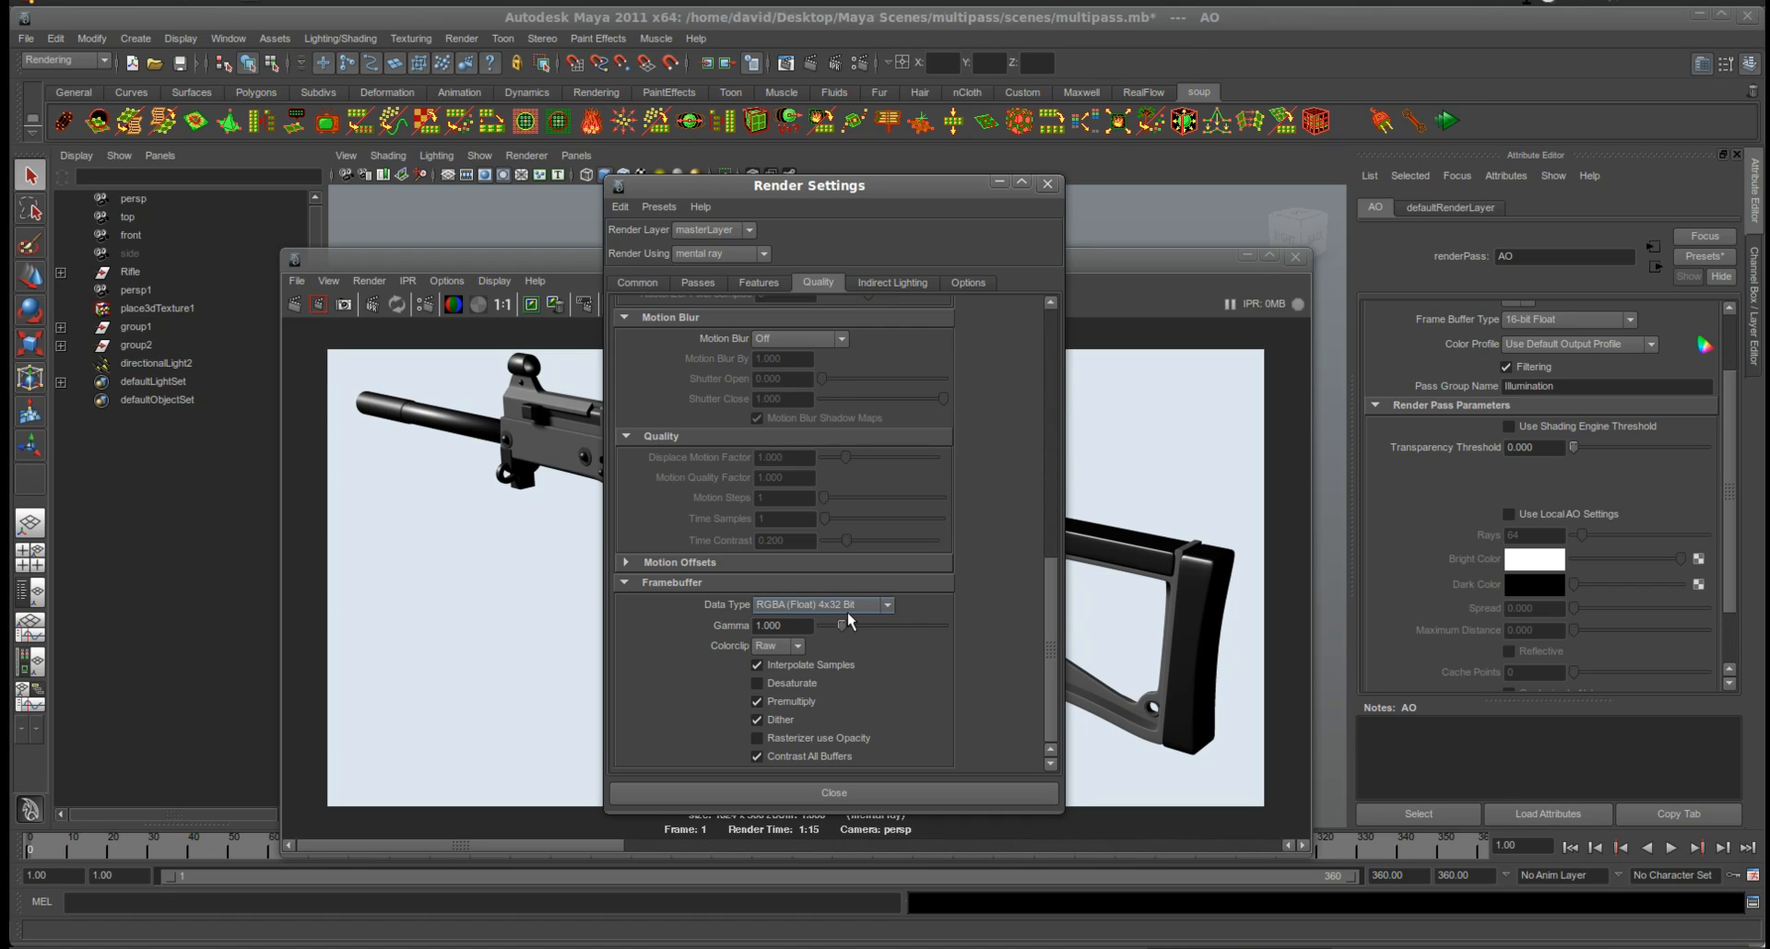
pyautogui.moveTo(1050, 610); pyautogui.dragTo(1047, 339)
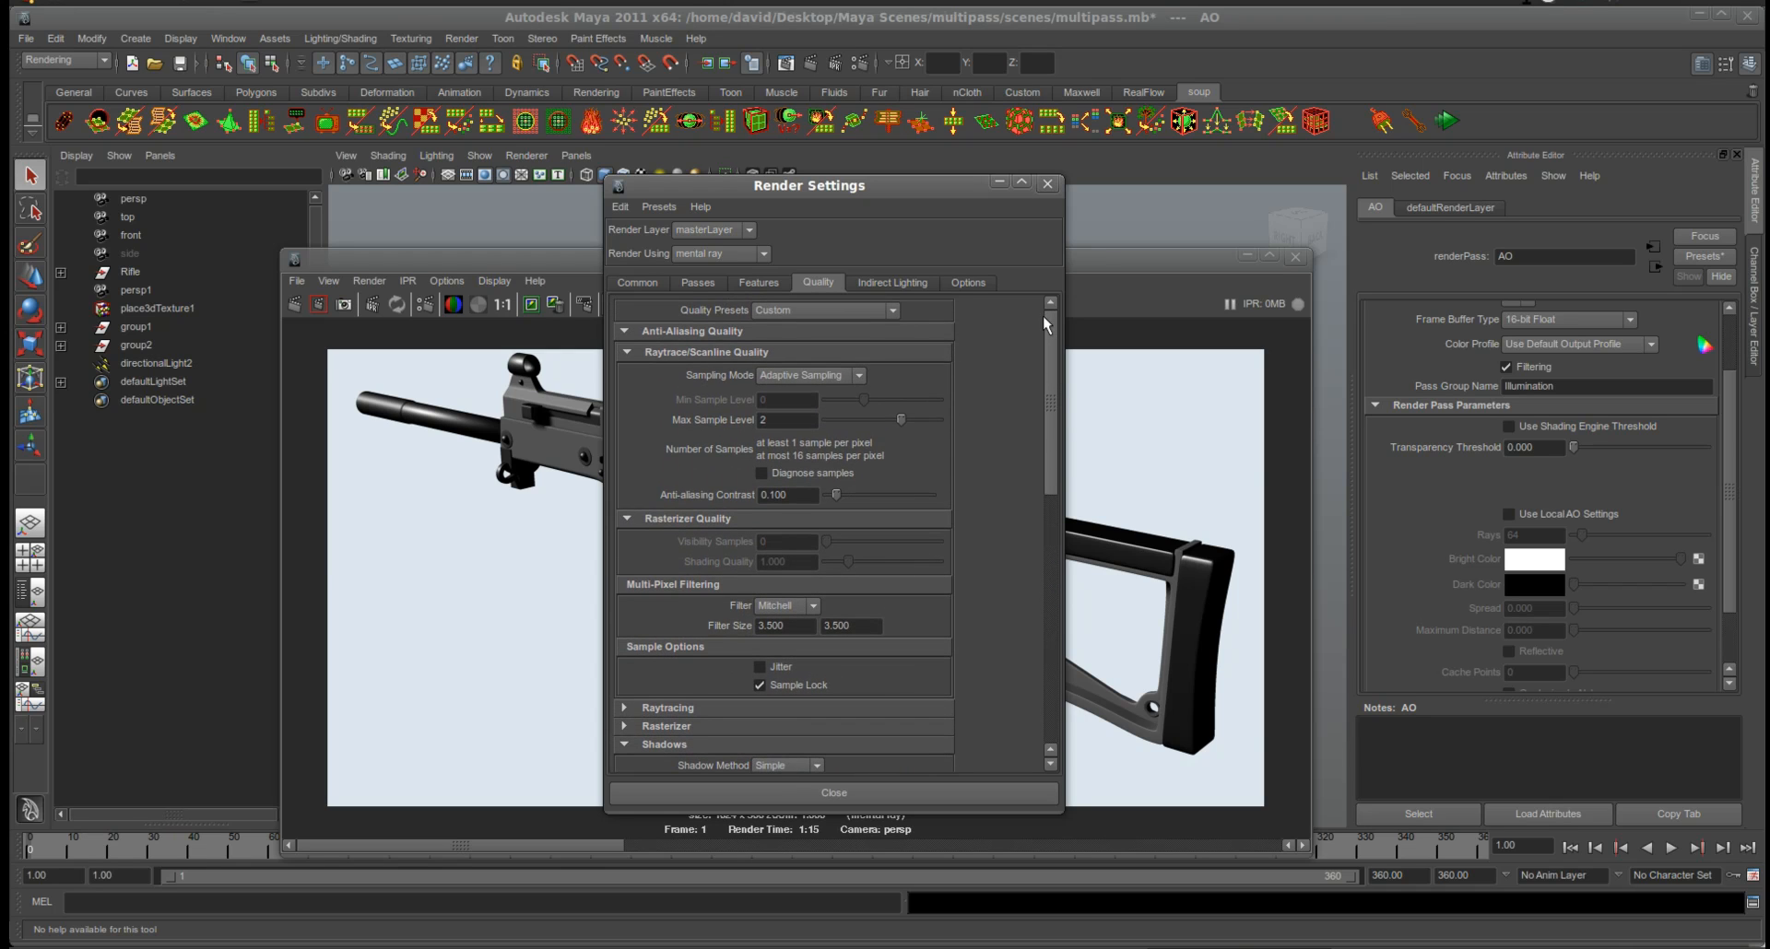
pyautogui.click(894, 283)
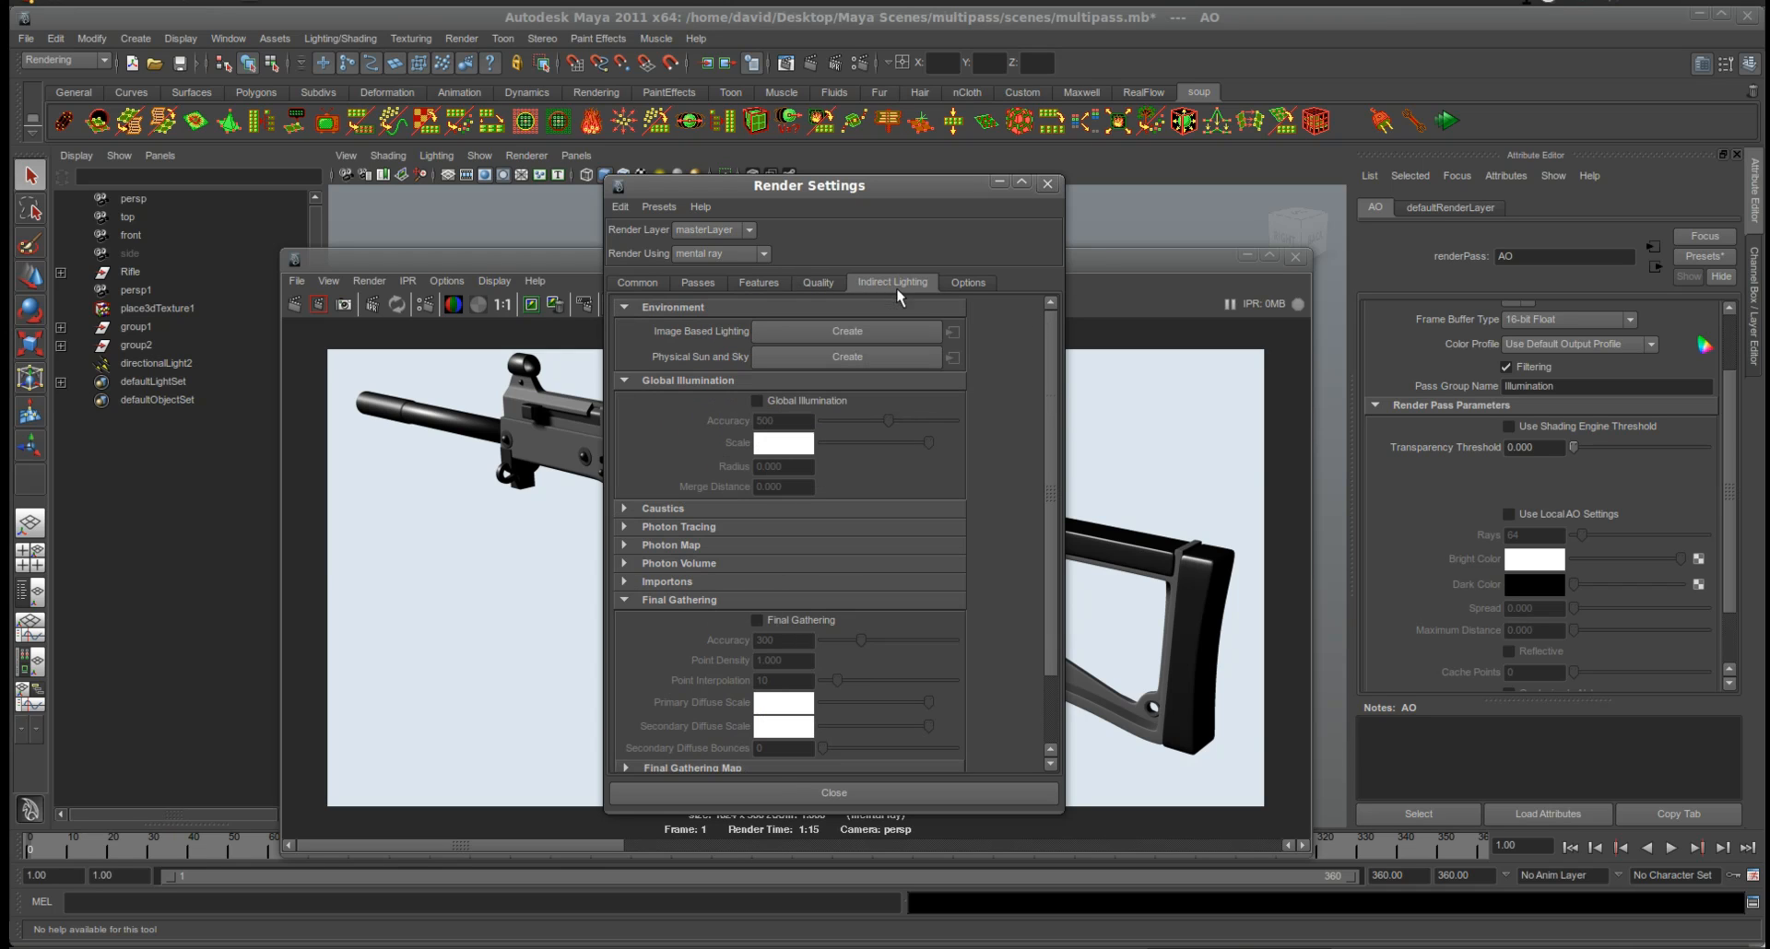
pyautogui.click(834, 284)
pyautogui.moveTo(749, 191); pyautogui.dragTo(804, 172)
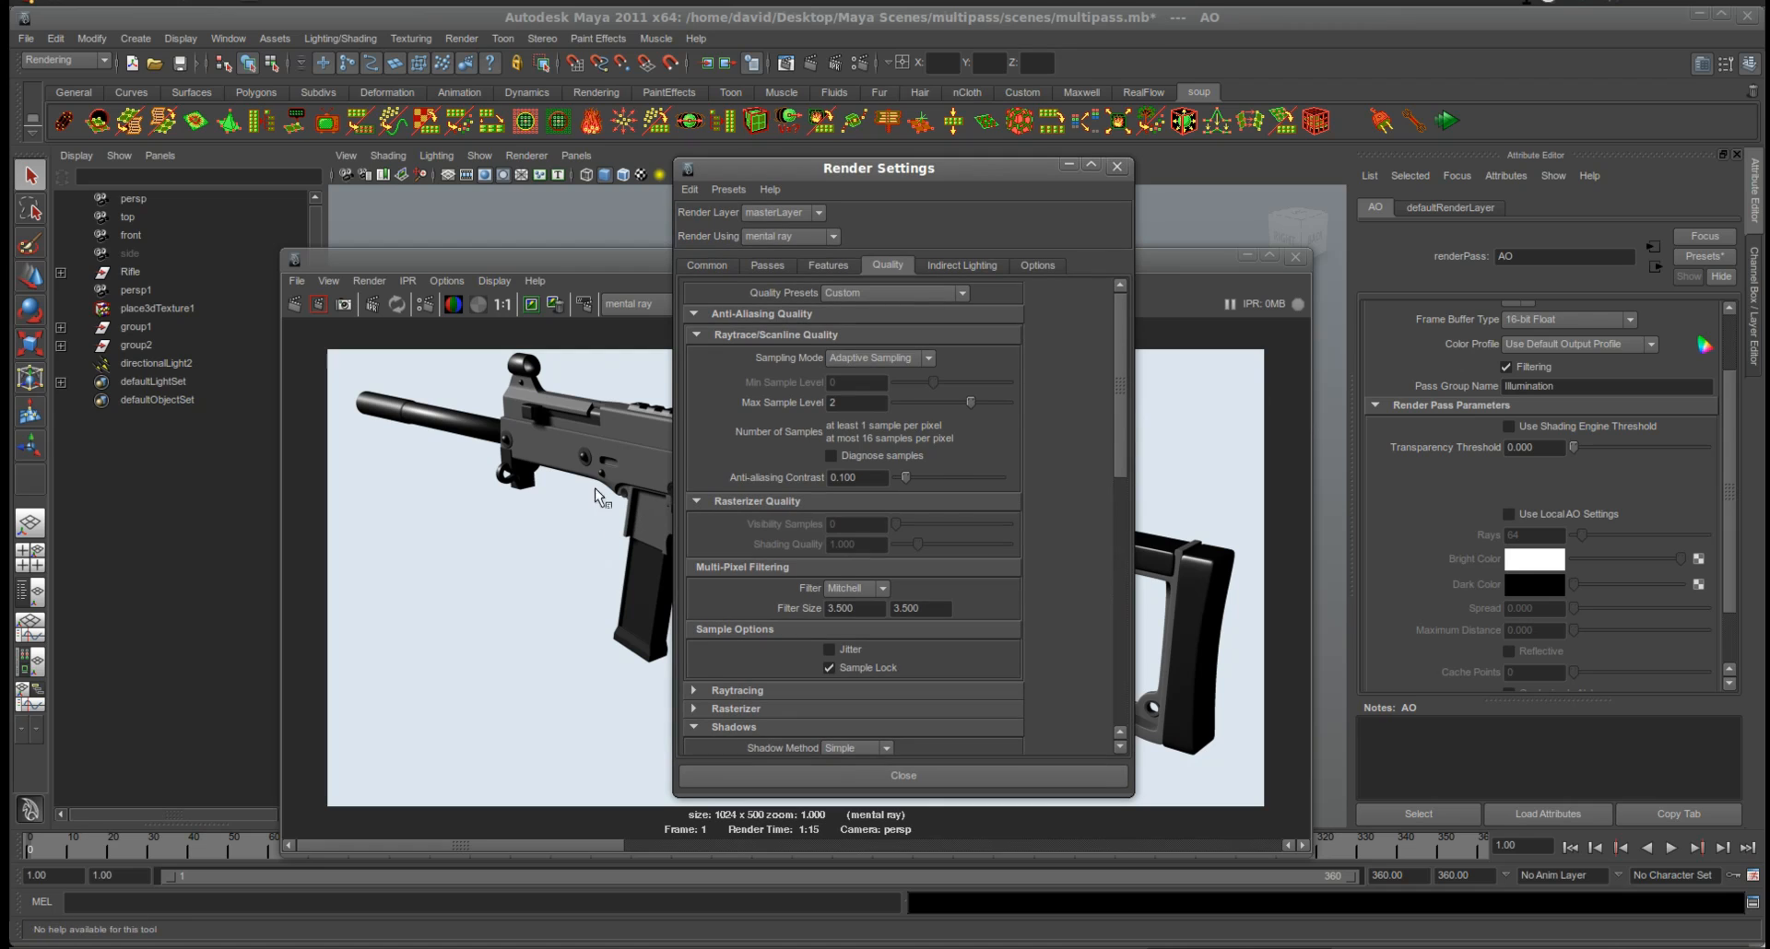
# - Review the file output settings, including the image format and the frame/animation extension, and close the render settings
pyautogui.click(719, 265)
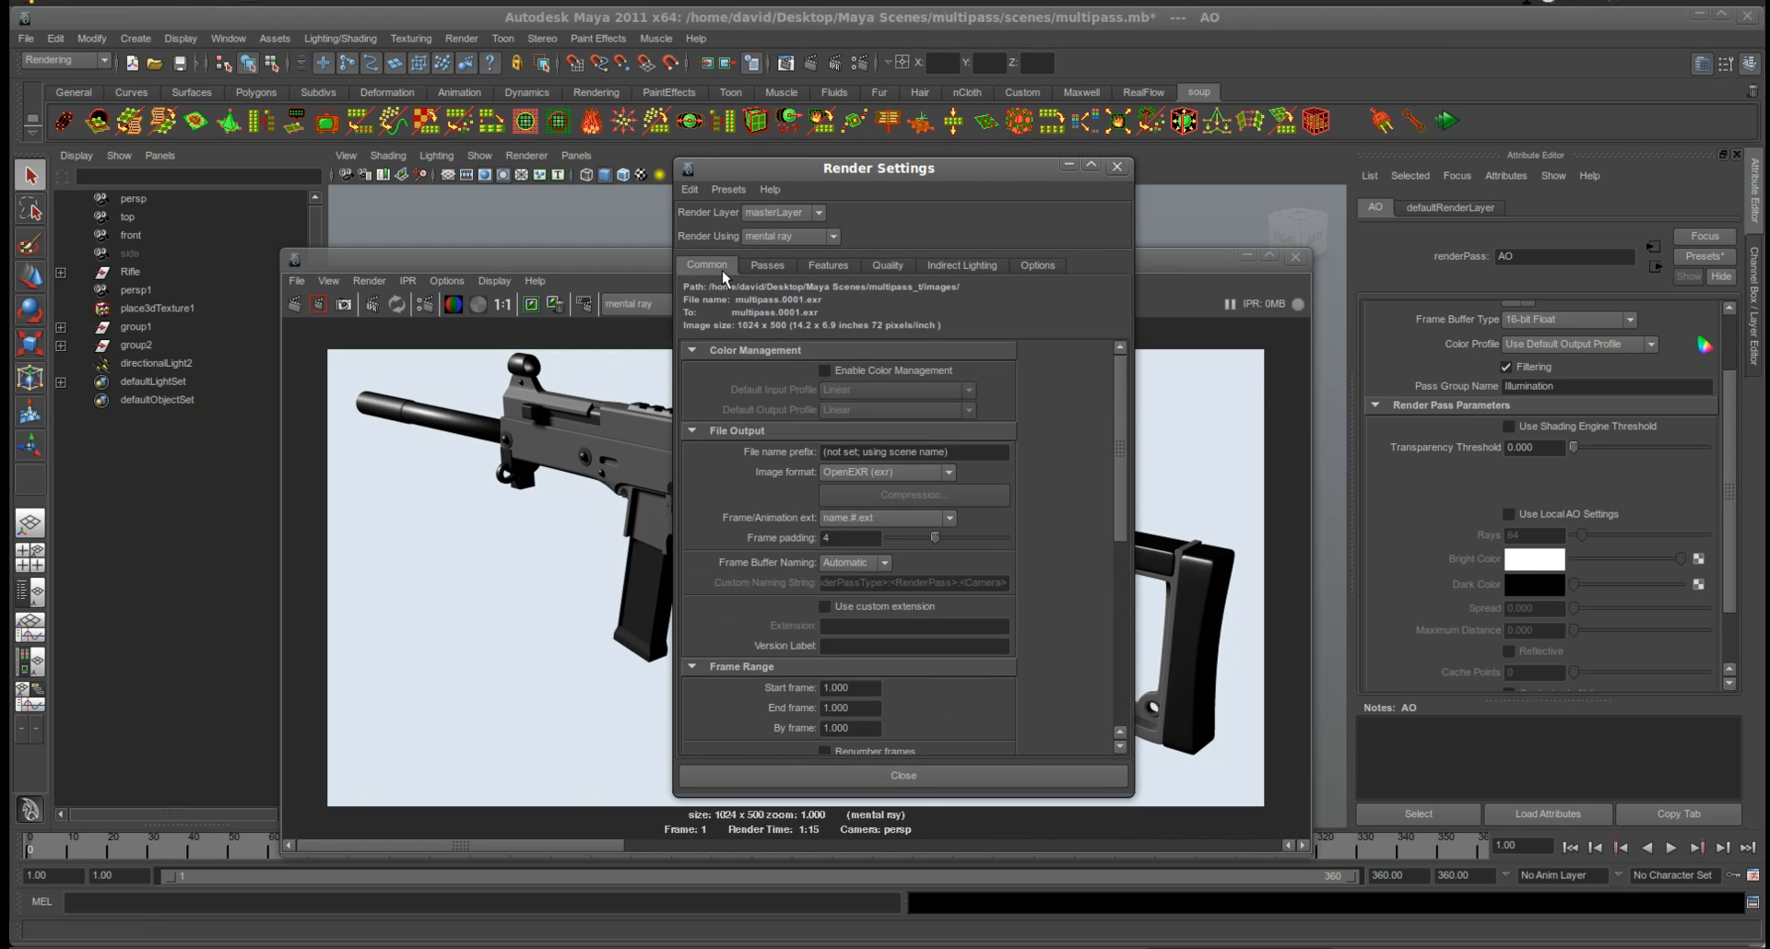
pyautogui.scroll(-2, 1106, 410)
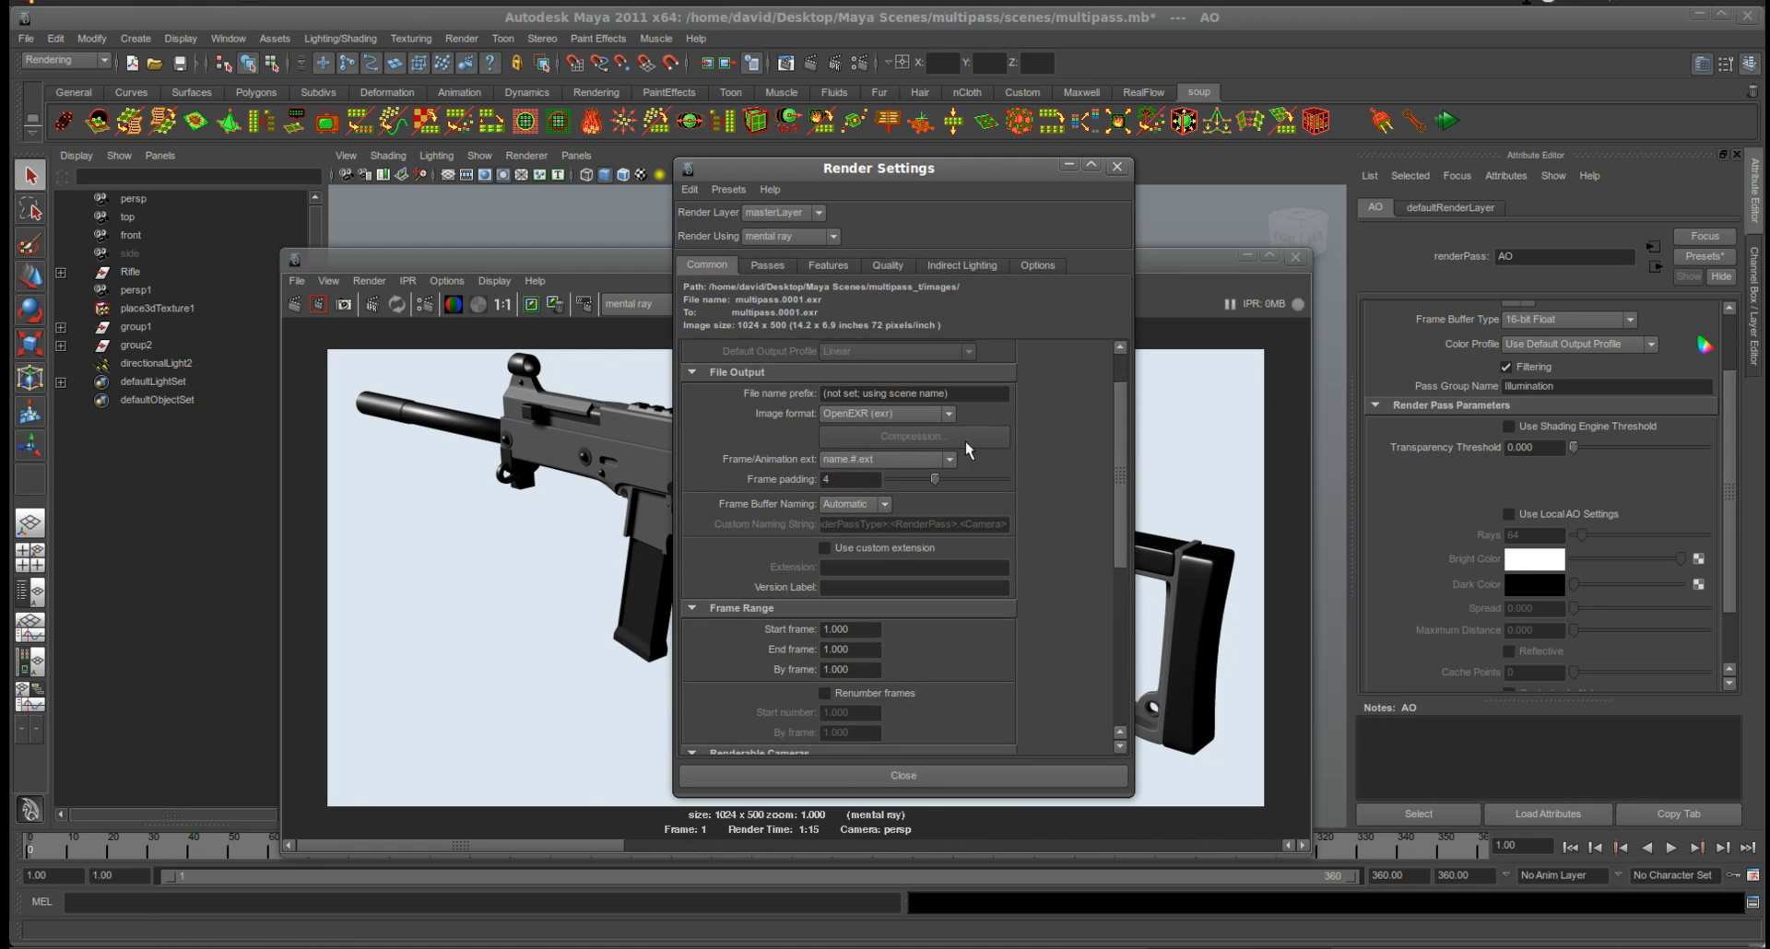
pyautogui.click(881, 462)
pyautogui.click(881, 462)
pyautogui.click(909, 769)
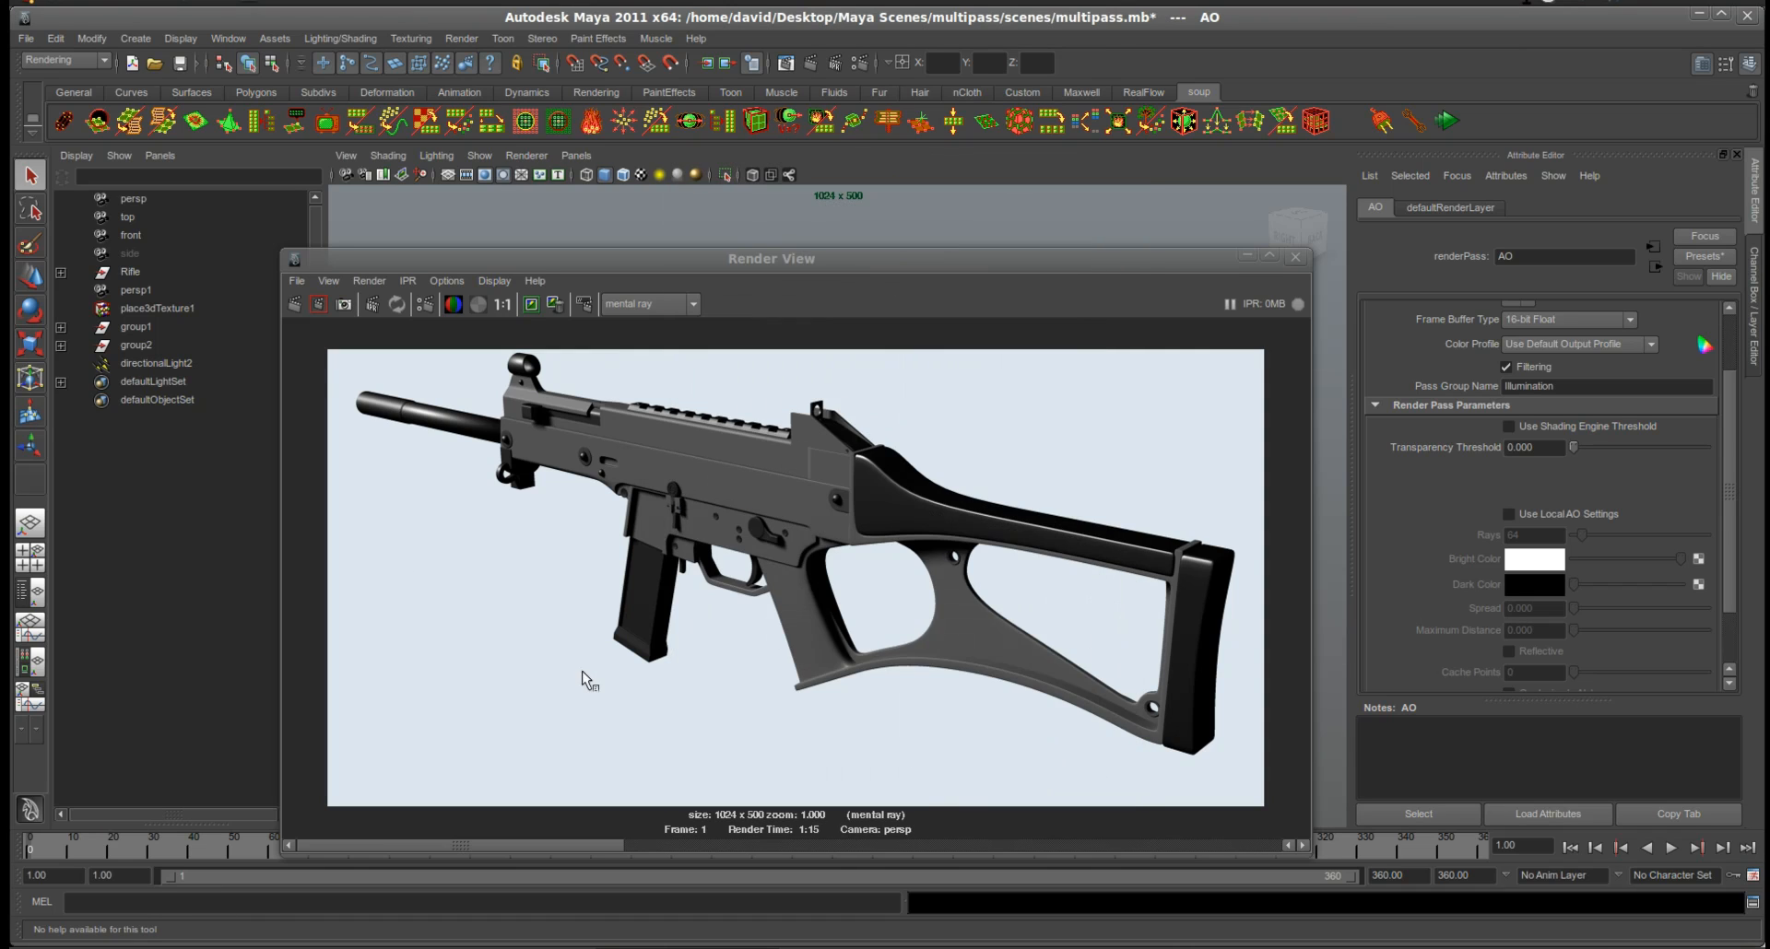
# - Look through the file types offered for saving the rendered image, and cancel the save
pyautogui.click(293, 280)
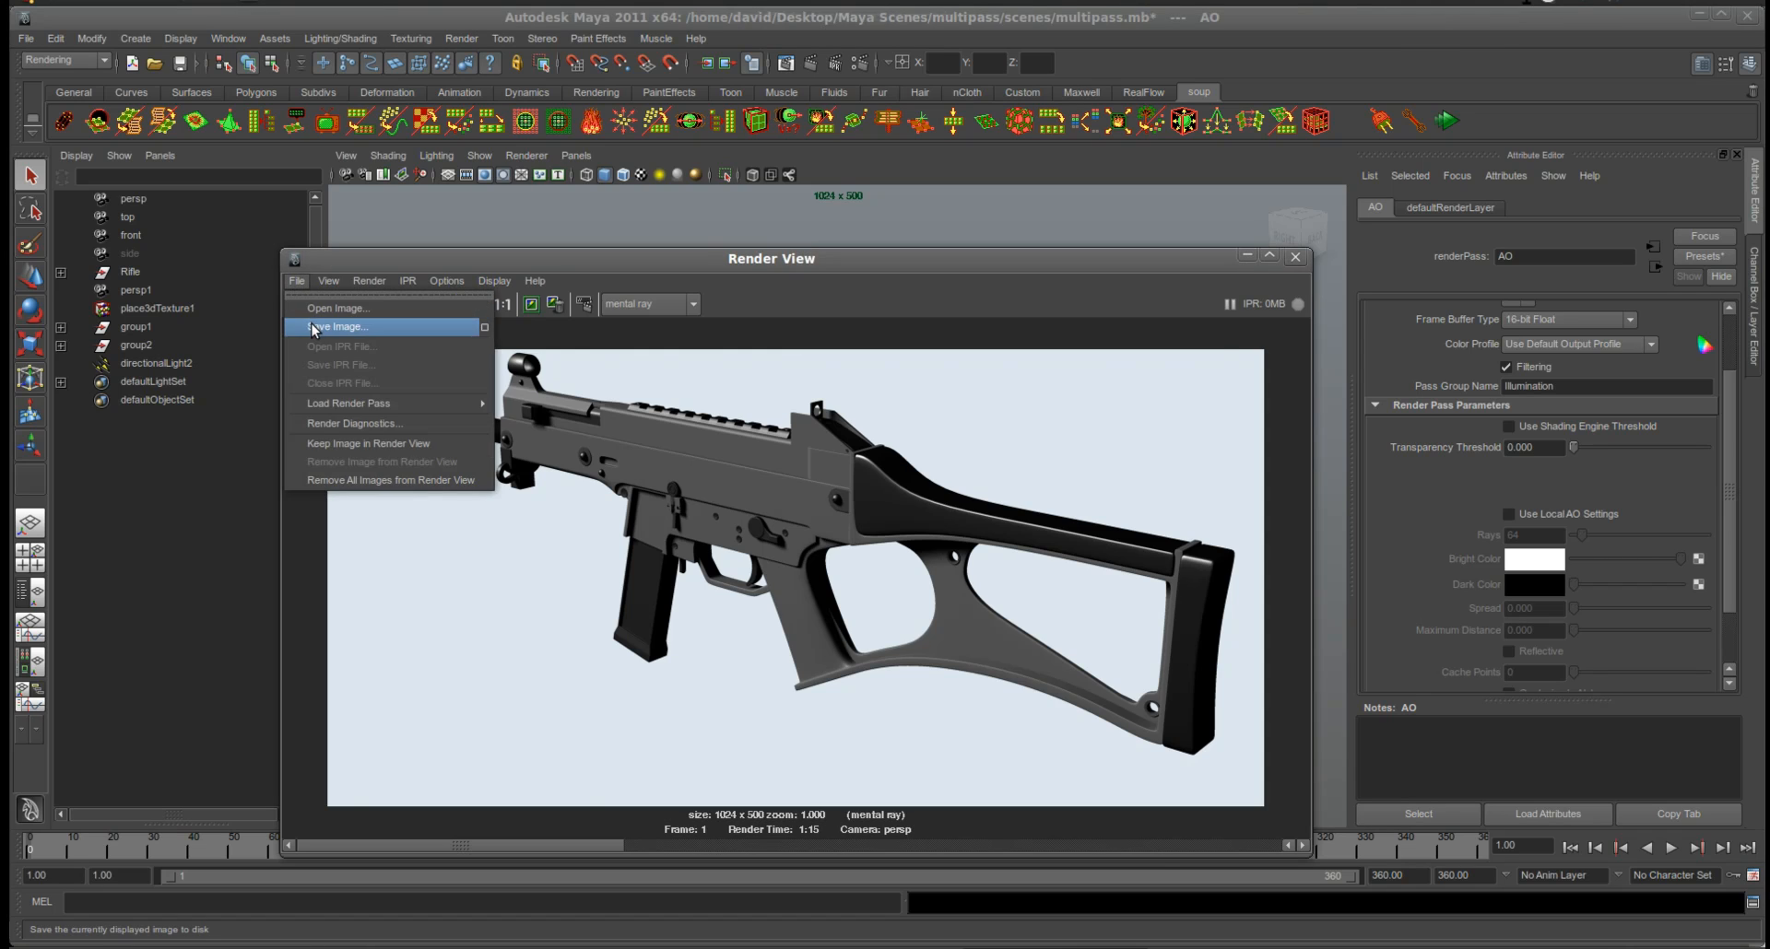
pyautogui.click(396, 328)
pyautogui.click(1123, 740)
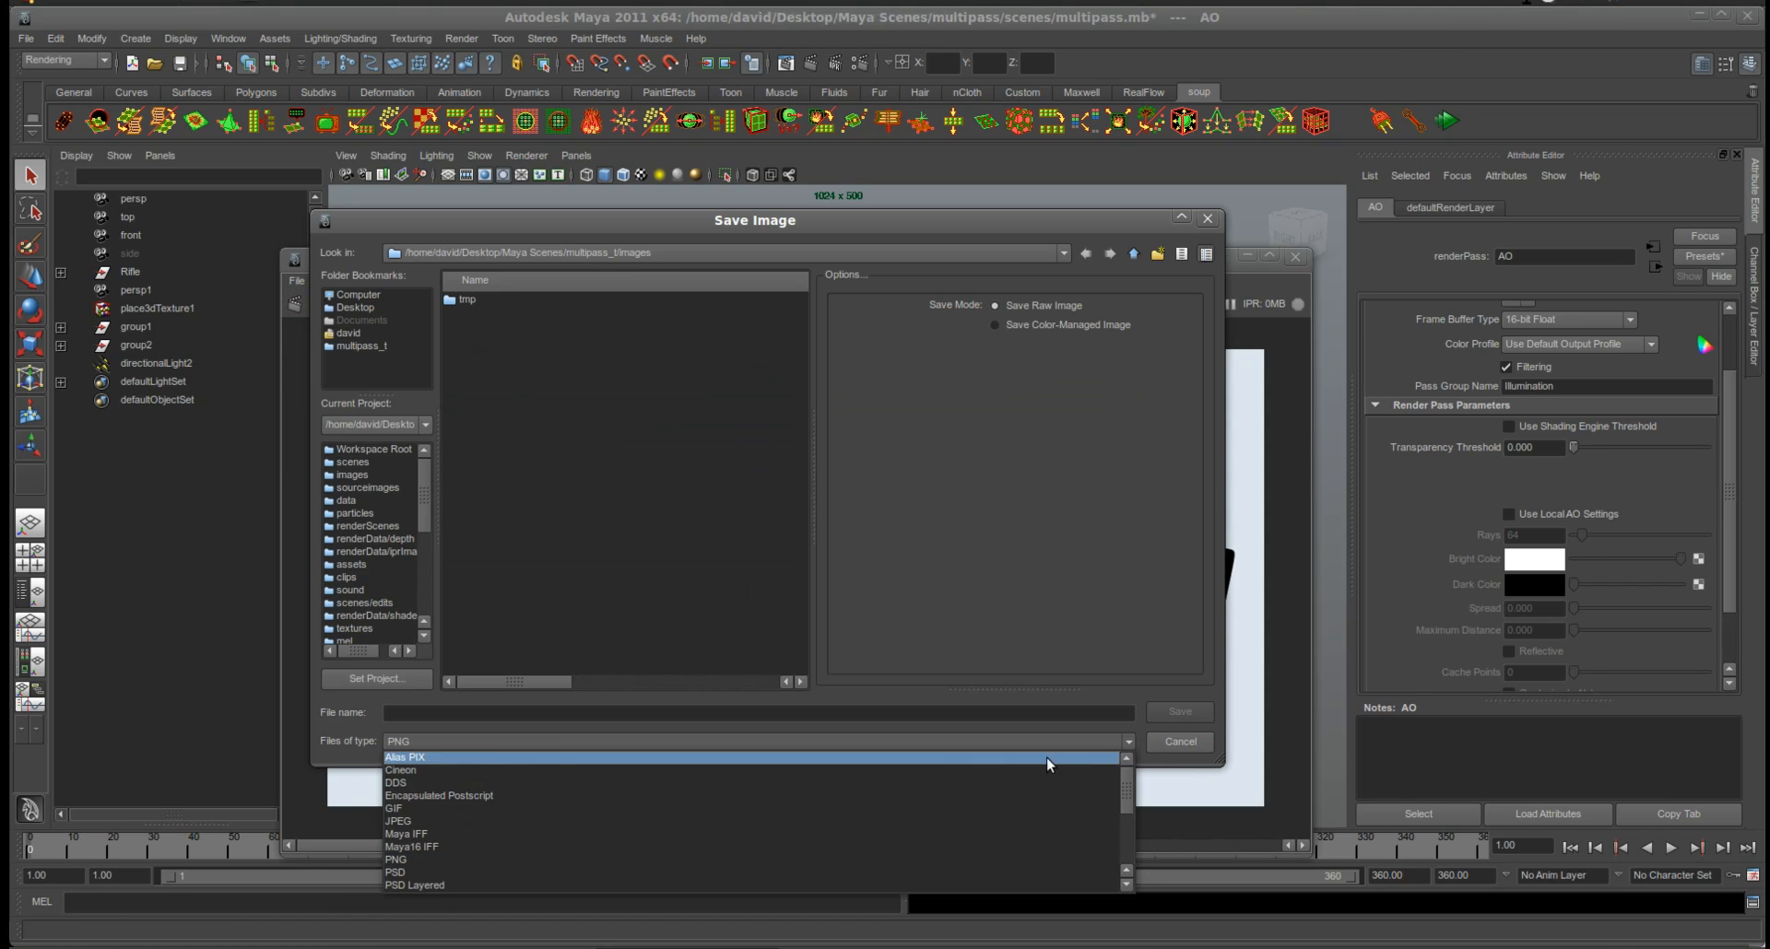
pyautogui.scroll(4, 743, 811)
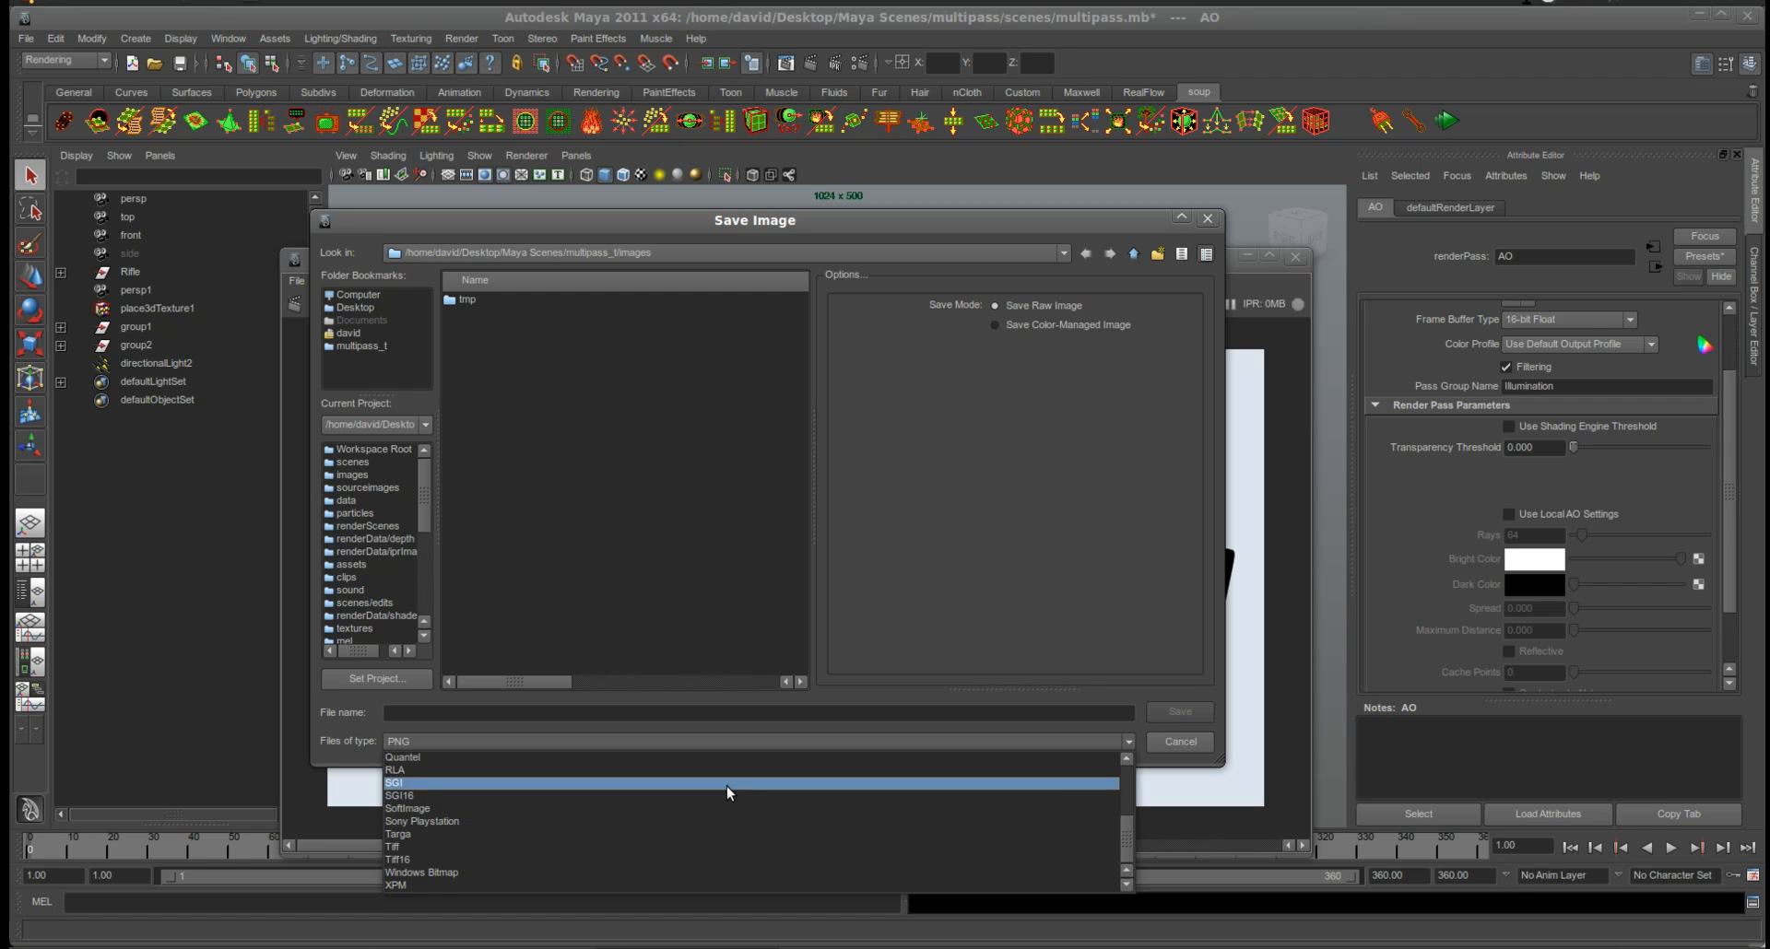
pyautogui.click(1153, 749)
pyautogui.click(1152, 745)
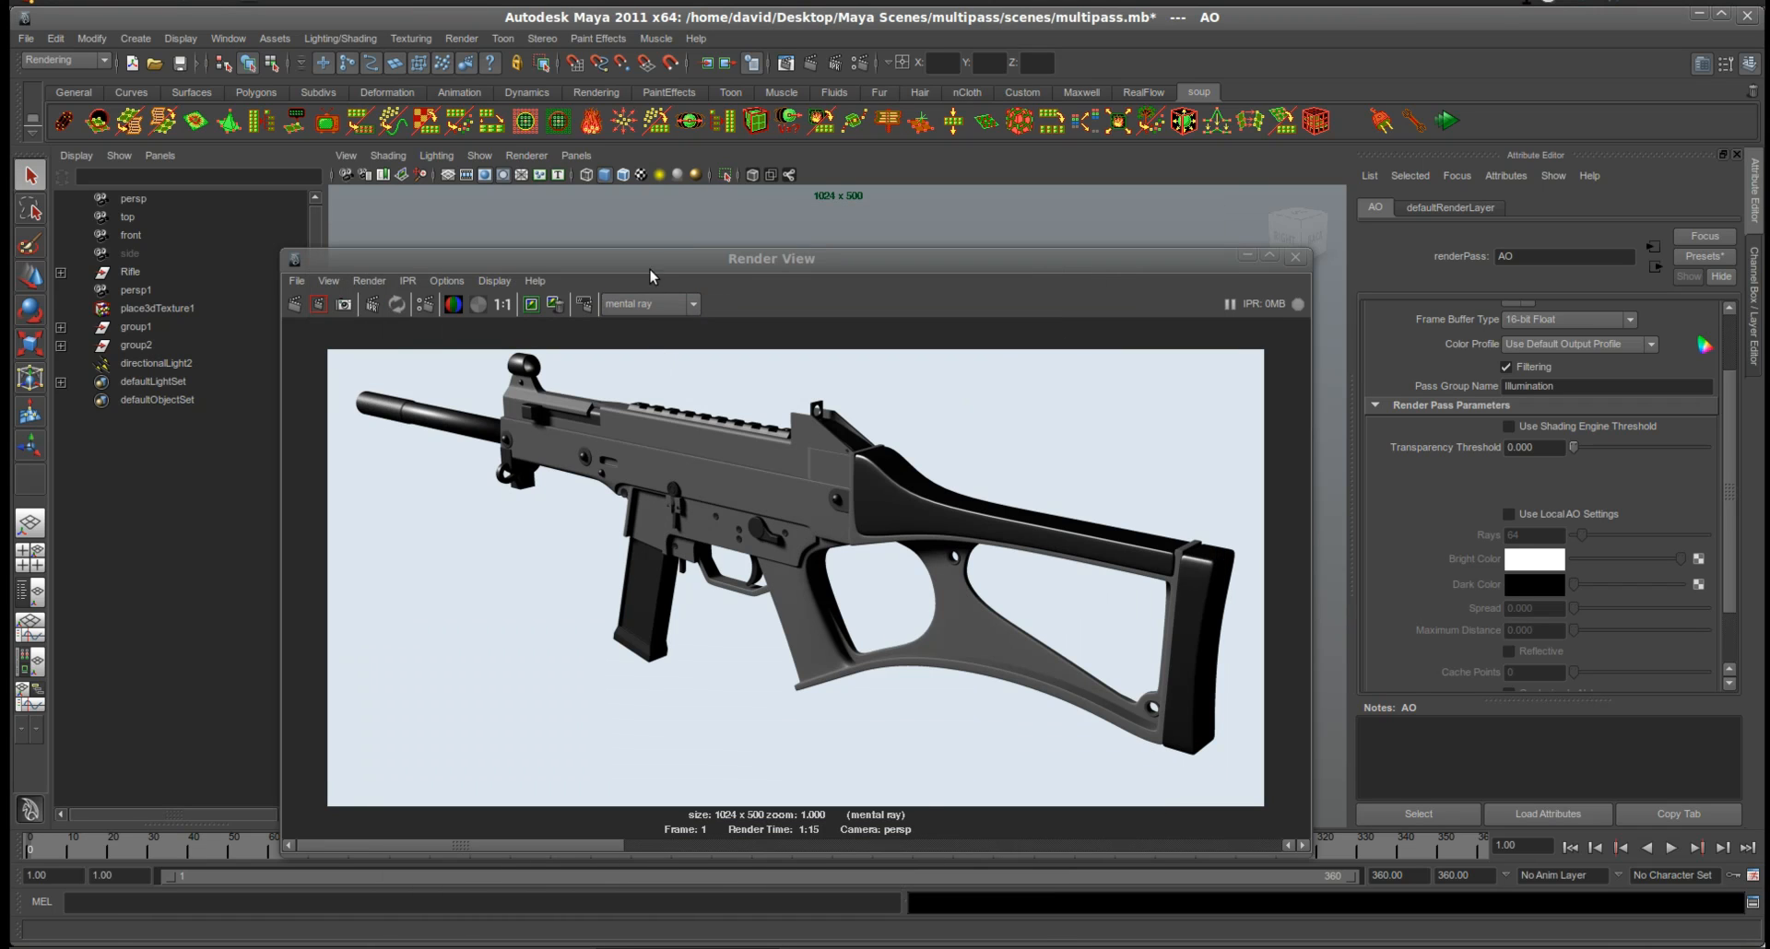
# - Reopen the render settings to check the frame buffer naming and image format options, and close them
pyautogui.moveTo(650, 261); pyautogui.dragTo(655, 210)
pyautogui.click(859, 63)
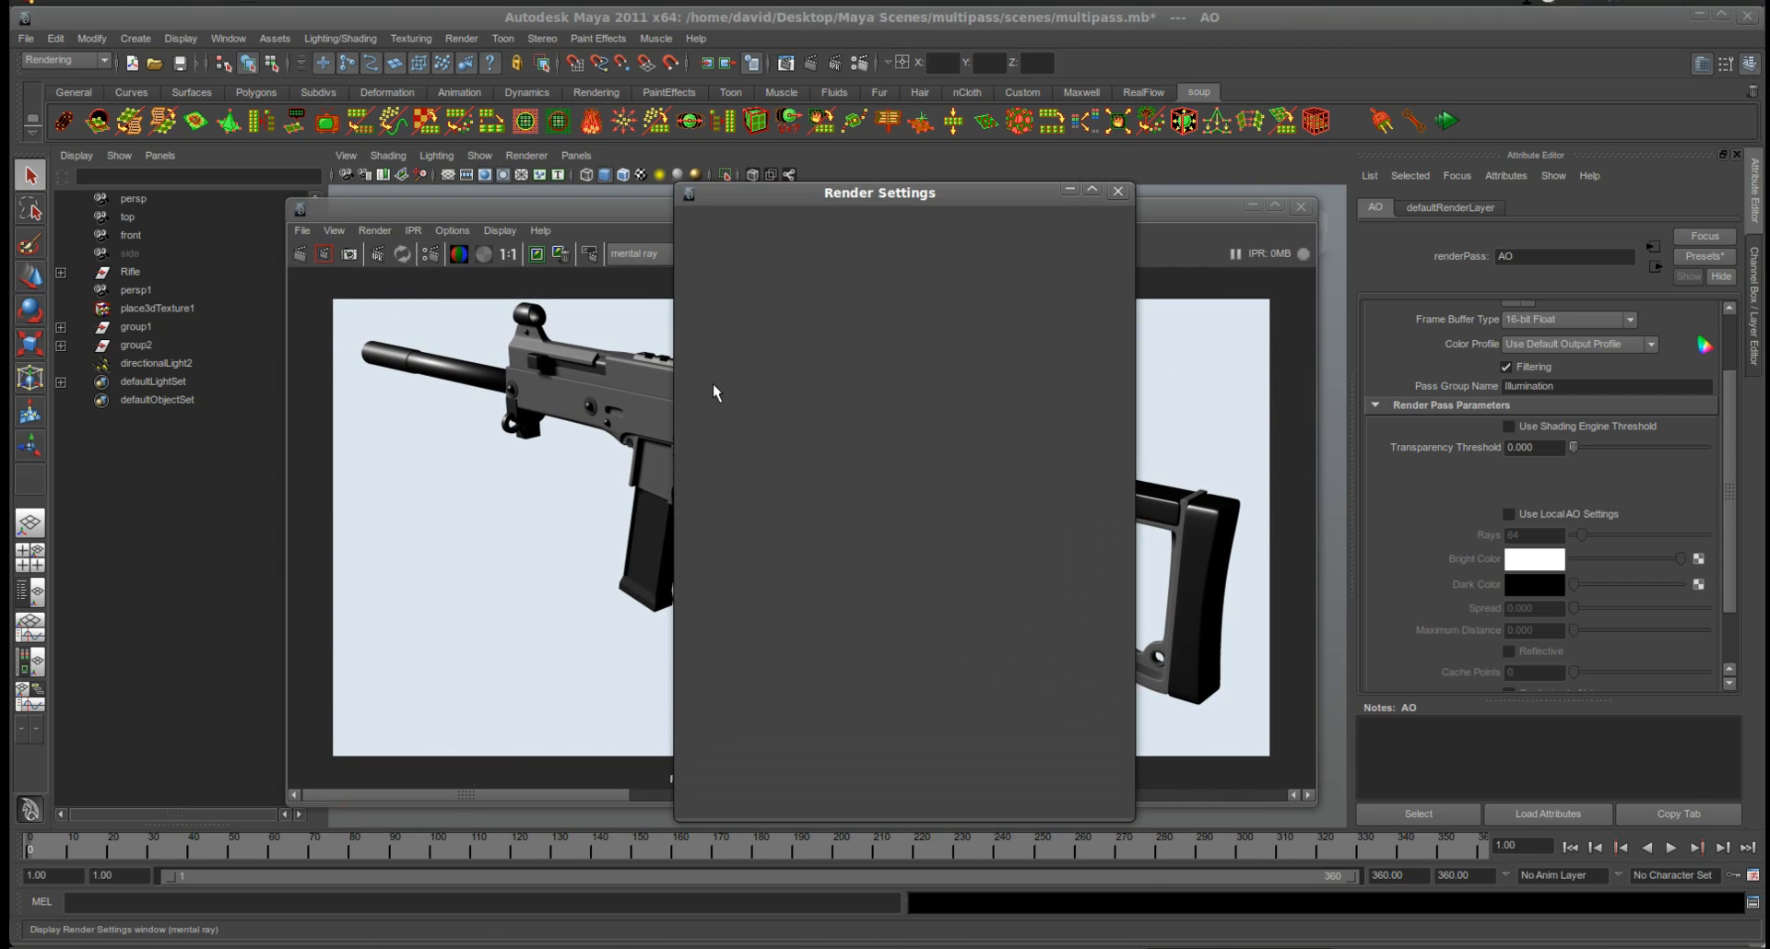
pyautogui.scroll(-3, 711, 478)
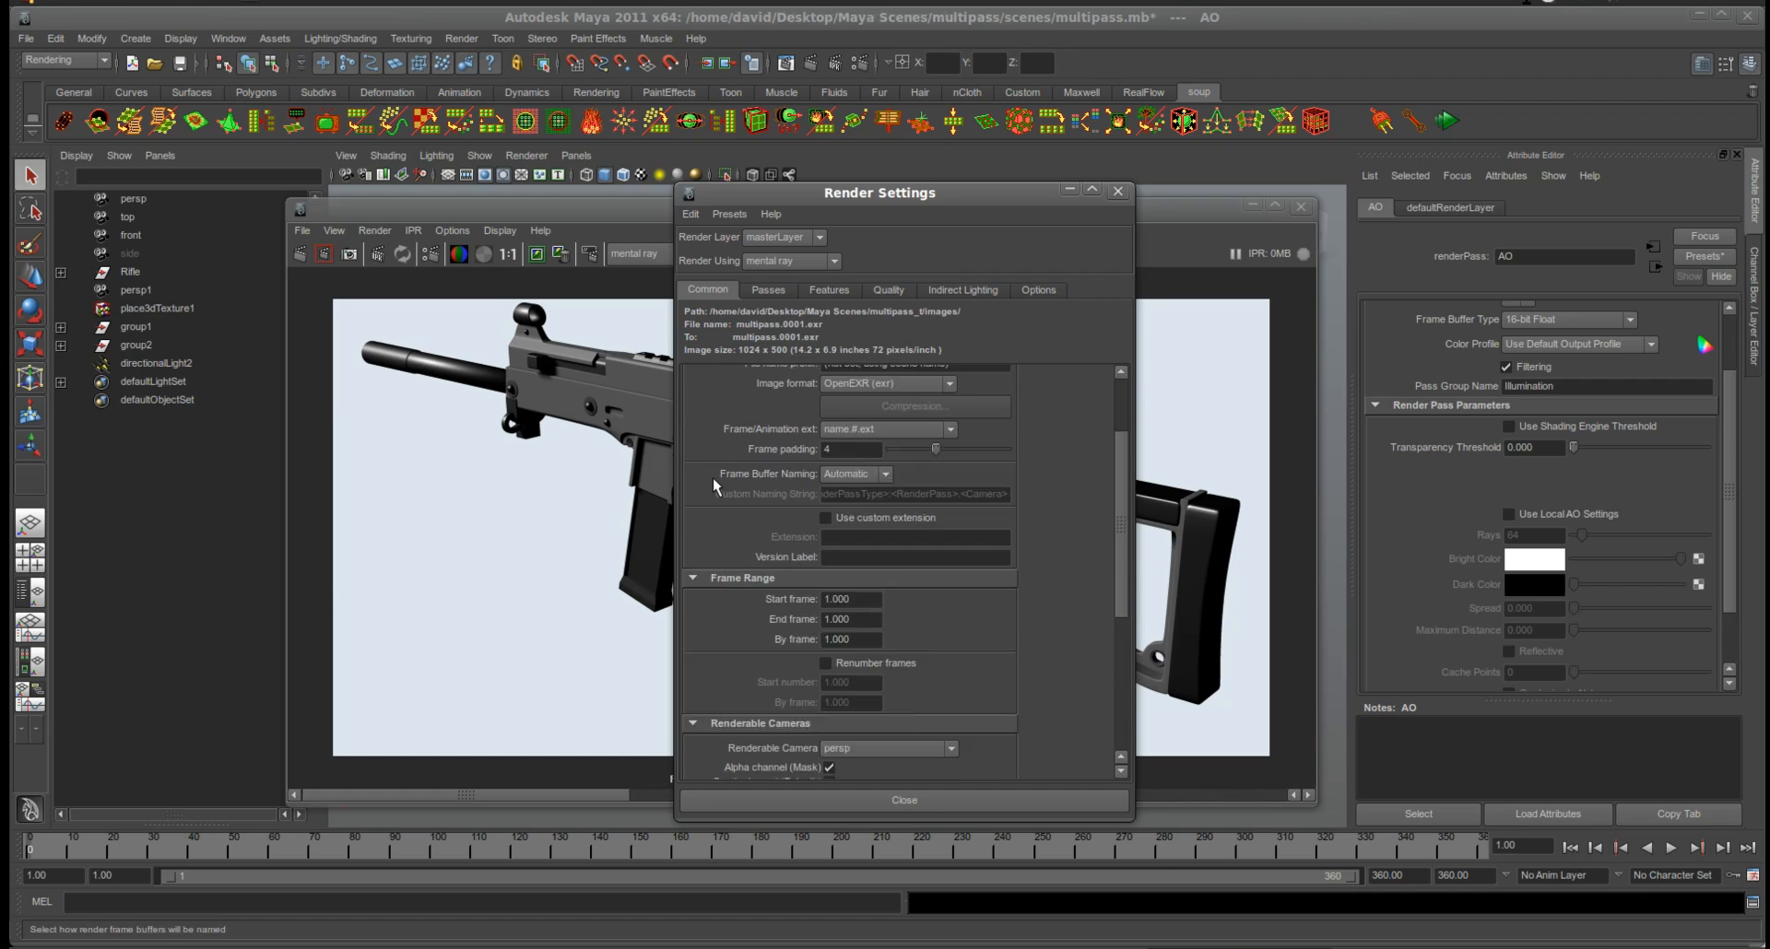
pyautogui.scroll(2, 754, 545)
pyautogui.scroll(2, 737, 519)
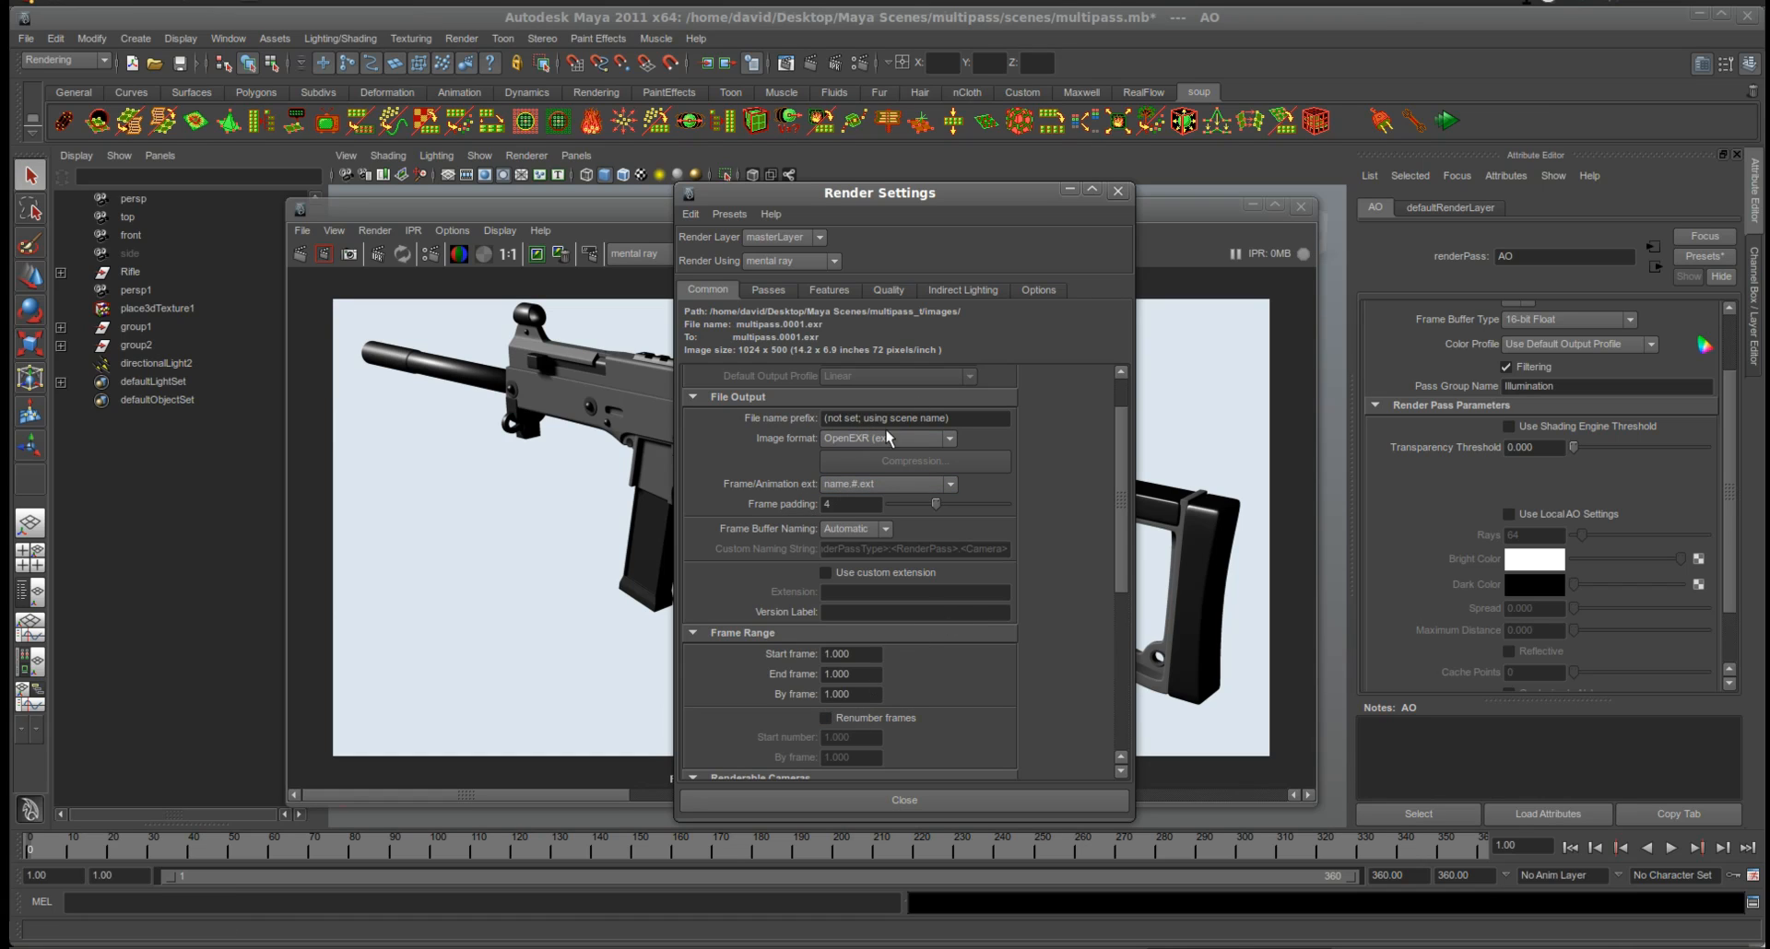
pyautogui.click(1117, 192)
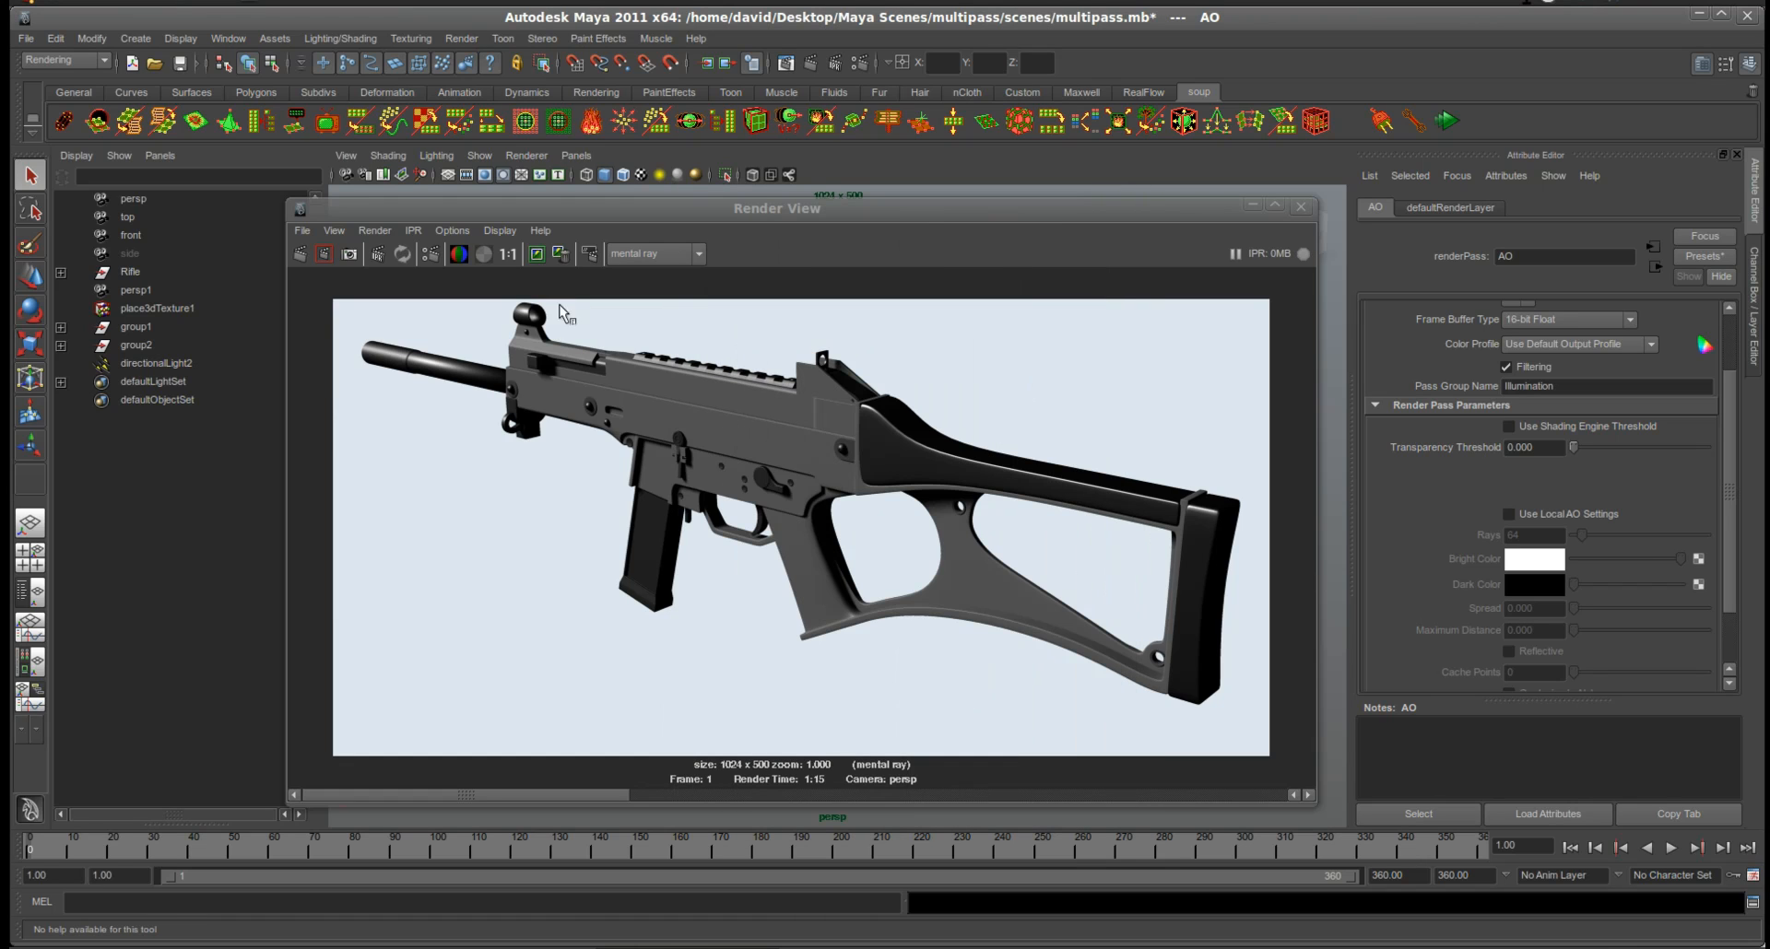
# - Start a batch render of the scene with the Rendering menu set active
pyautogui.click(90, 63)
pyautogui.click(79, 127)
pyautogui.click(457, 38)
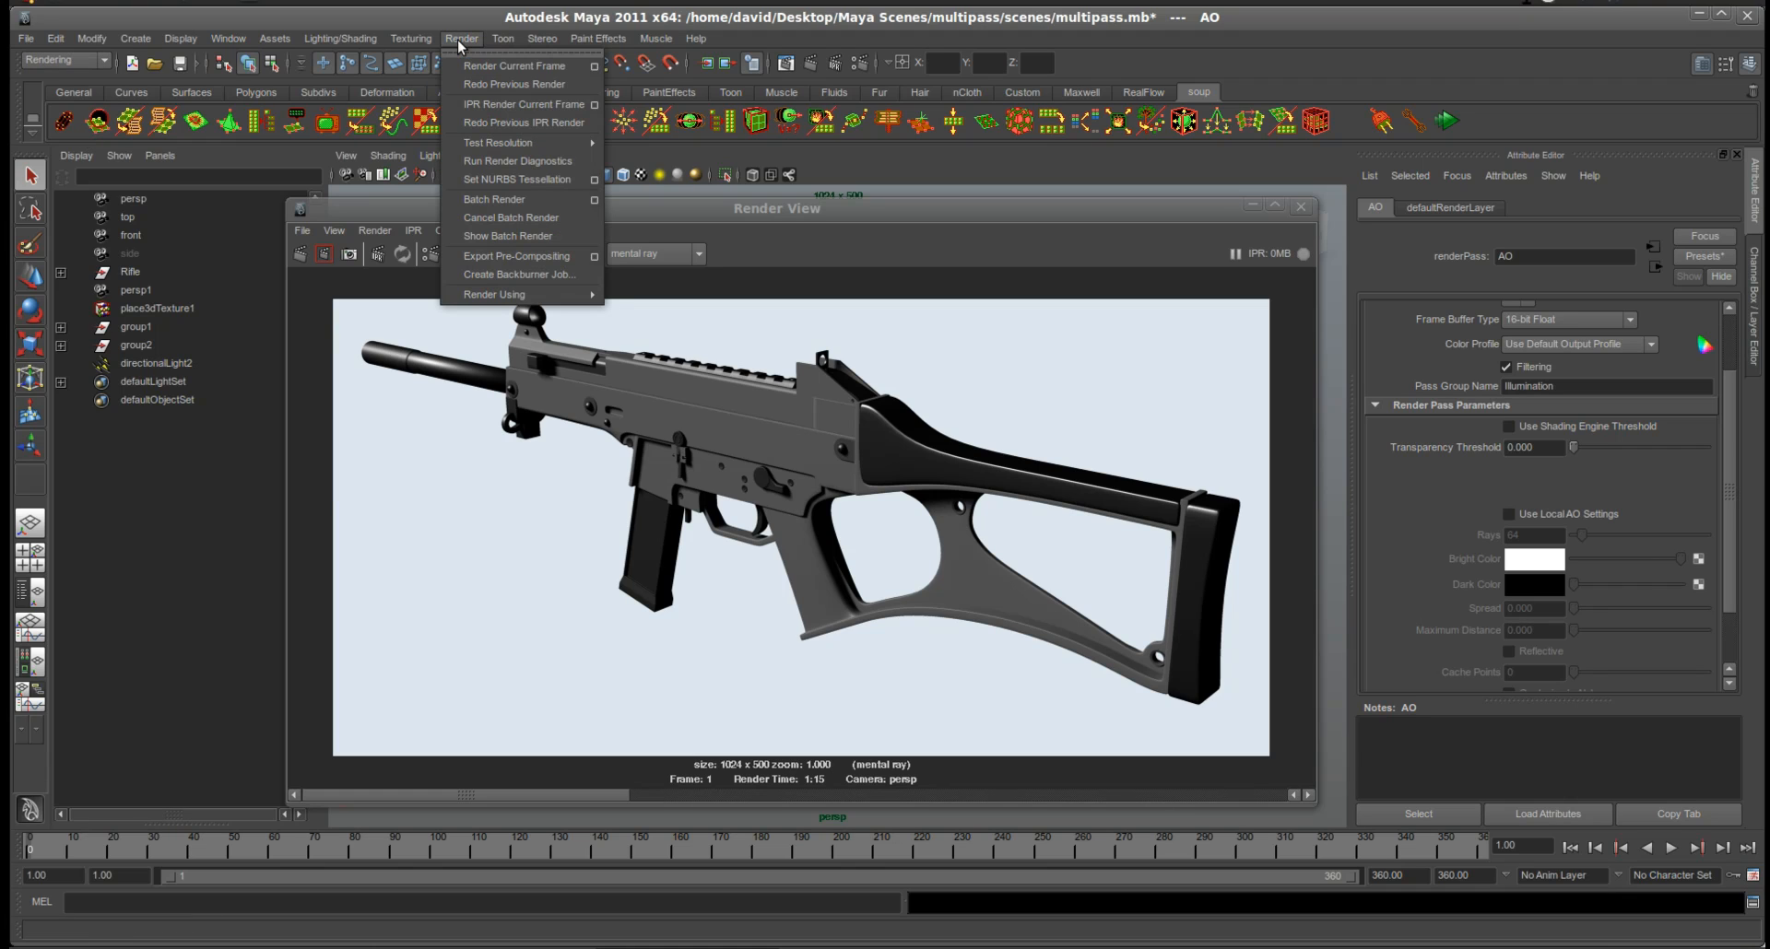
pyautogui.click(553, 202)
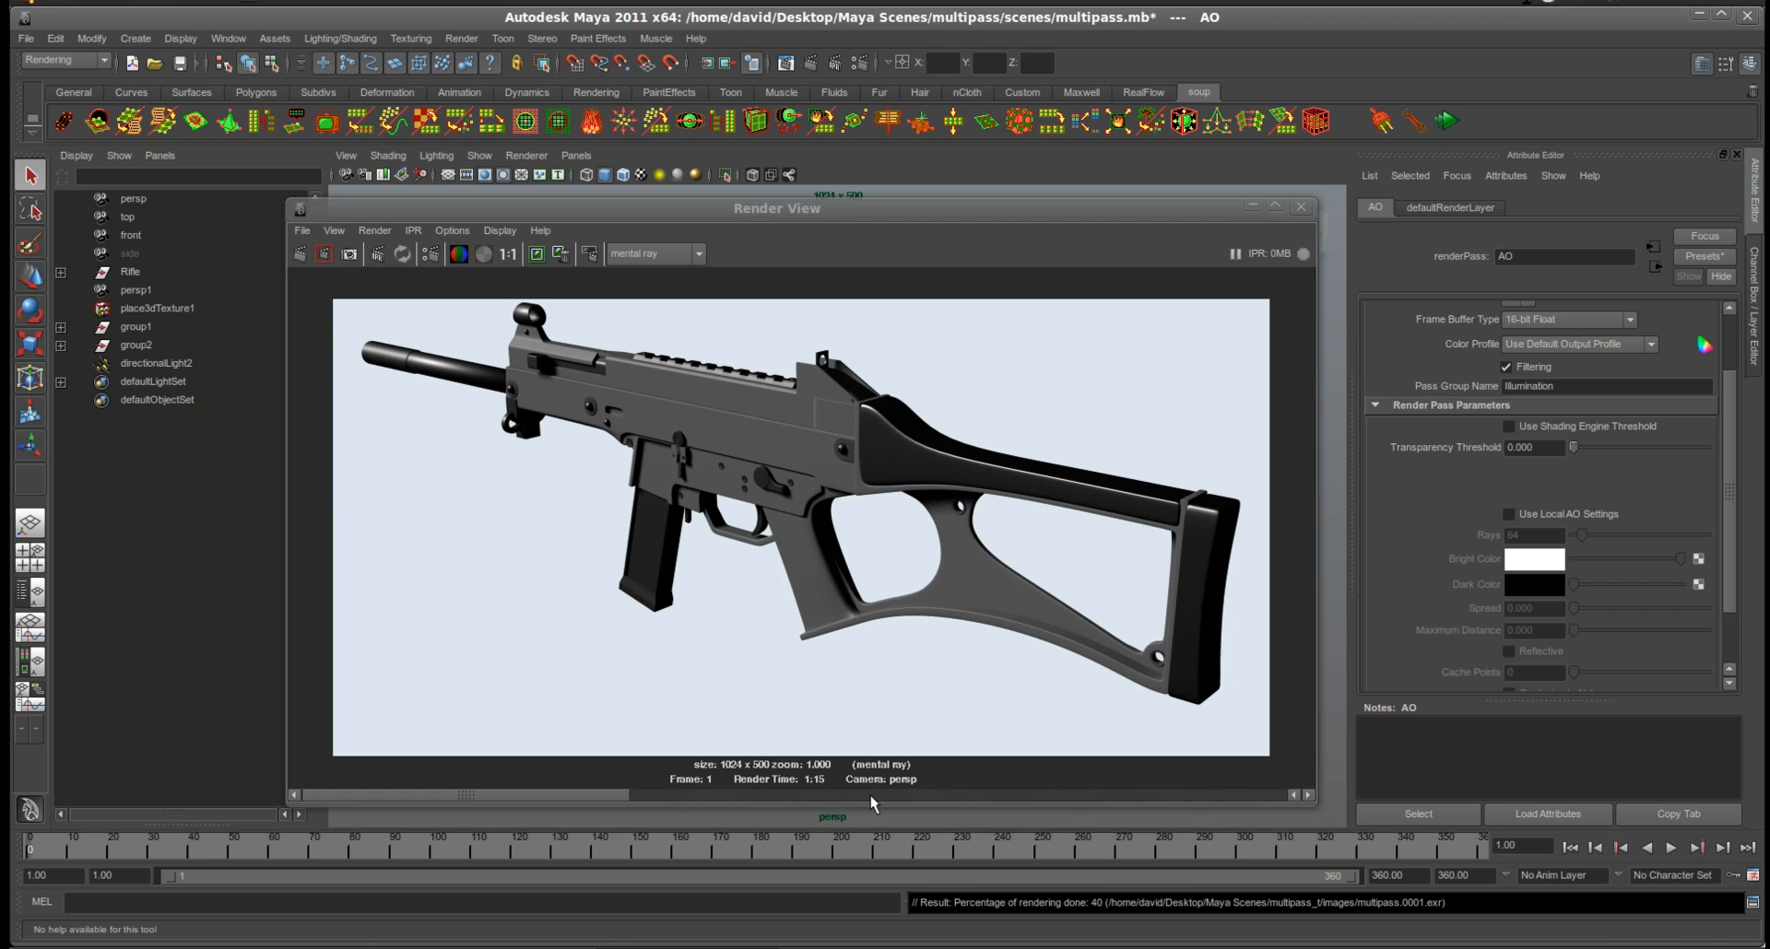
# - Switch to NukeX and read in multipass.0001.exr from the project's images folder
pyautogui.hotkey('alt', 'Tab')
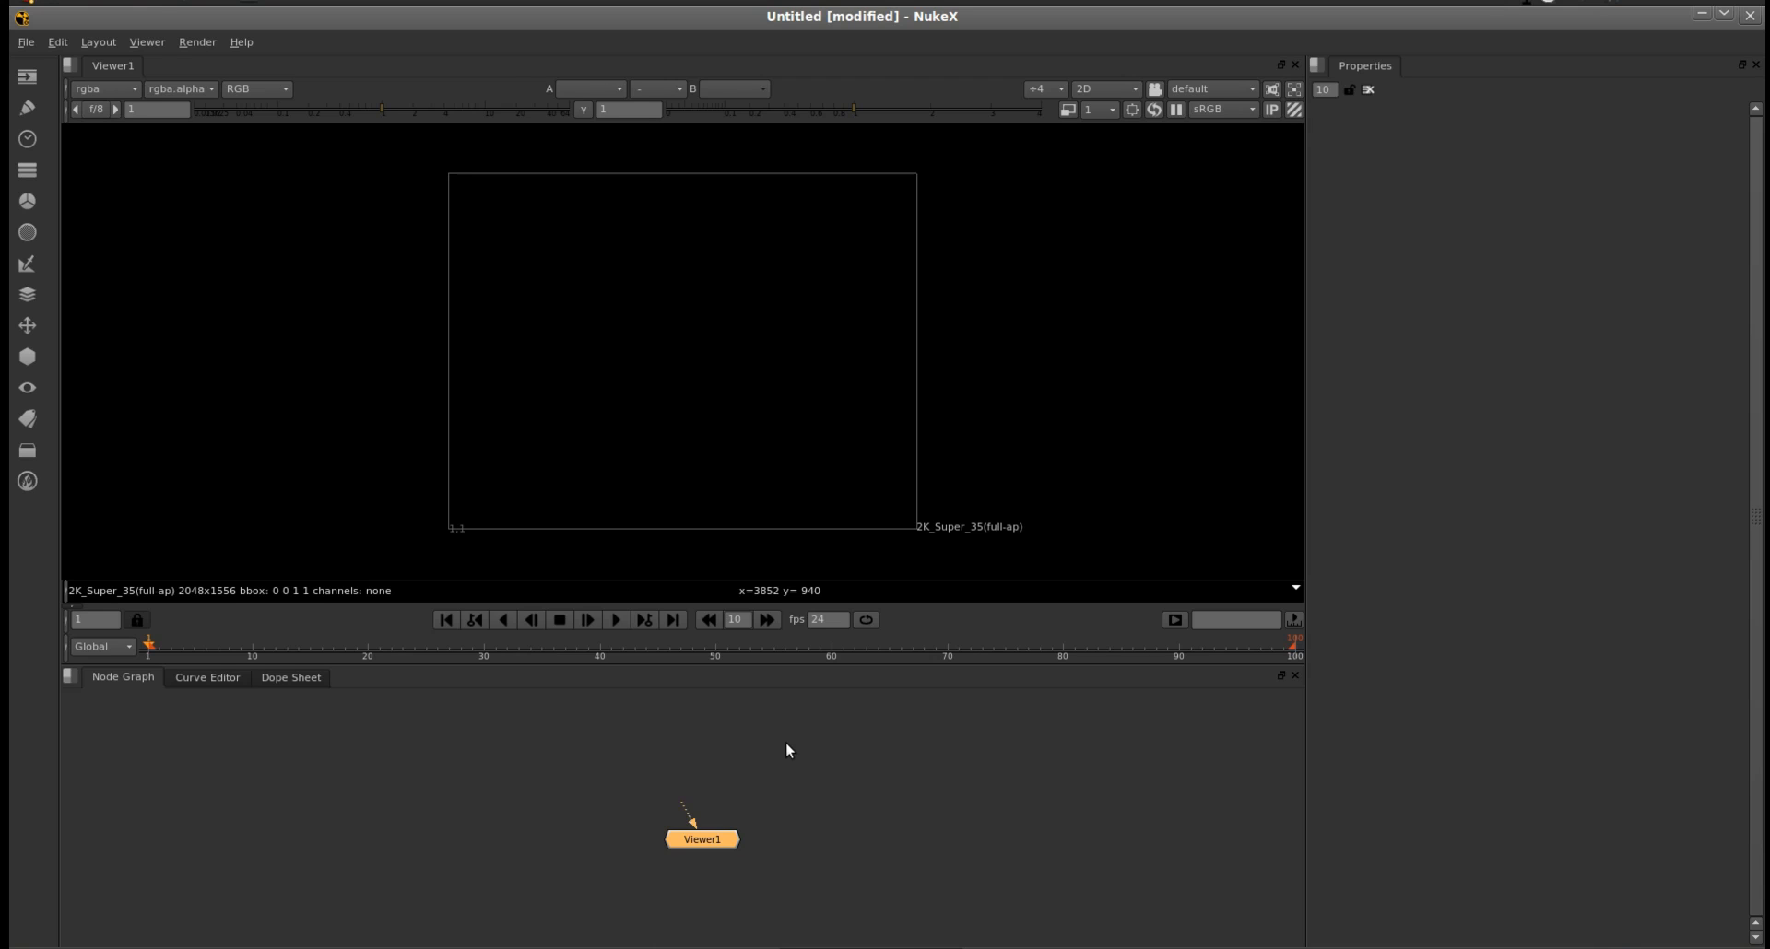
pyautogui.press('r')
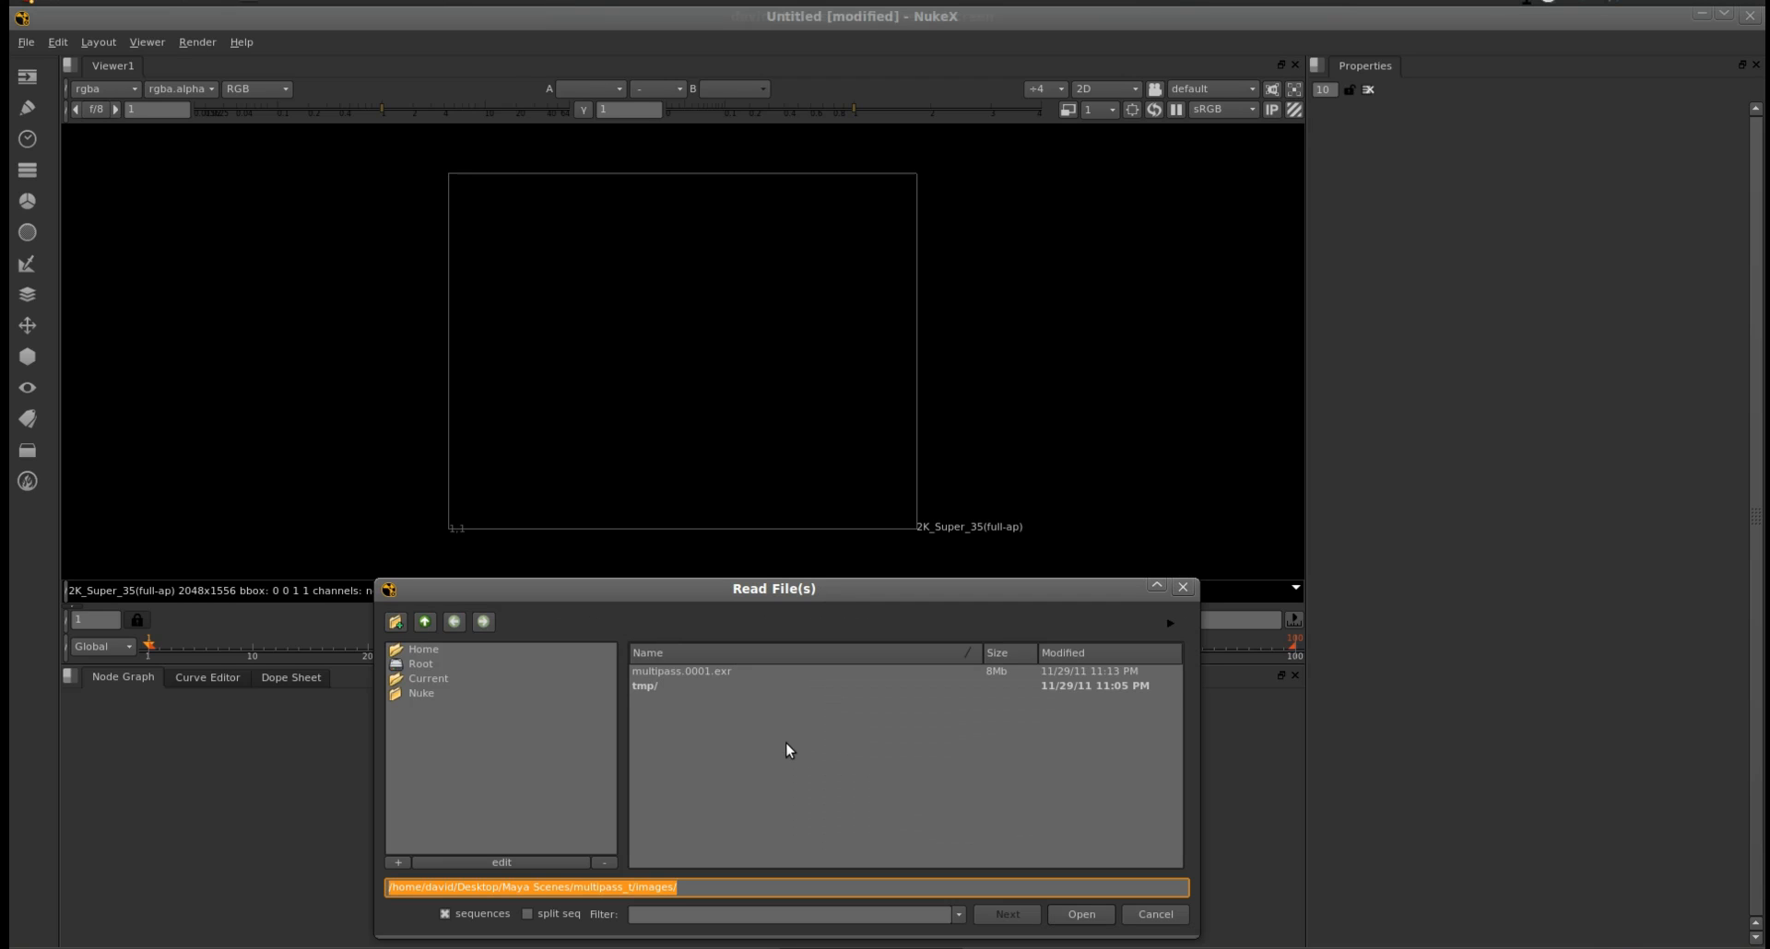
pyautogui.click(671, 674)
pyautogui.moveTo(804, 598); pyautogui.dragTo(797, 423)
pyautogui.click(420, 447)
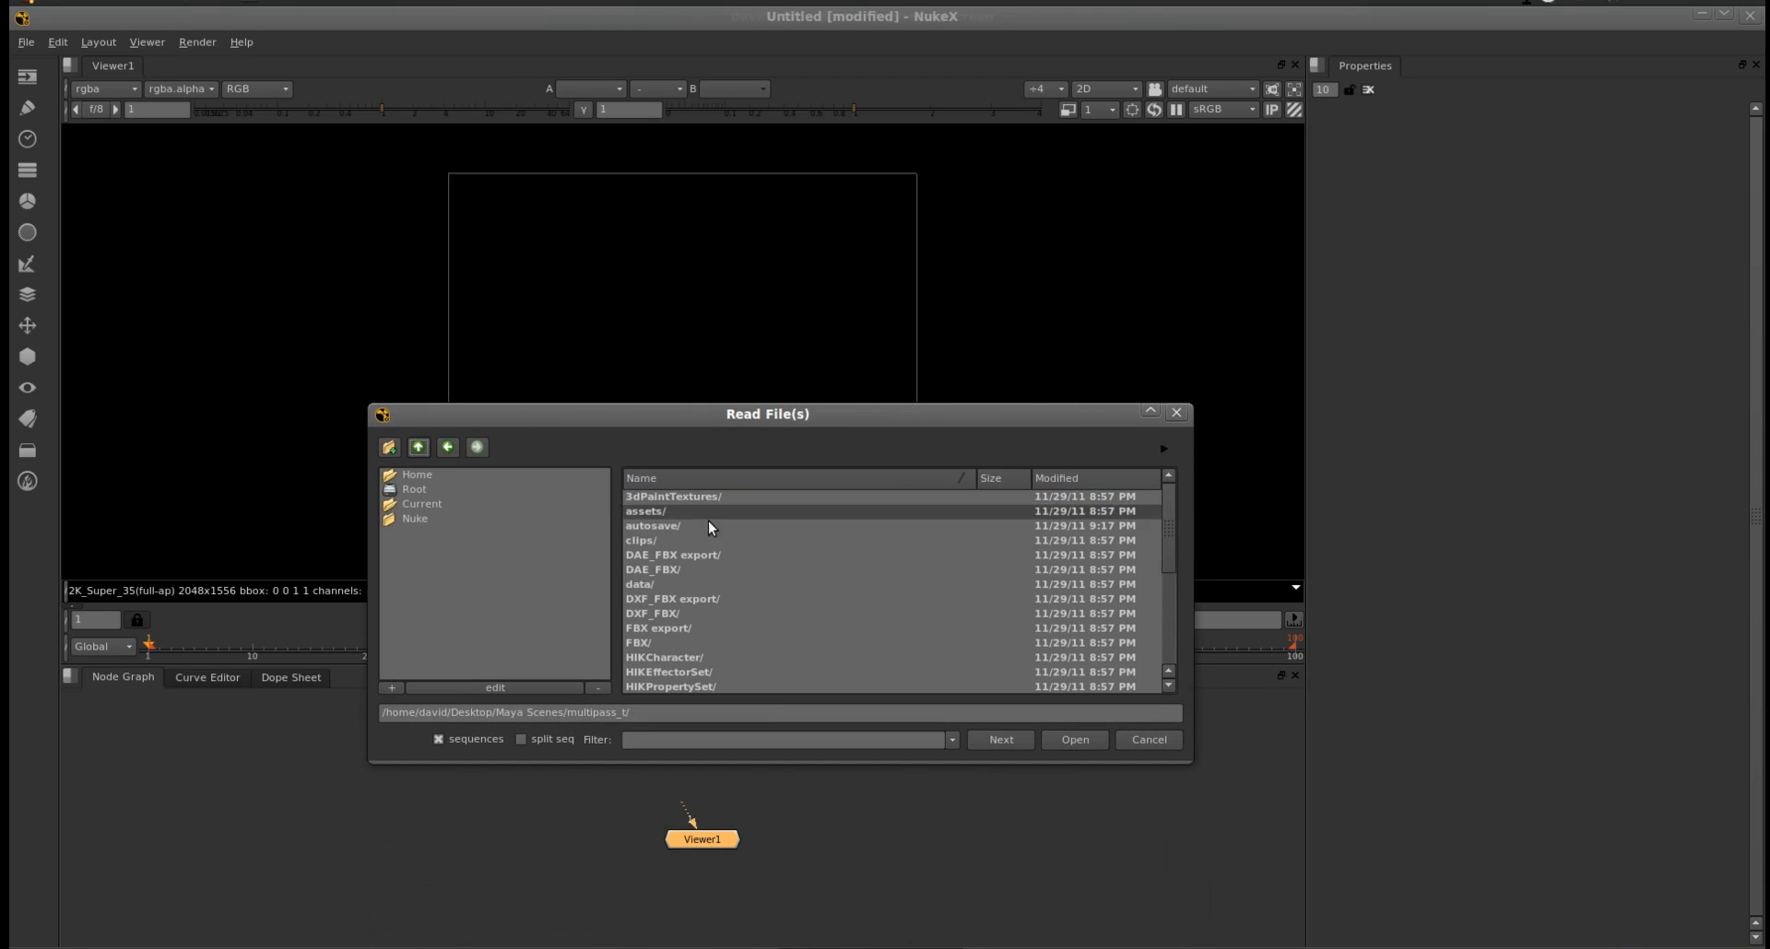
pyautogui.scroll(-2, 752, 605)
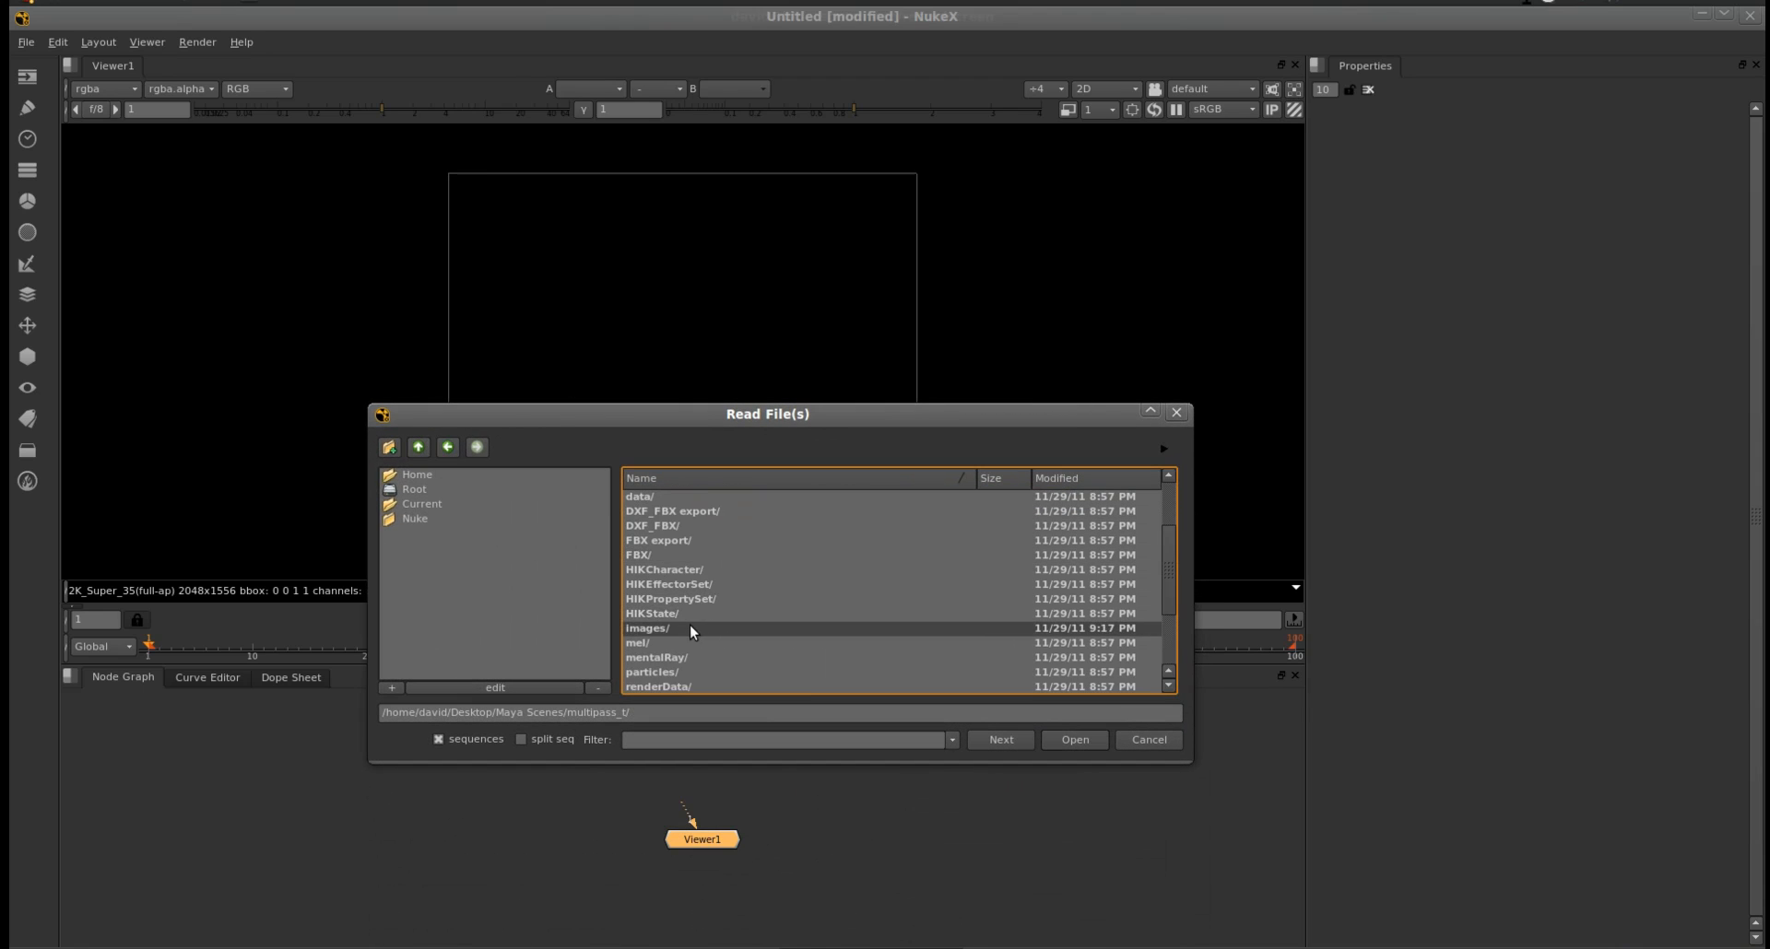
pyautogui.doubleClick(691, 629)
pyautogui.click(695, 496)
pyautogui.doubleClick(695, 496)
# - Align the Read node directly above the Viewer node and frame the whole rifle image in the viewer
pyautogui.moveTo(723, 867); pyautogui.dragTo(622, 832)
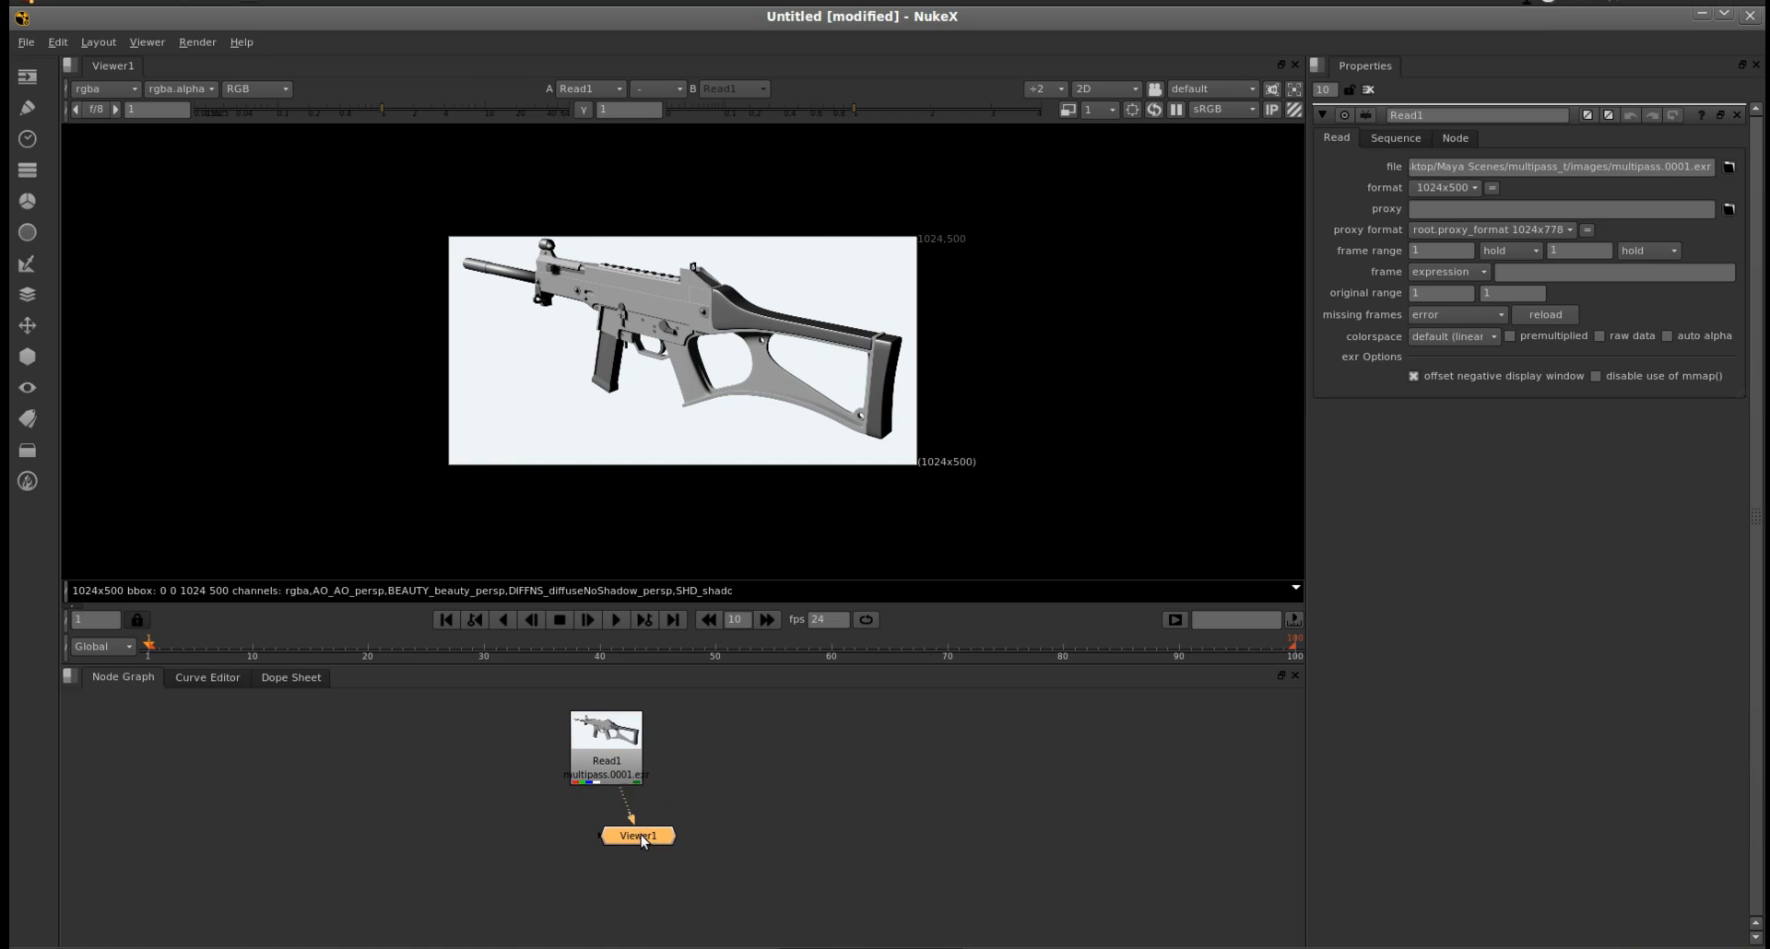
pyautogui.scroll(4, 668, 453)
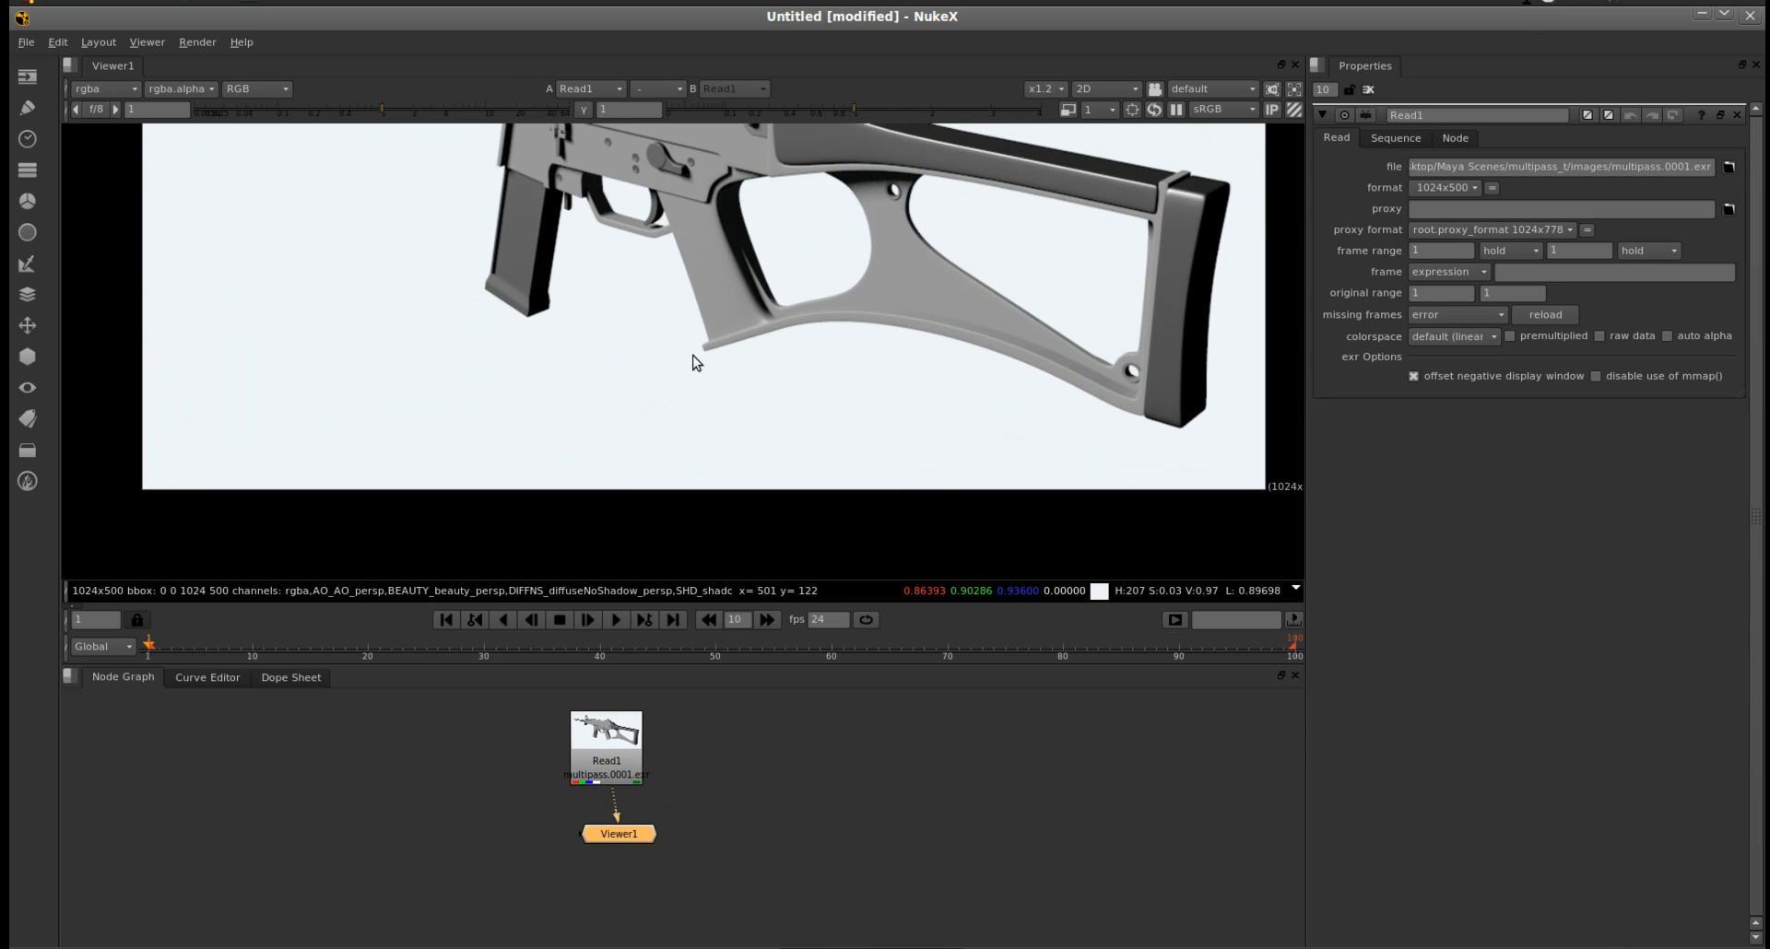
pyautogui.scroll(-1, 684, 395)
pyautogui.scroll(3, 723, 337)
pyautogui.scroll(-3, 689, 515)
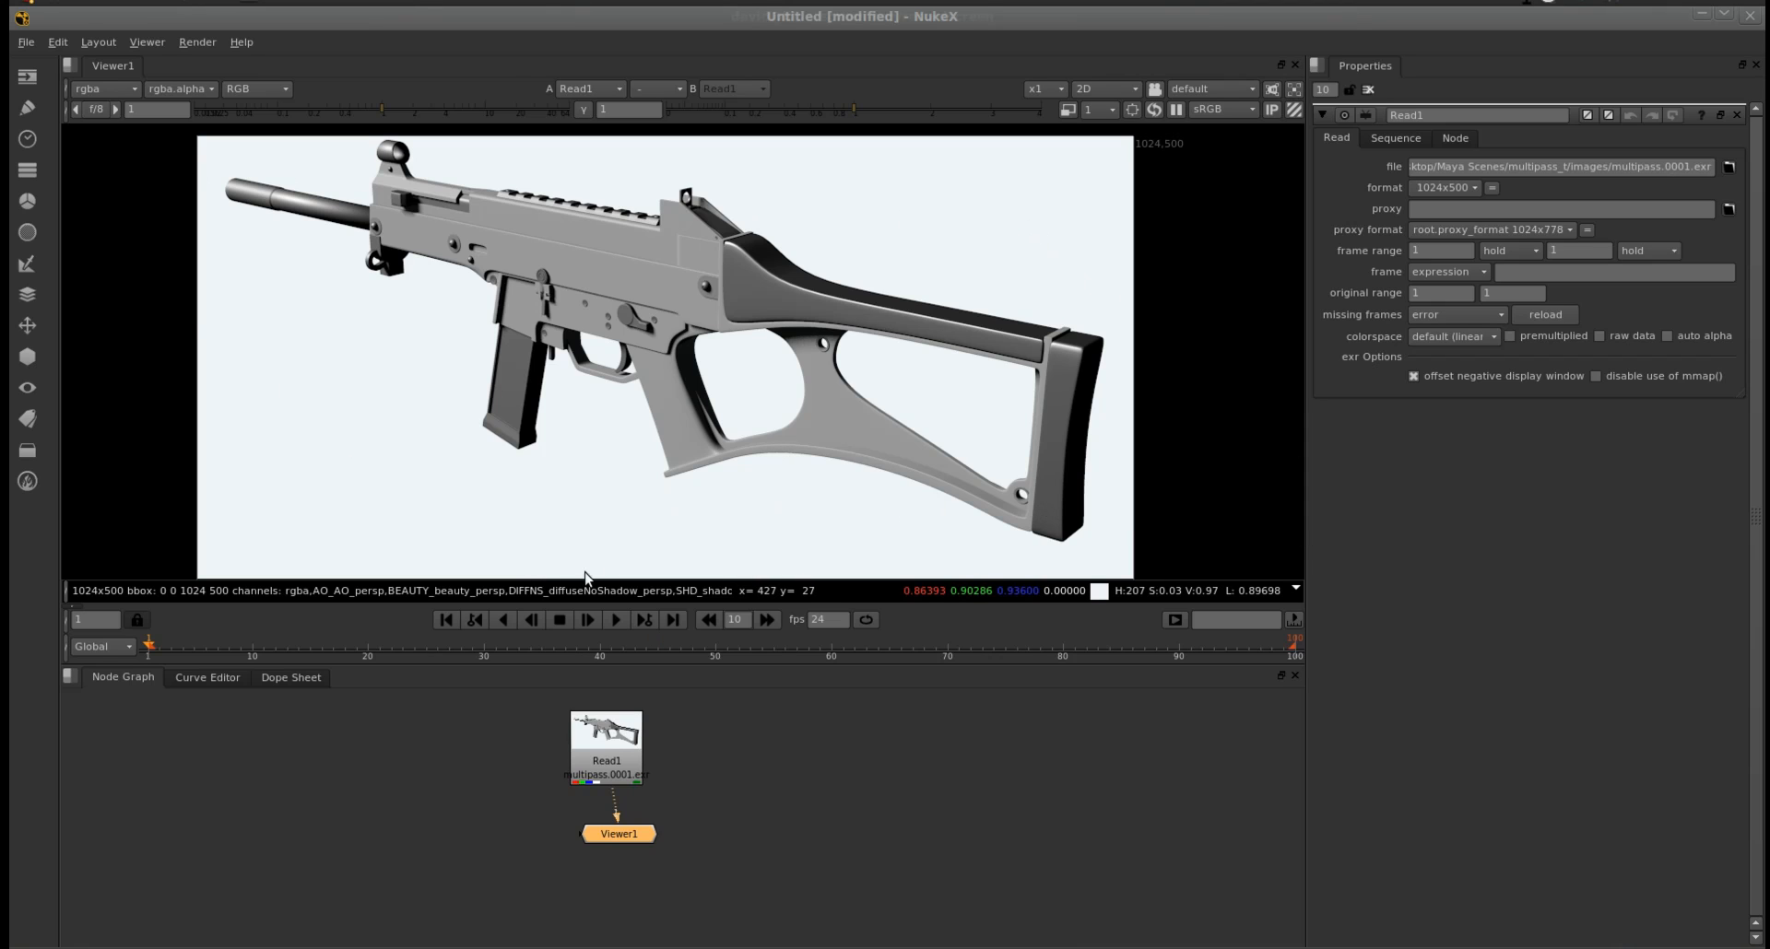
pyautogui.moveTo(630, 761); pyautogui.dragTo(636, 756)
pyautogui.moveTo(641, 834); pyautogui.dragTo(636, 859)
pyautogui.click(625, 739)
pyautogui.click(638, 842)
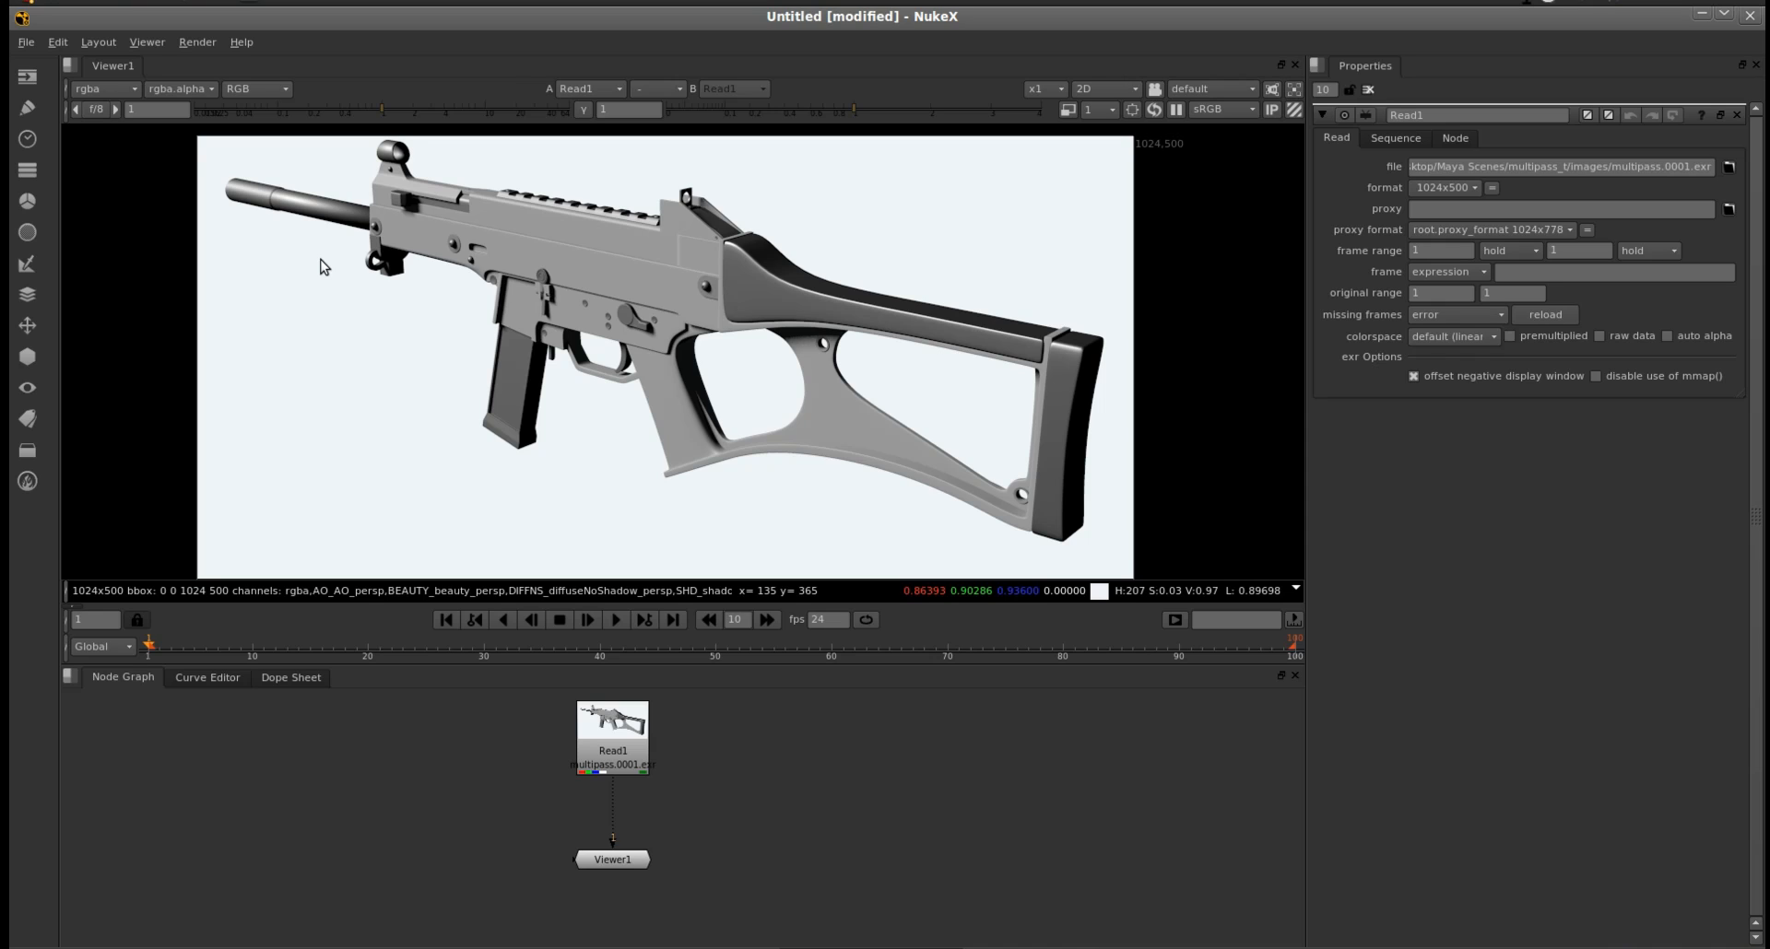
# - View the AO, beauty and diffuse-no-shadow layers of the EXR one after another
pyautogui.click(612, 720)
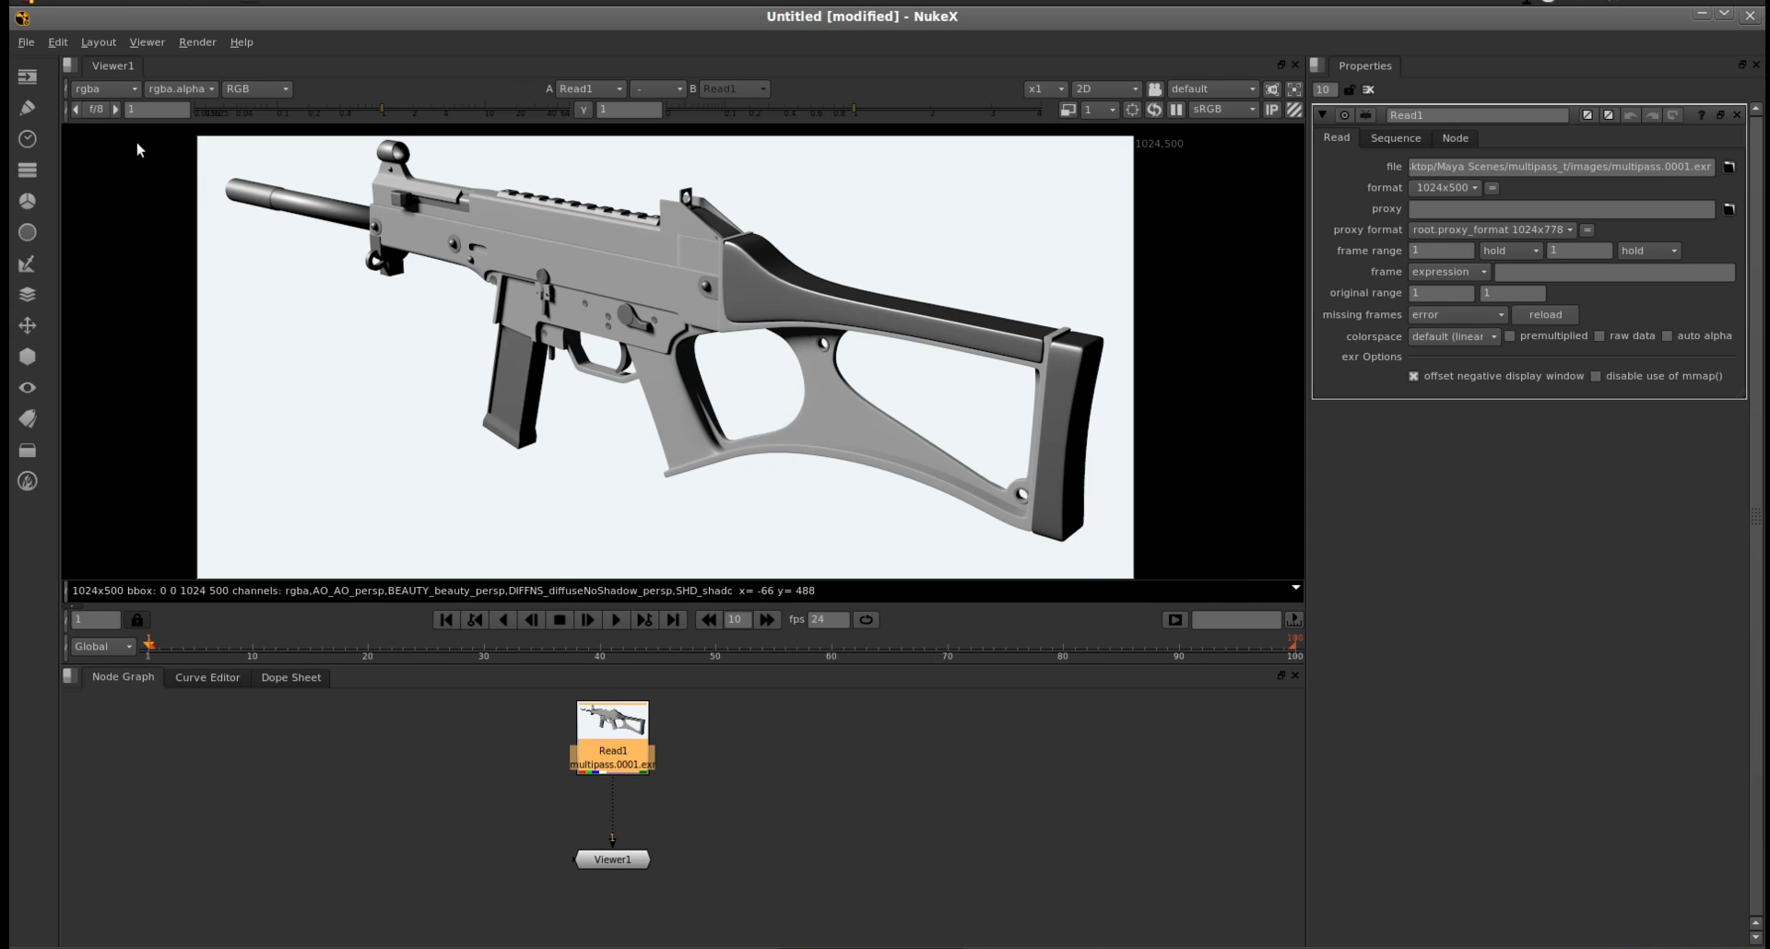
pyautogui.click(123, 88)
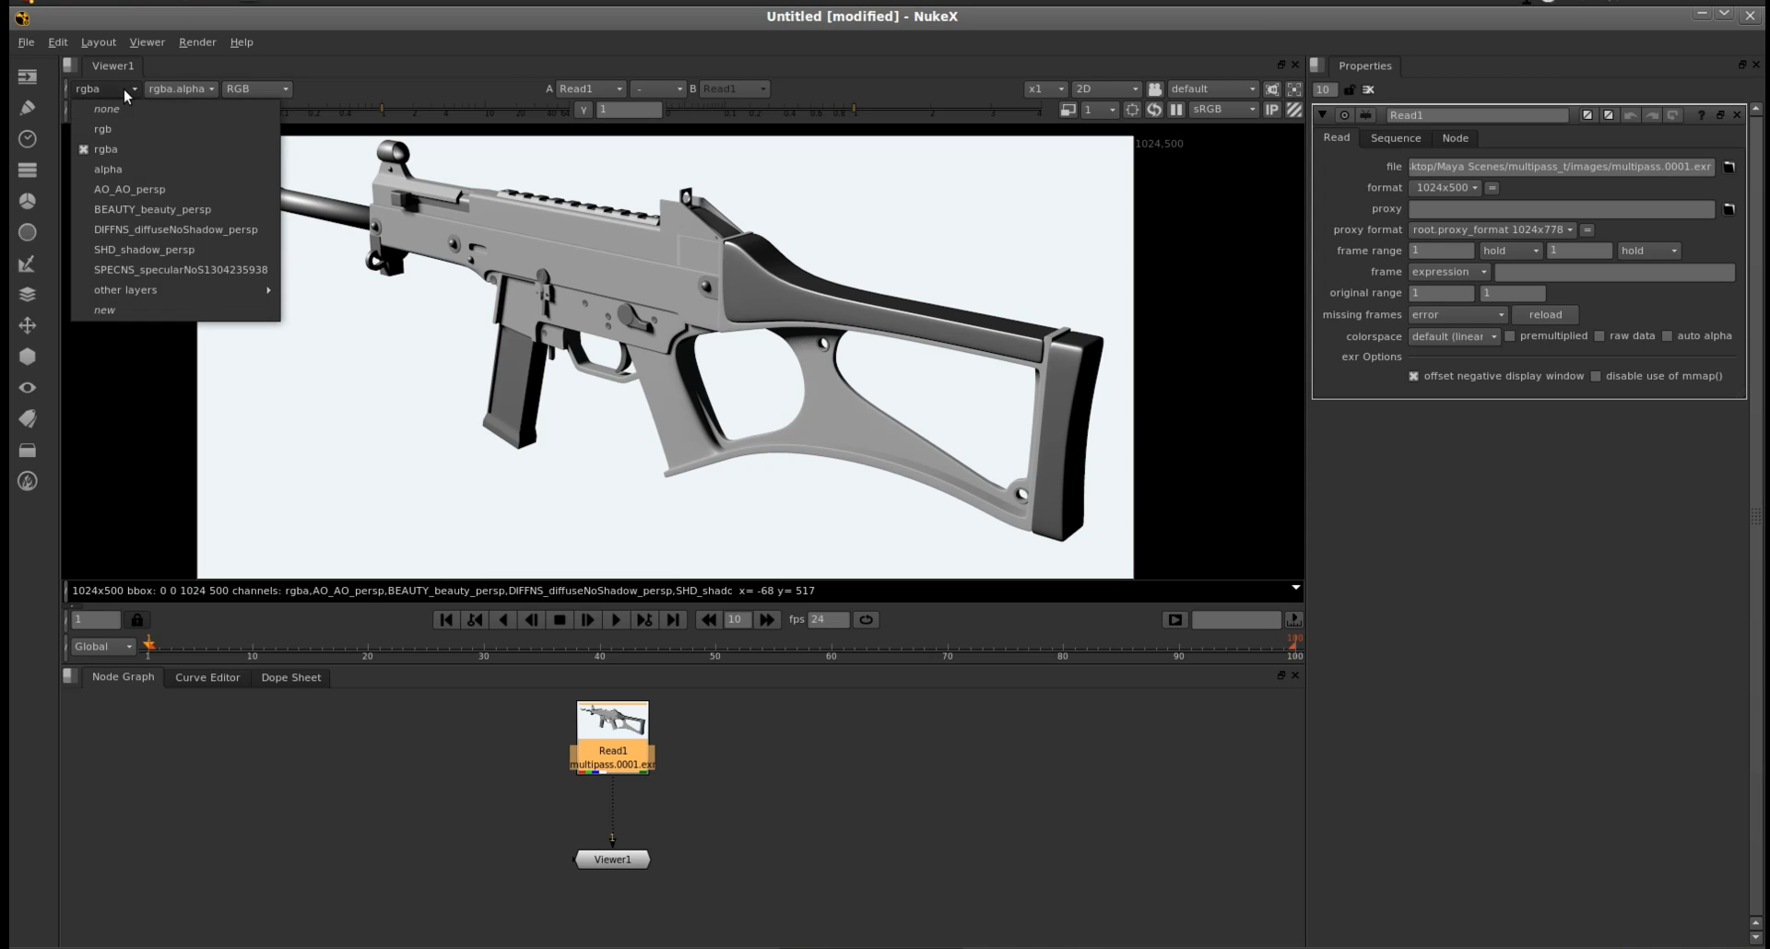
pyautogui.click(129, 189)
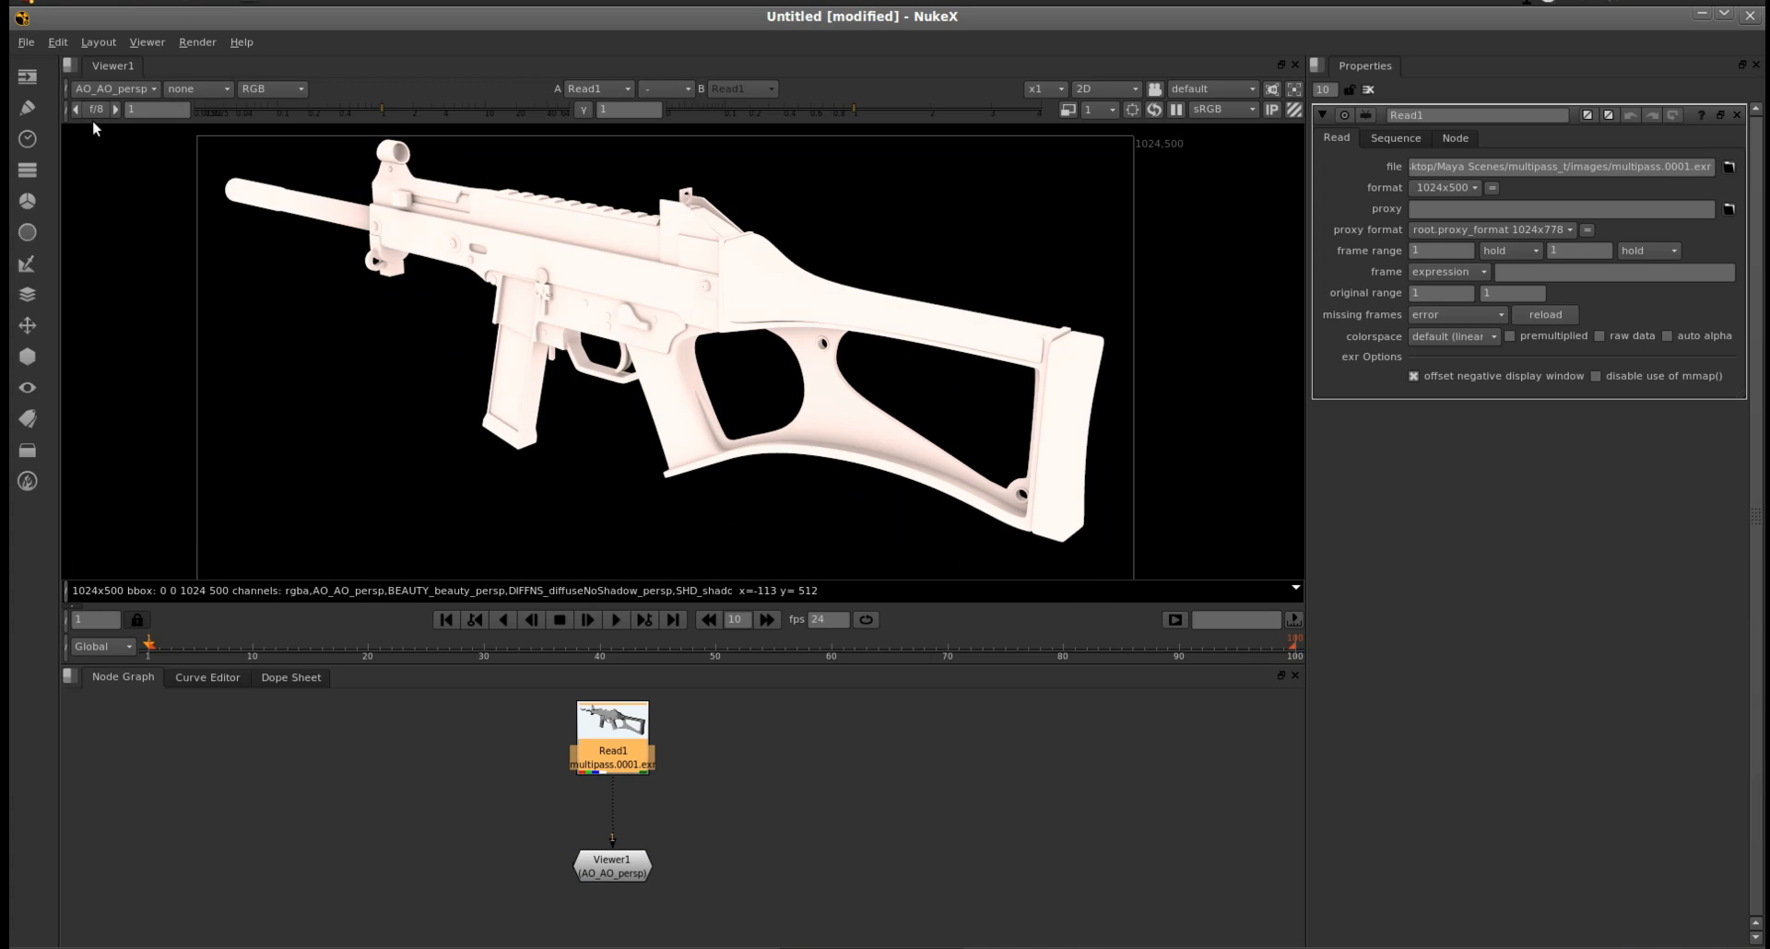
pyautogui.click(82, 89)
pyautogui.click(153, 207)
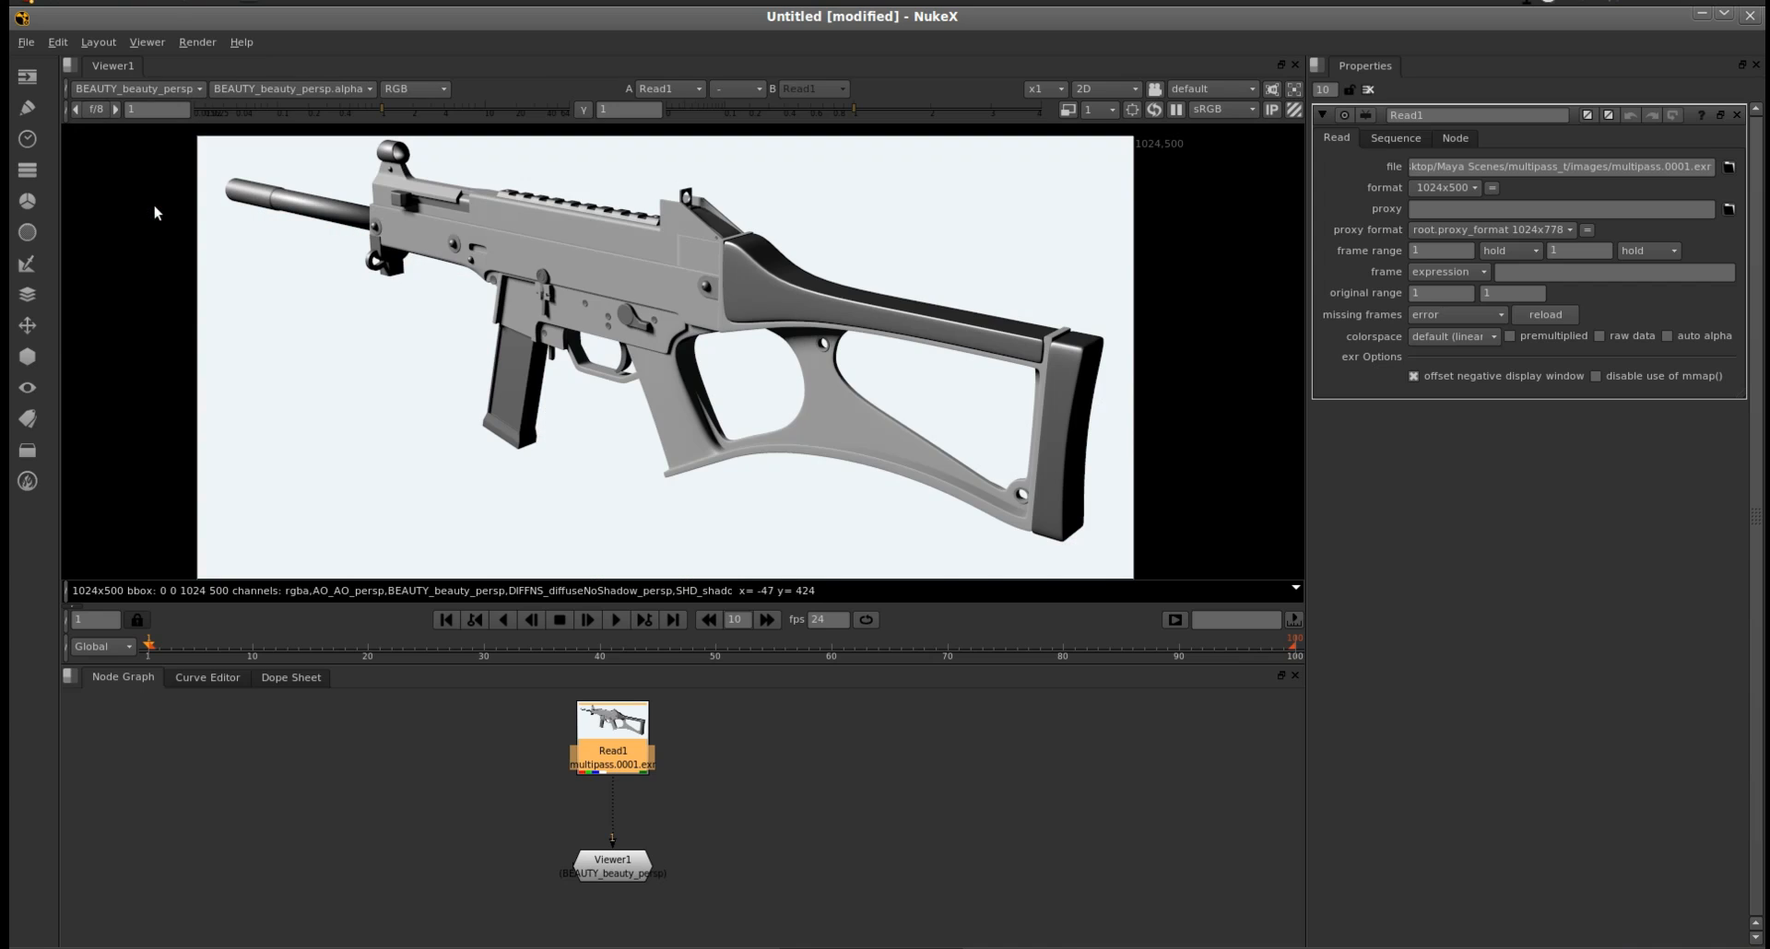
pyautogui.click(146, 92)
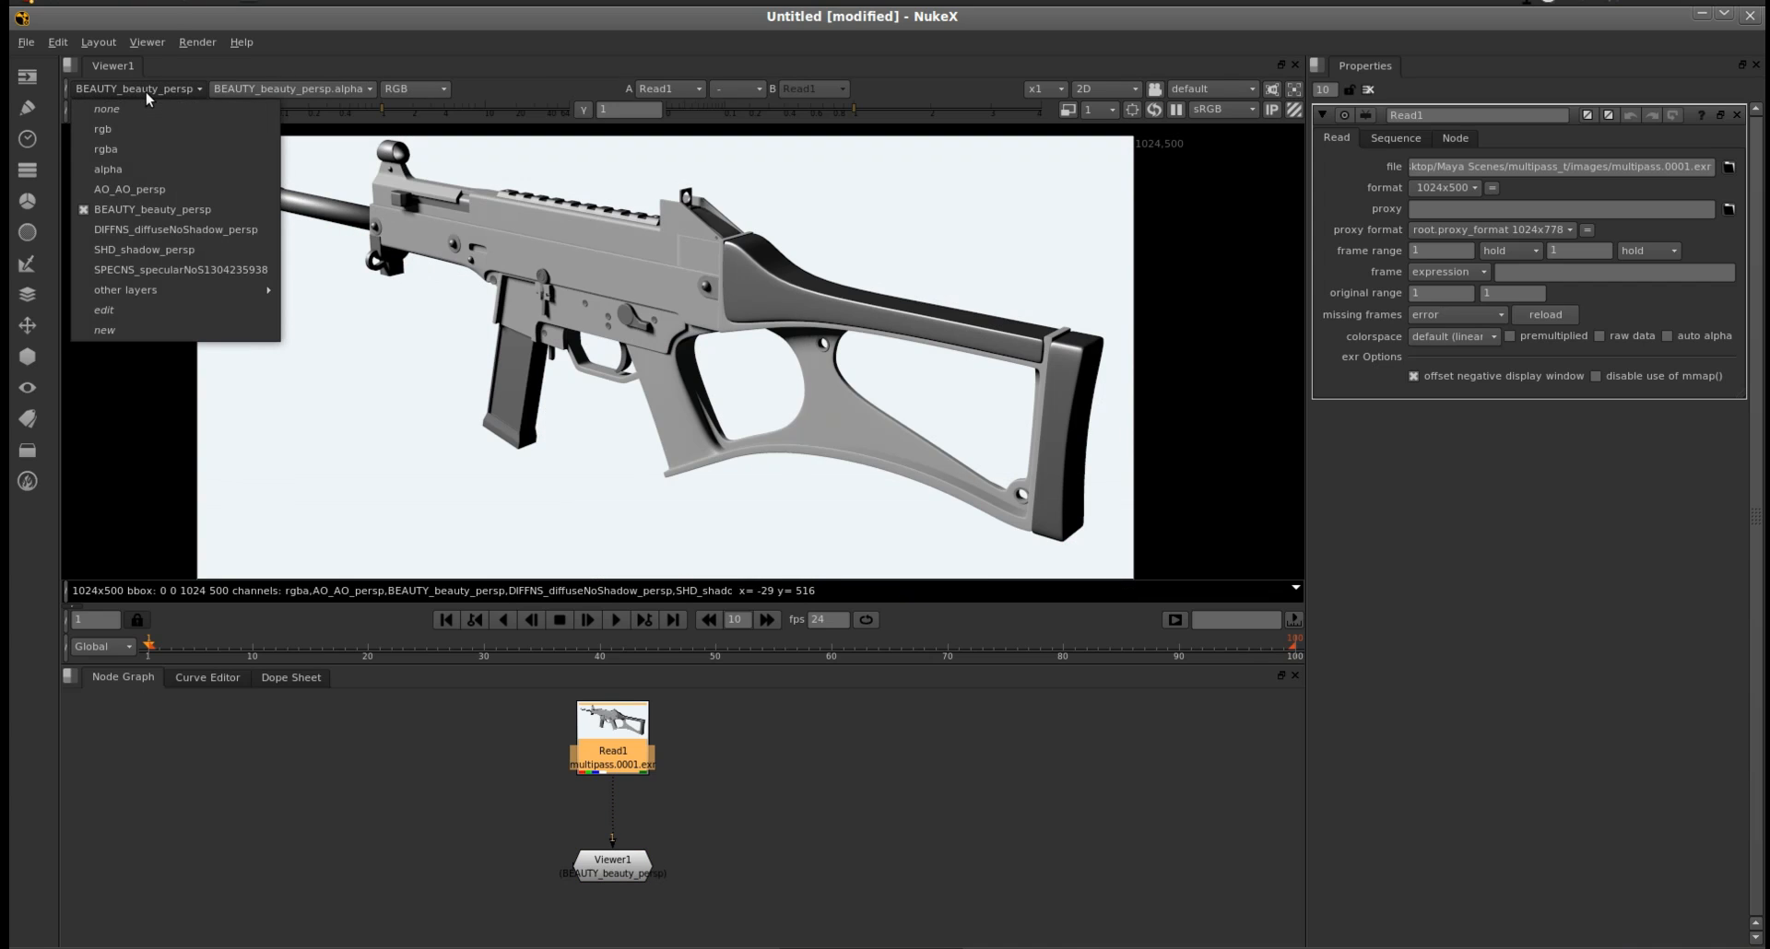
pyautogui.click(180, 231)
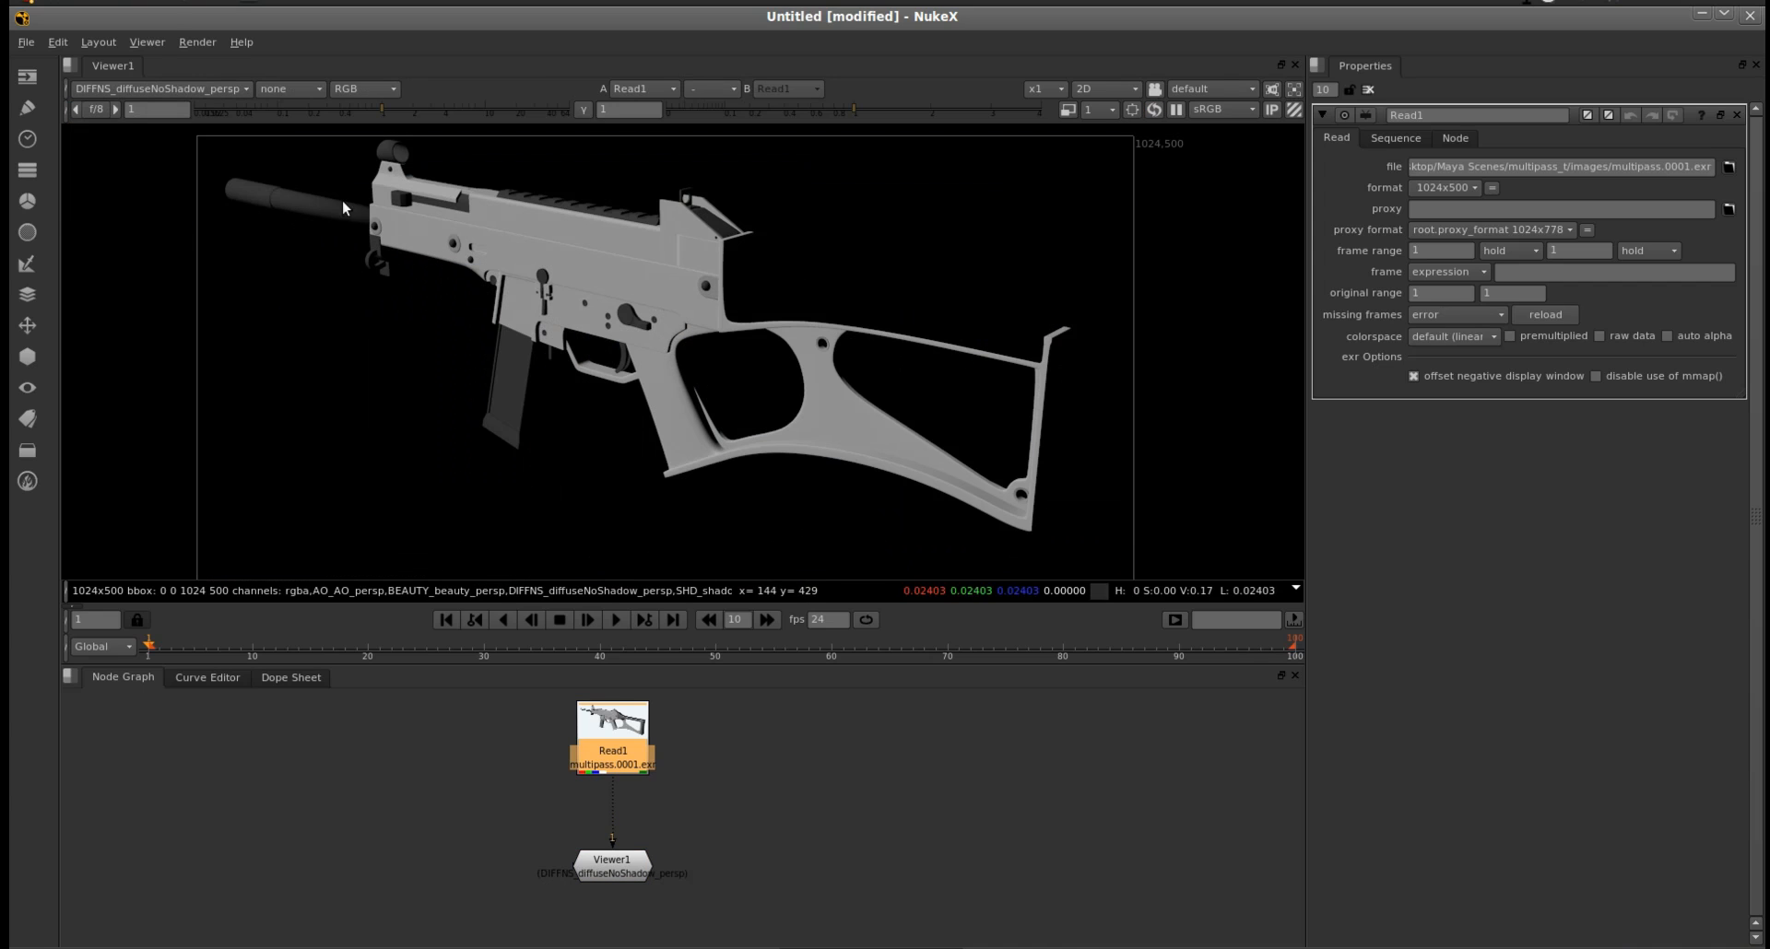
# - View the shadow and specular layers of the EXR, and return the viewer to the rgba channels
pyautogui.click(118, 91)
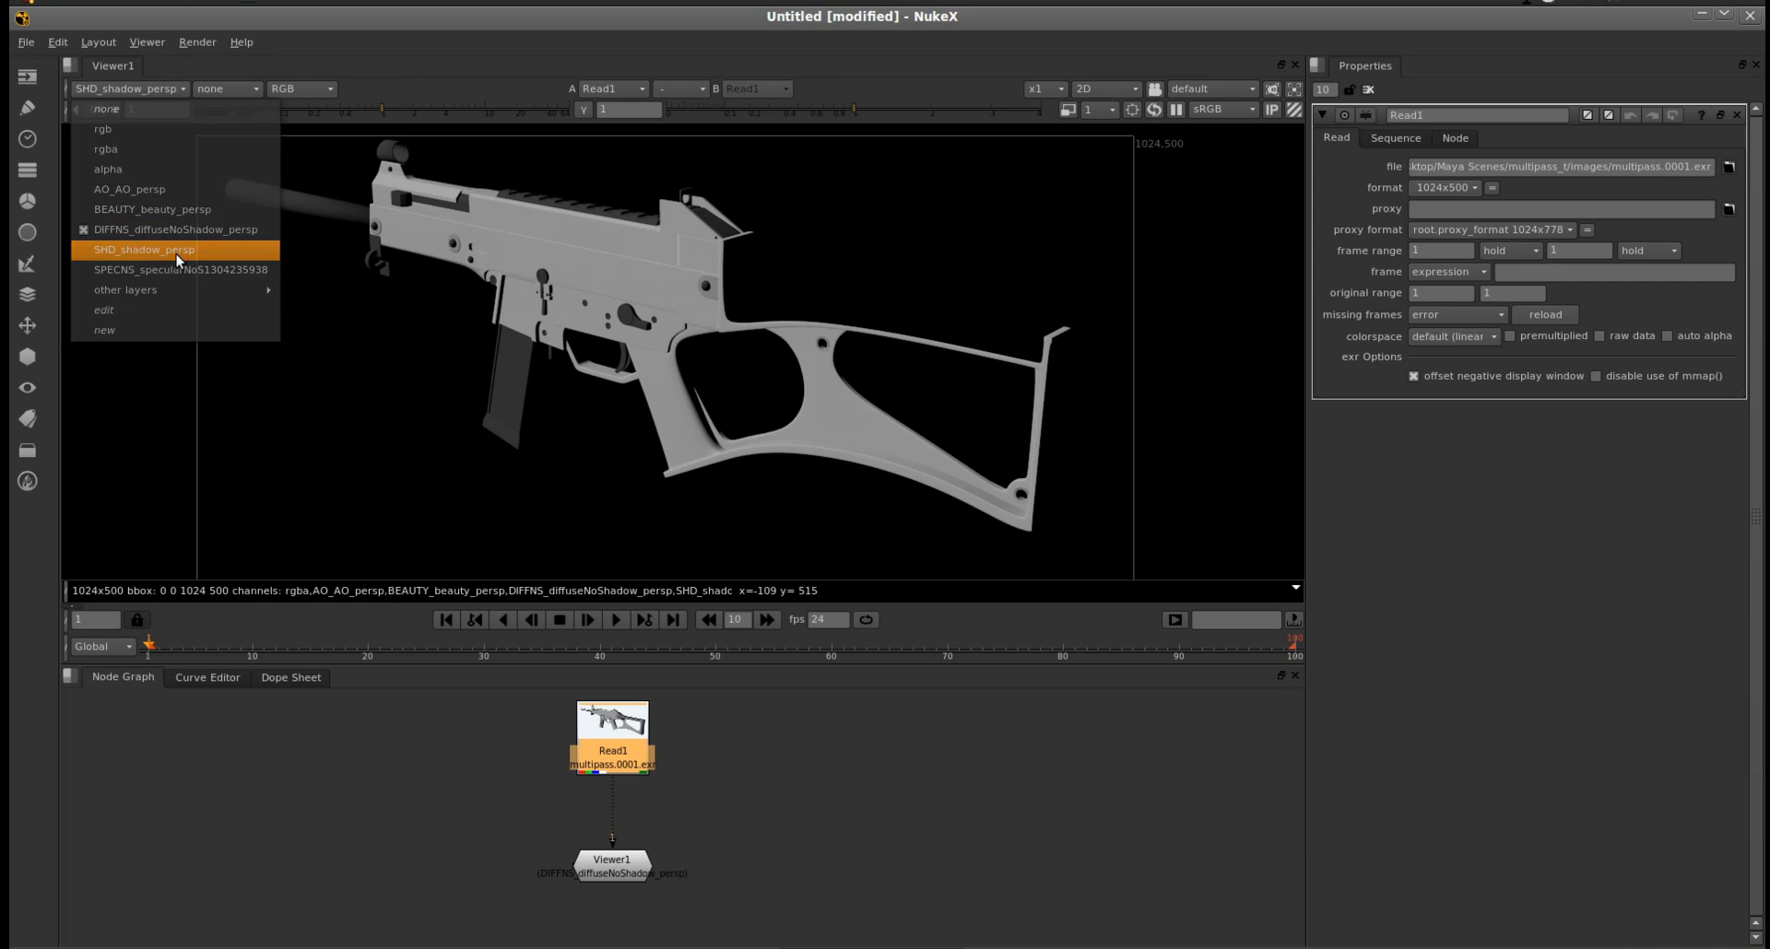
pyautogui.click(175, 250)
pyautogui.click(155, 90)
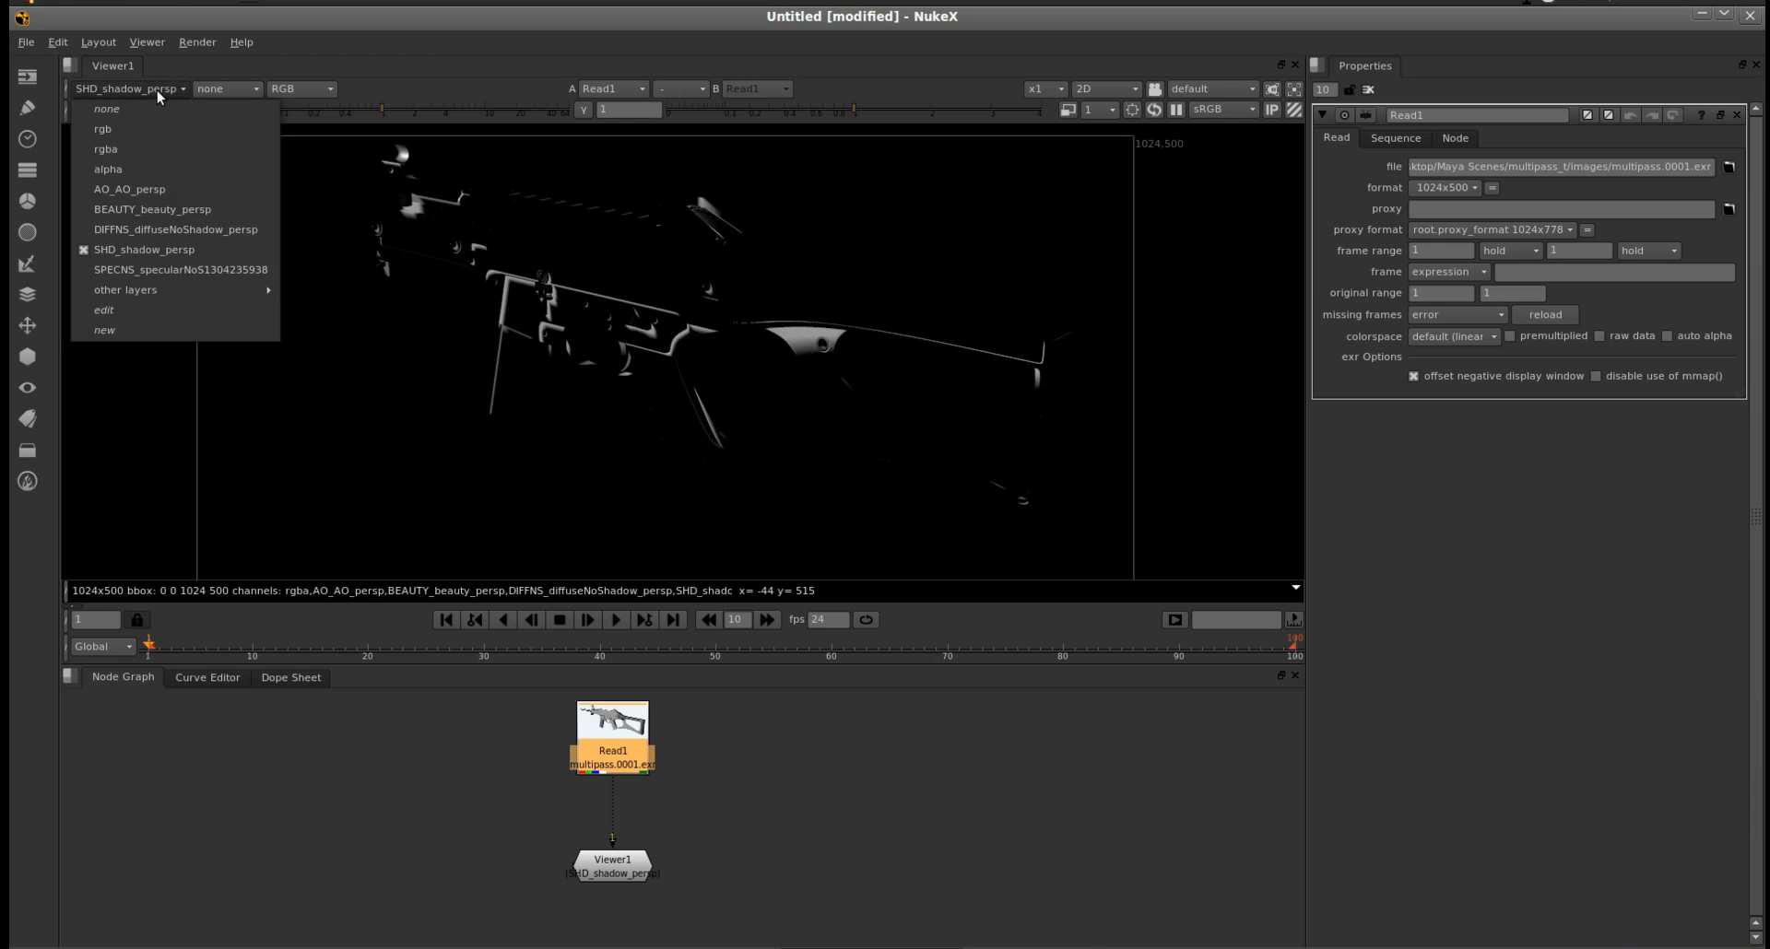
pyautogui.click(175, 270)
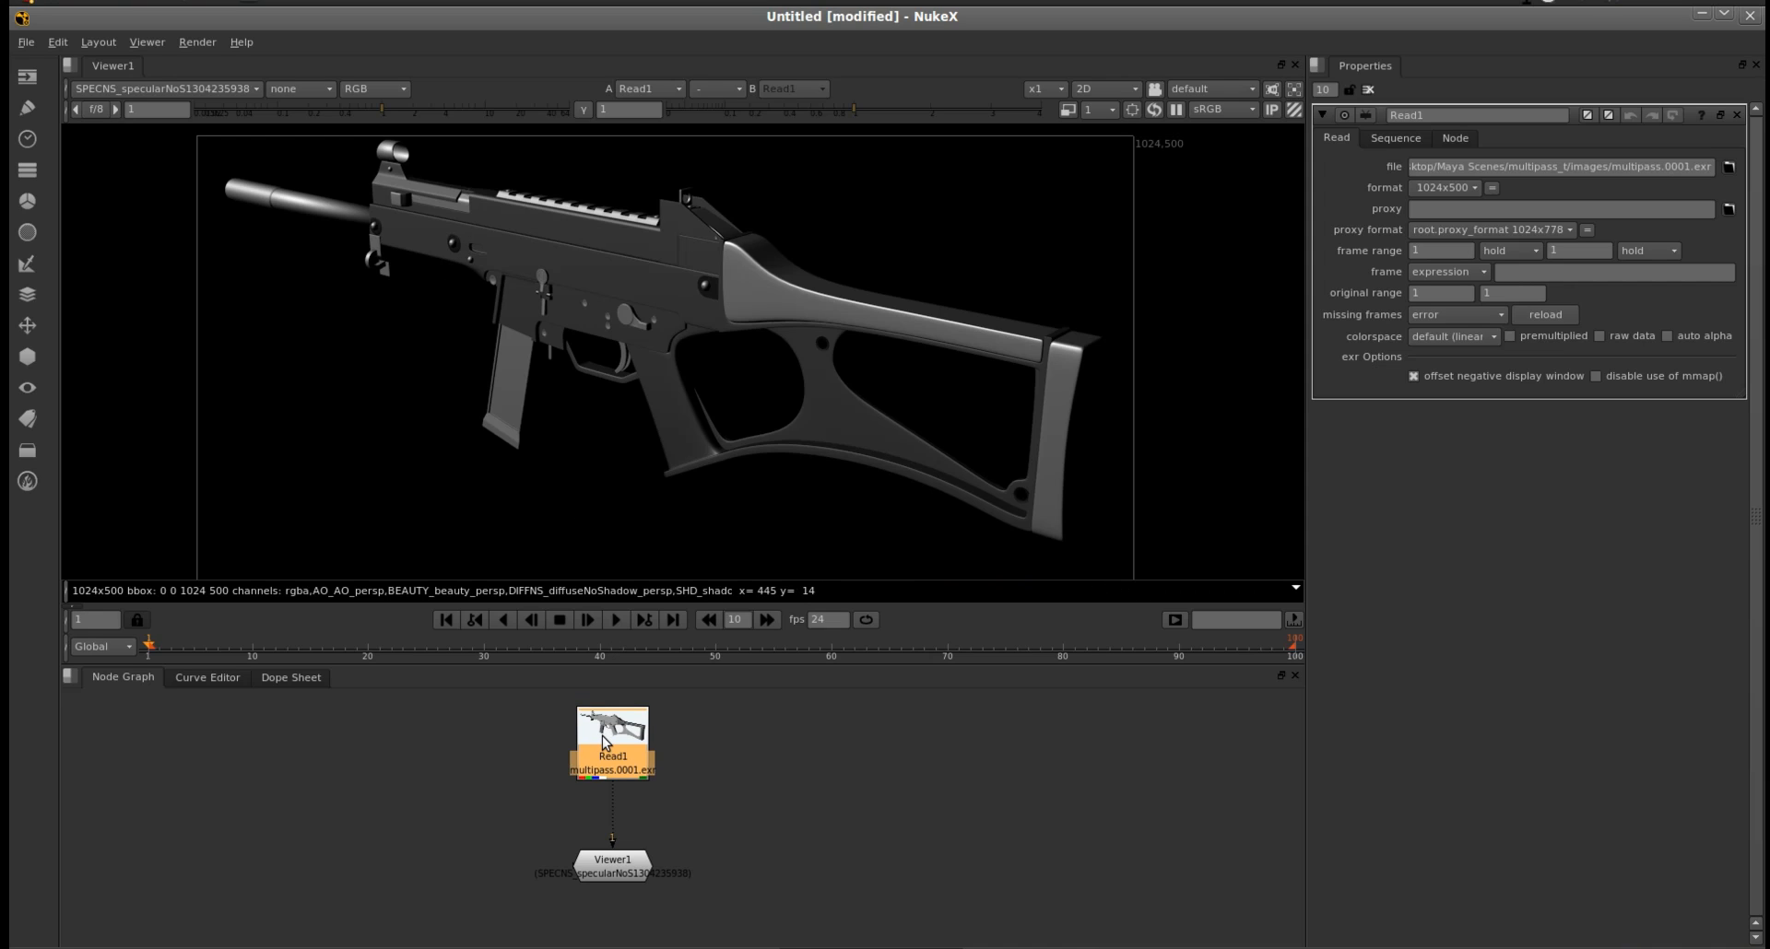
pyautogui.click(214, 87)
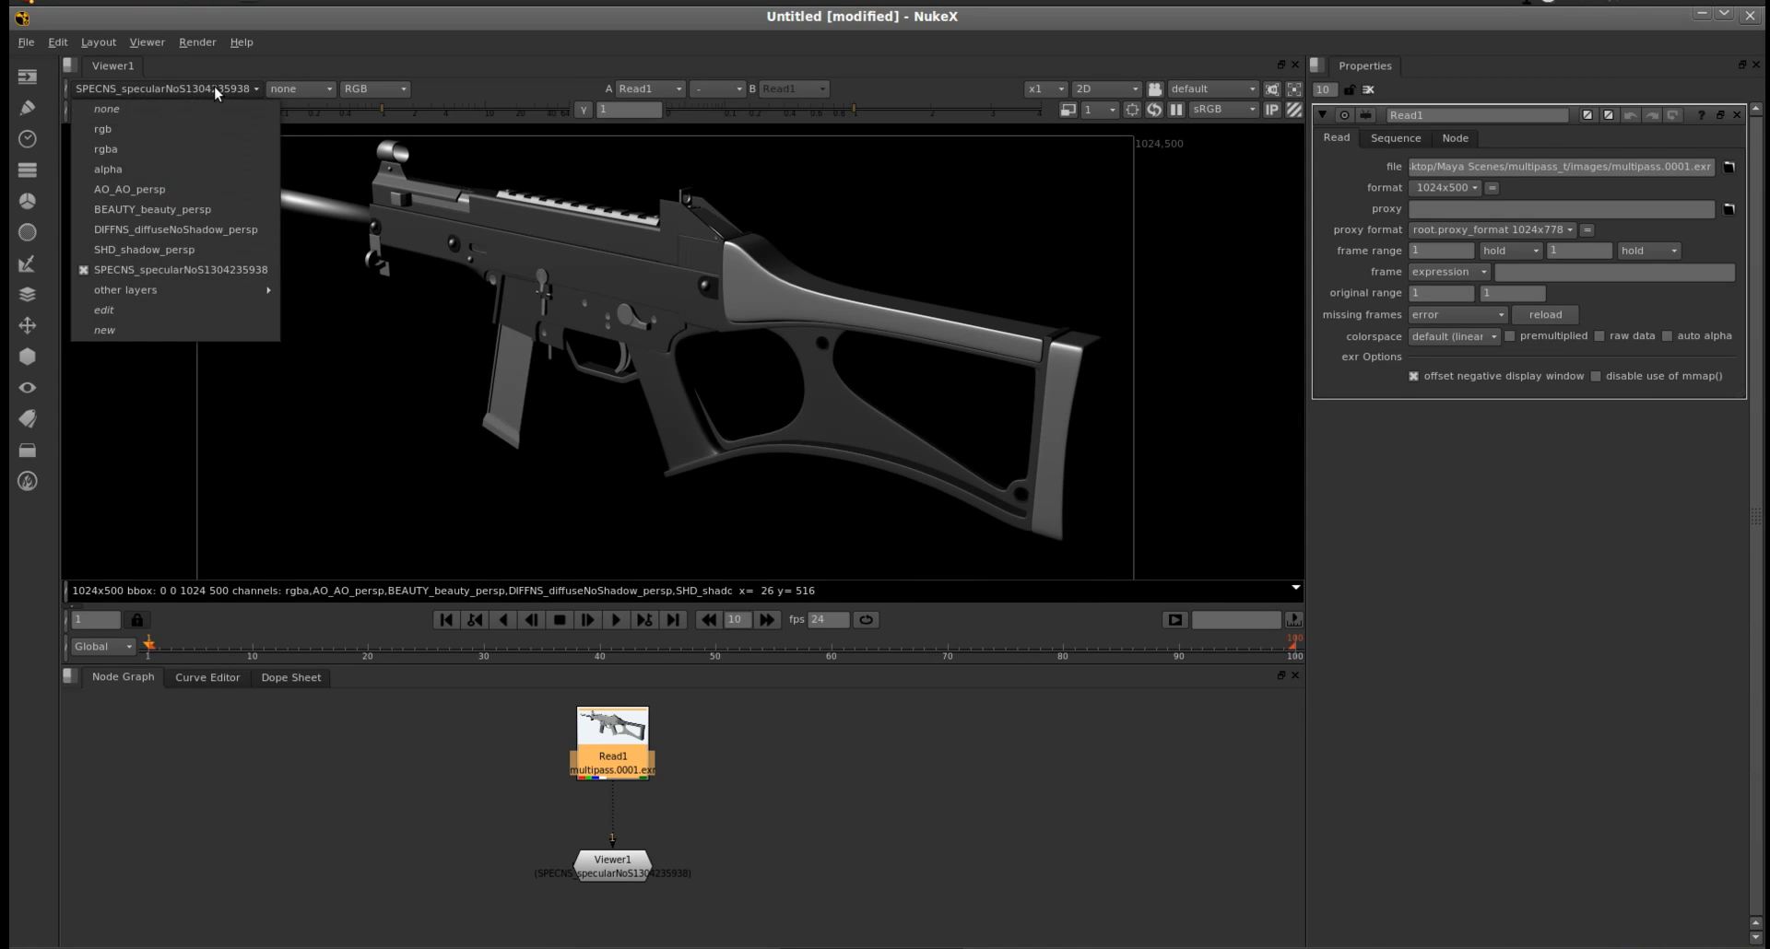
pyautogui.click(197, 149)
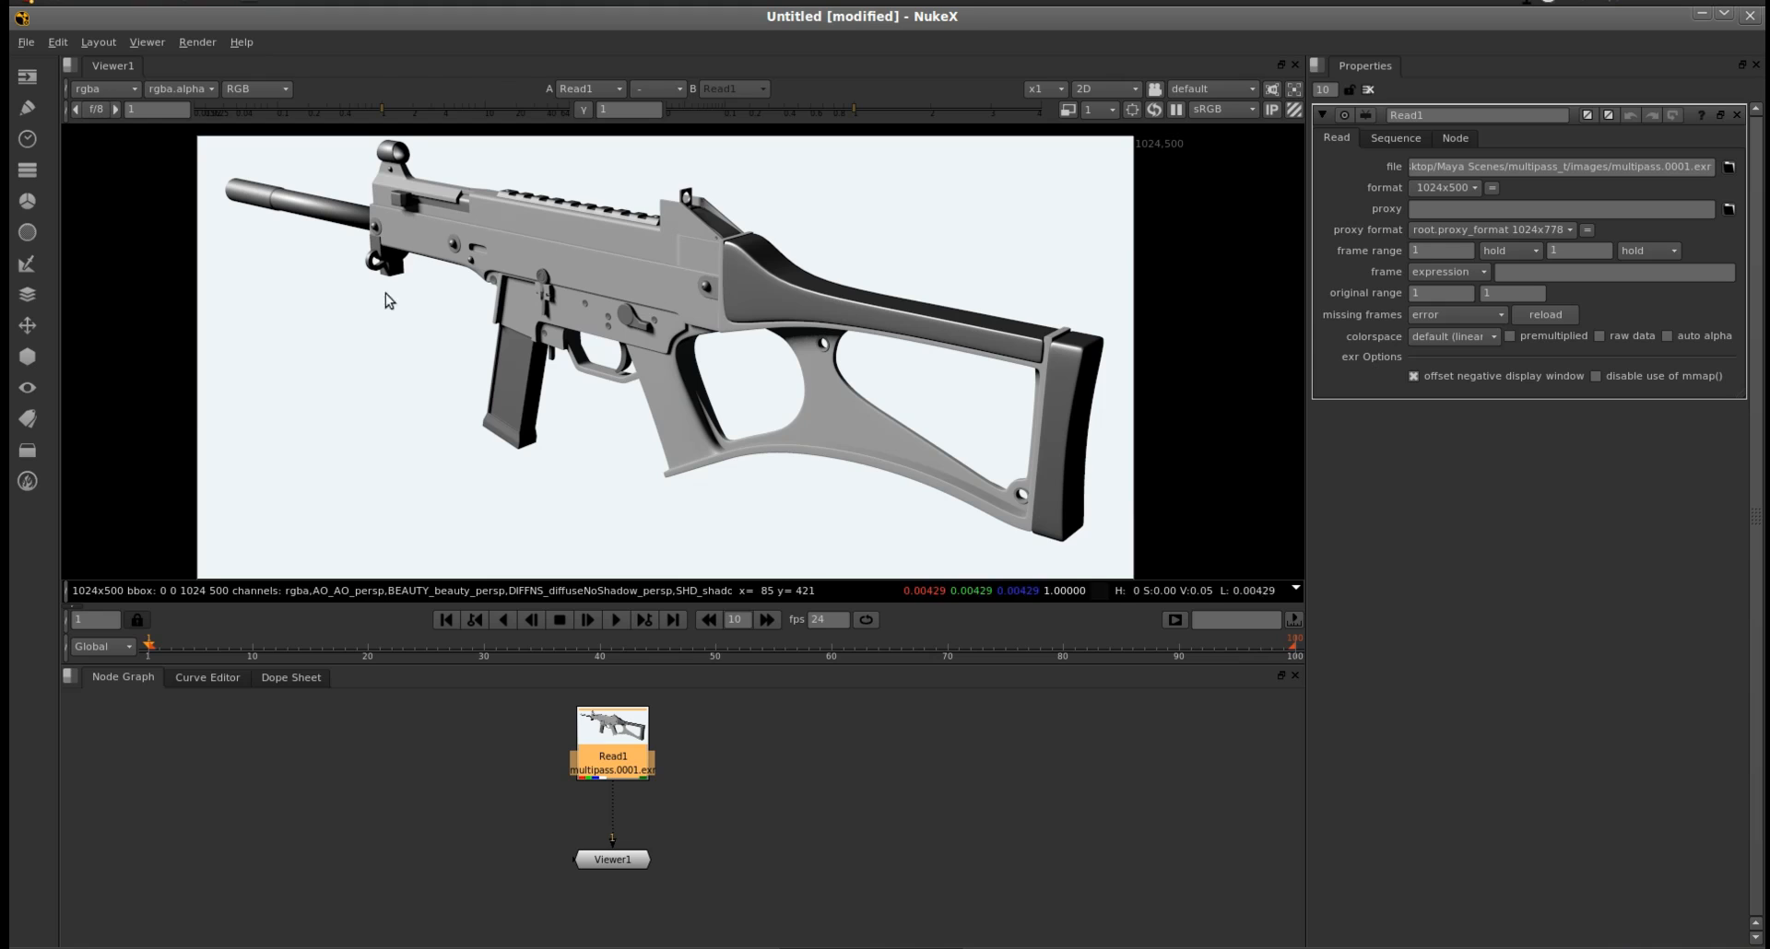
# - Add a Shuffle node, connect its input to the Read node, and place it below and to the left of that node
pyautogui.click(288, 721)
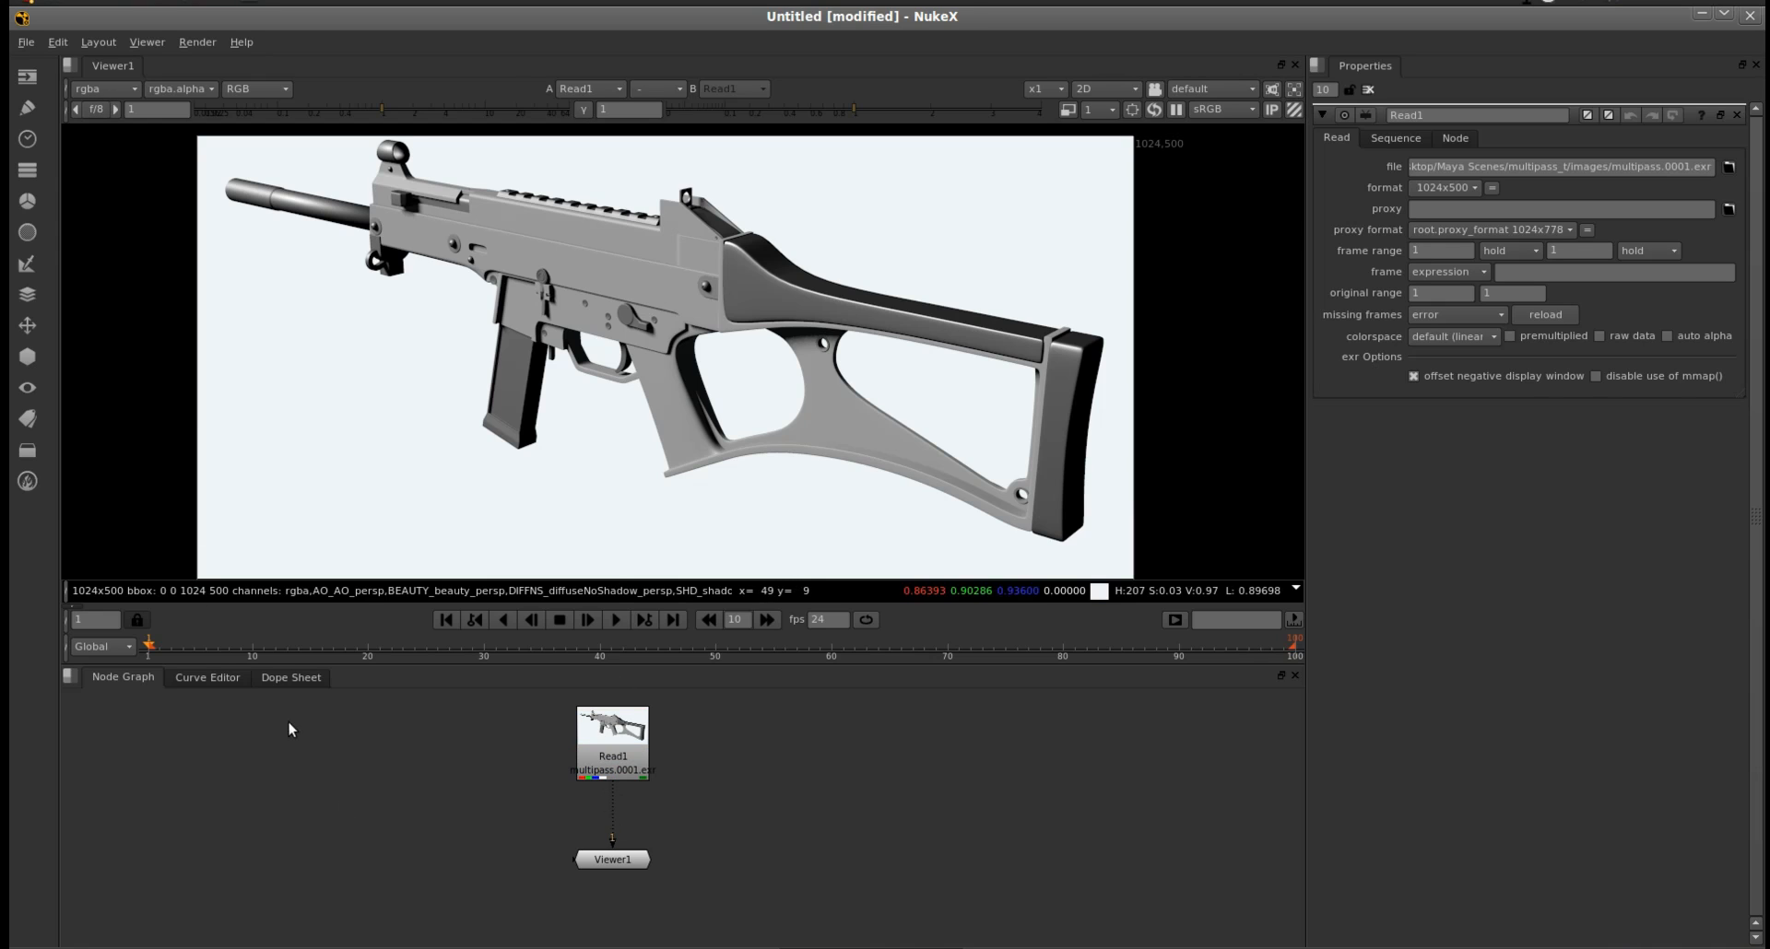
pyautogui.click(24, 169)
pyautogui.click(101, 169)
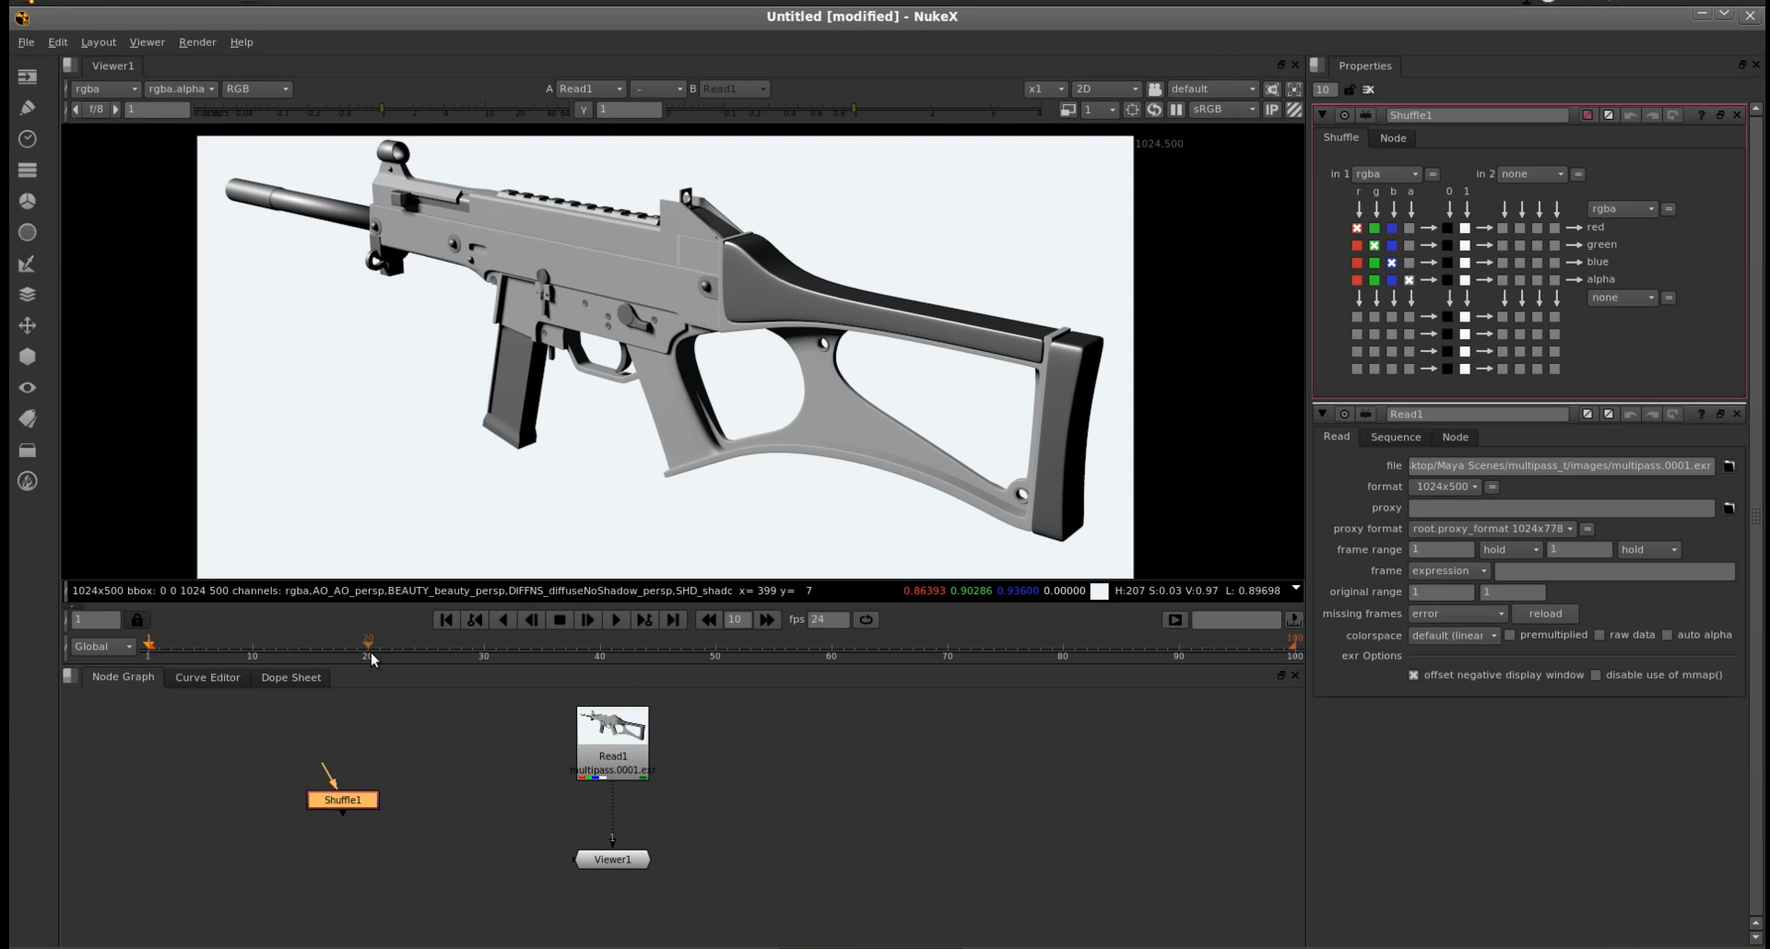
pyautogui.moveTo(346, 796); pyautogui.dragTo(615, 732)
pyautogui.moveTo(461, 799); pyautogui.dragTo(473, 797)
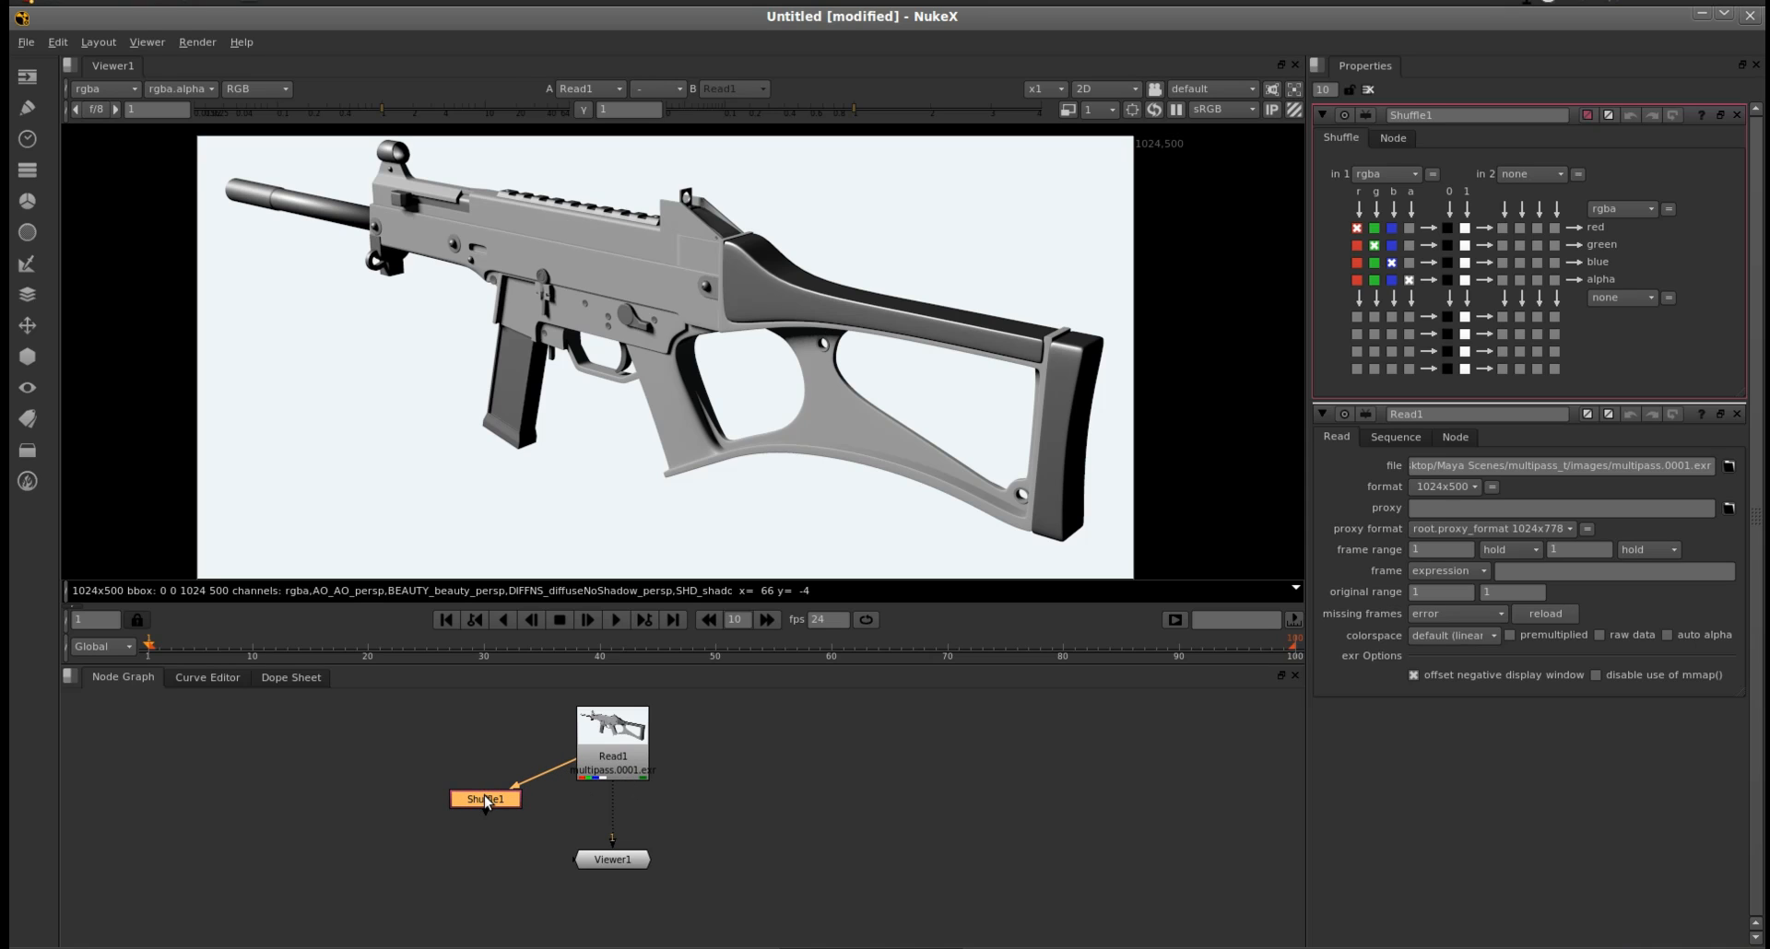
# - Route the DIFFNS_diffuseNoShadow_persp layer through the Shuffle node as its first input, with rgb as the output layer
pyautogui.click(1380, 170)
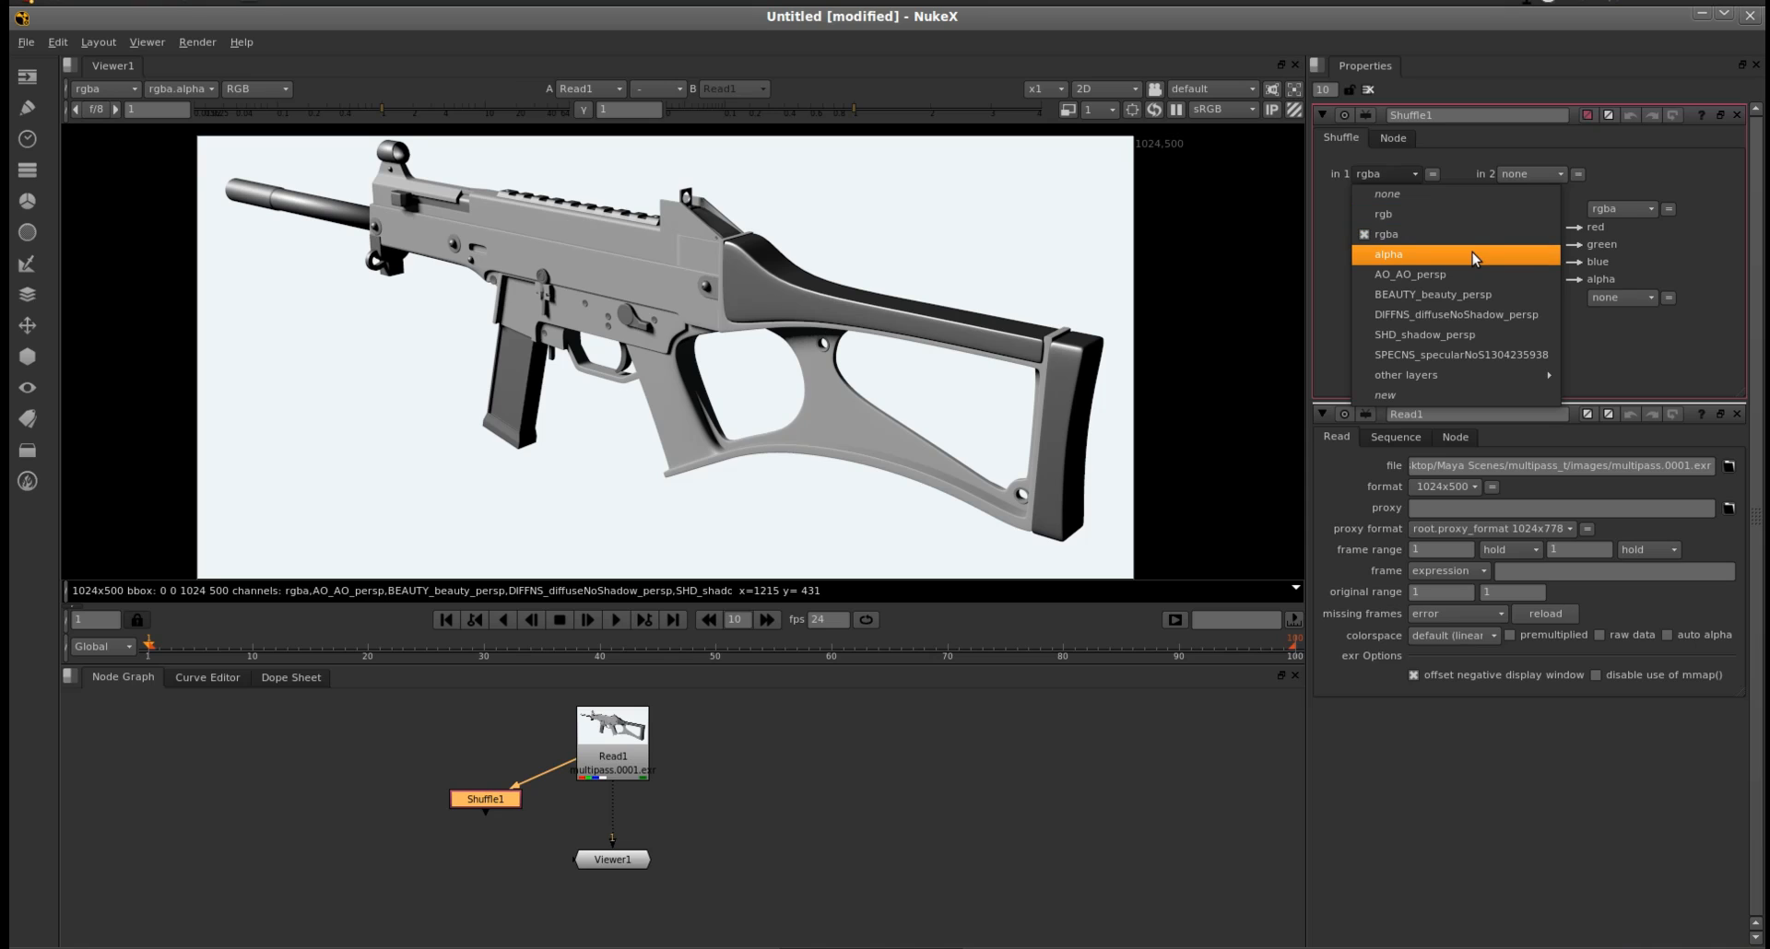
pyautogui.click(1545, 314)
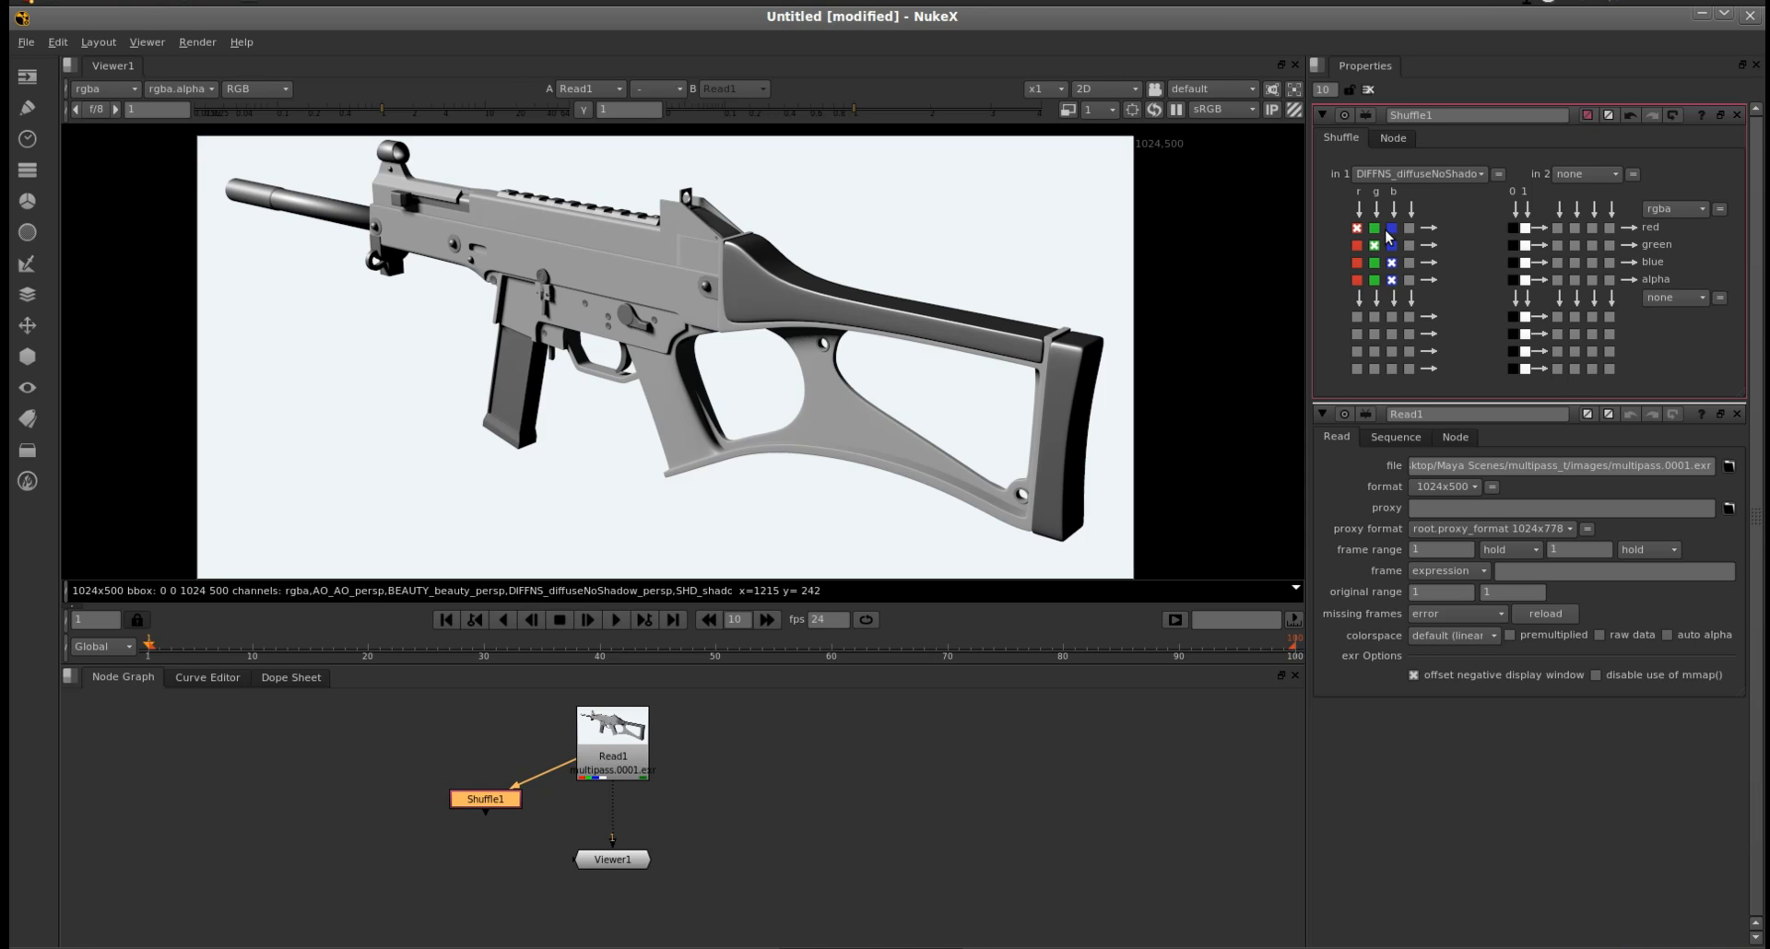
pyautogui.click(1394, 280)
pyautogui.click(1673, 209)
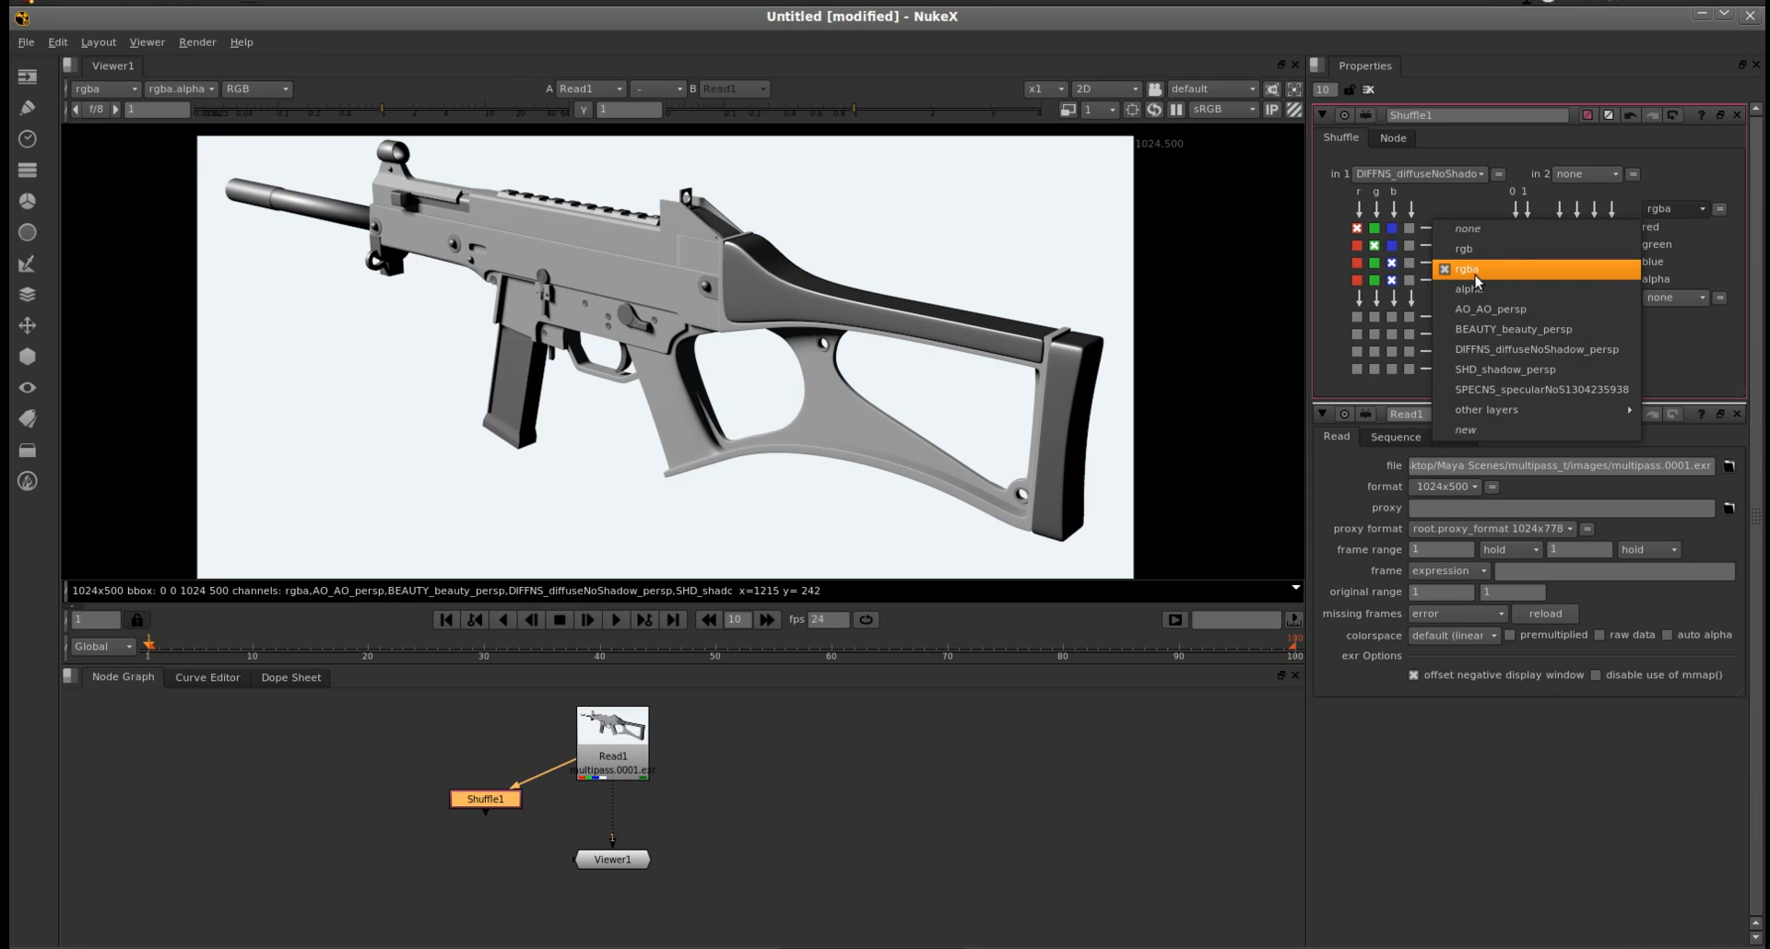
pyautogui.click(1471, 248)
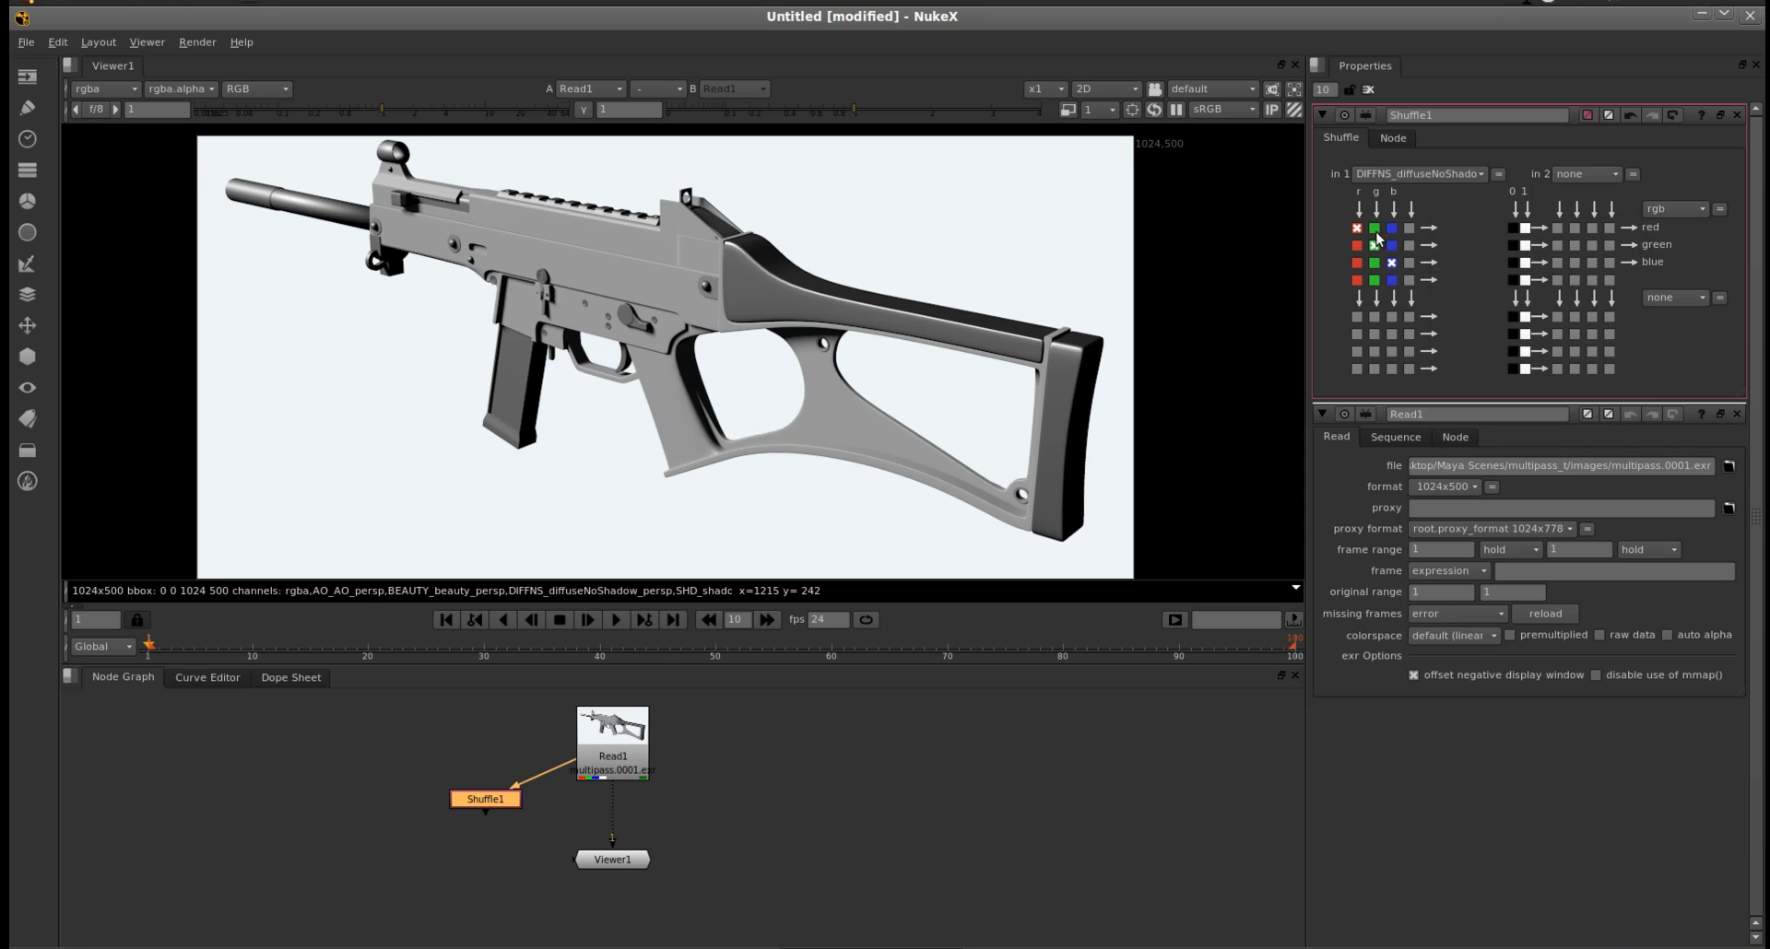
# - Rename the diffuse Shuffle node as dif
pyautogui.click(759, 740)
pyautogui.click(468, 798)
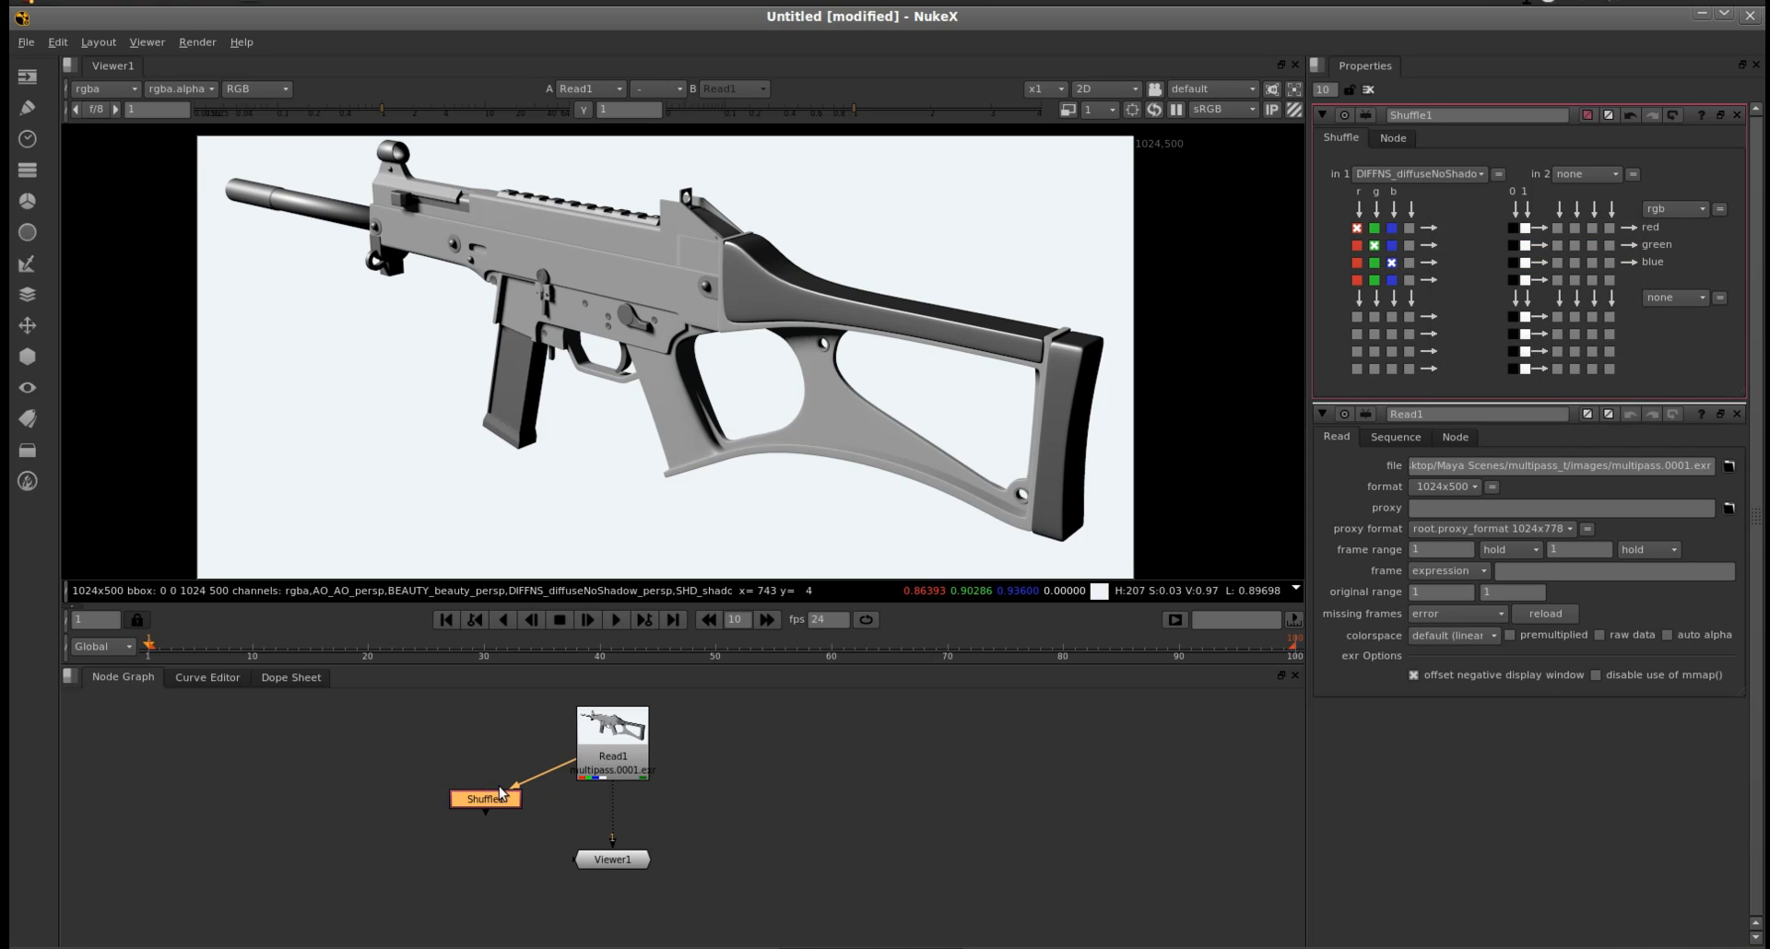
pyautogui.write('n')
pyautogui.write('dif')
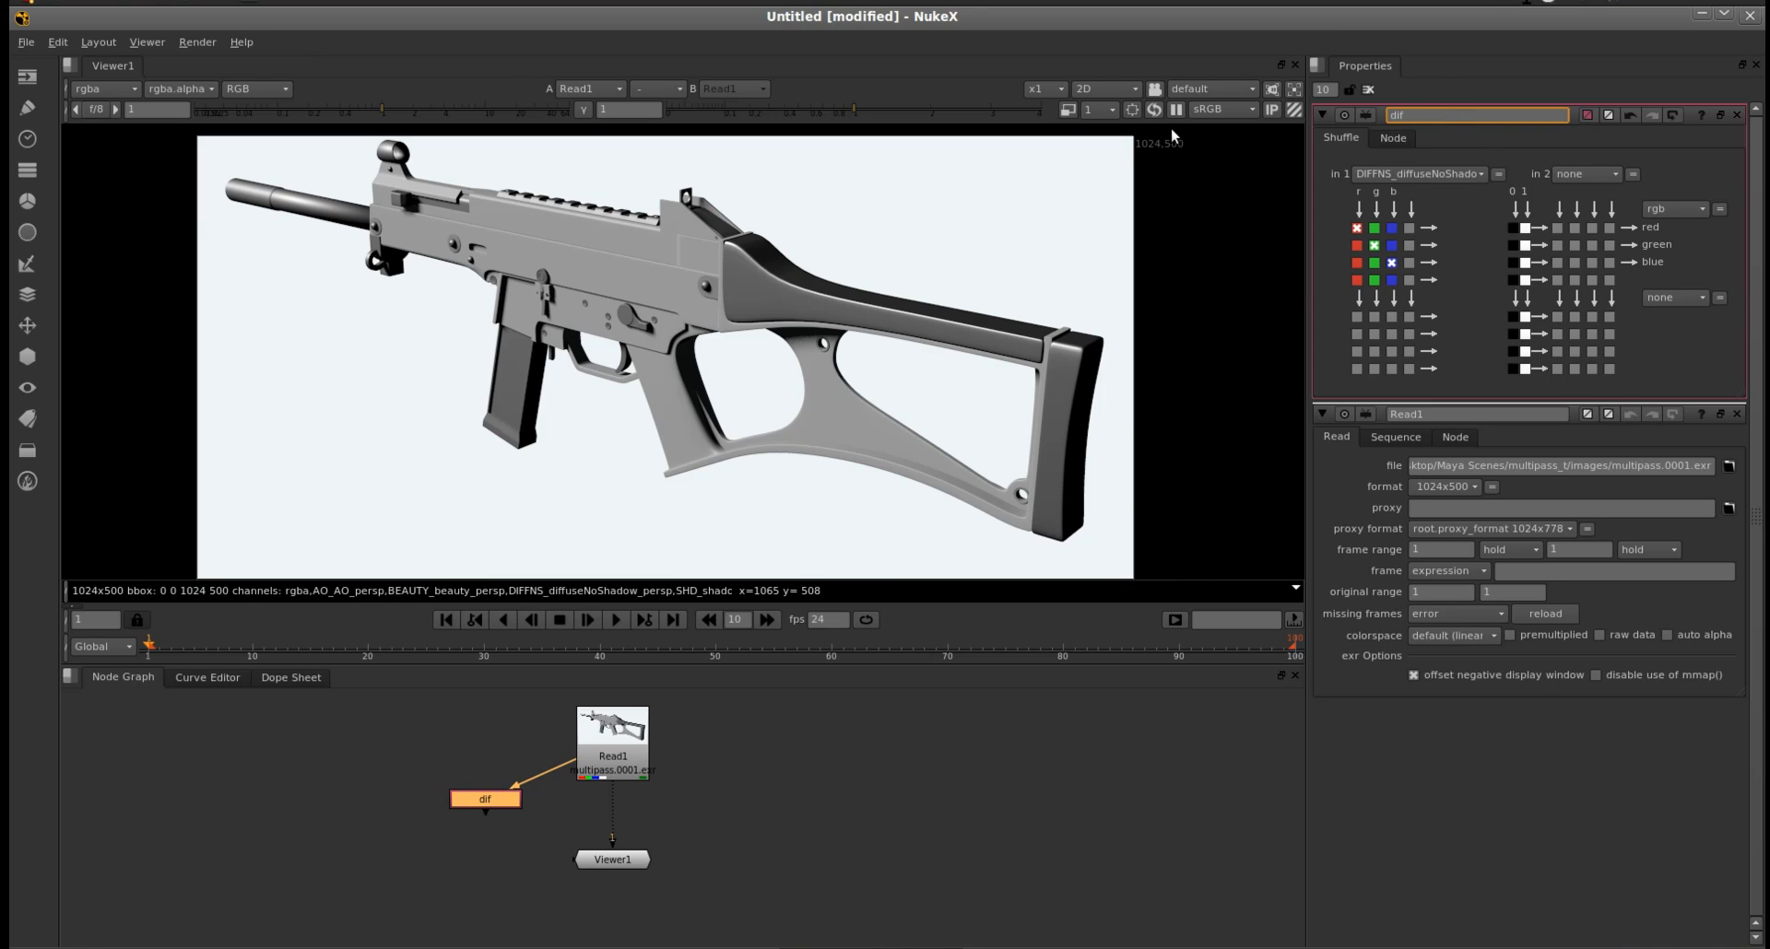
# - Connect the dif node to the Viewer's second input, display it, and move the node farther away from the Read node
pyautogui.moveTo(486, 811); pyautogui.dragTo(606, 865)
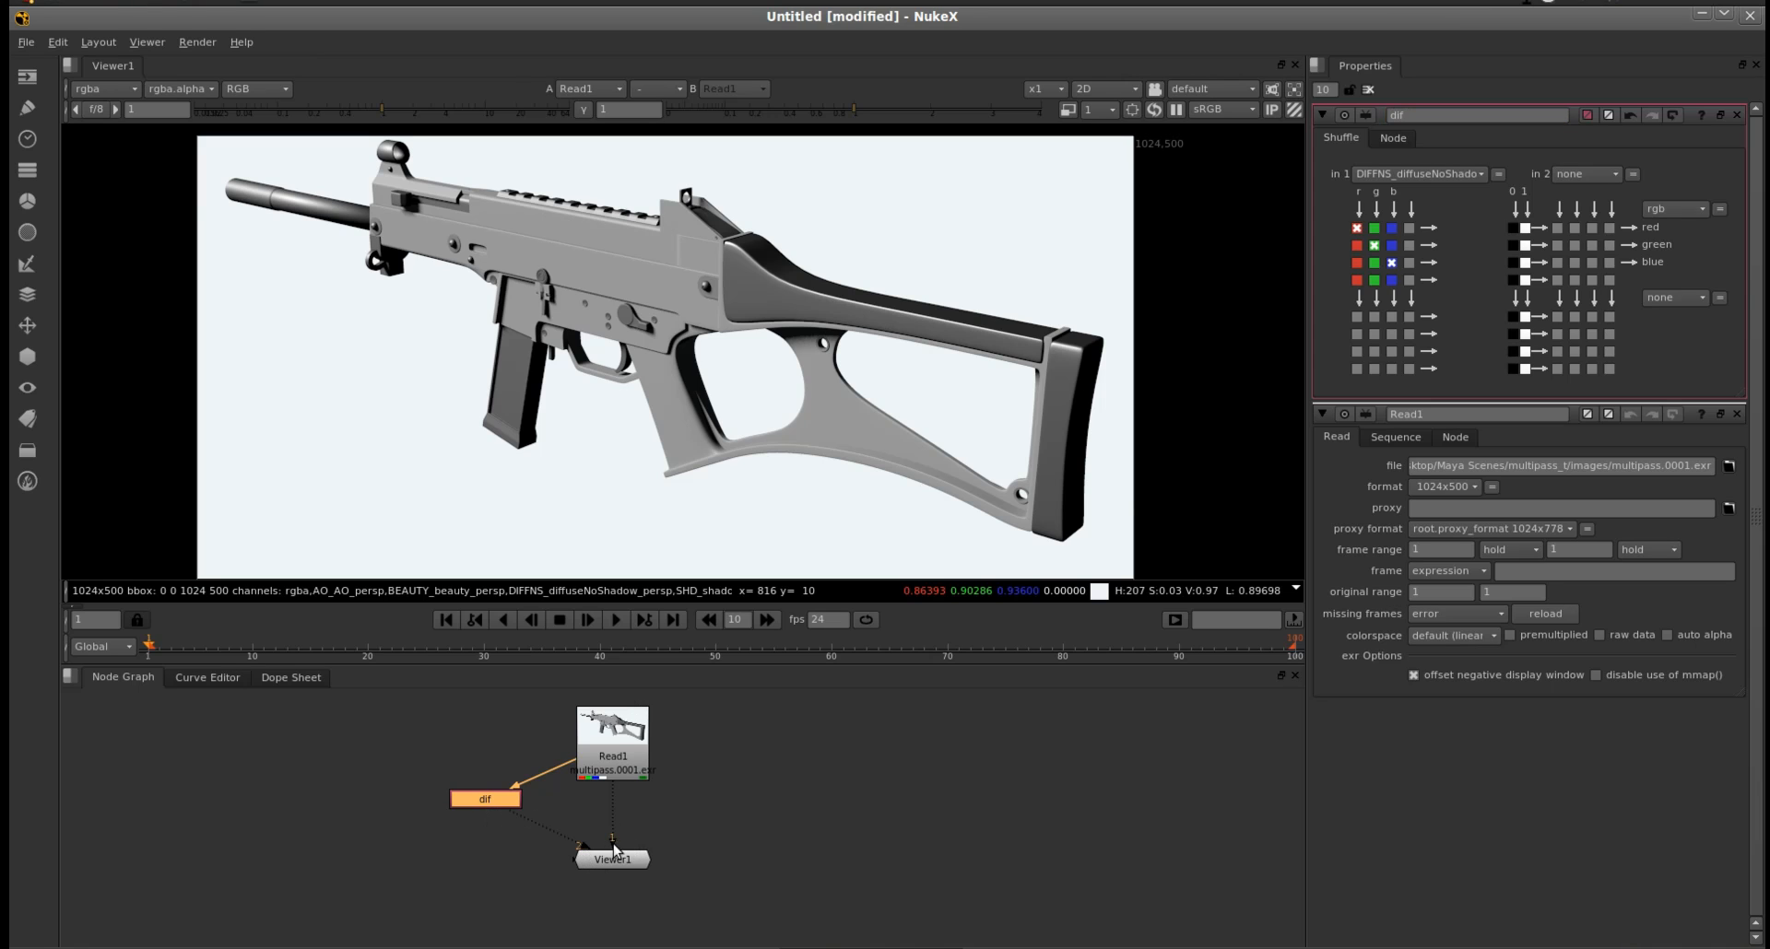
pyautogui.press('2')
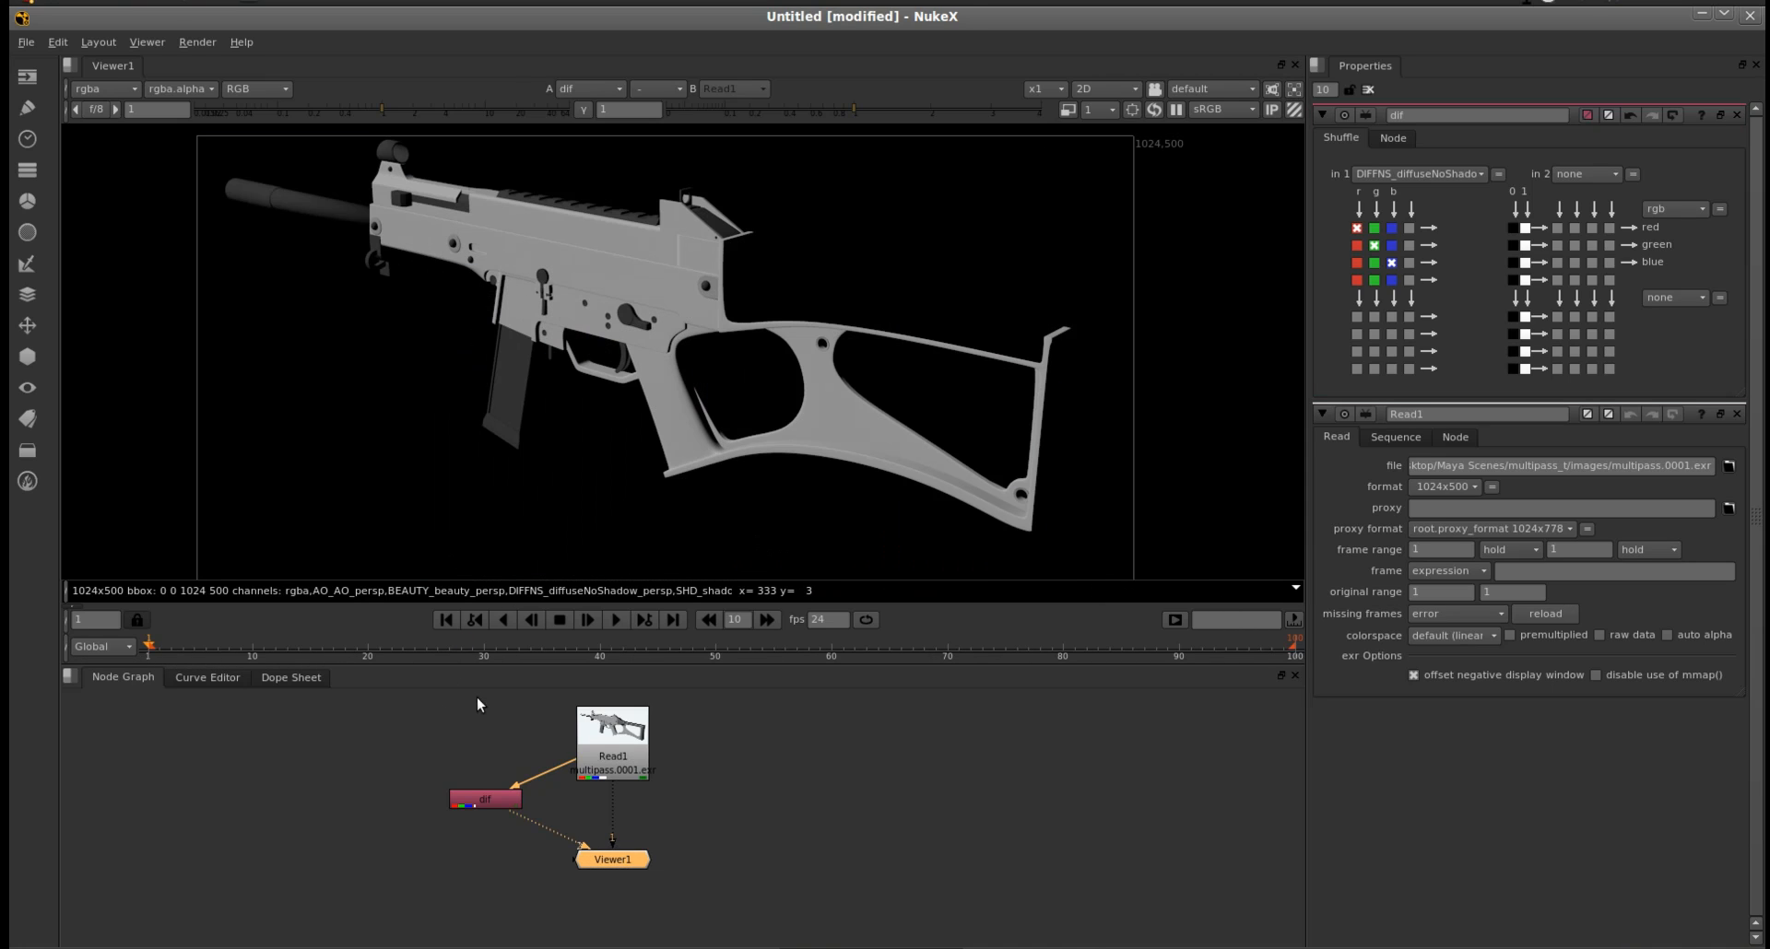
pyautogui.moveTo(483, 799); pyautogui.dragTo(406, 784)
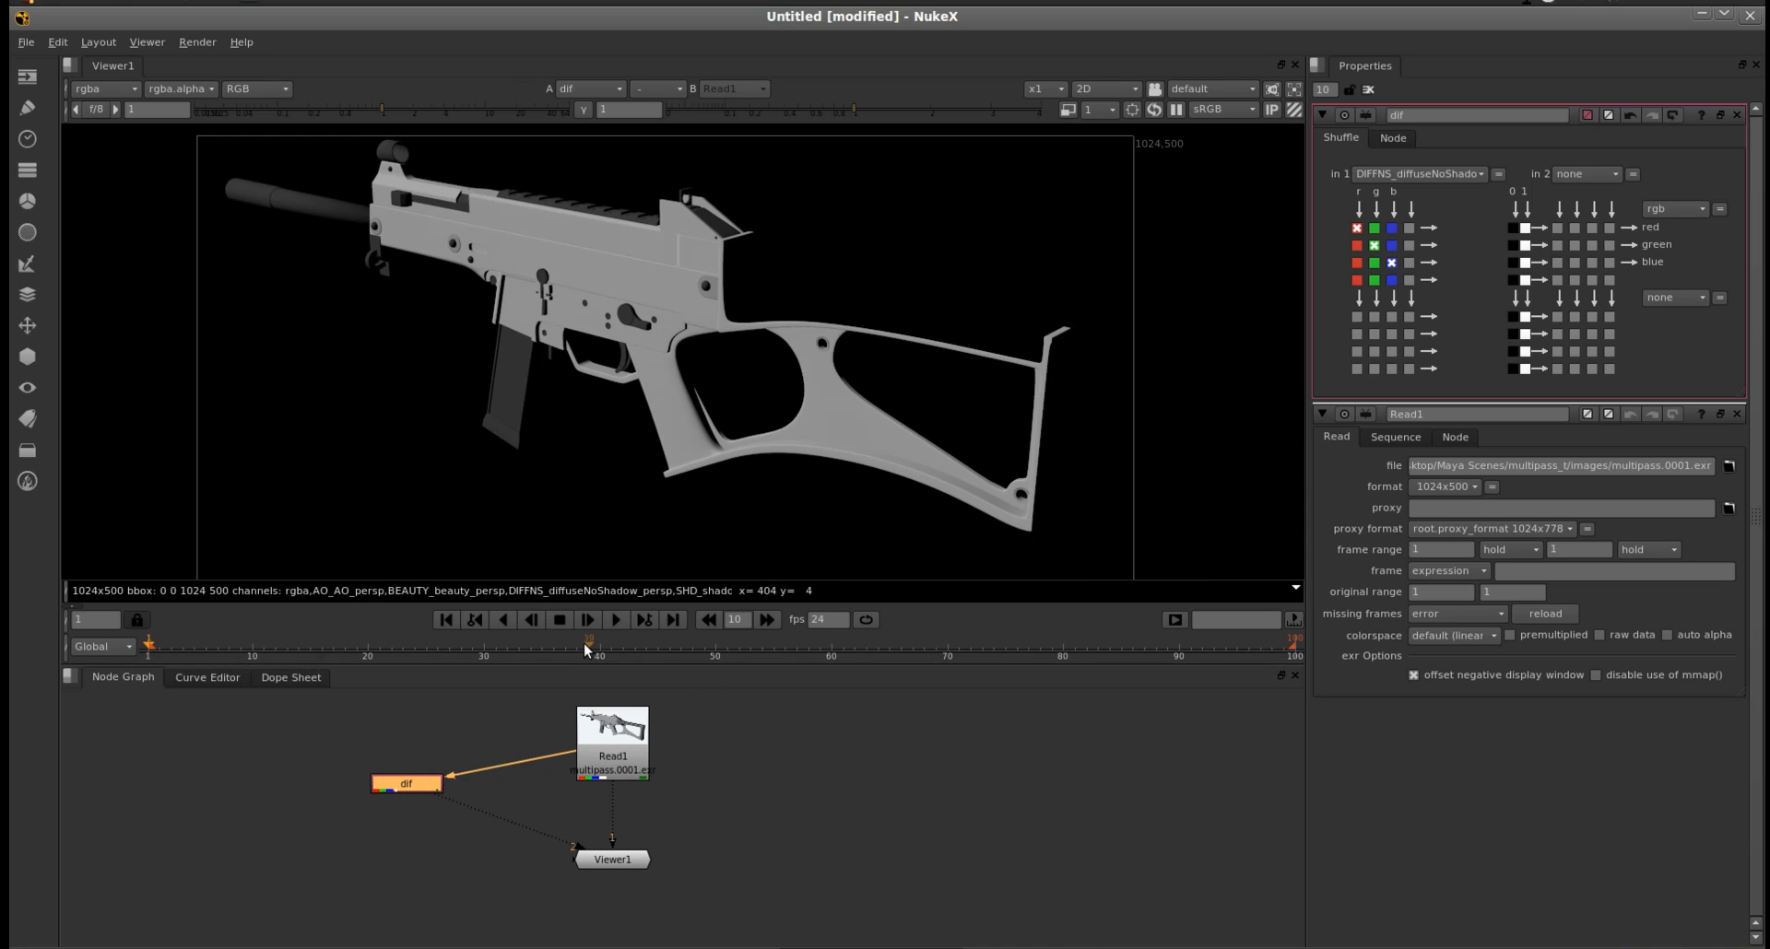
# - Add a second Shuffle node fed by the Read node, and move the Viewer node lower to make room
pyautogui.click(147, 757)
pyautogui.click(30, 170)
pyautogui.click(84, 170)
pyautogui.moveTo(165, 761); pyautogui.dragTo(633, 732)
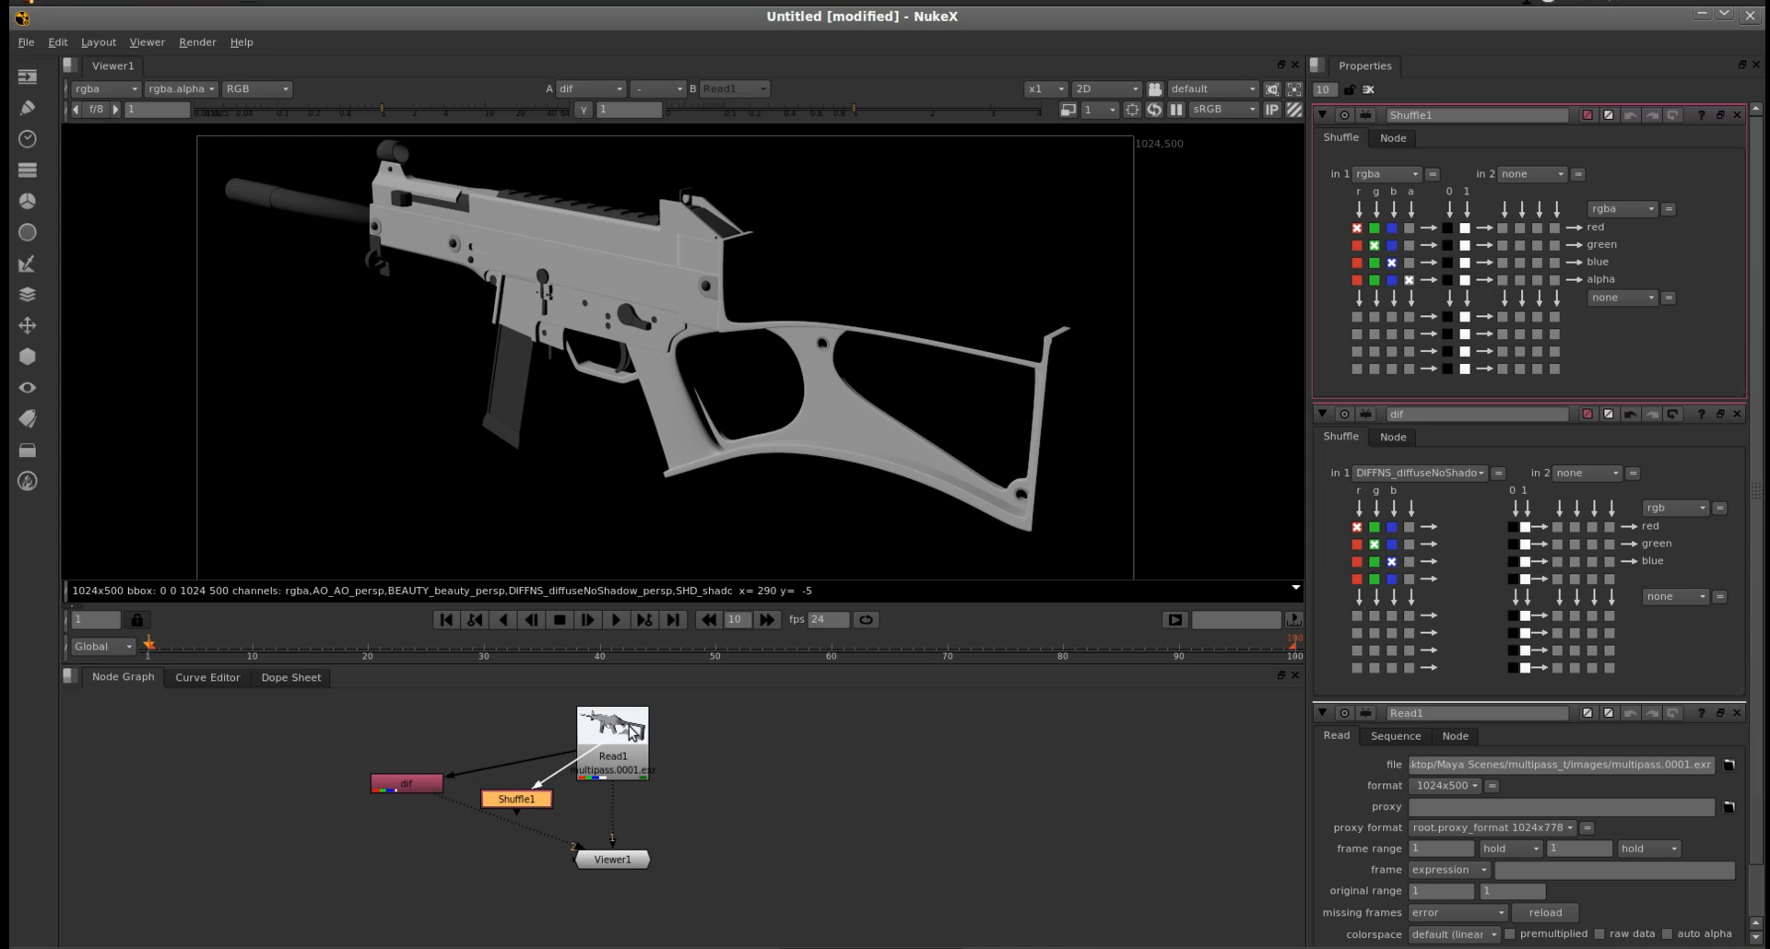
pyautogui.moveTo(606, 868); pyautogui.dragTo(612, 909)
pyautogui.click(522, 801)
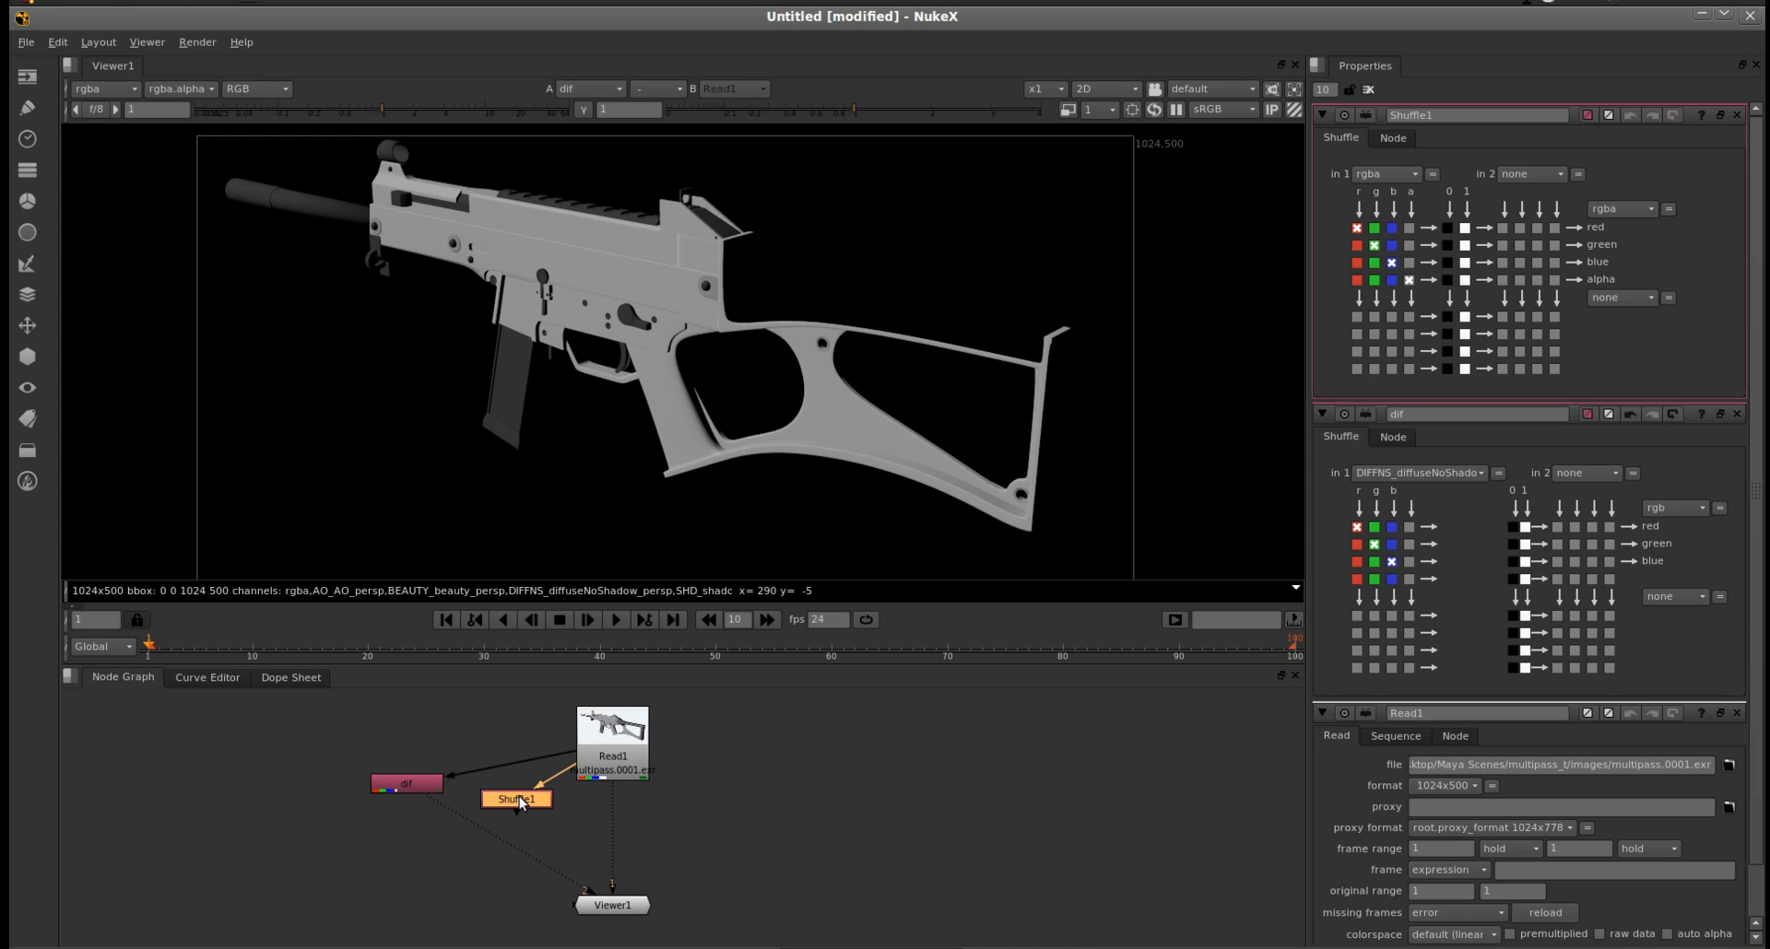
# - Rename the new Shuffle node as spec and route its specular (SPECNS) layer to the rgb output
pyautogui.doubleClick(1456, 114)
pyautogui.write('spec')
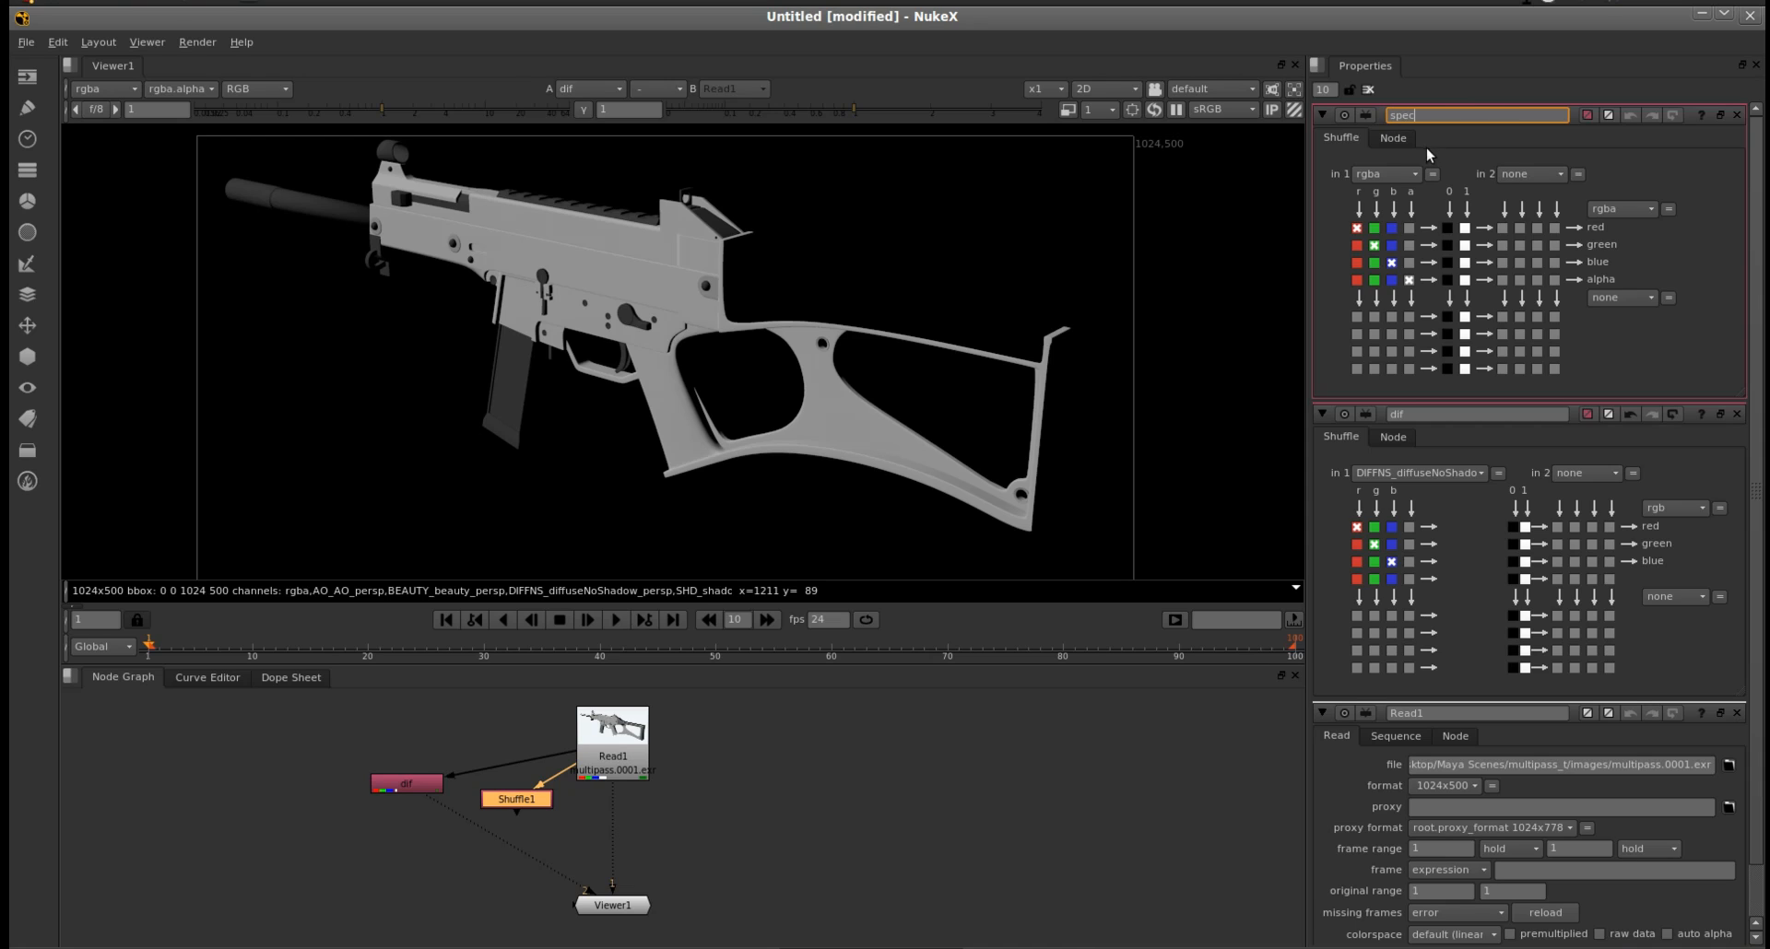
pyautogui.click(1401, 172)
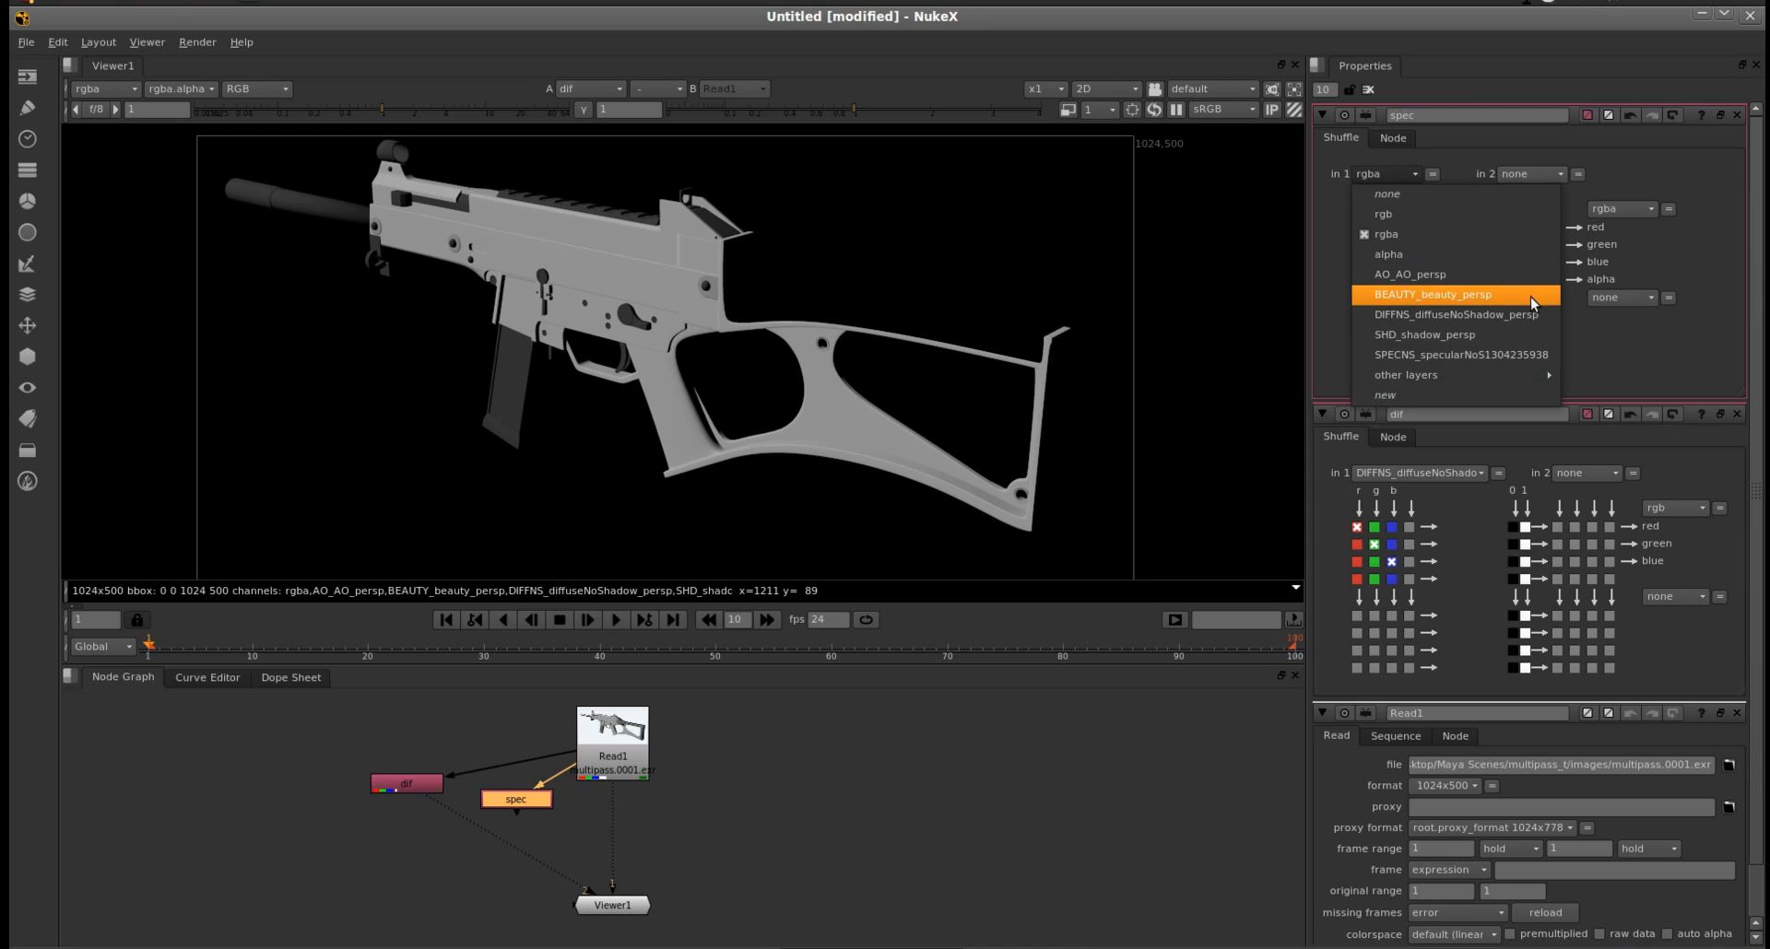
pyautogui.click(1484, 359)
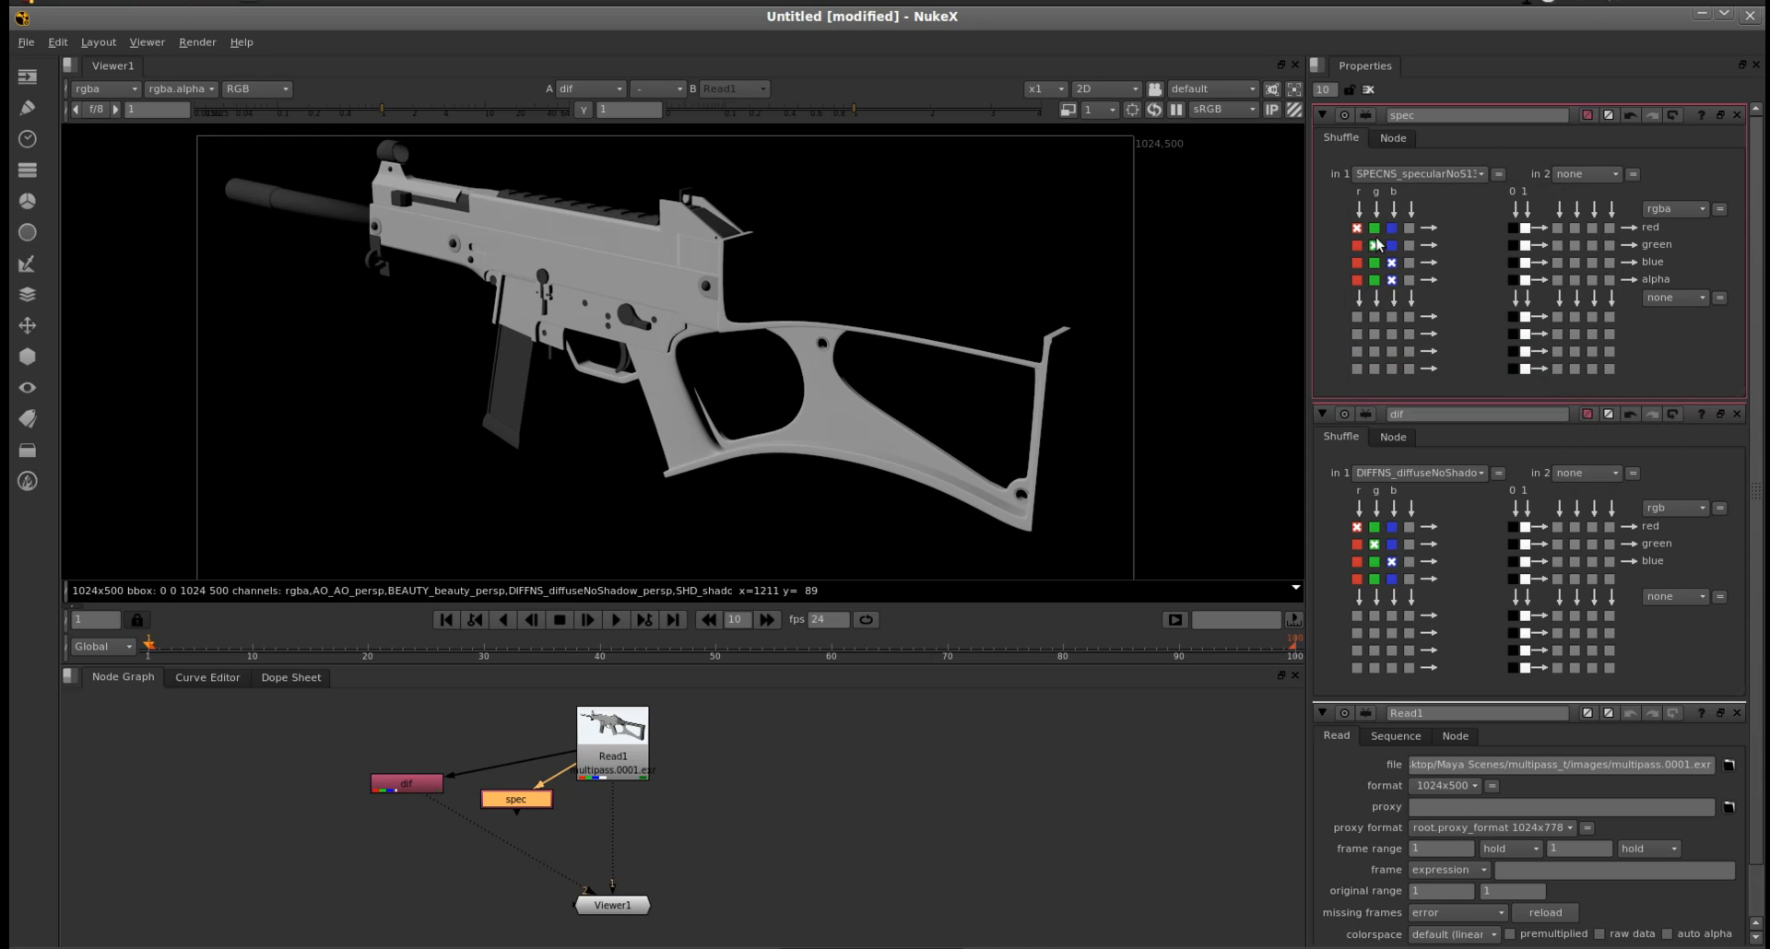
pyautogui.click(1665, 208)
pyautogui.click(1576, 246)
# - Connect the spec node to the Viewer's third input and compare its output with the Read node's image
pyautogui.moveTo(514, 823); pyautogui.dragTo(598, 892)
pyautogui.press('3')
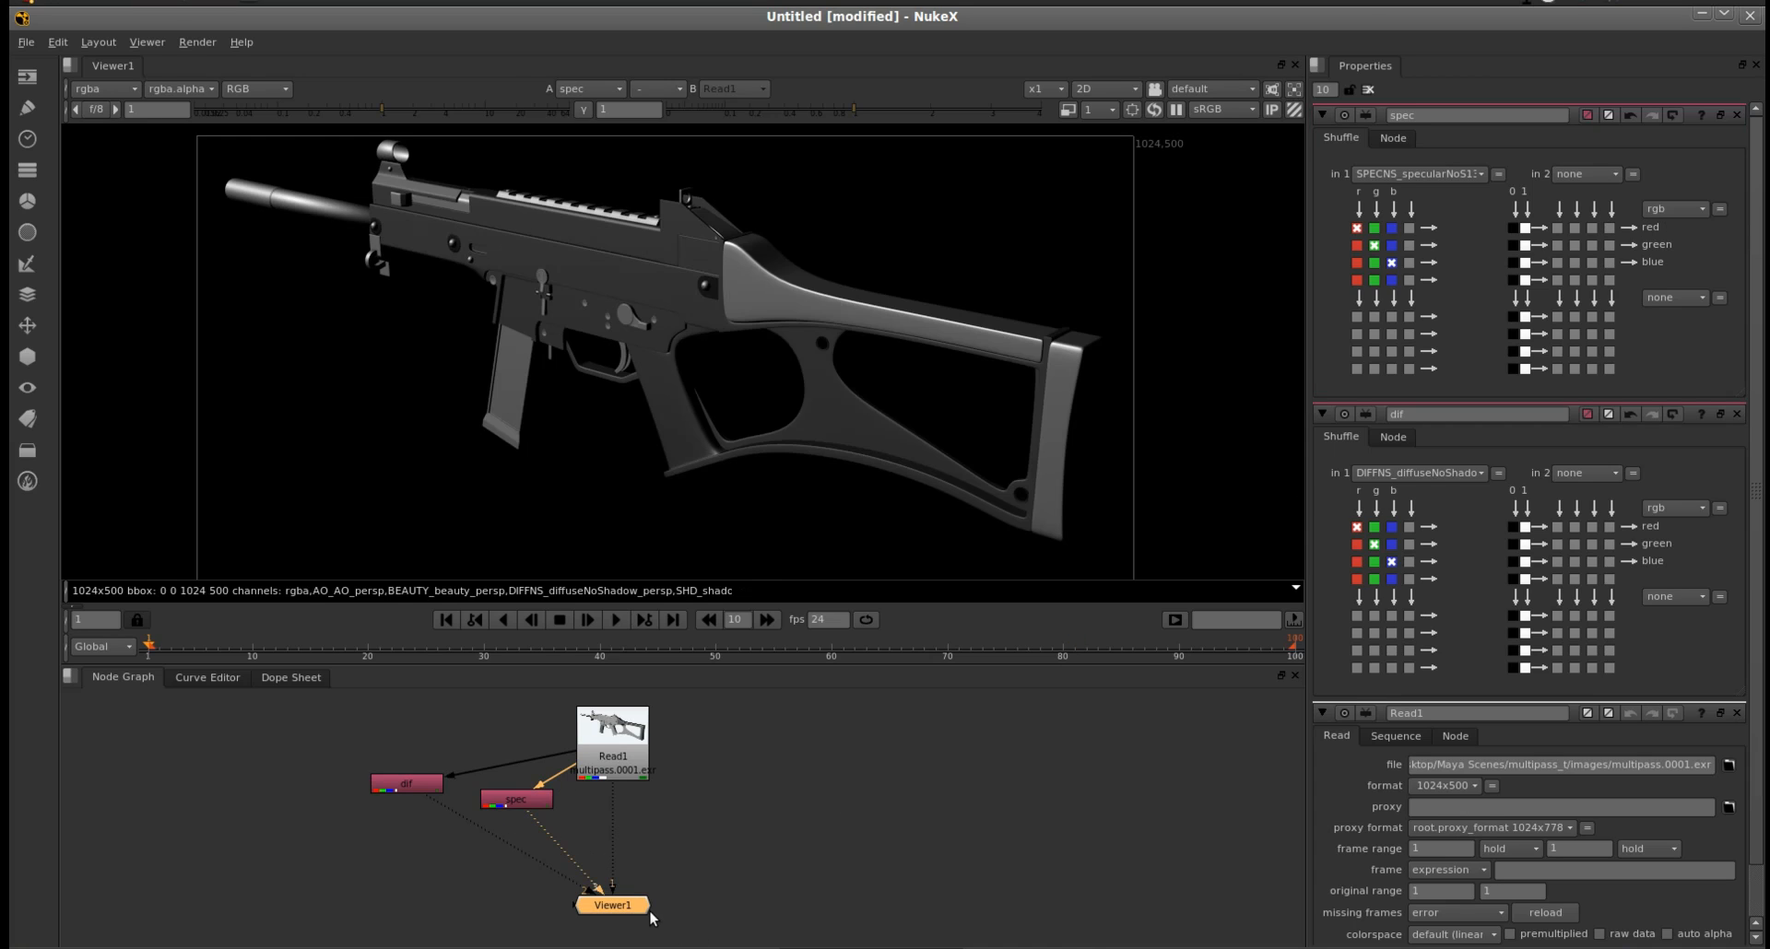
pyautogui.press('1')
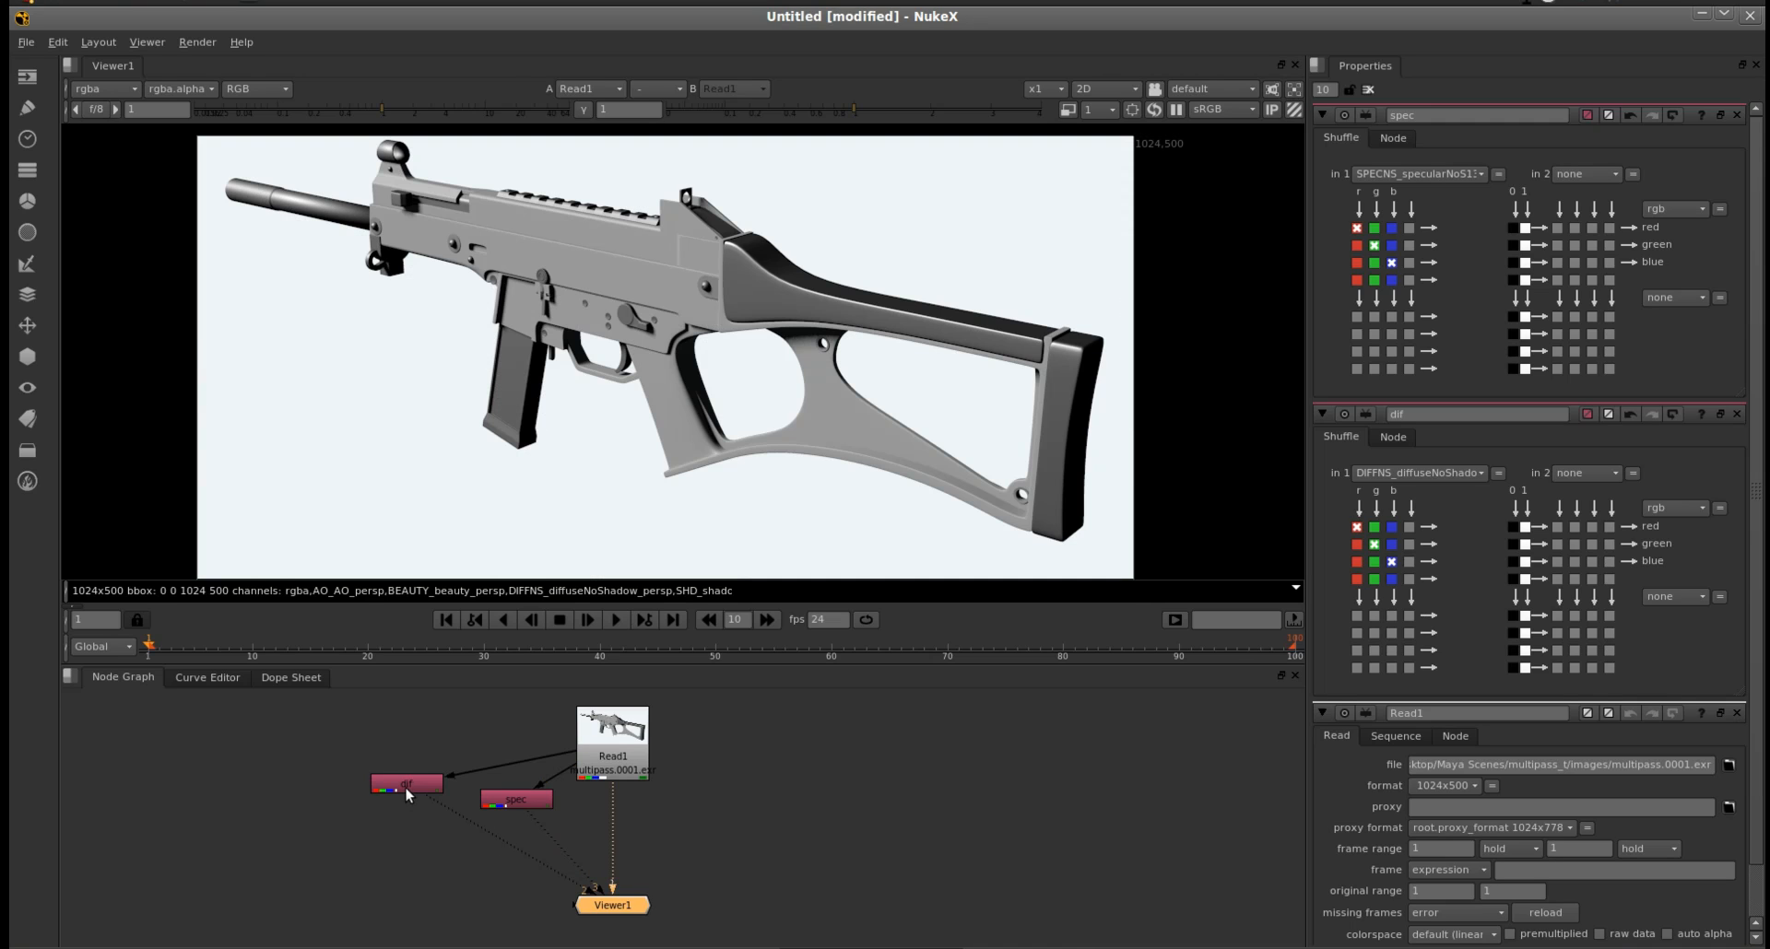
# - Disconnect the Read node from the Viewer and level the dif node with the spec node
pyautogui.moveTo(613, 886); pyautogui.dragTo(634, 837)
pyautogui.moveTo(406, 783); pyautogui.dragTo(405, 799)
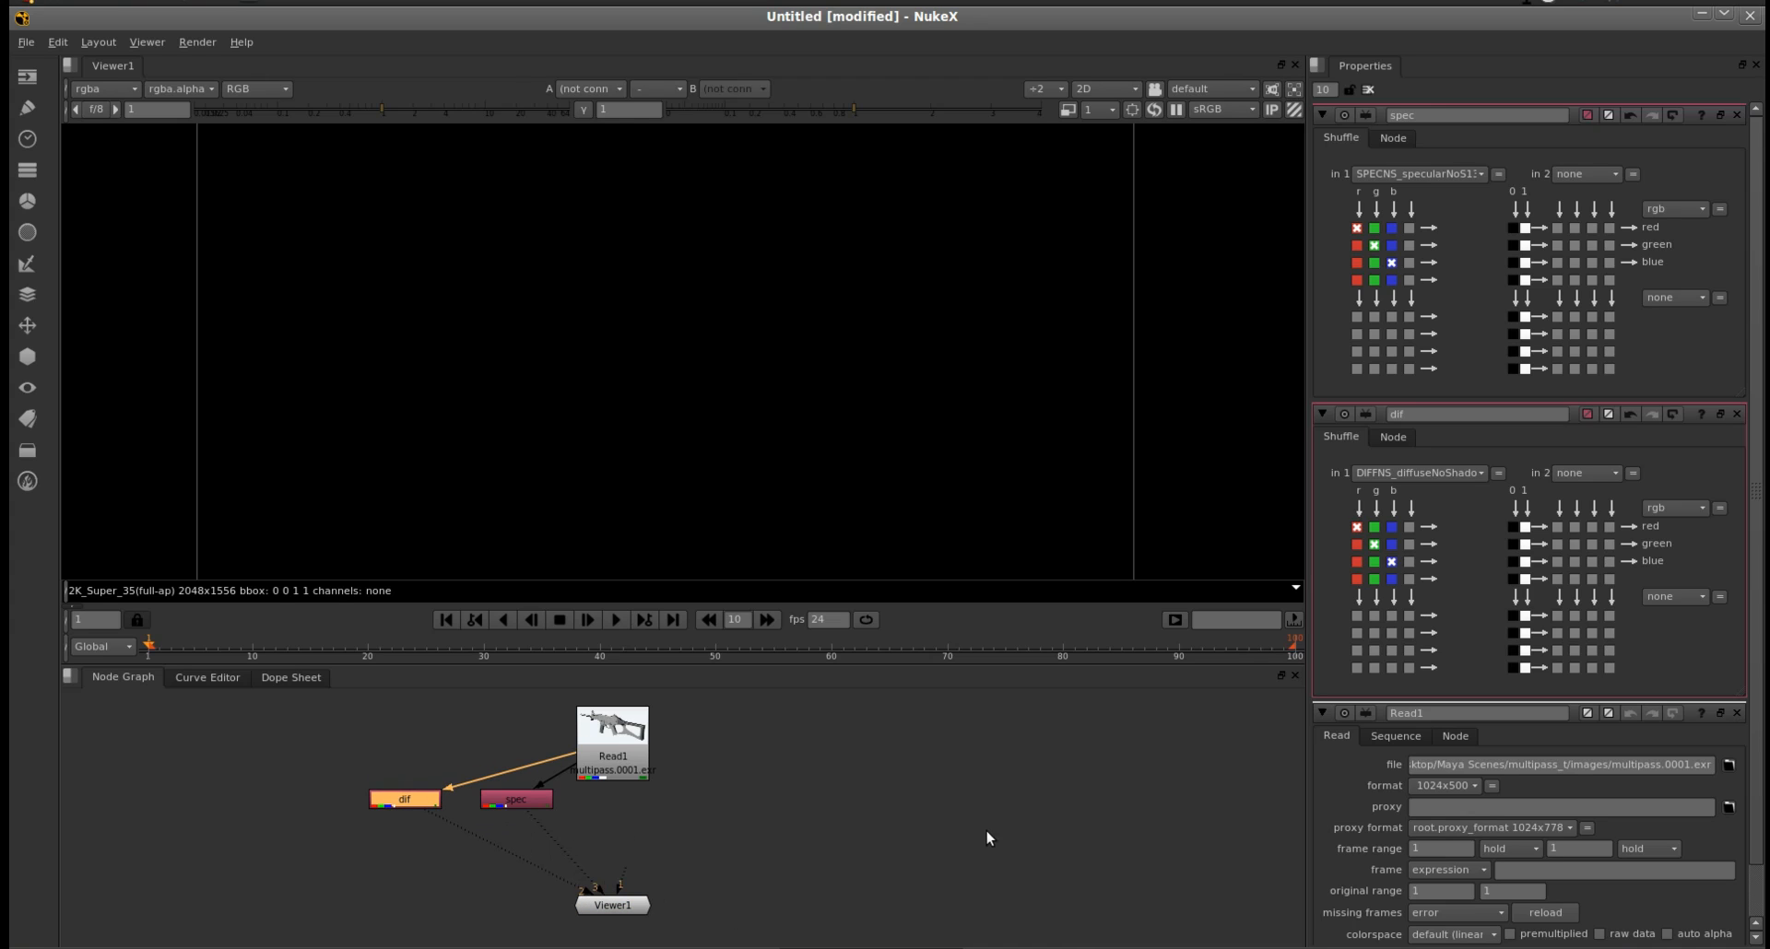
# - Compare the dif and spec outputs by alternating between them in the viewer
pyautogui.press('2')
pyautogui.press('3')
pyautogui.press('2')
pyautogui.press('3')
pyautogui.press('2')
pyautogui.press('3')
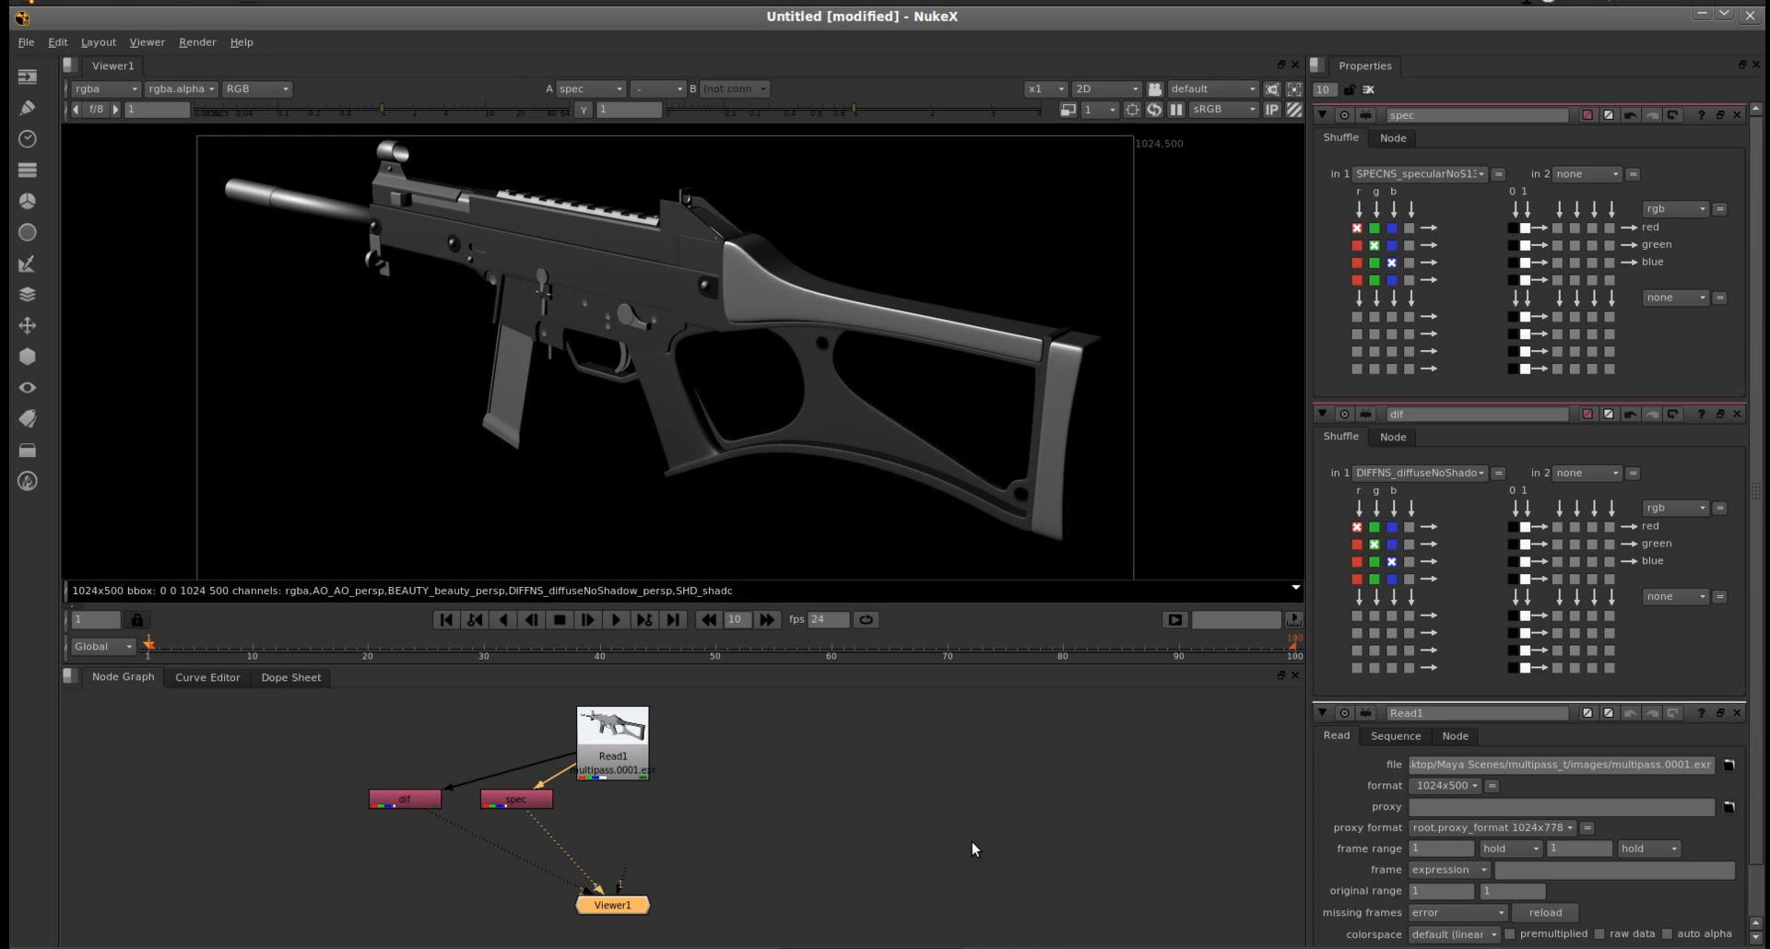
pyautogui.press('2')
pyautogui.press('3')
# - Add a third Shuffle node fed by the Read node and line it up in a row with dif and spec
pyautogui.click(782, 828)
pyautogui.click(40, 194)
pyautogui.click(79, 168)
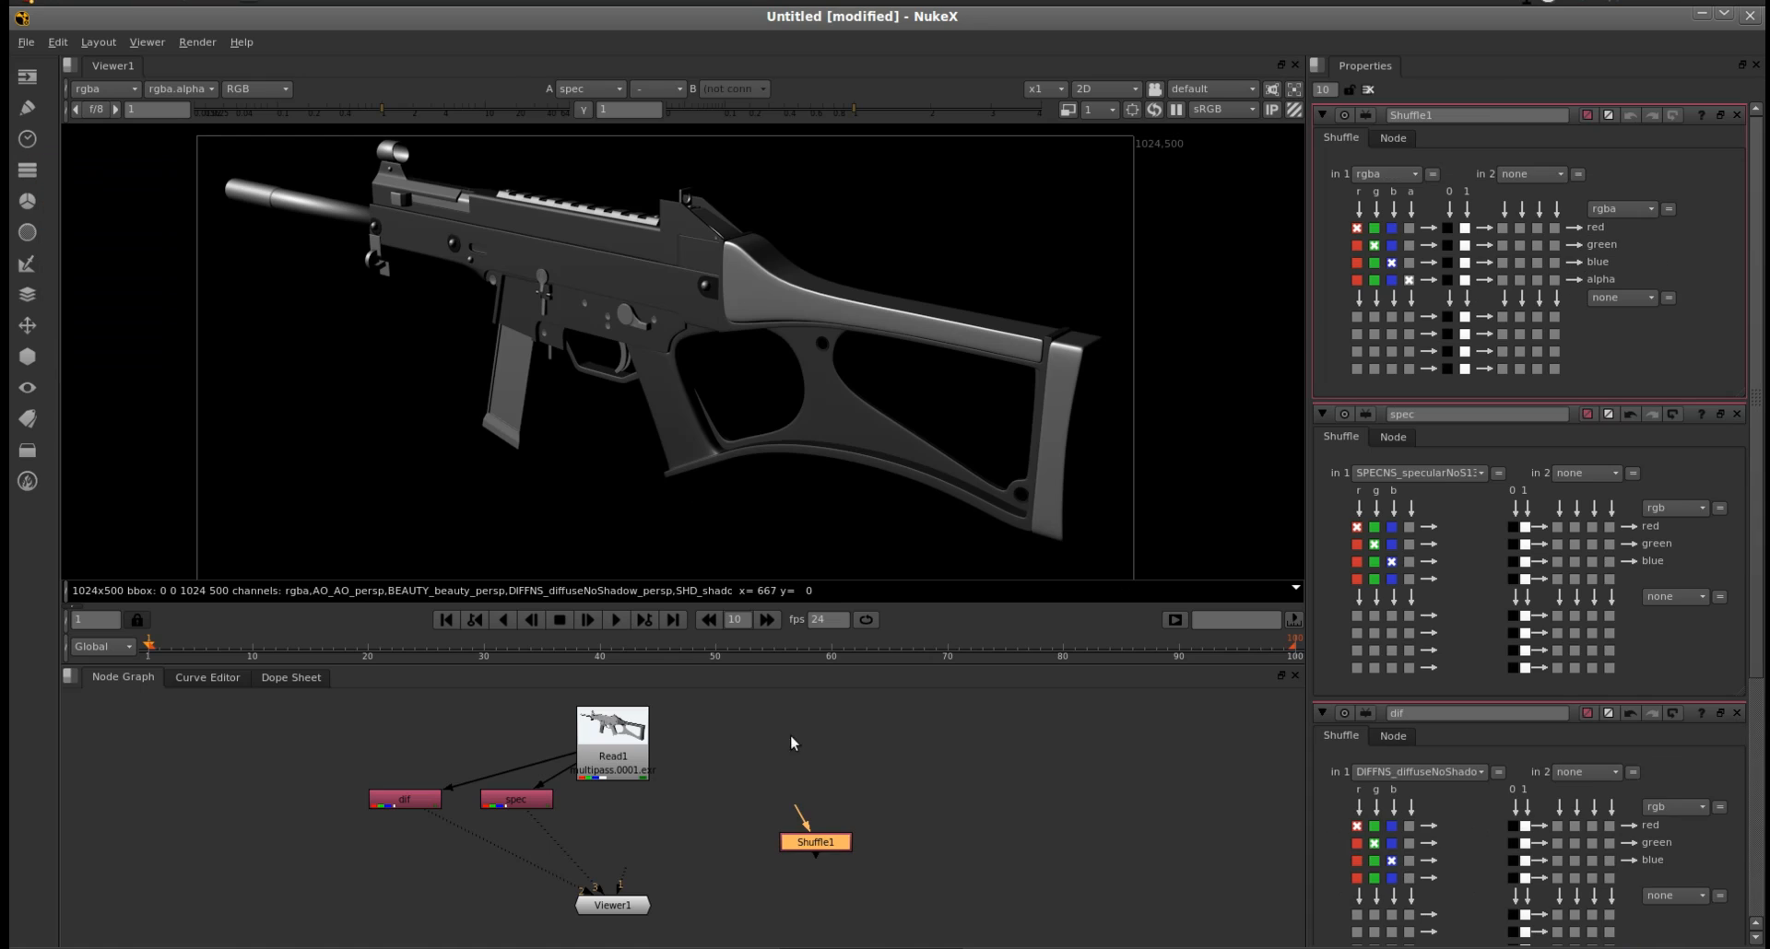
pyautogui.moveTo(798, 836); pyautogui.dragTo(609, 750)
pyautogui.moveTo(648, 828); pyautogui.dragTo(550, 808)
pyautogui.moveTo(440, 798); pyautogui.dragTo(545, 820)
pyautogui.click(543, 815)
pyautogui.moveTo(654, 812); pyautogui.dragTo(642, 817)
# - Rename the third Shuffle node as shadow and route its SHD_shadow_persp layer to the rgb output
pyautogui.doubleClick(1485, 117)
pyautogui.write('shadow')
pyautogui.press('Return')
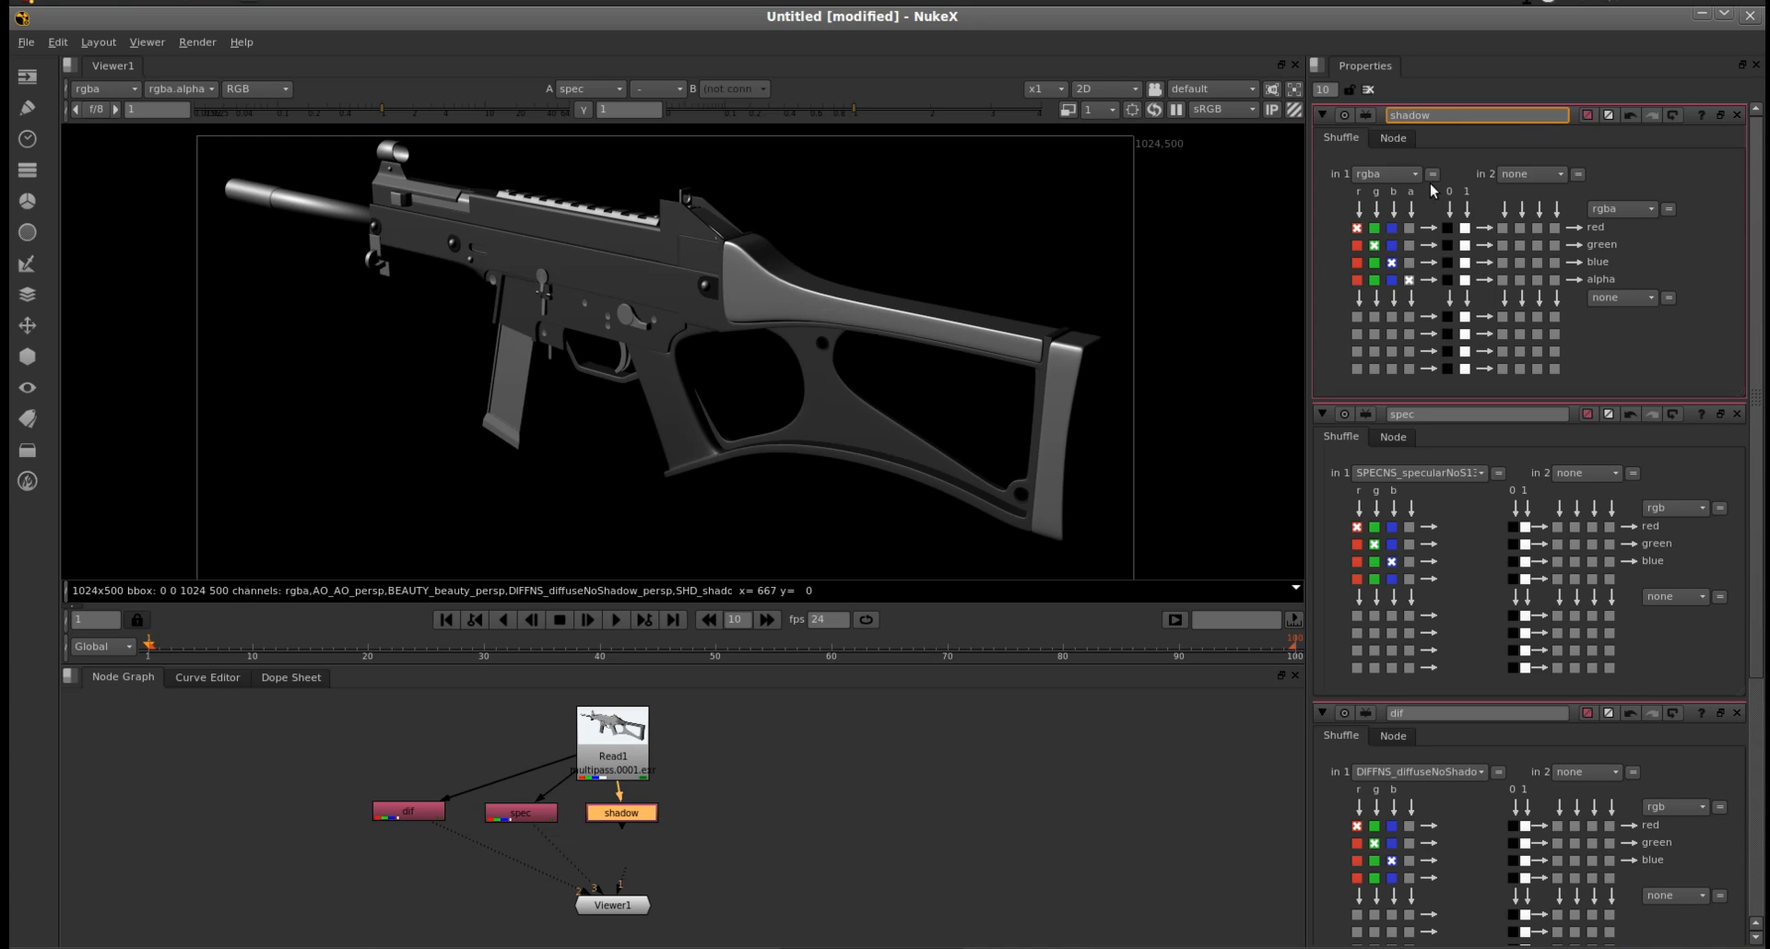
pyautogui.click(1406, 170)
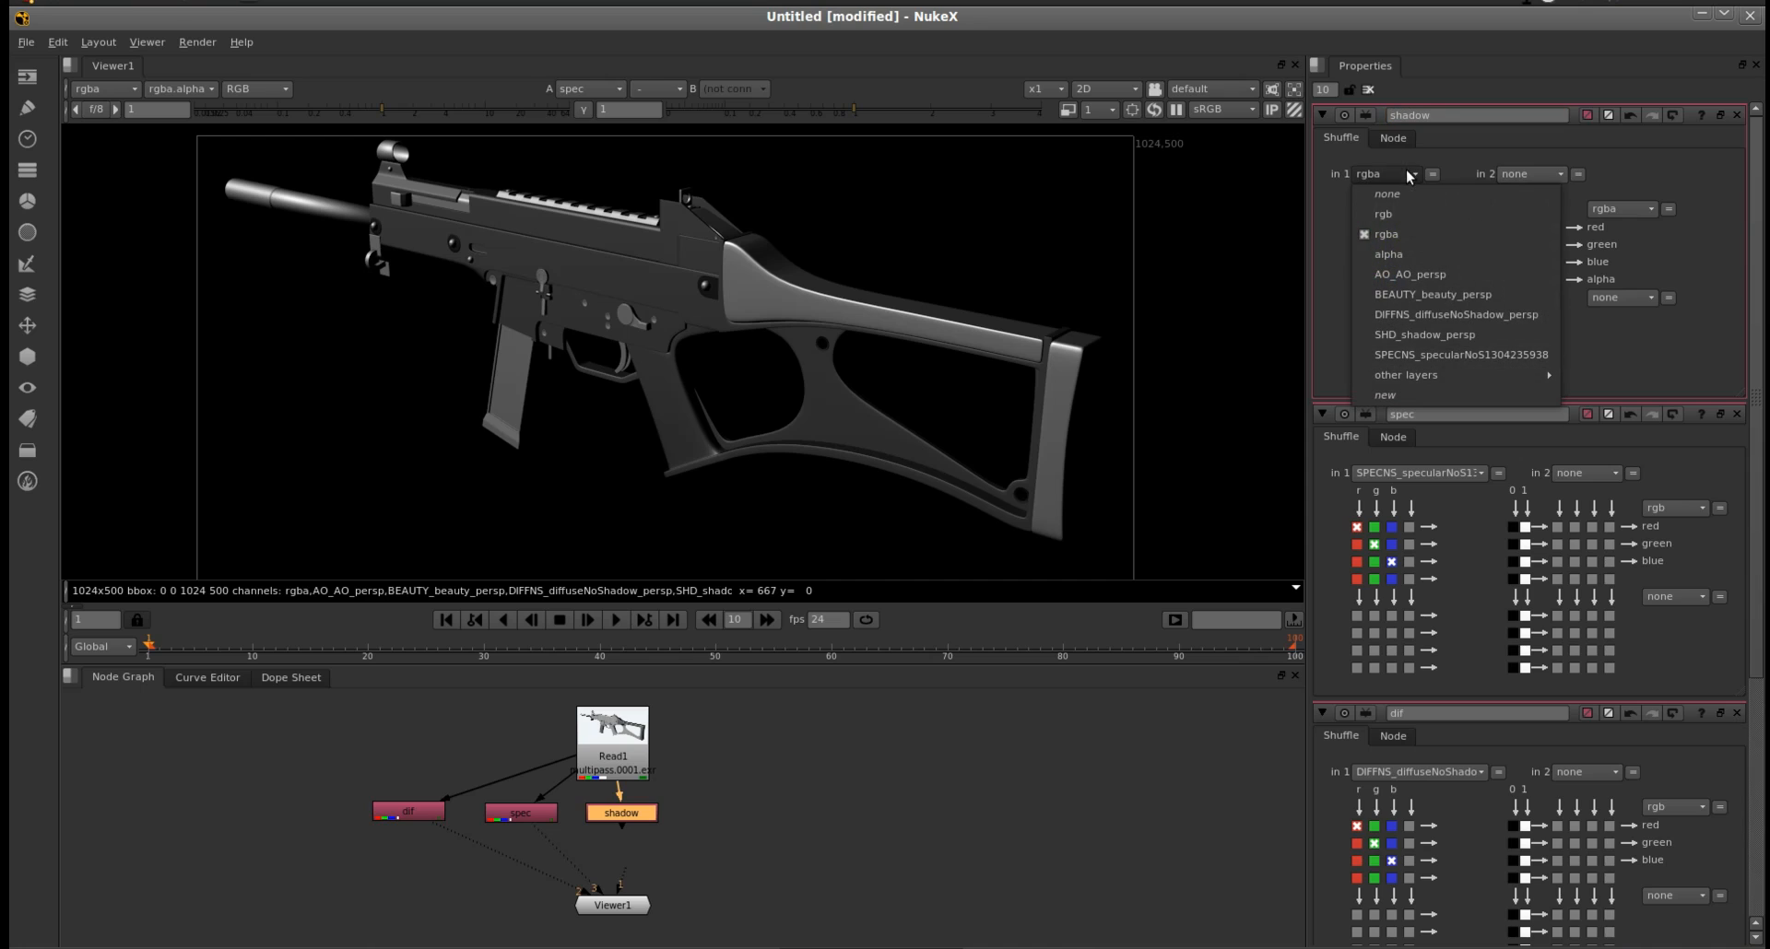
pyautogui.click(1512, 332)
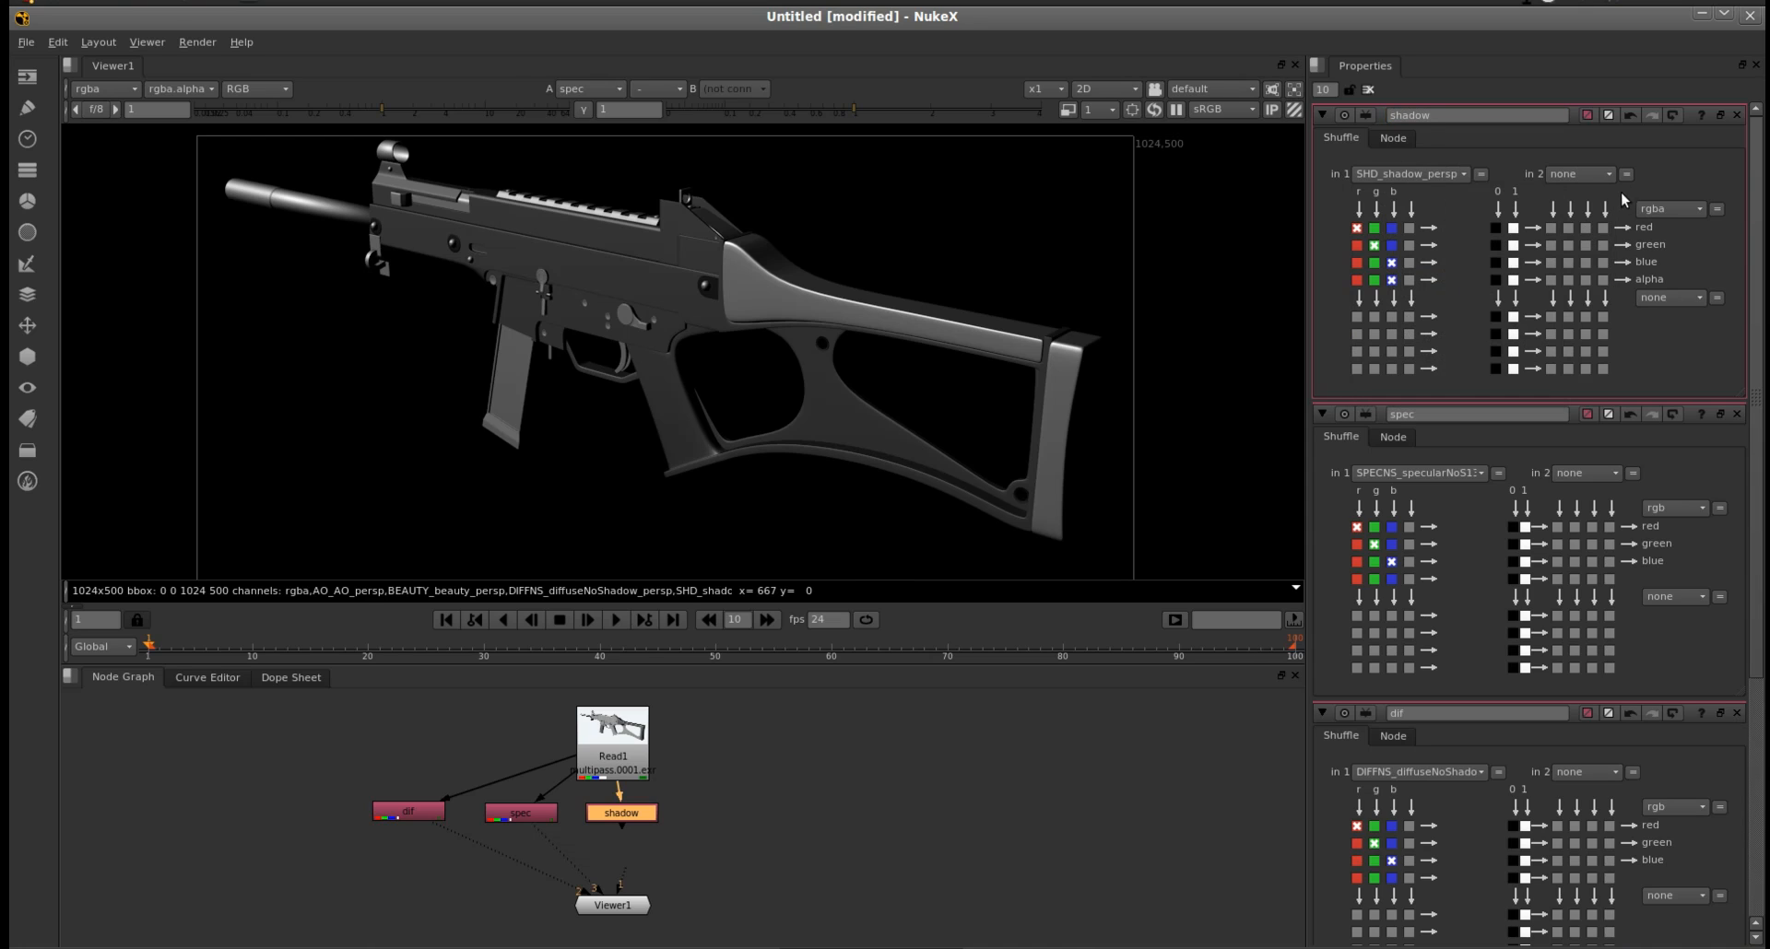
pyautogui.click(1674, 208)
pyautogui.click(1595, 246)
# - Connect the shadow node to the Viewer's first input and compare its output with the dif output
pyautogui.moveTo(623, 829); pyautogui.dragTo(616, 898)
pyautogui.press('1')
pyautogui.press('2')
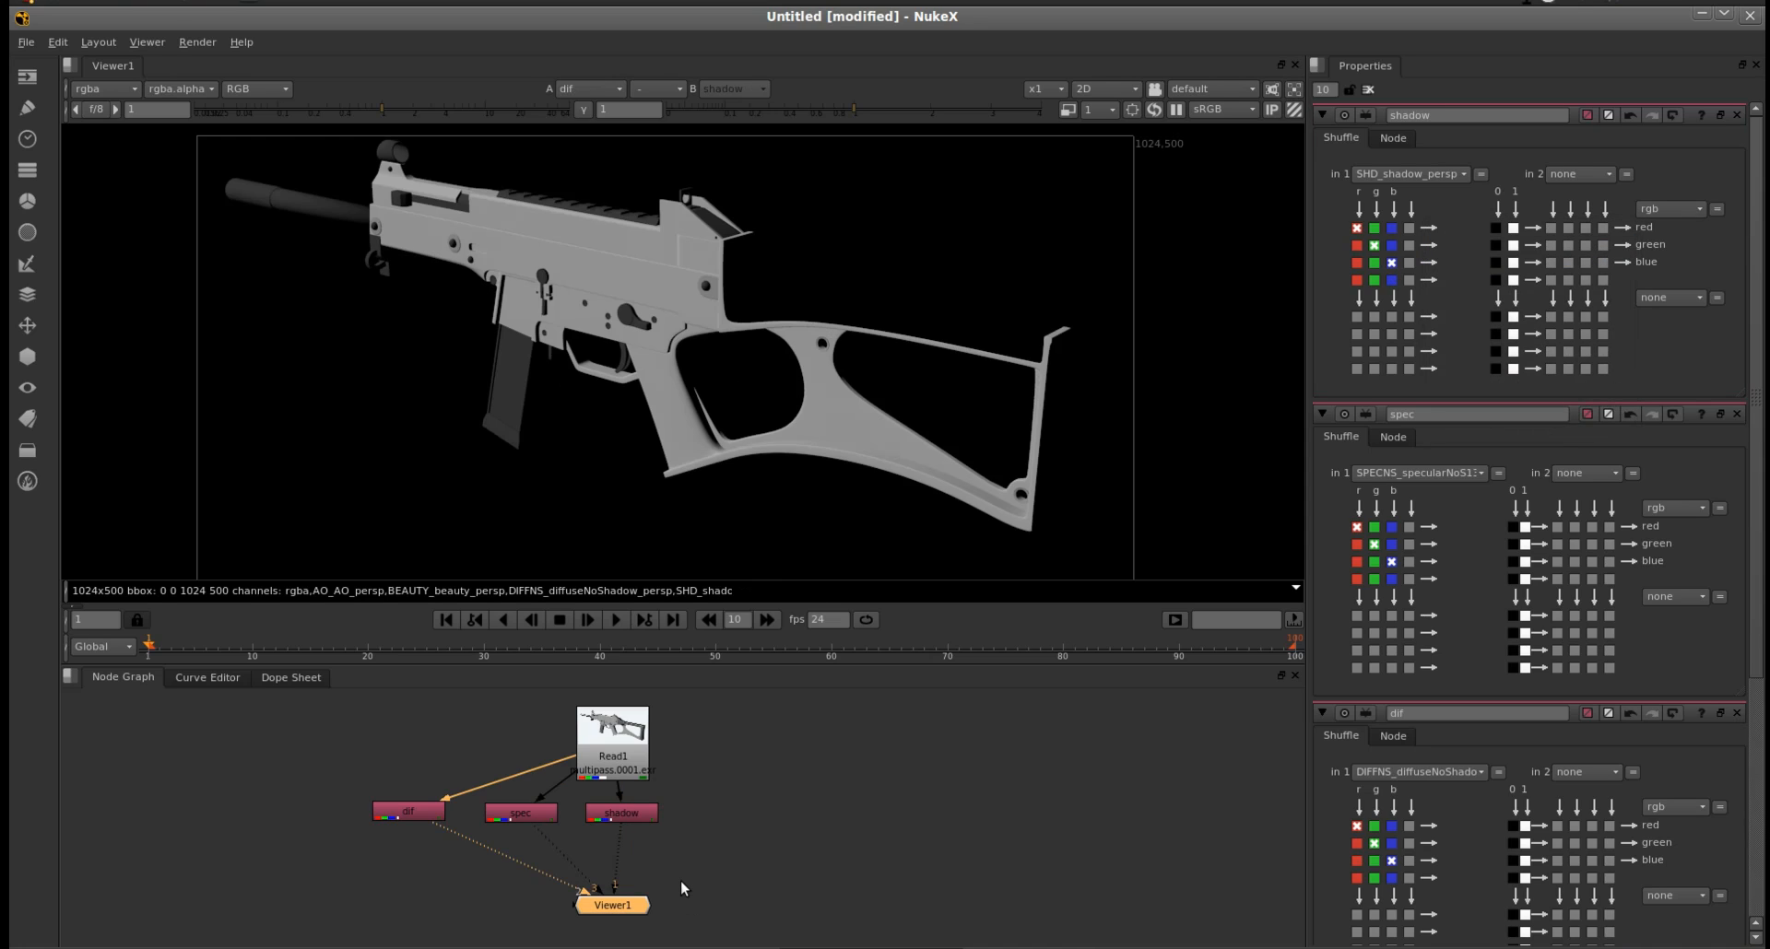
pyautogui.press('1')
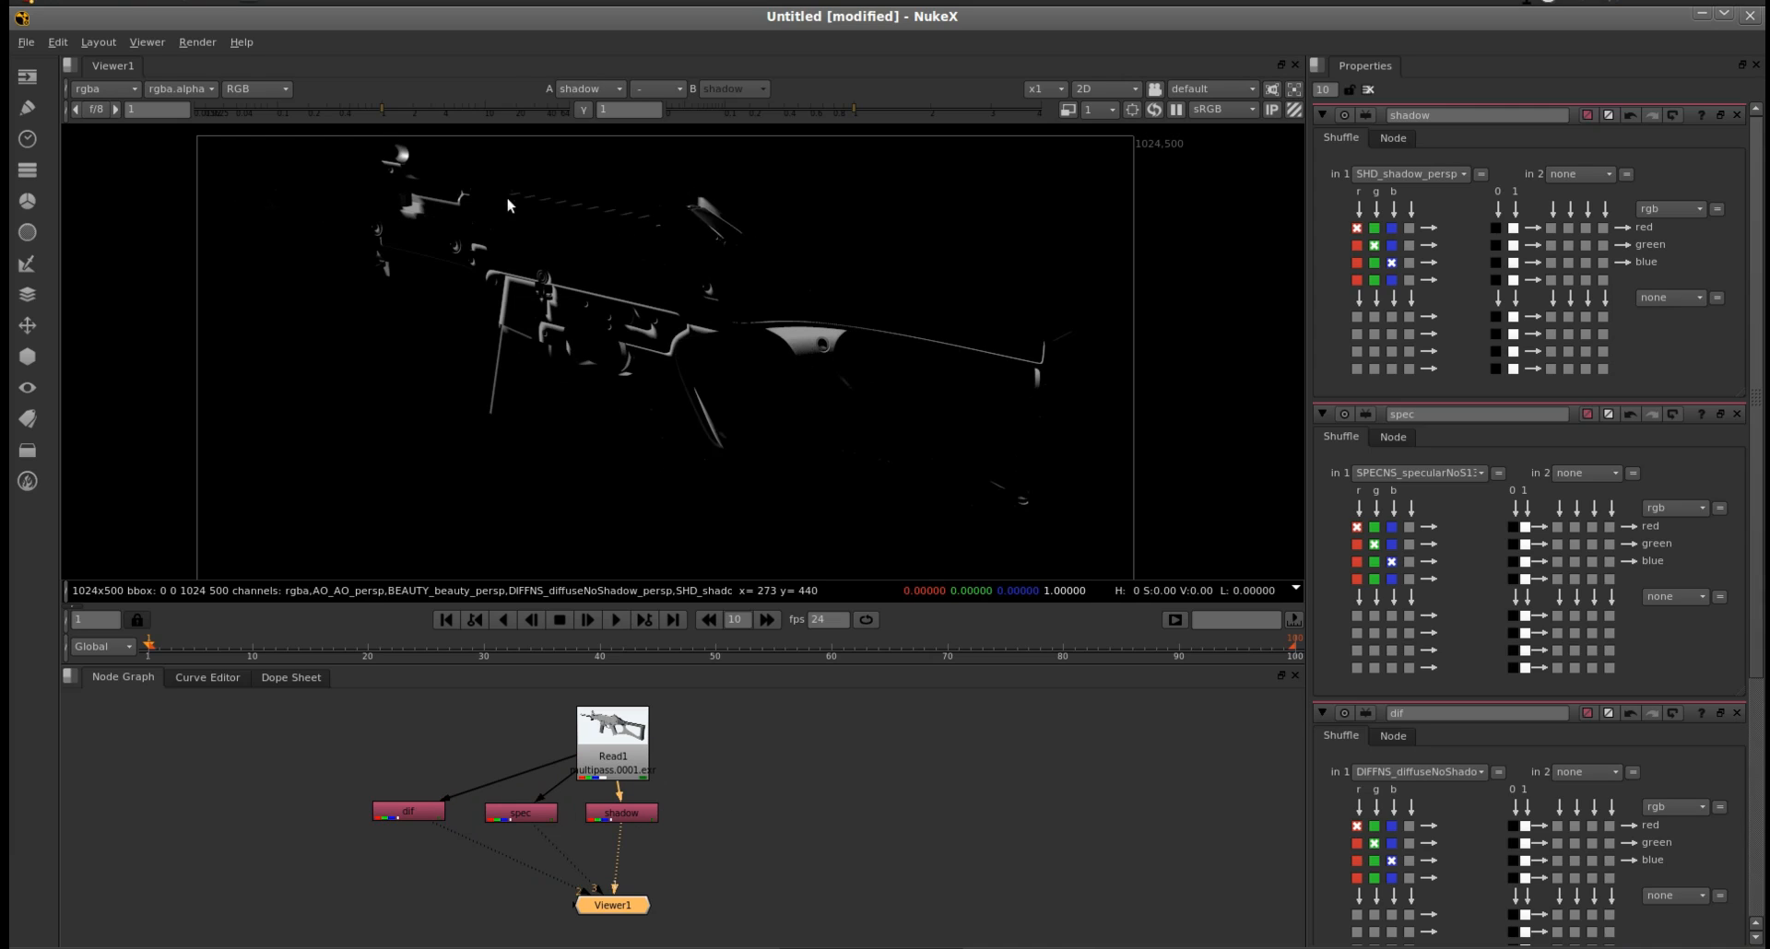
# - Add a fourth Shuffle node, connect its input to the Read node, and align it beside the shadow node
pyautogui.click(755, 782)
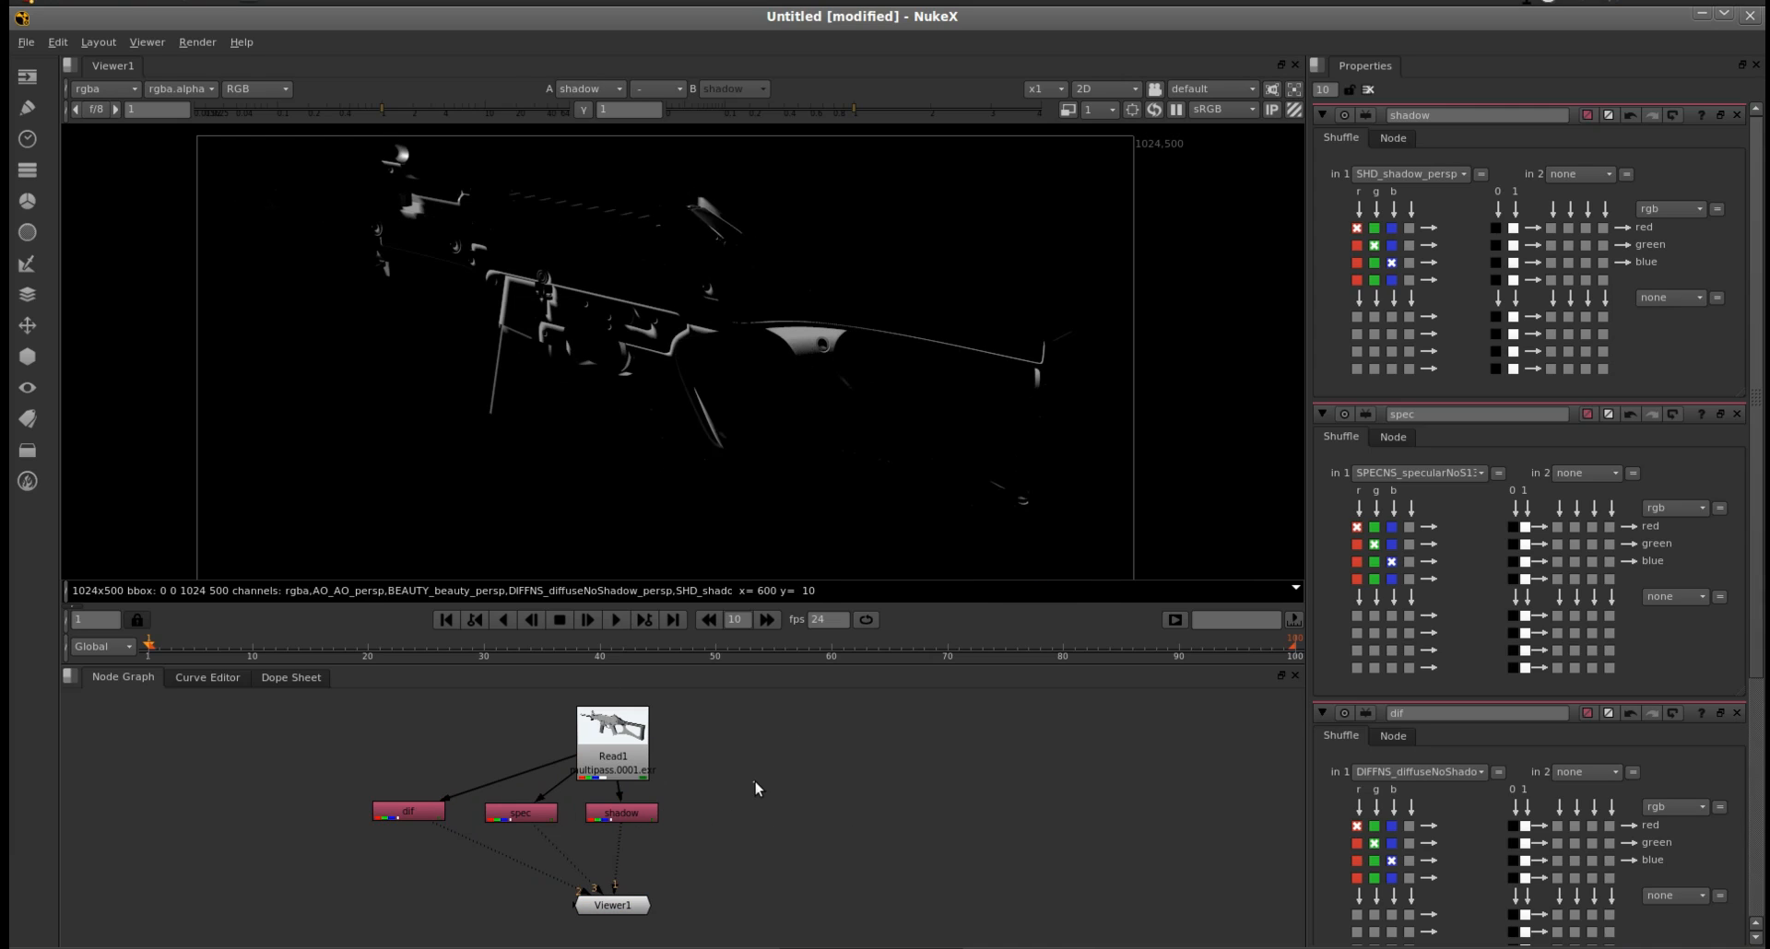
pyautogui.click(25, 175)
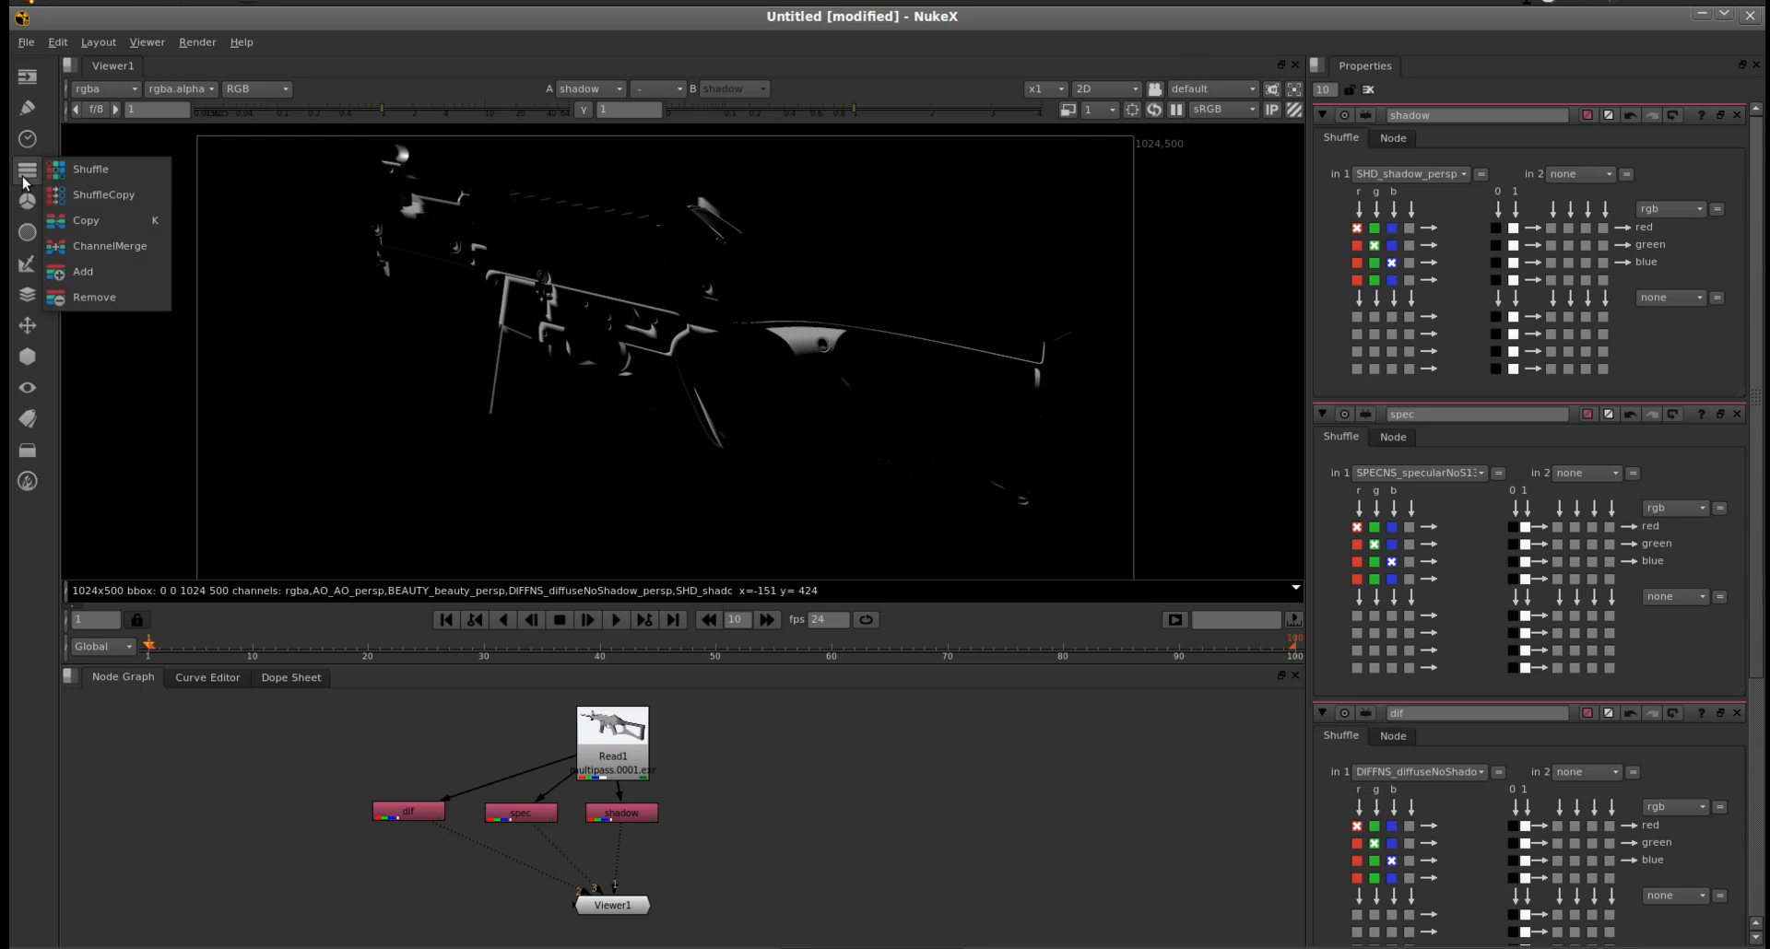
pyautogui.click(87, 169)
pyautogui.moveTo(727, 800); pyautogui.dragTo(713, 809)
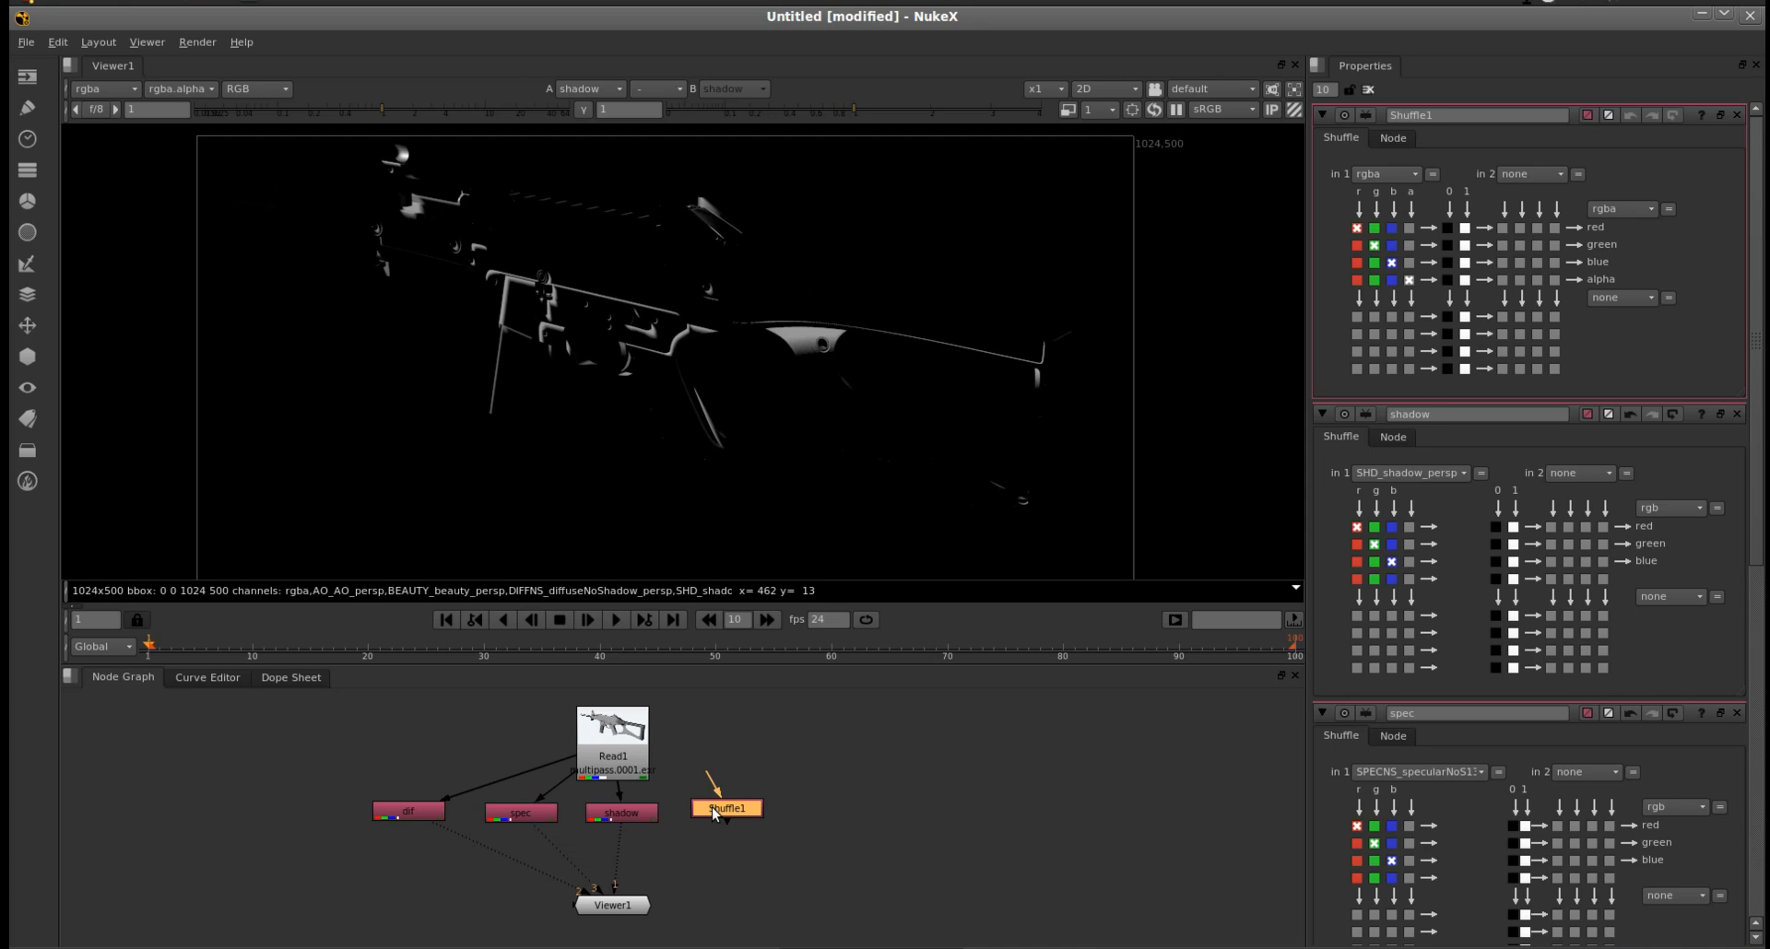
pyautogui.moveTo(705, 777); pyautogui.dragTo(609, 739)
pyautogui.moveTo(730, 808); pyautogui.dragTo(721, 813)
# - Rename the fourth Shuffle node as AO and route its AO_AO_persp layer to the rgb output
pyautogui.doubleClick(1472, 116)
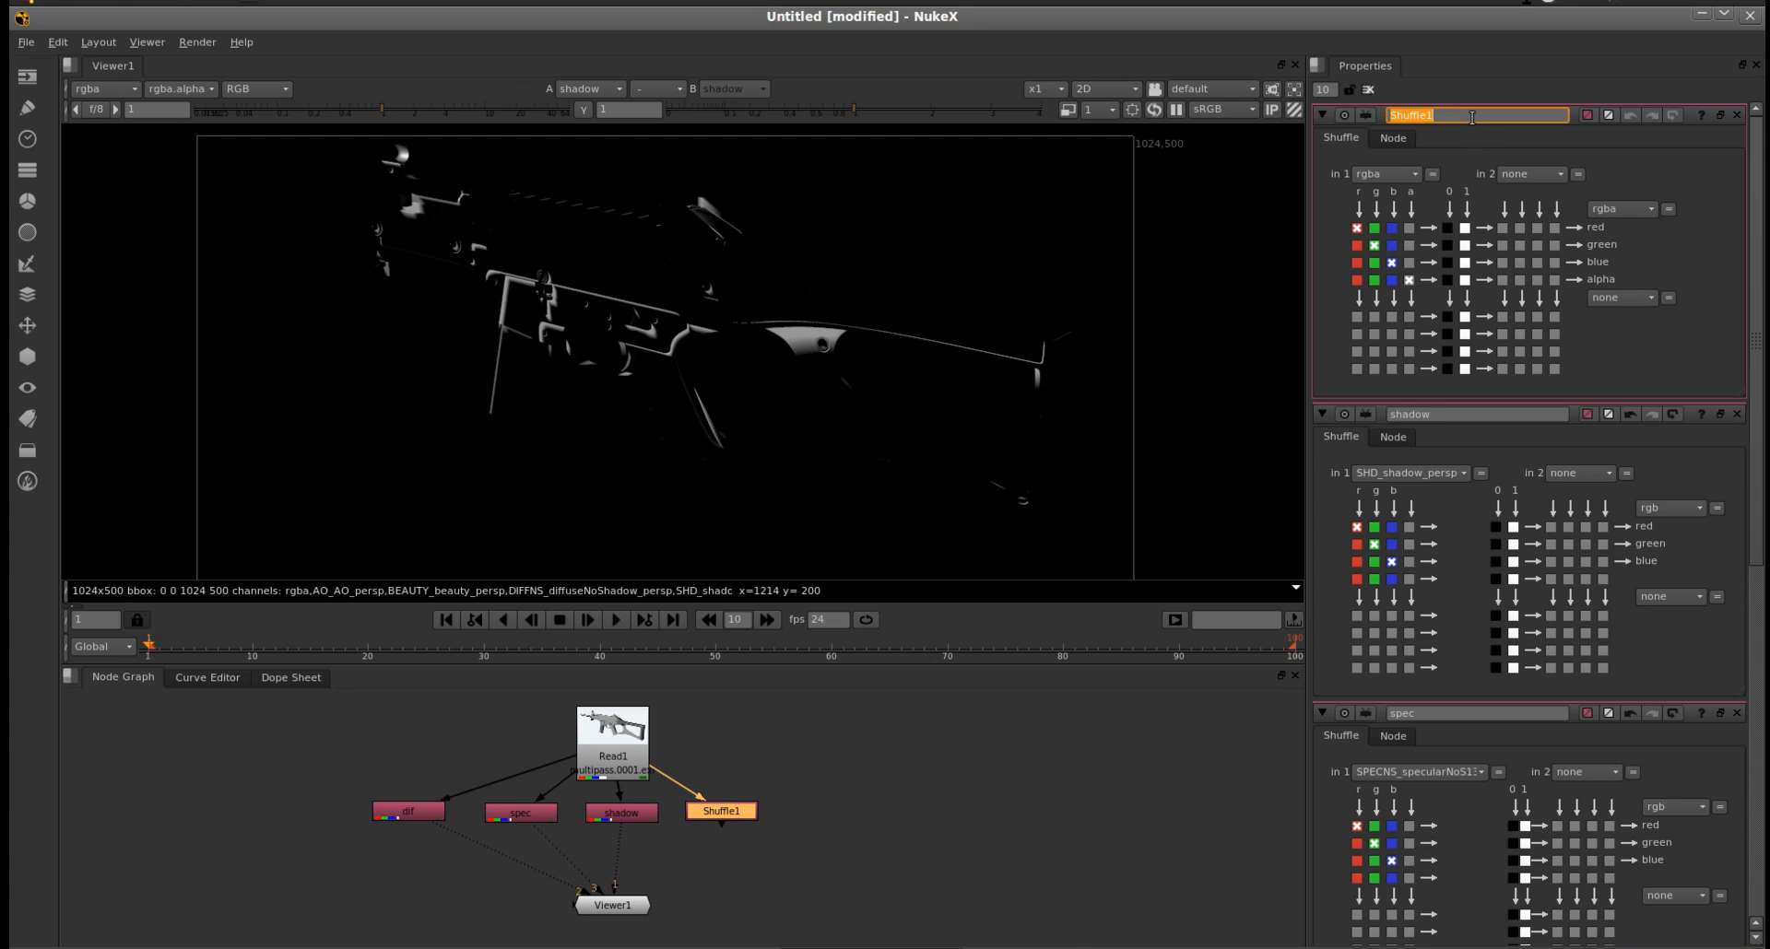
pyautogui.write('AO')
pyautogui.press('Return')
pyautogui.click(1381, 173)
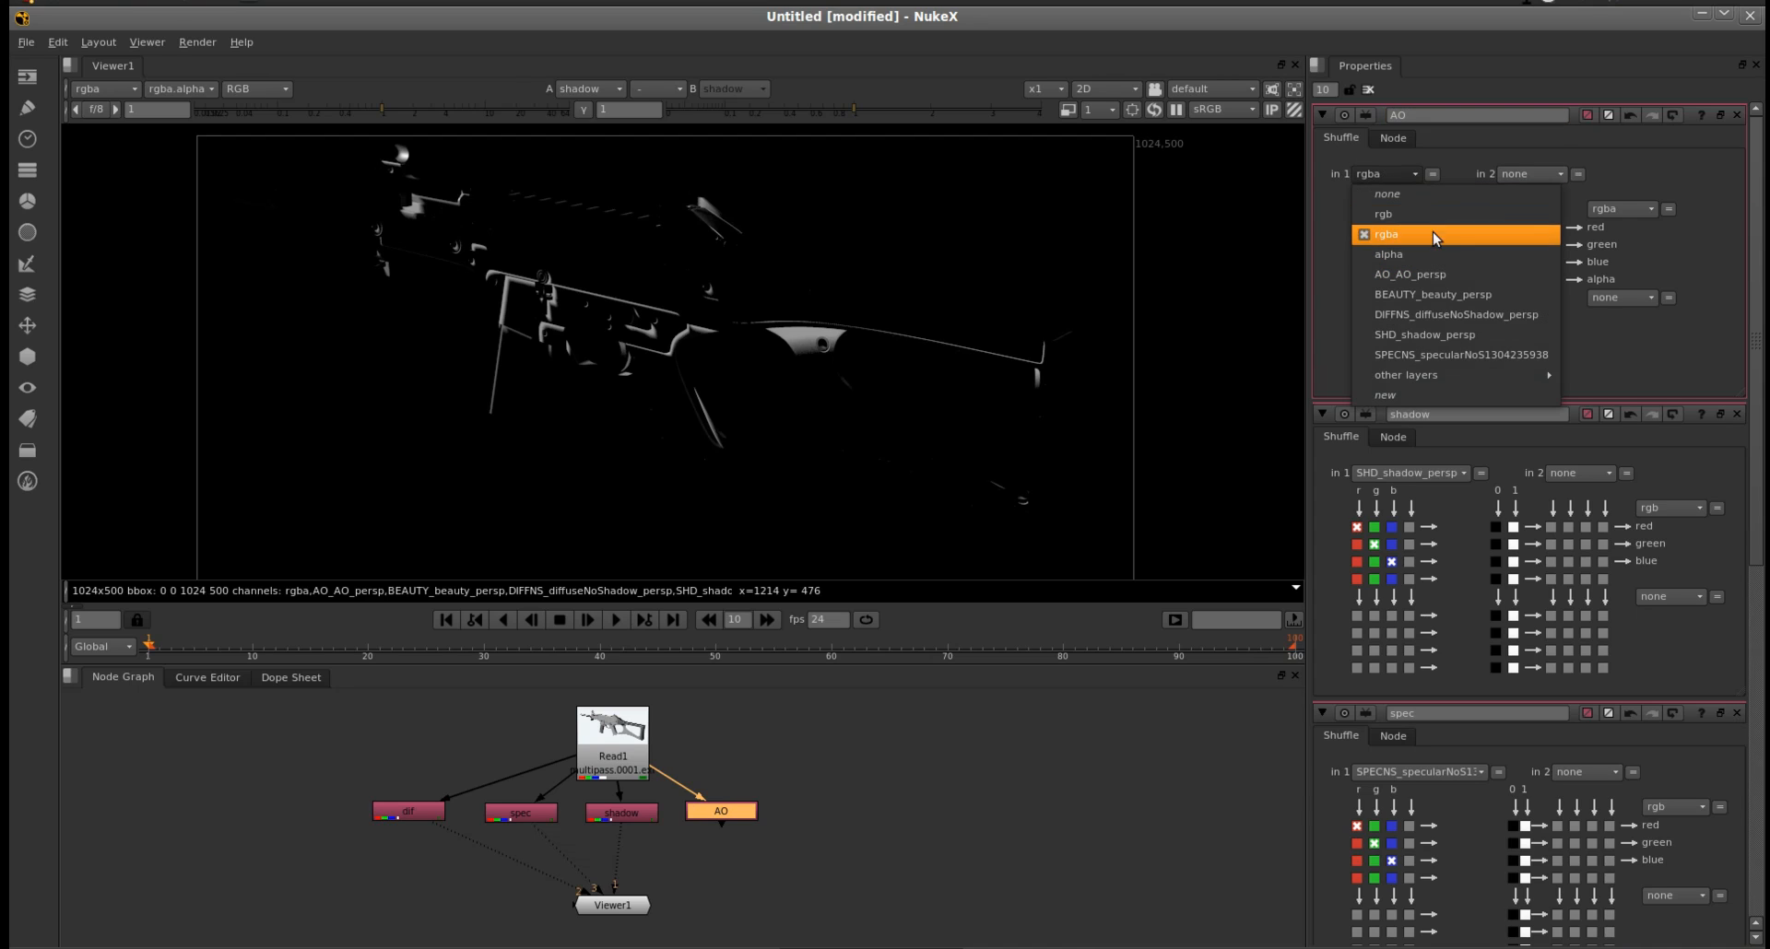
pyautogui.click(1428, 272)
pyautogui.click(1640, 207)
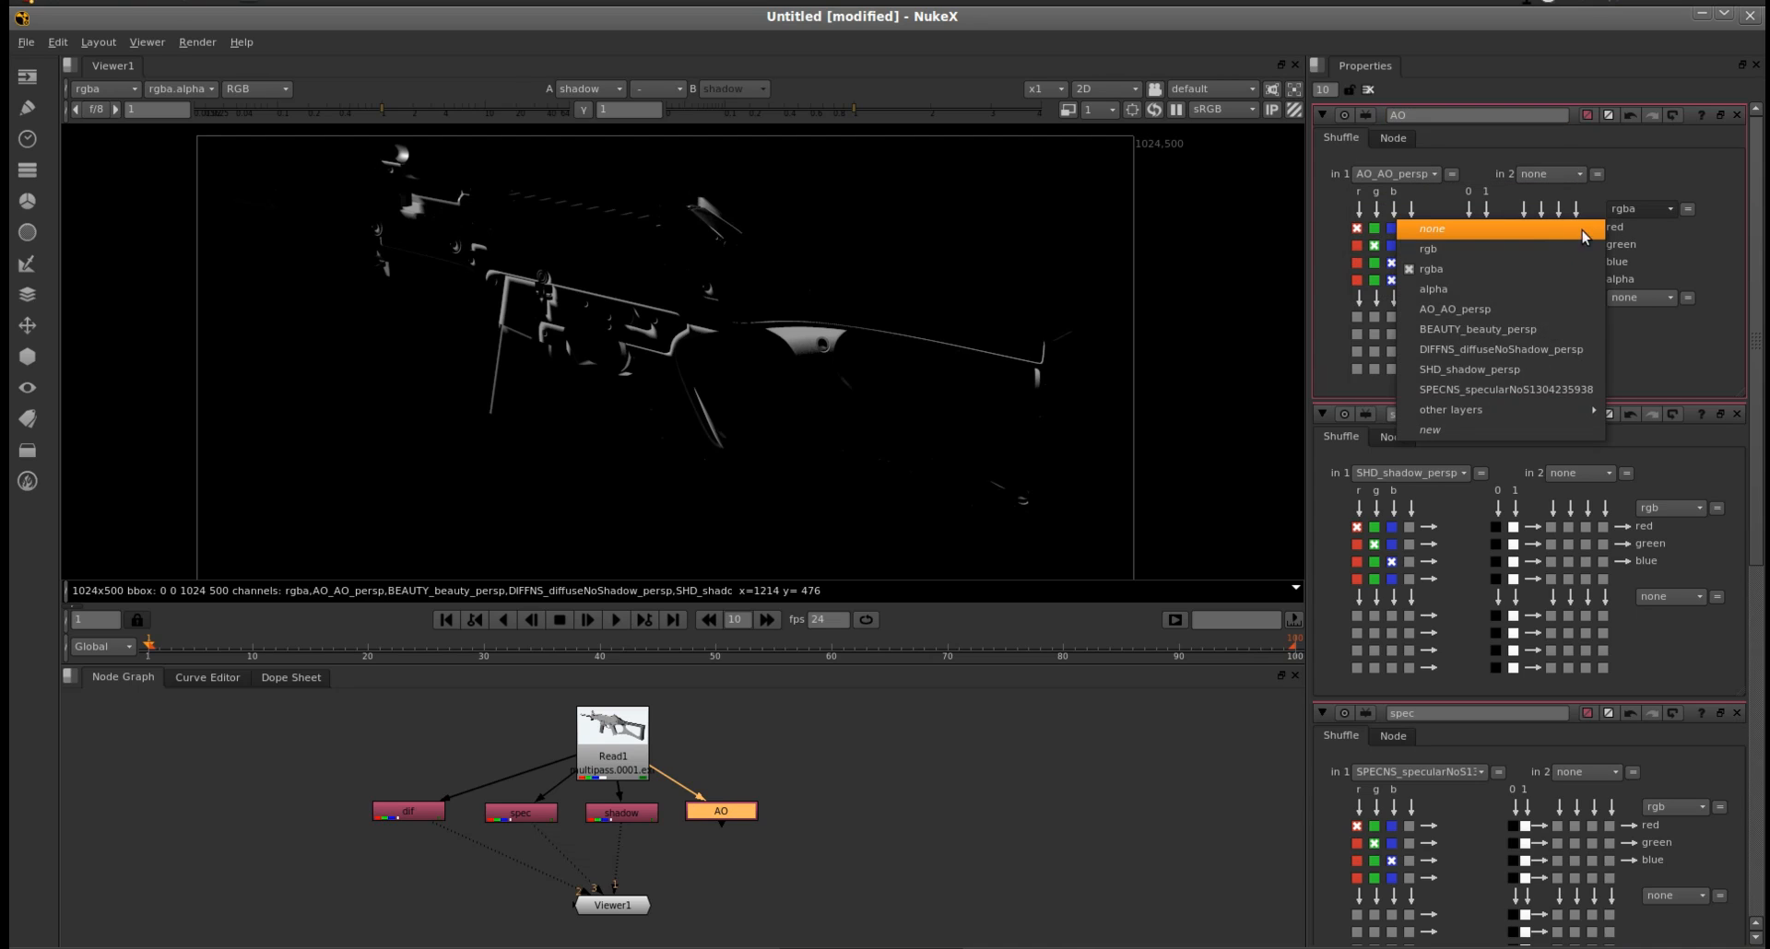
pyautogui.click(1548, 247)
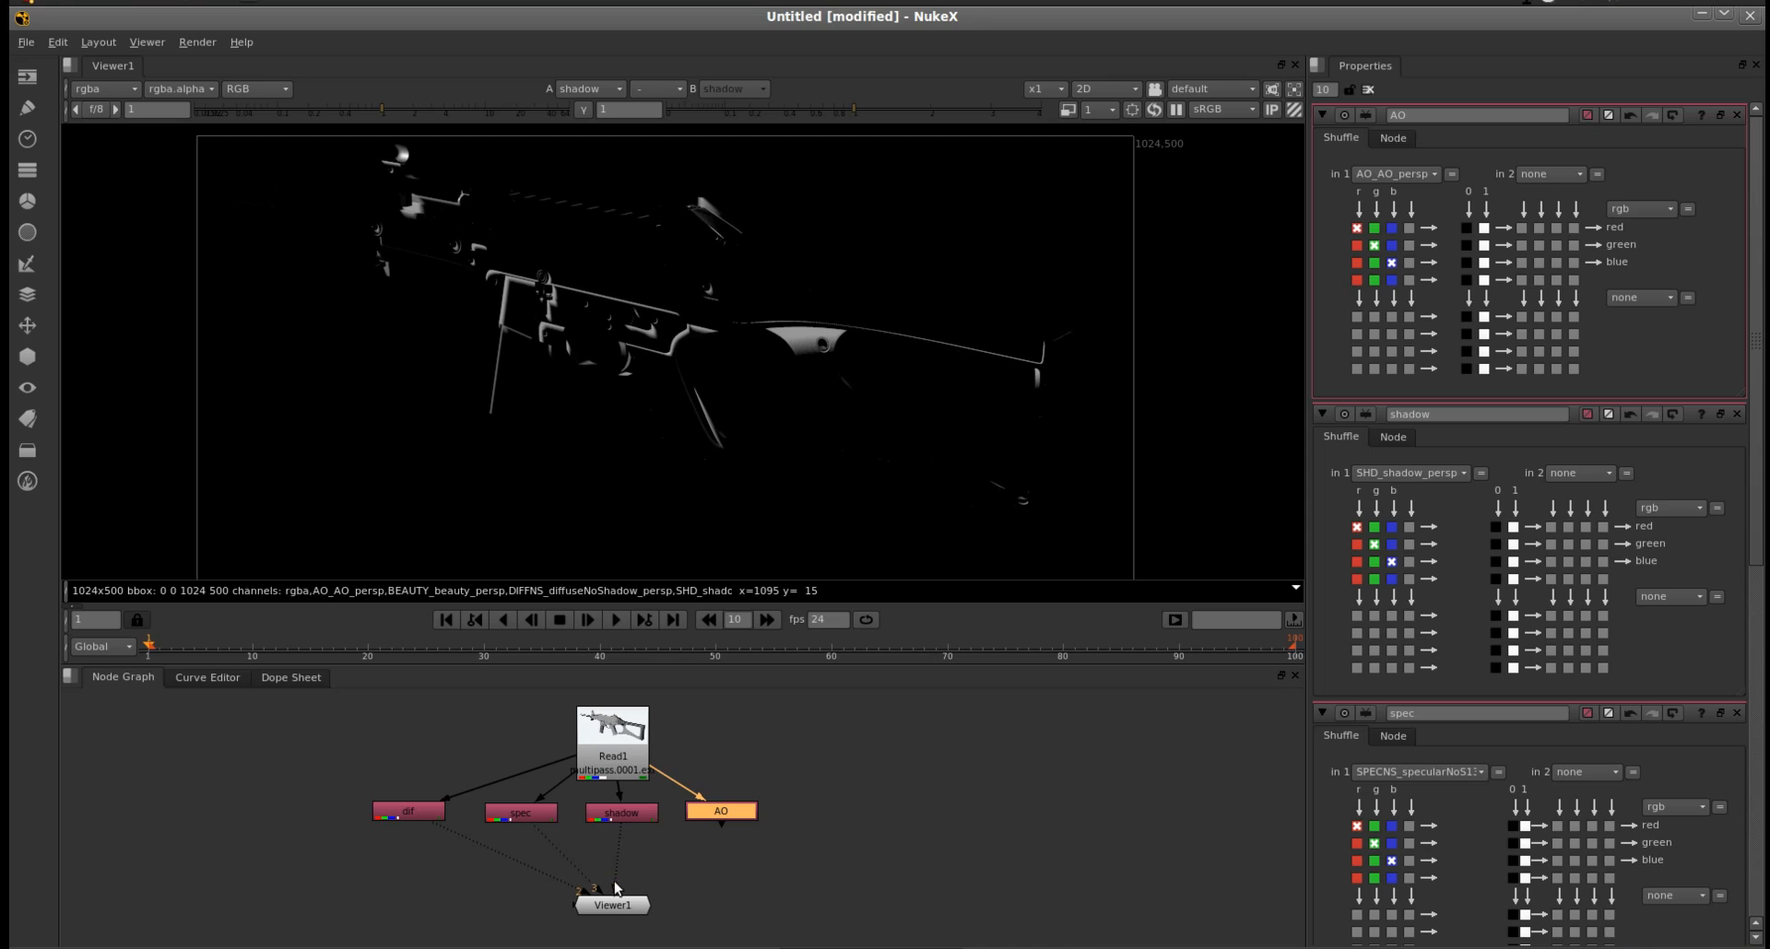
# - Connect the AO node to the Viewer's fourth input and view the AO, shadow, dif and spec outputs one after another
pyautogui.moveTo(721, 826); pyautogui.dragTo(636, 901)
pyautogui.press('4')
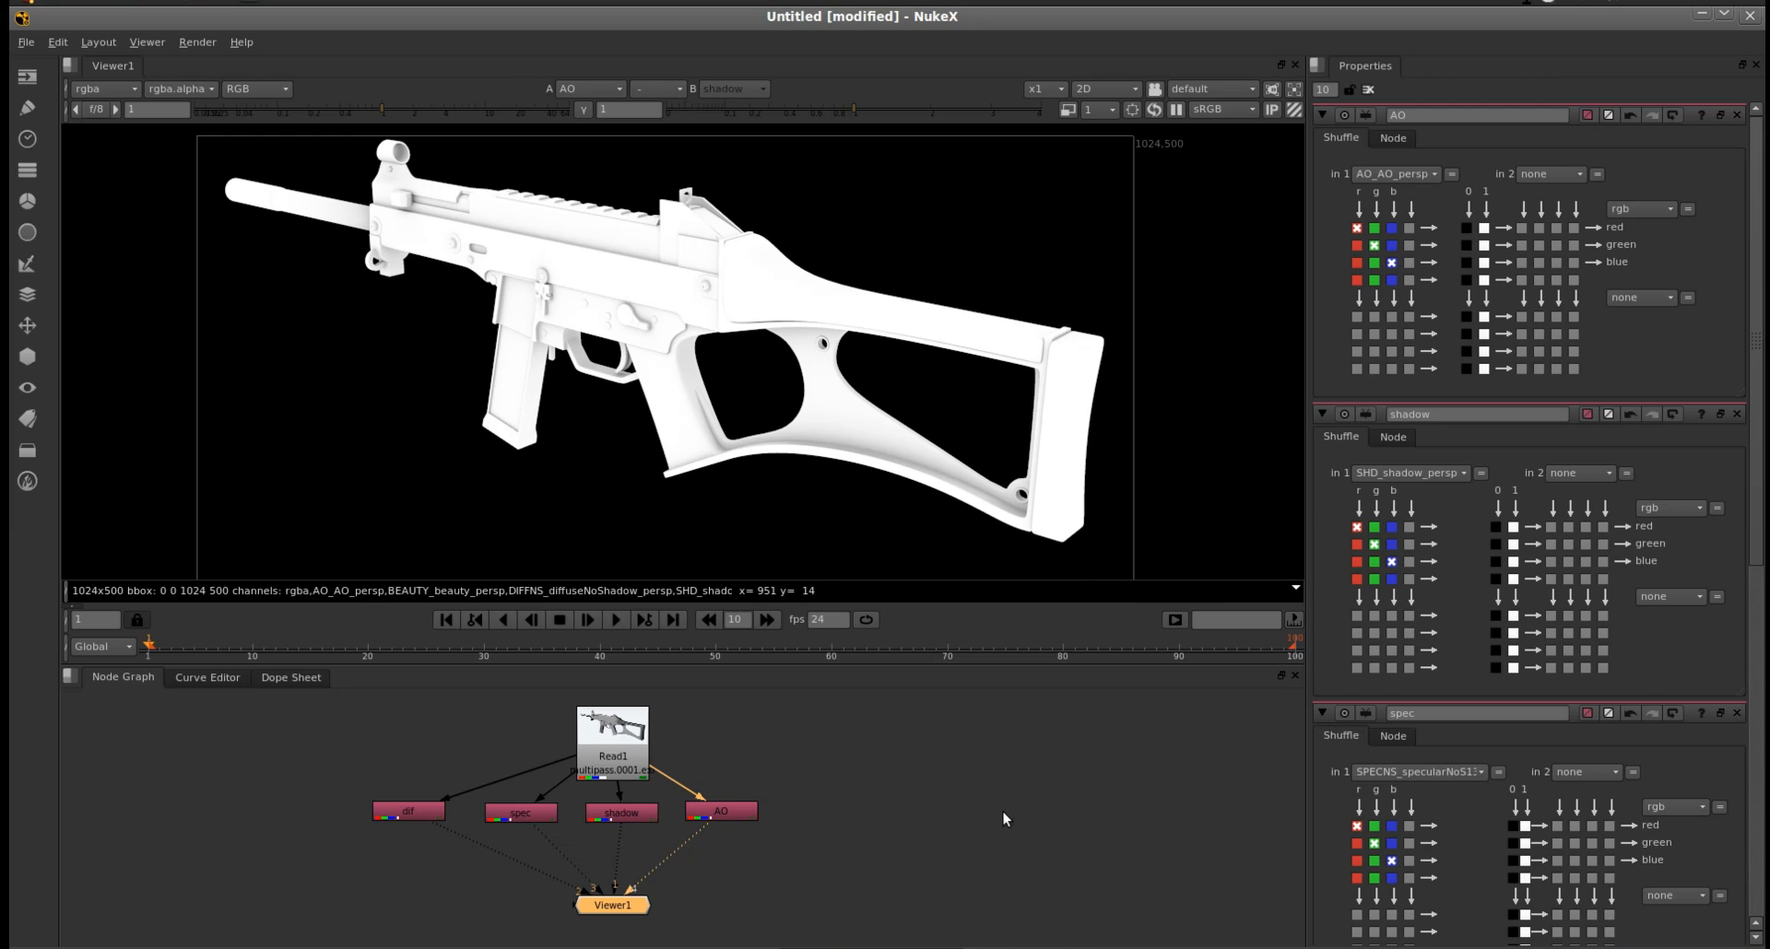
pyautogui.press('3')
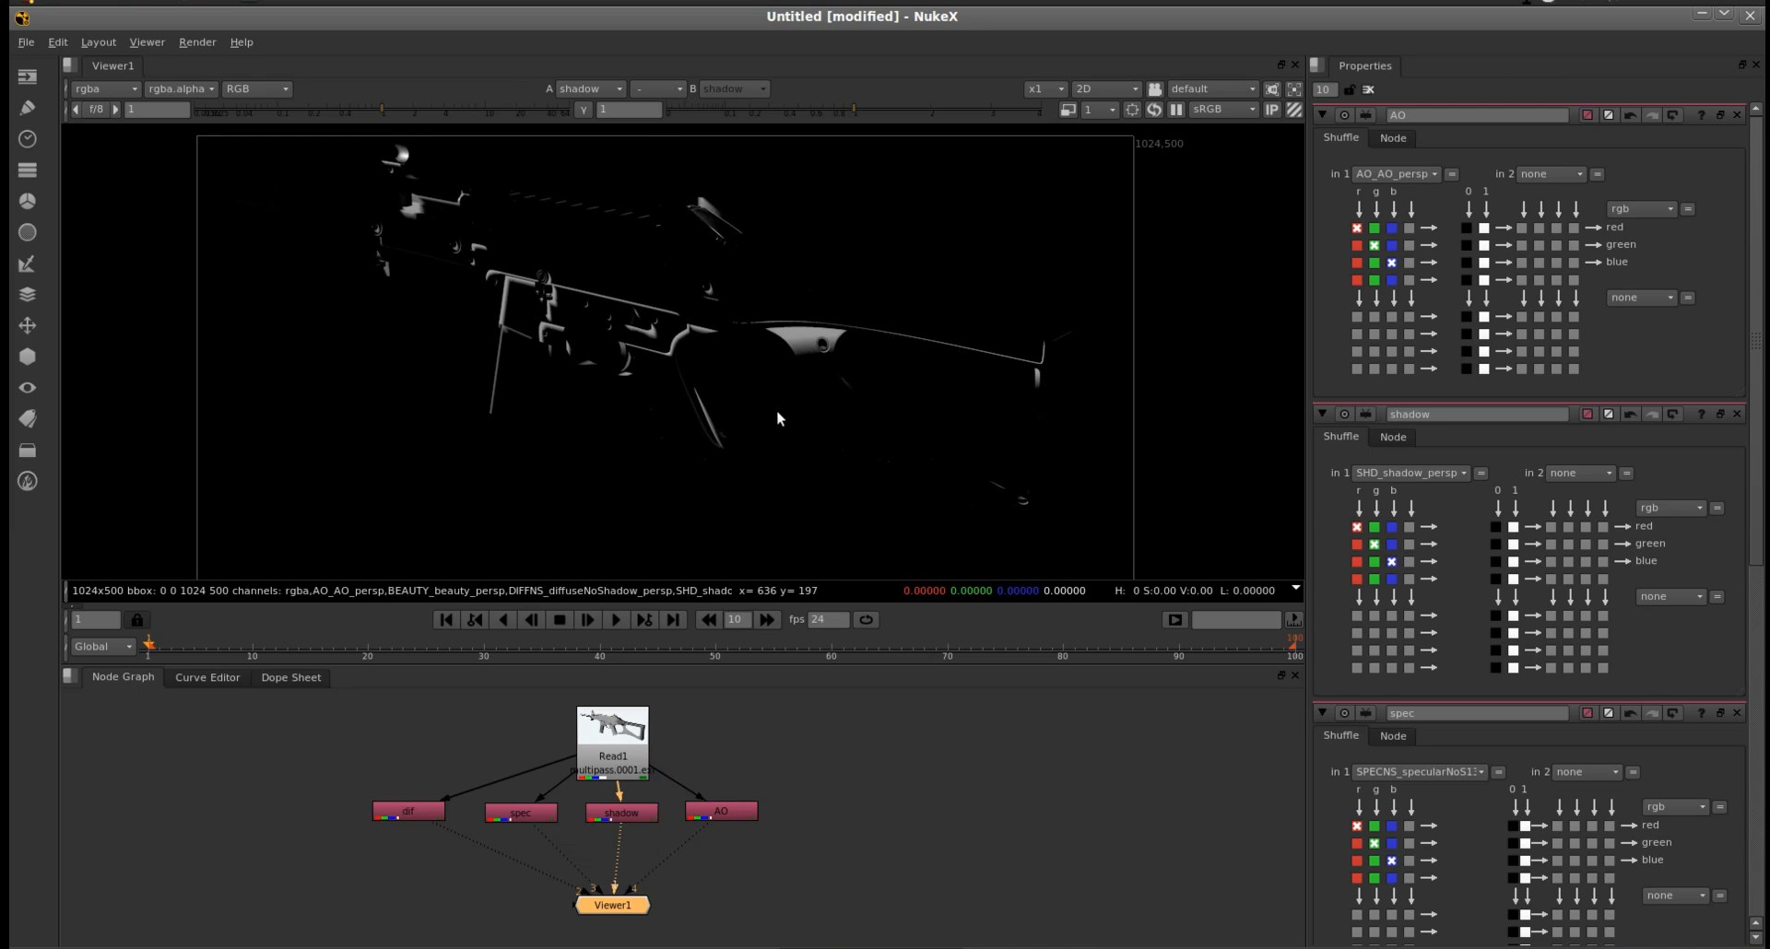
pyautogui.press('2')
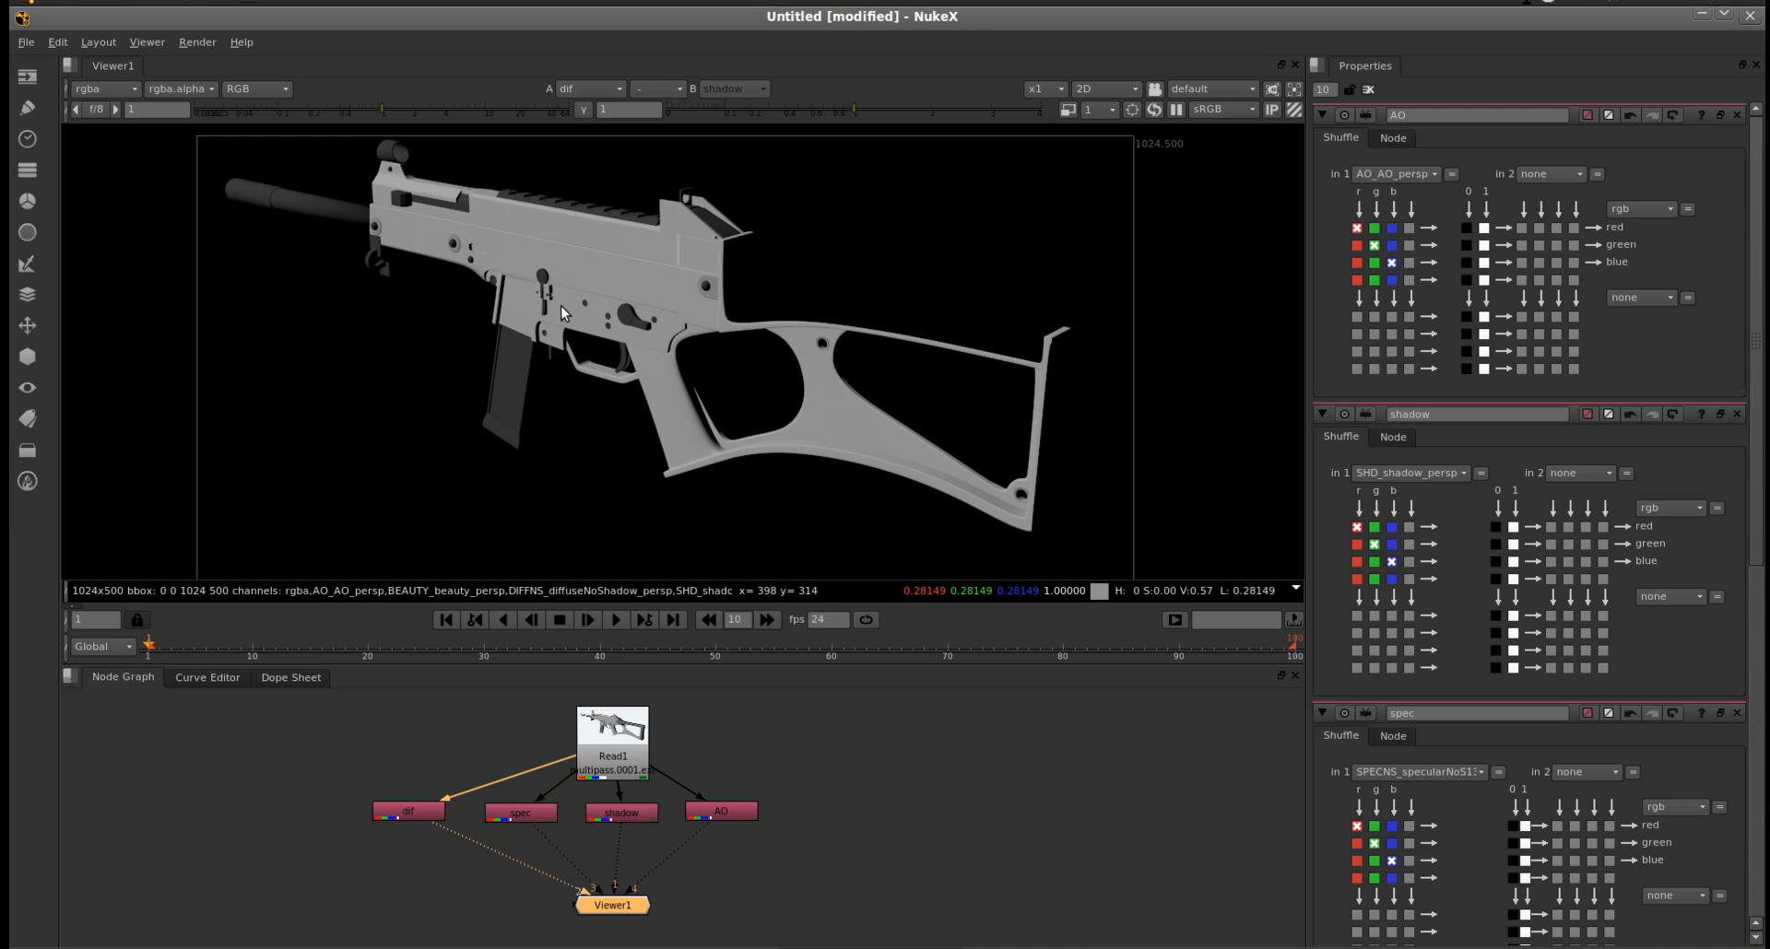
pyautogui.press('3')
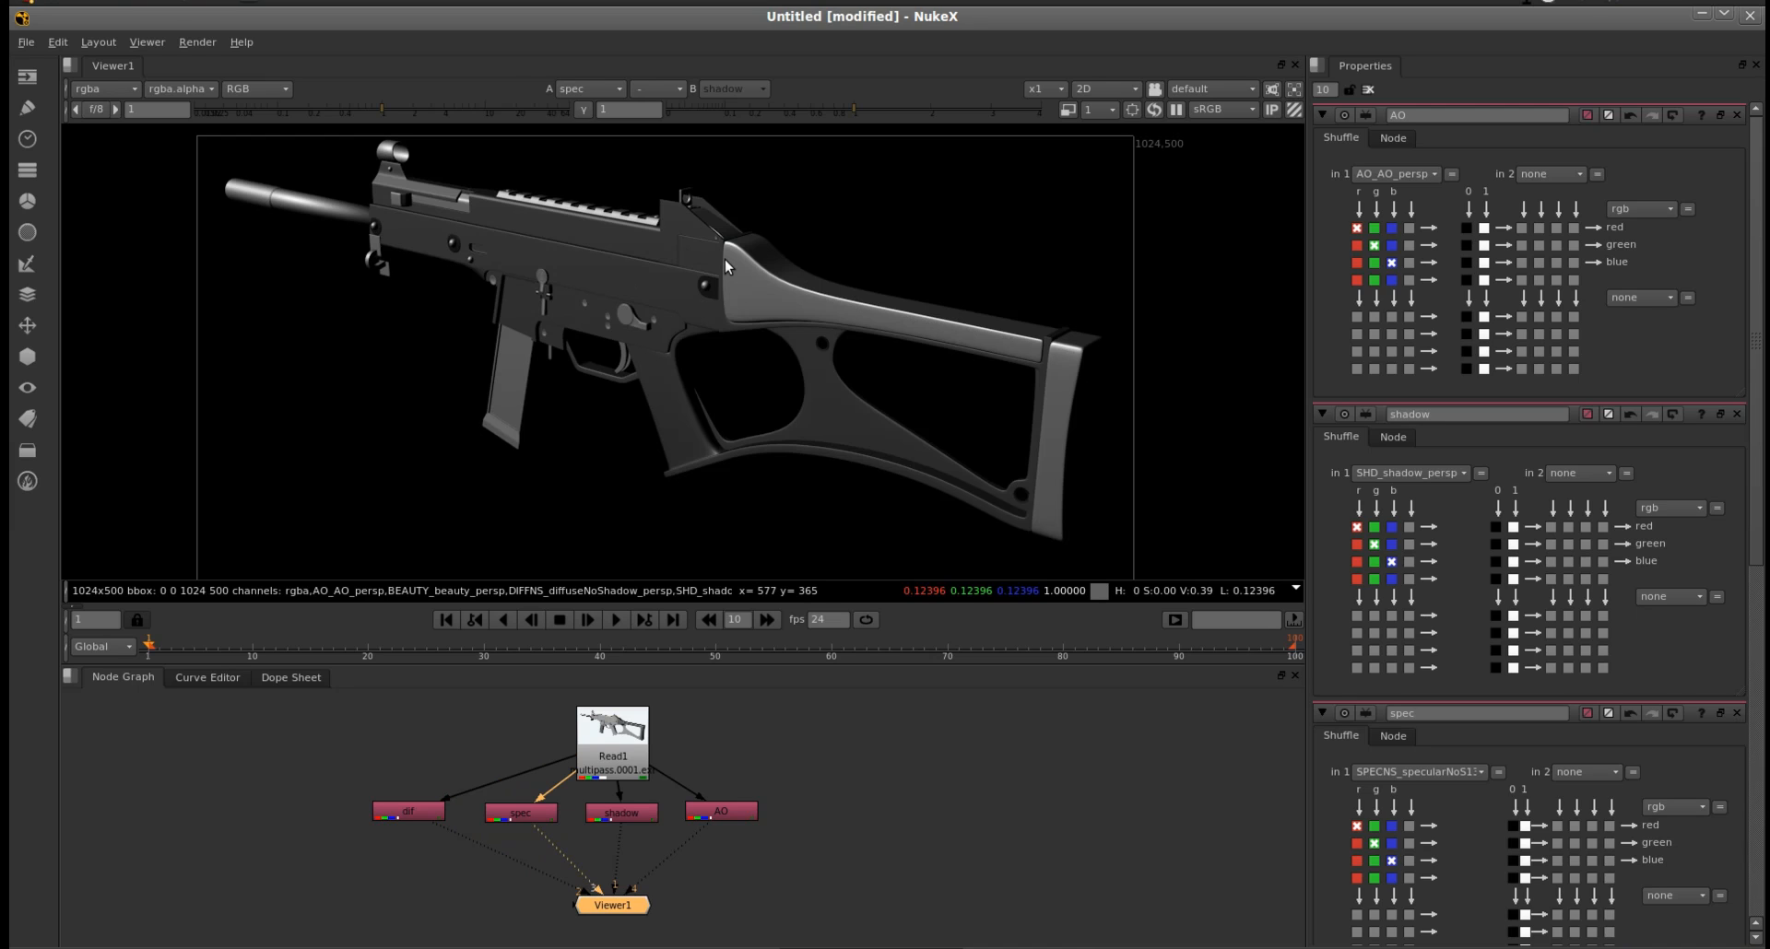
# - Disconnect the Viewer from all four Shuffle nodes and place it below them
pyautogui.press('4')
pyautogui.click(722, 877)
pyautogui.moveTo(635, 891); pyautogui.dragTo(373, 856)
pyautogui.moveTo(596, 911); pyautogui.dragTo(577, 913)
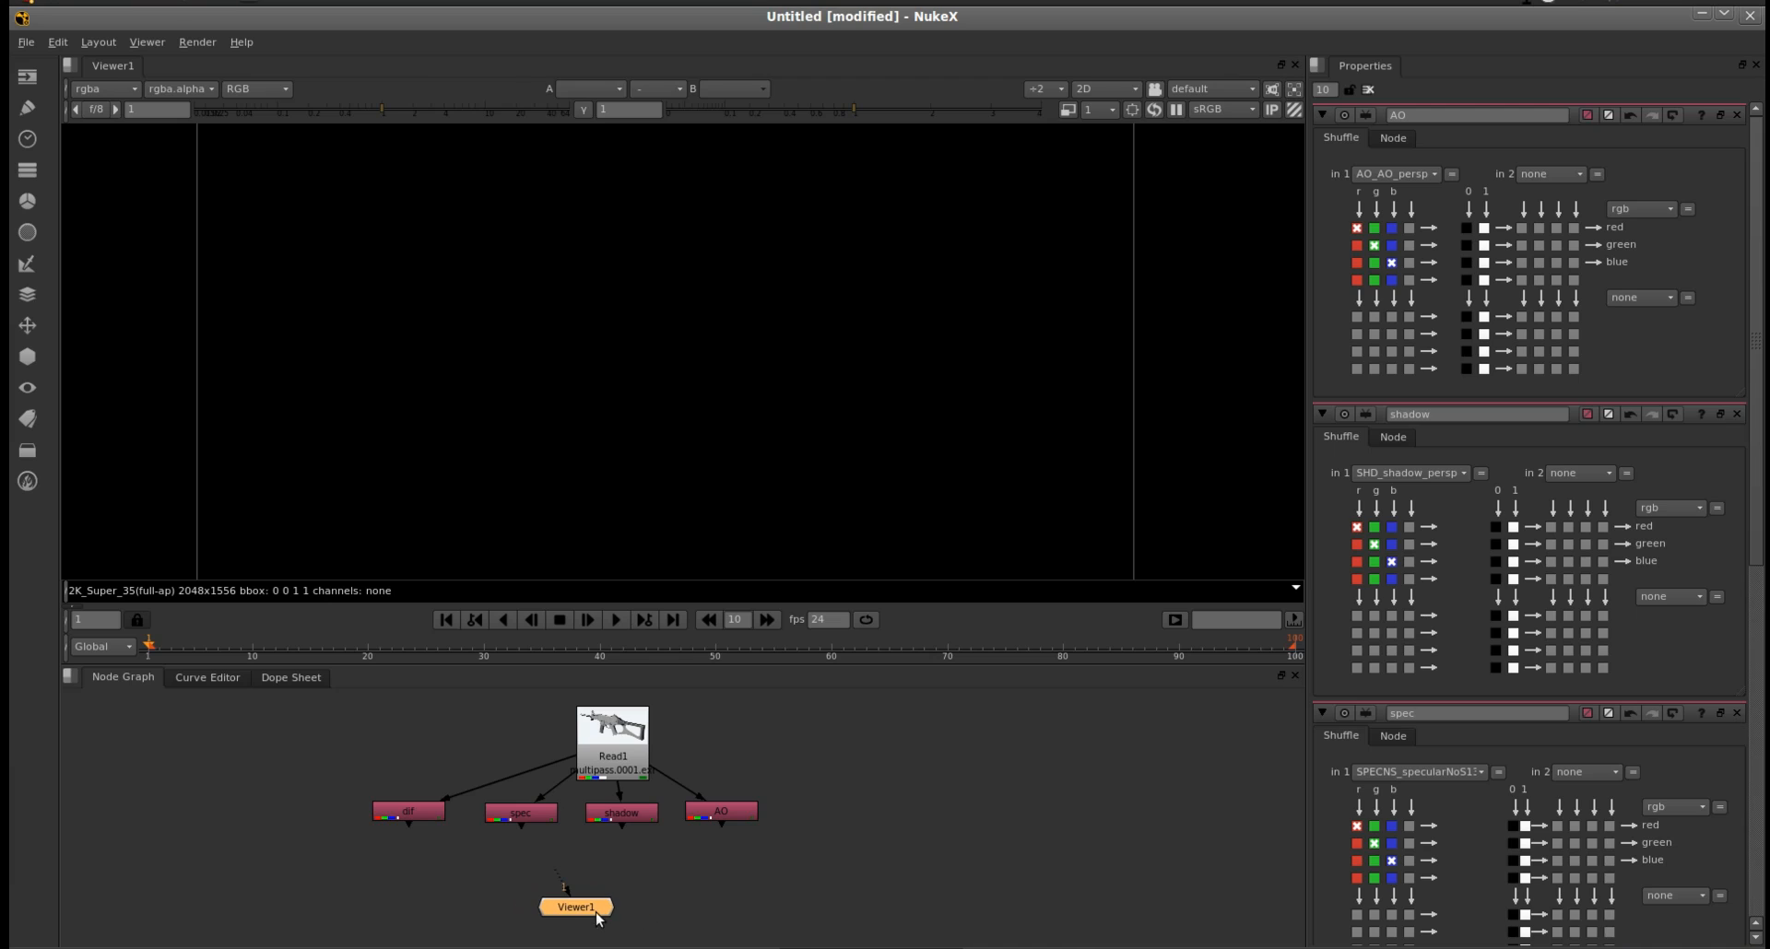
# - Add a ColorCorrect node beneath each of the dif, spec, shadow and AO Shuffle nodes
pyautogui.click(744, 814)
pyautogui.doubleClick(414, 811)
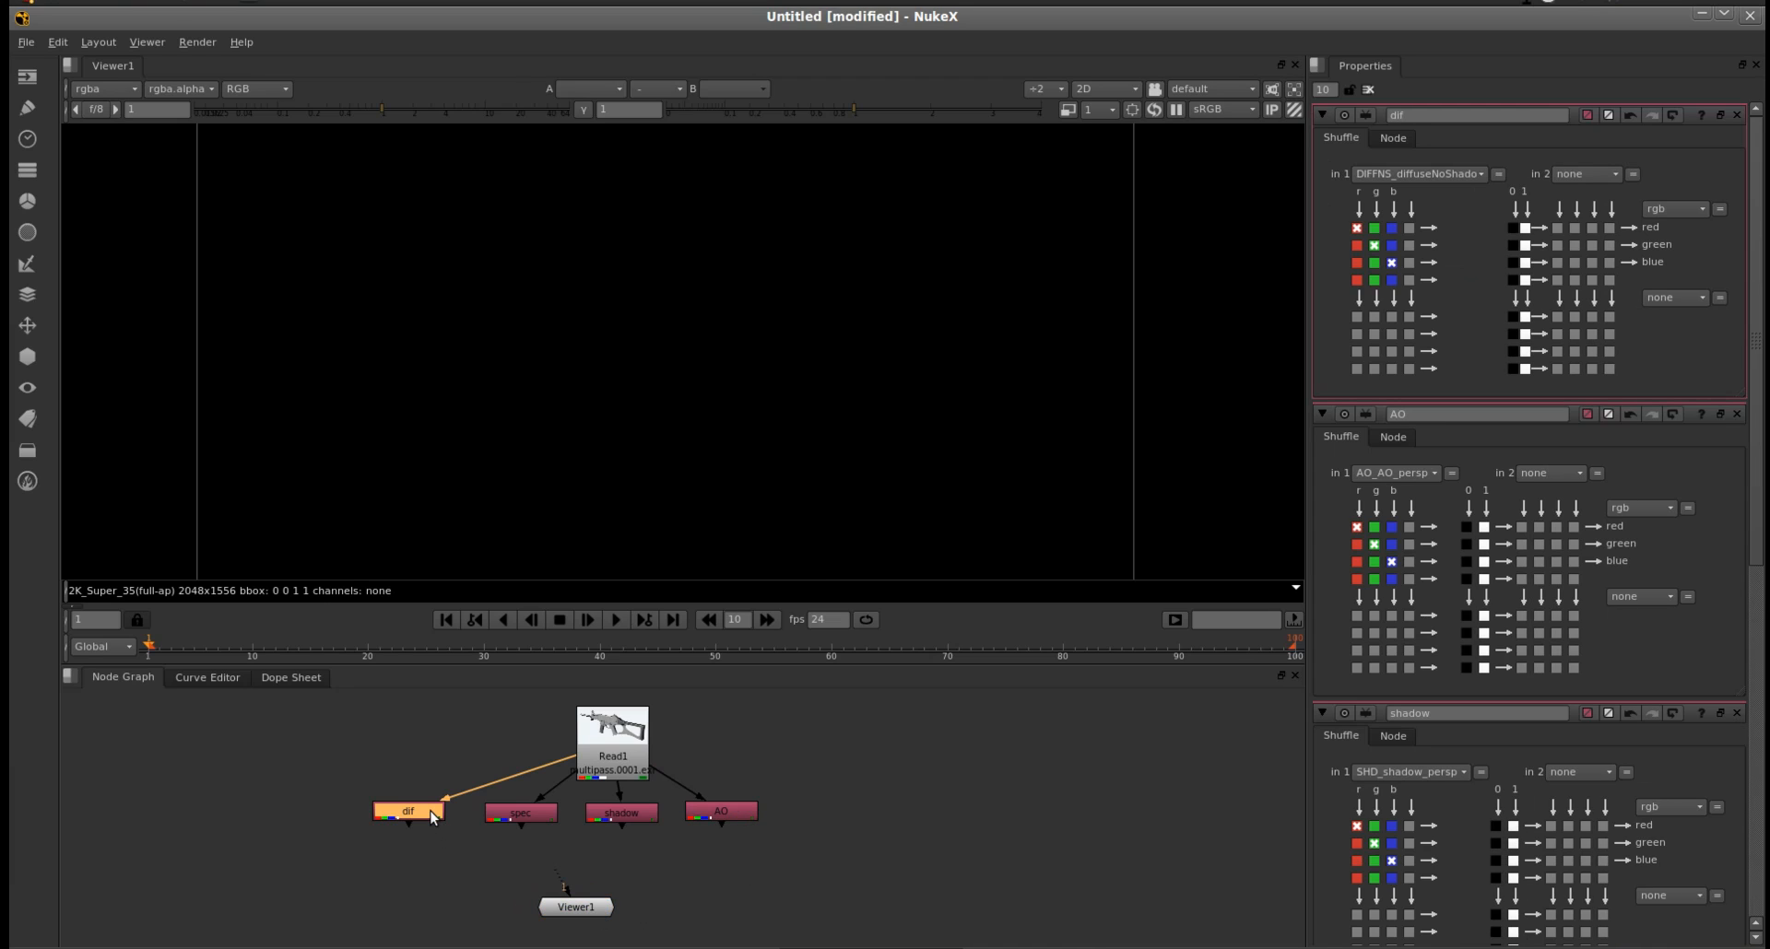
pyautogui.press('c')
pyautogui.click(519, 813)
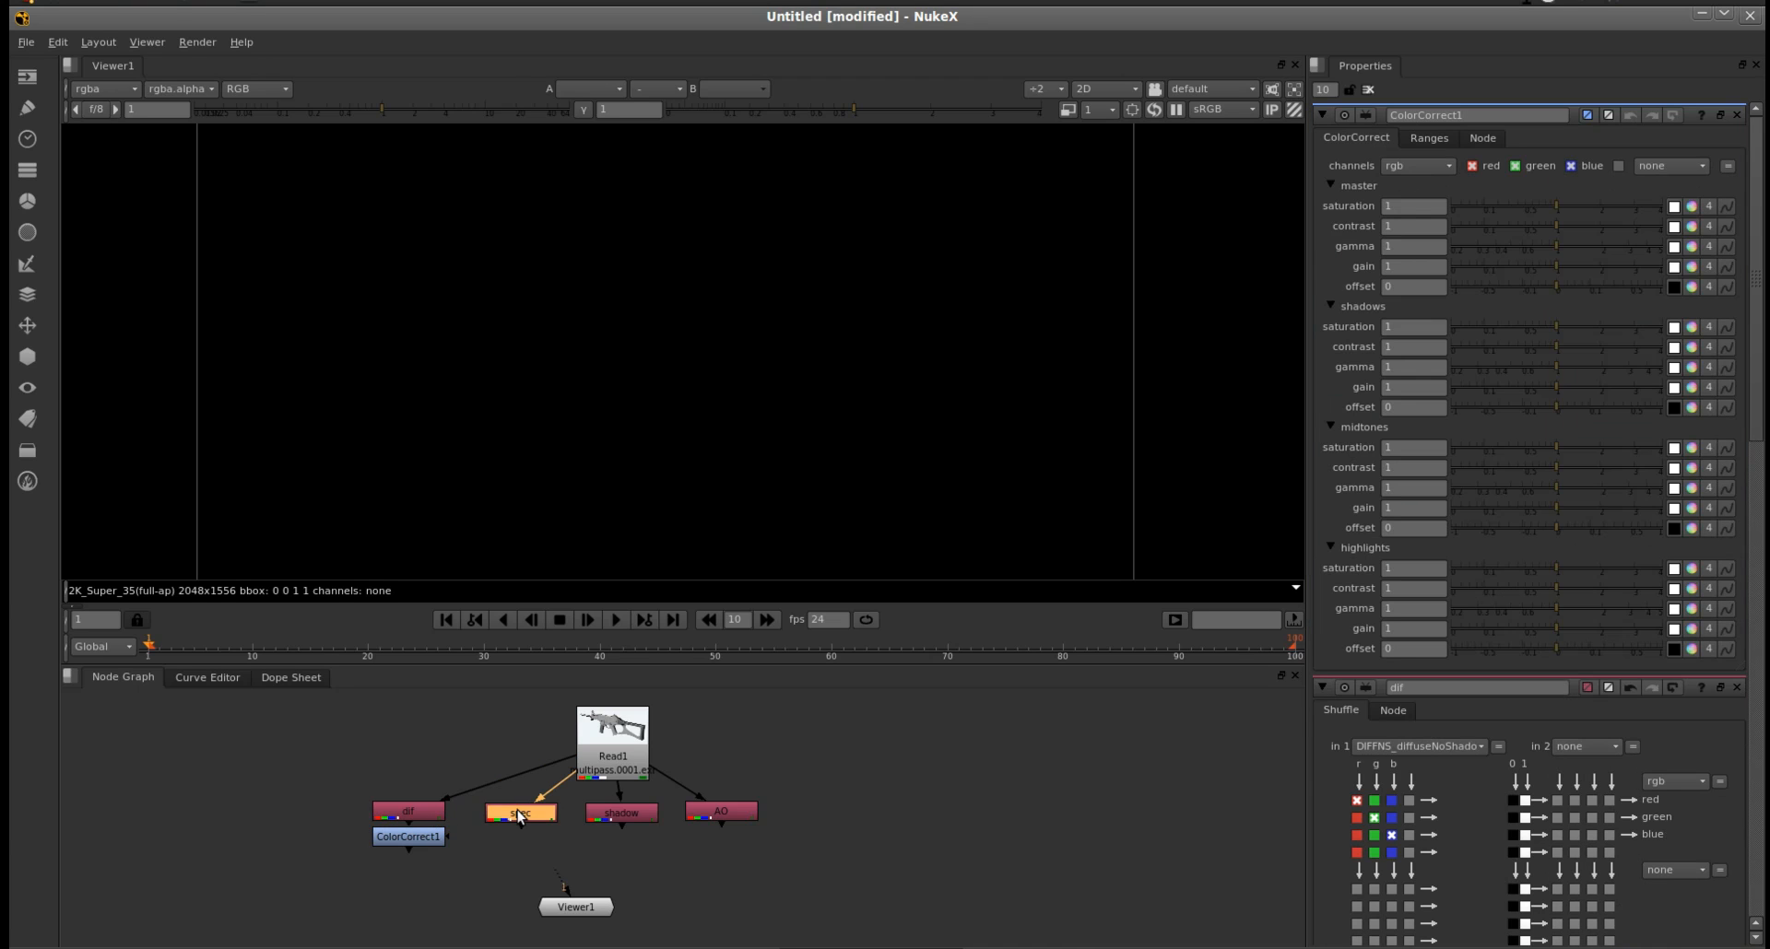
pyautogui.press('c')
pyautogui.click(598, 815)
pyautogui.press('c')
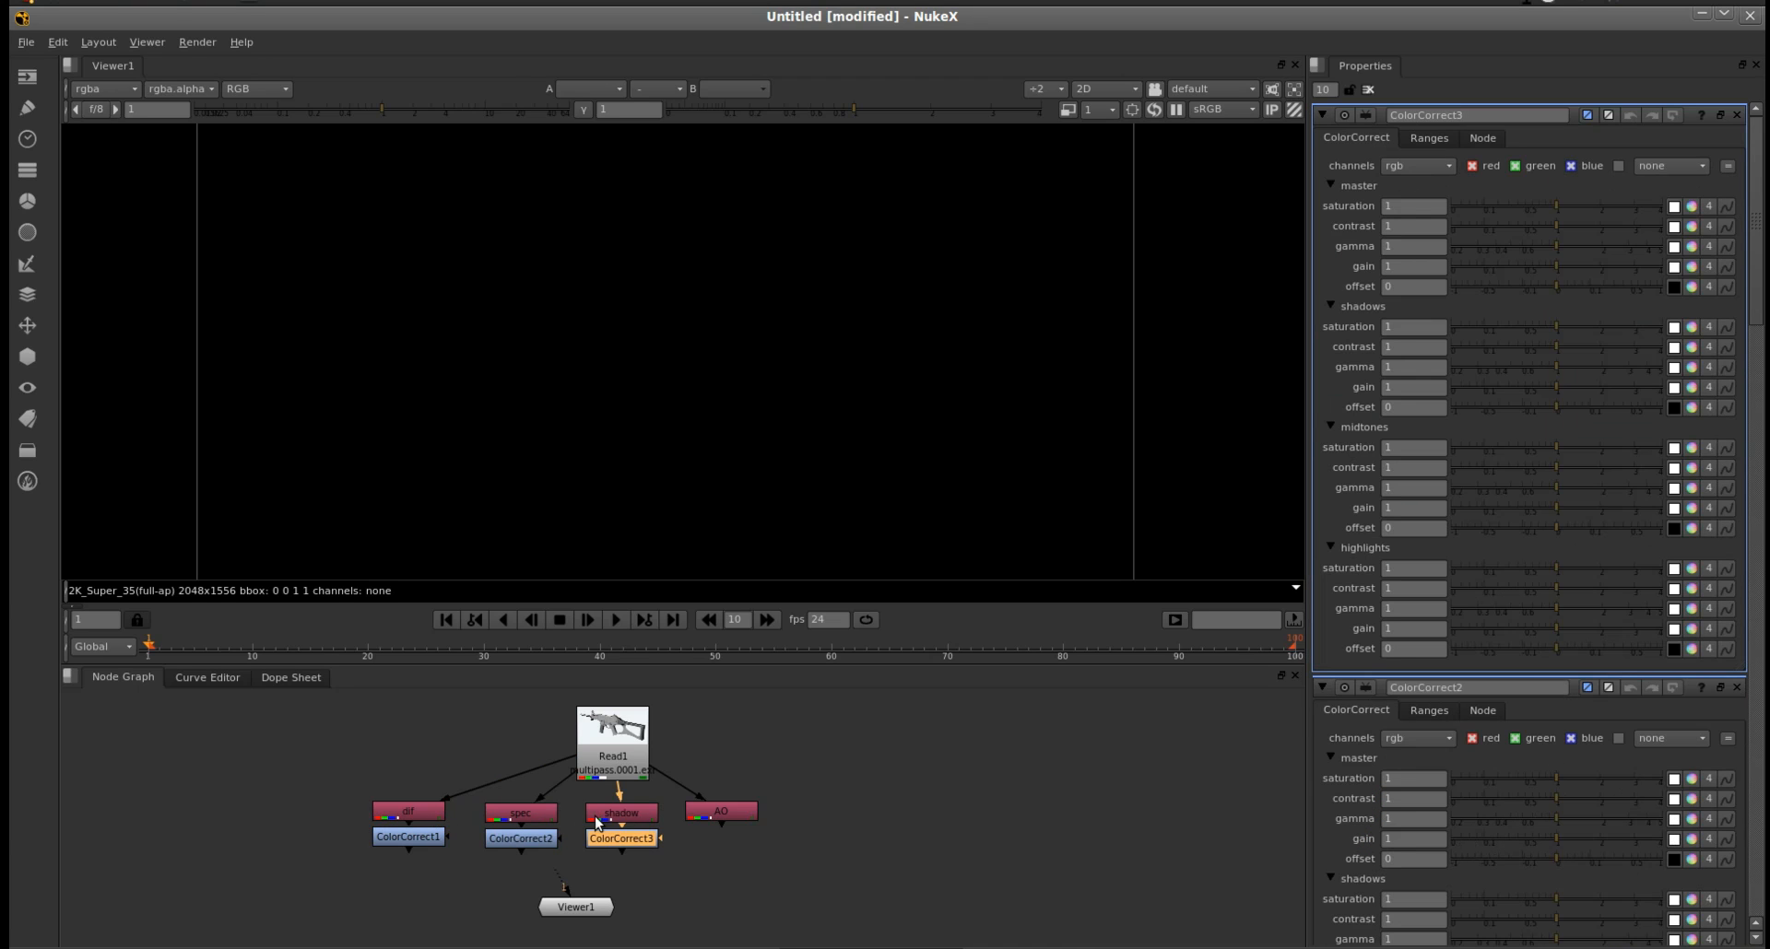
pyautogui.click(719, 813)
pyautogui.press('c')
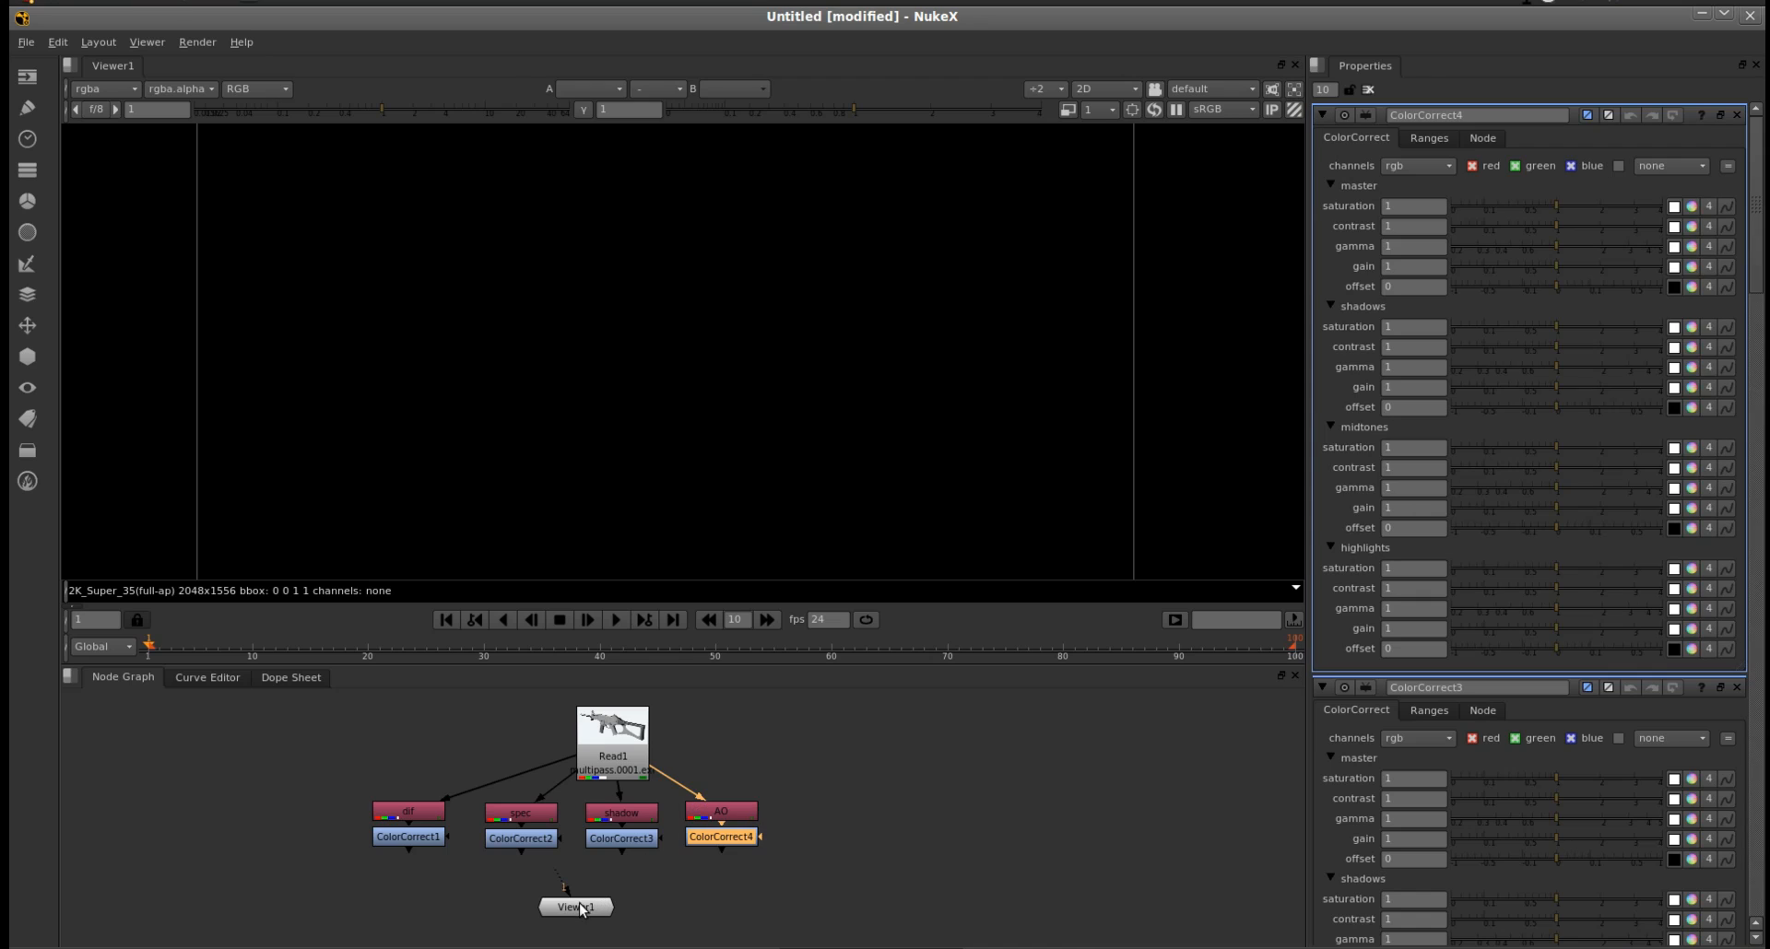
# - Centre the Read node above the four Shuffle branches and move the Viewer out of the way
pyautogui.click(579, 908)
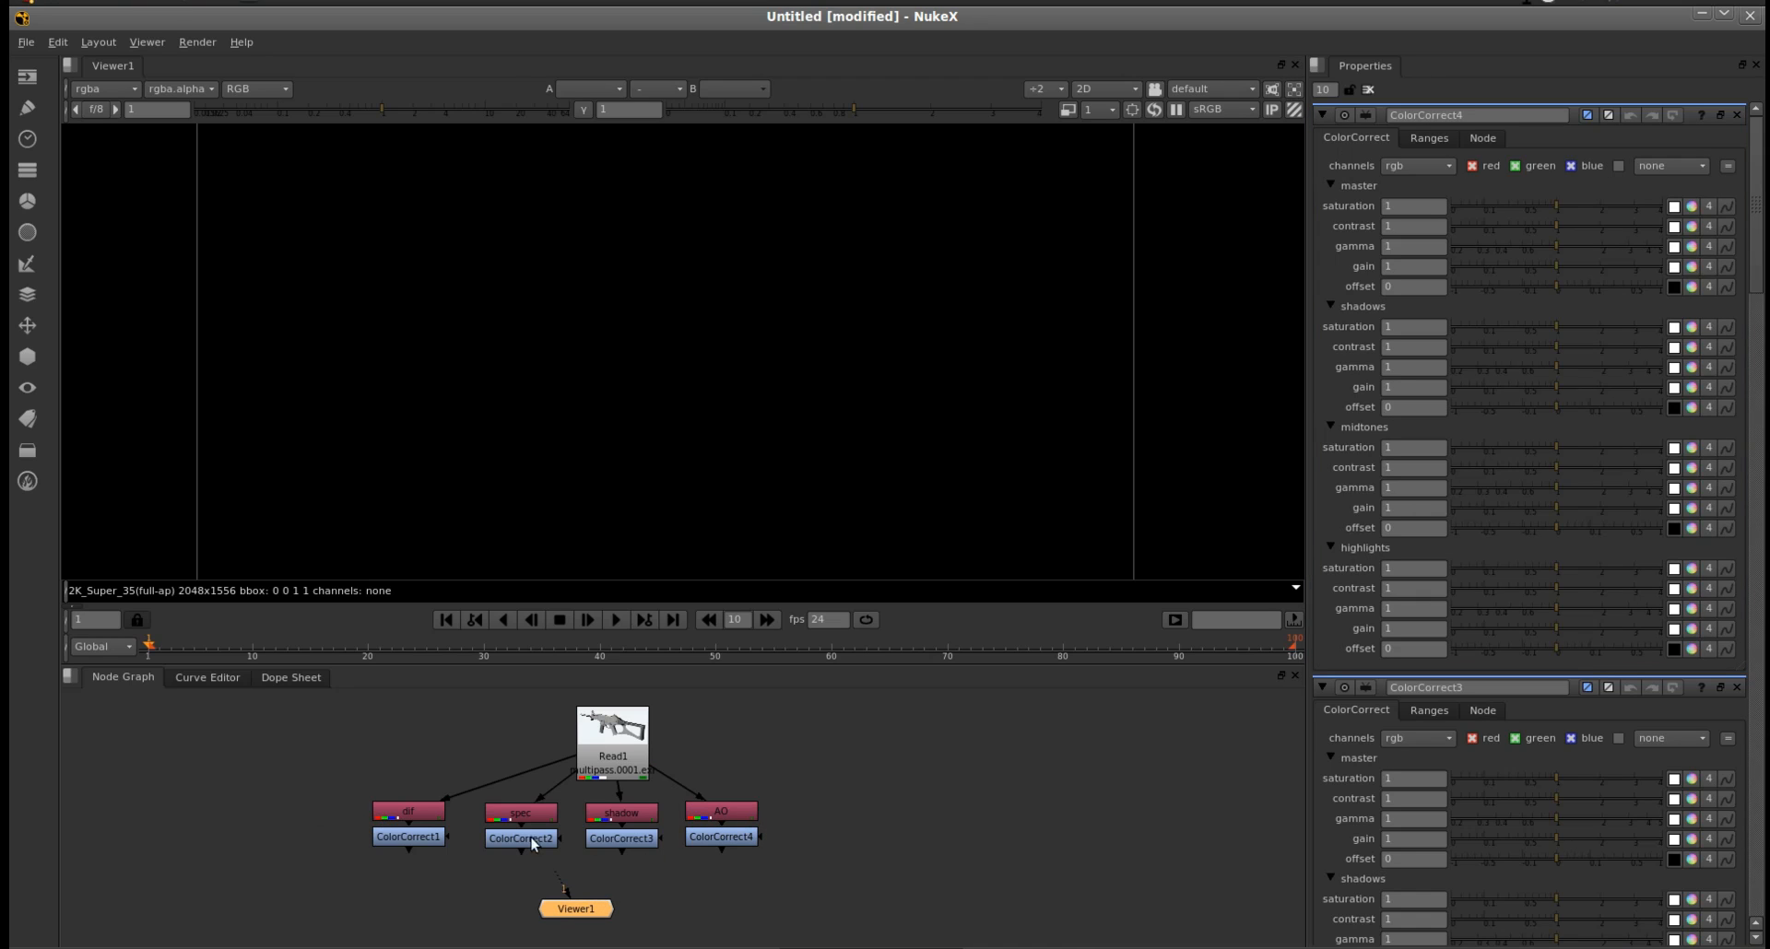
pyautogui.moveTo(633, 761); pyautogui.dragTo(605, 755)
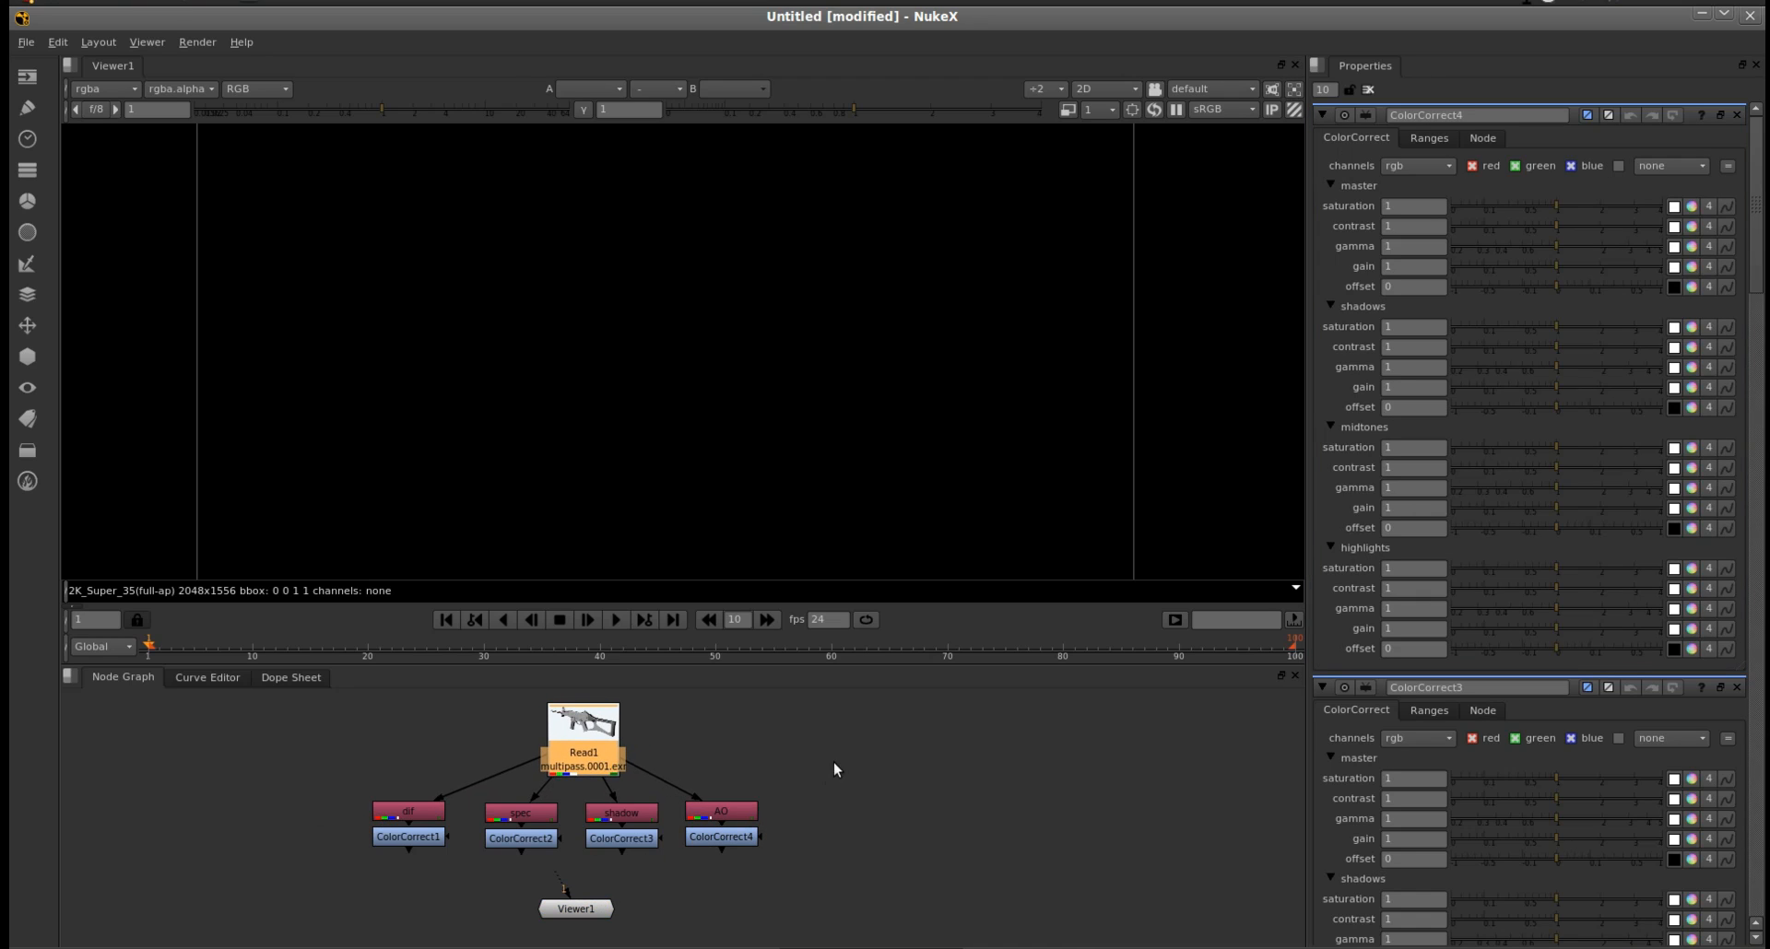
pyautogui.moveTo(586, 914); pyautogui.dragTo(989, 922)
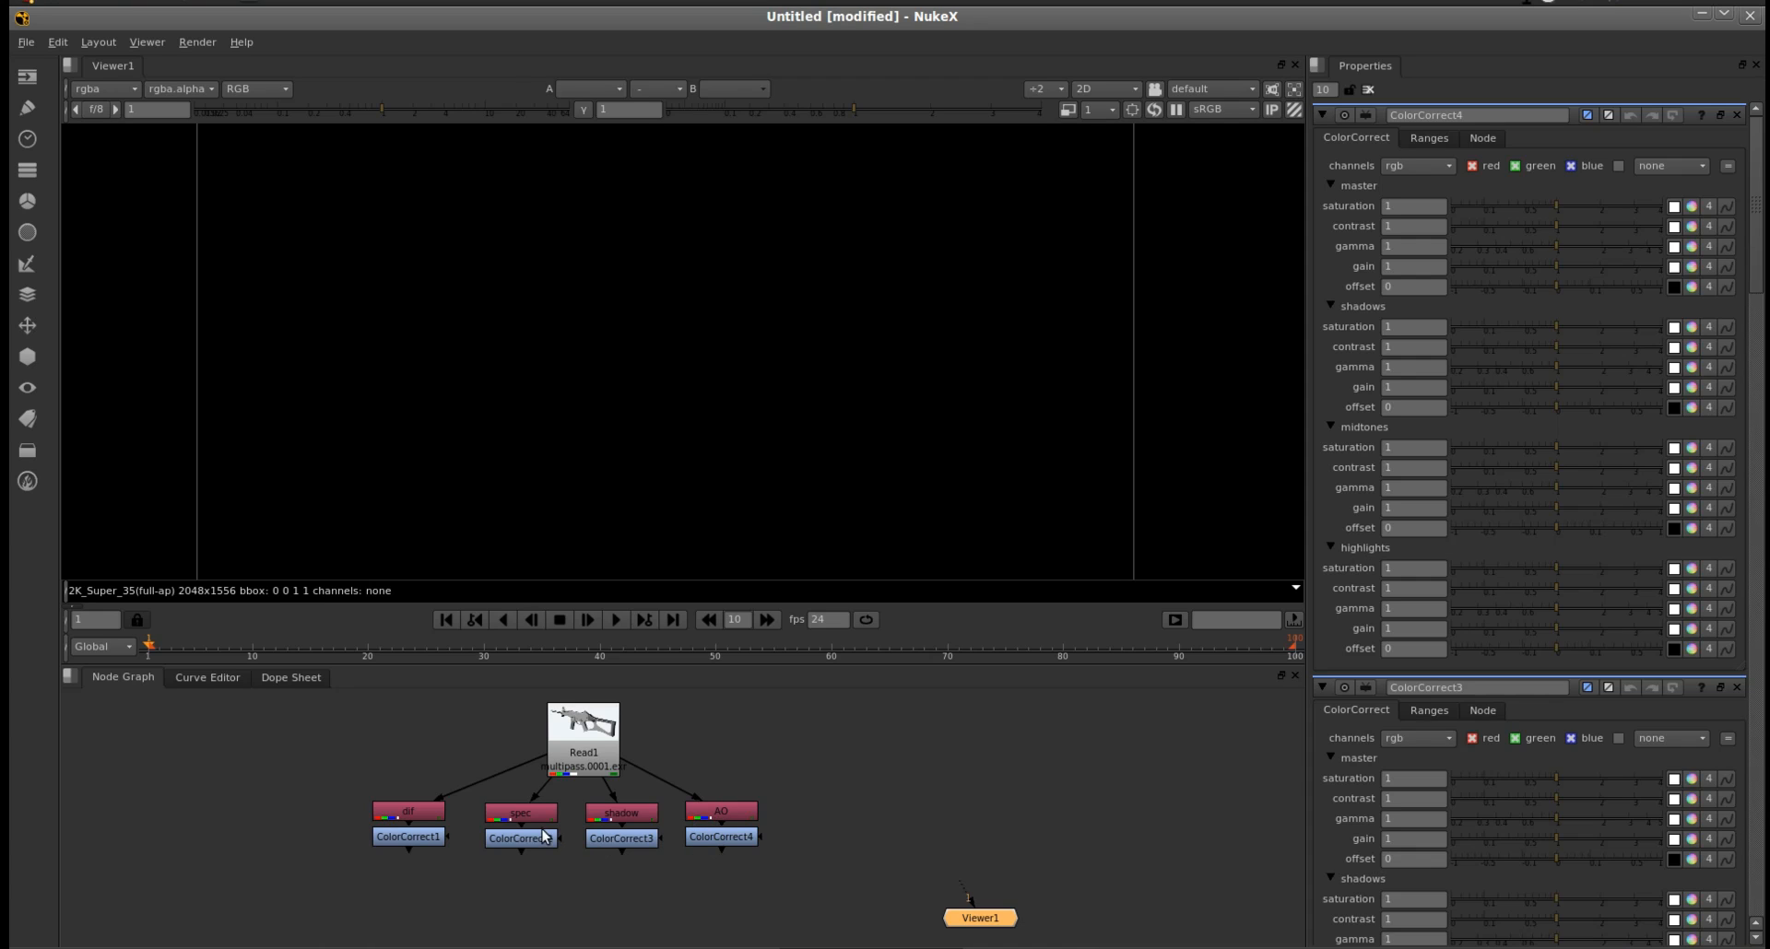
# - View the output of the AO branch's ColorCorrect node and set its midtones contrast to 0.64
pyautogui.moveTo(977, 913); pyautogui.dragTo(638, 903)
pyautogui.moveTo(711, 839); pyautogui.dragTo(714, 839)
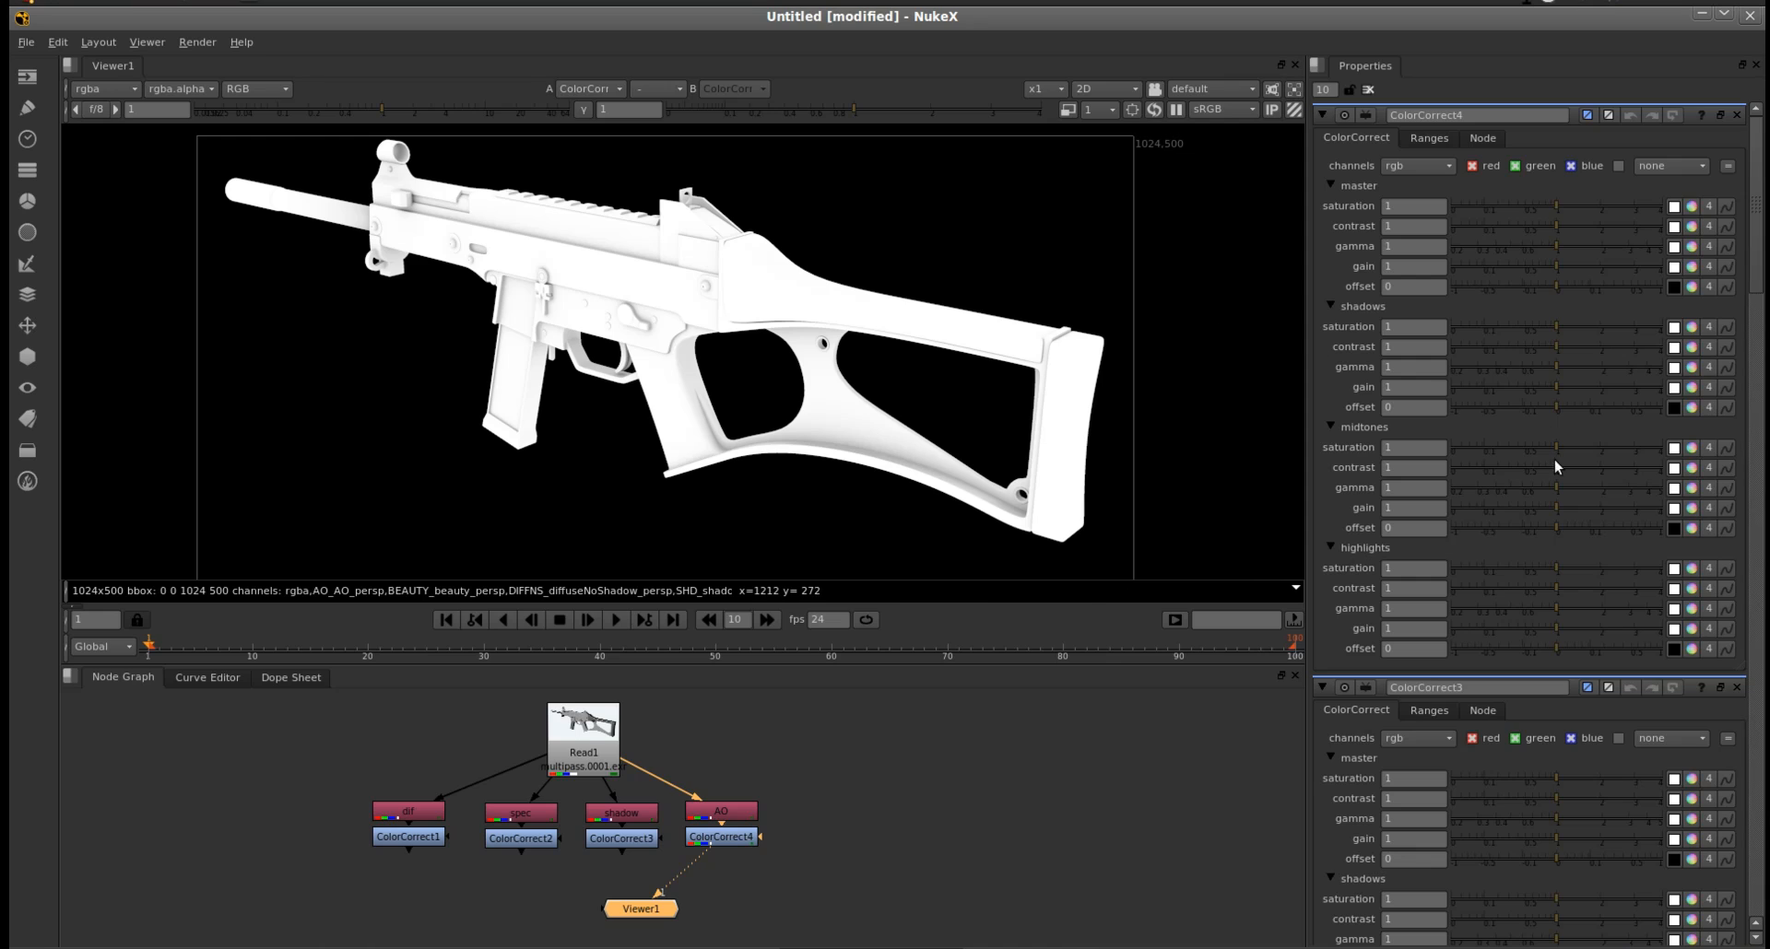
pyautogui.click(731, 839)
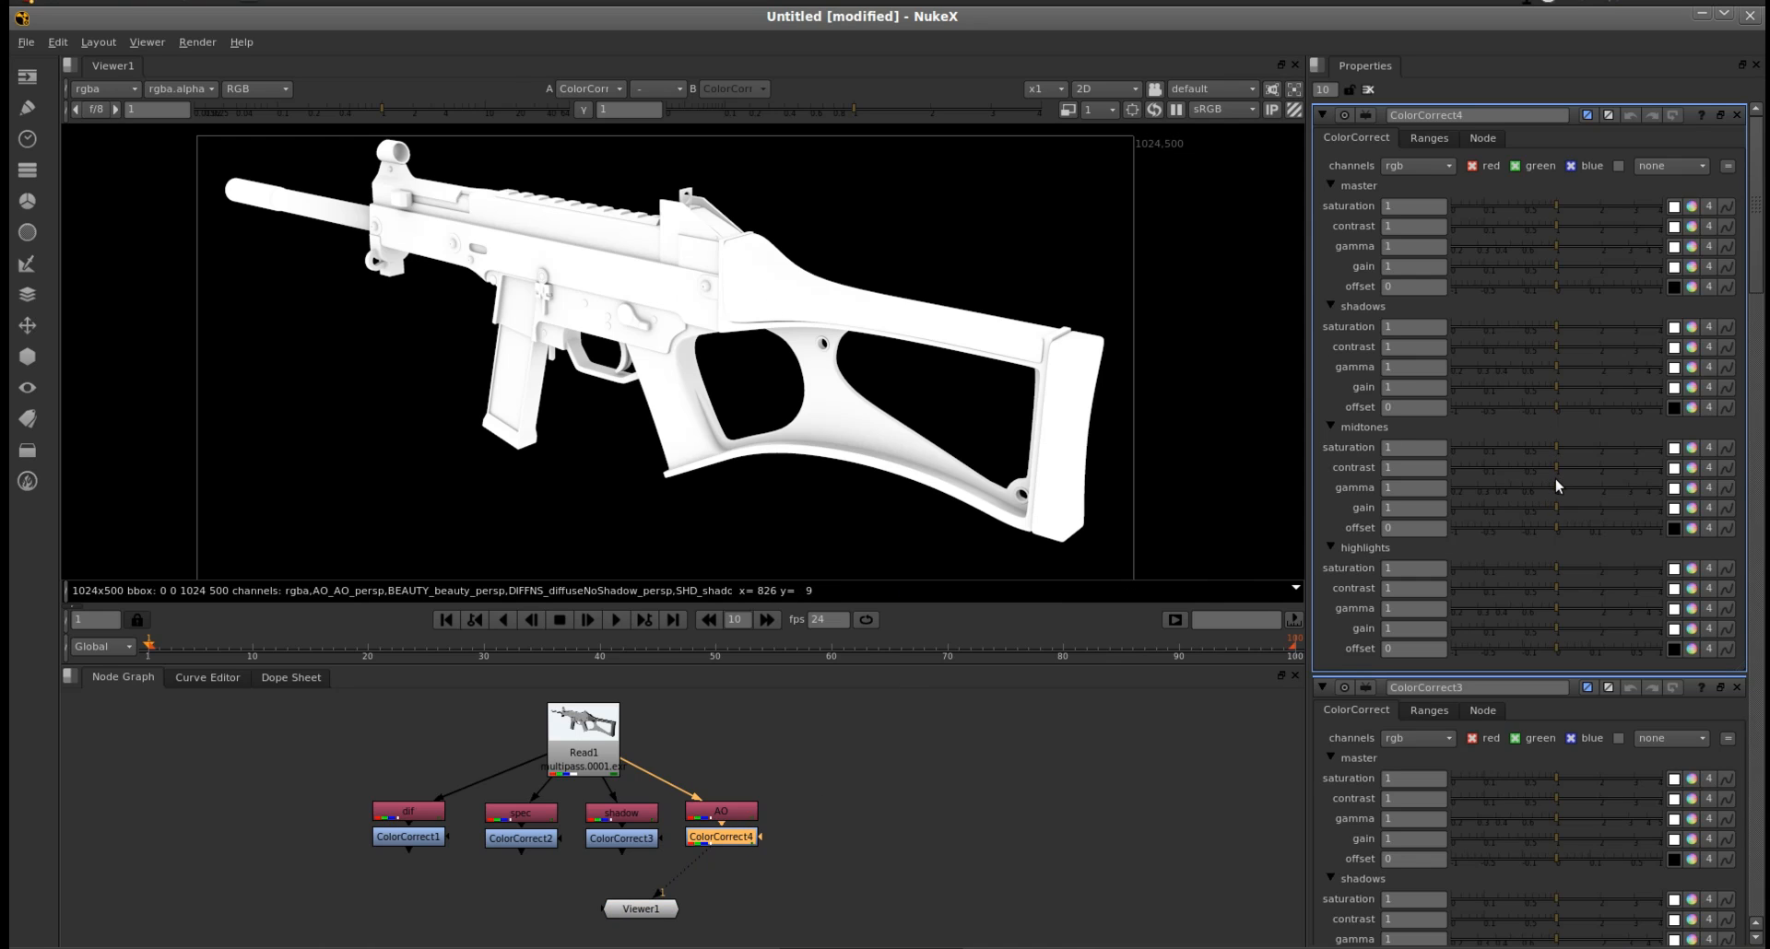
pyautogui.moveTo(1553, 466)
pyautogui.mouseDown()
pyautogui.moveTo(1470, 472)
pyautogui.moveTo(1619, 468)
pyautogui.moveTo(1534, 472)
pyautogui.mouseUp()
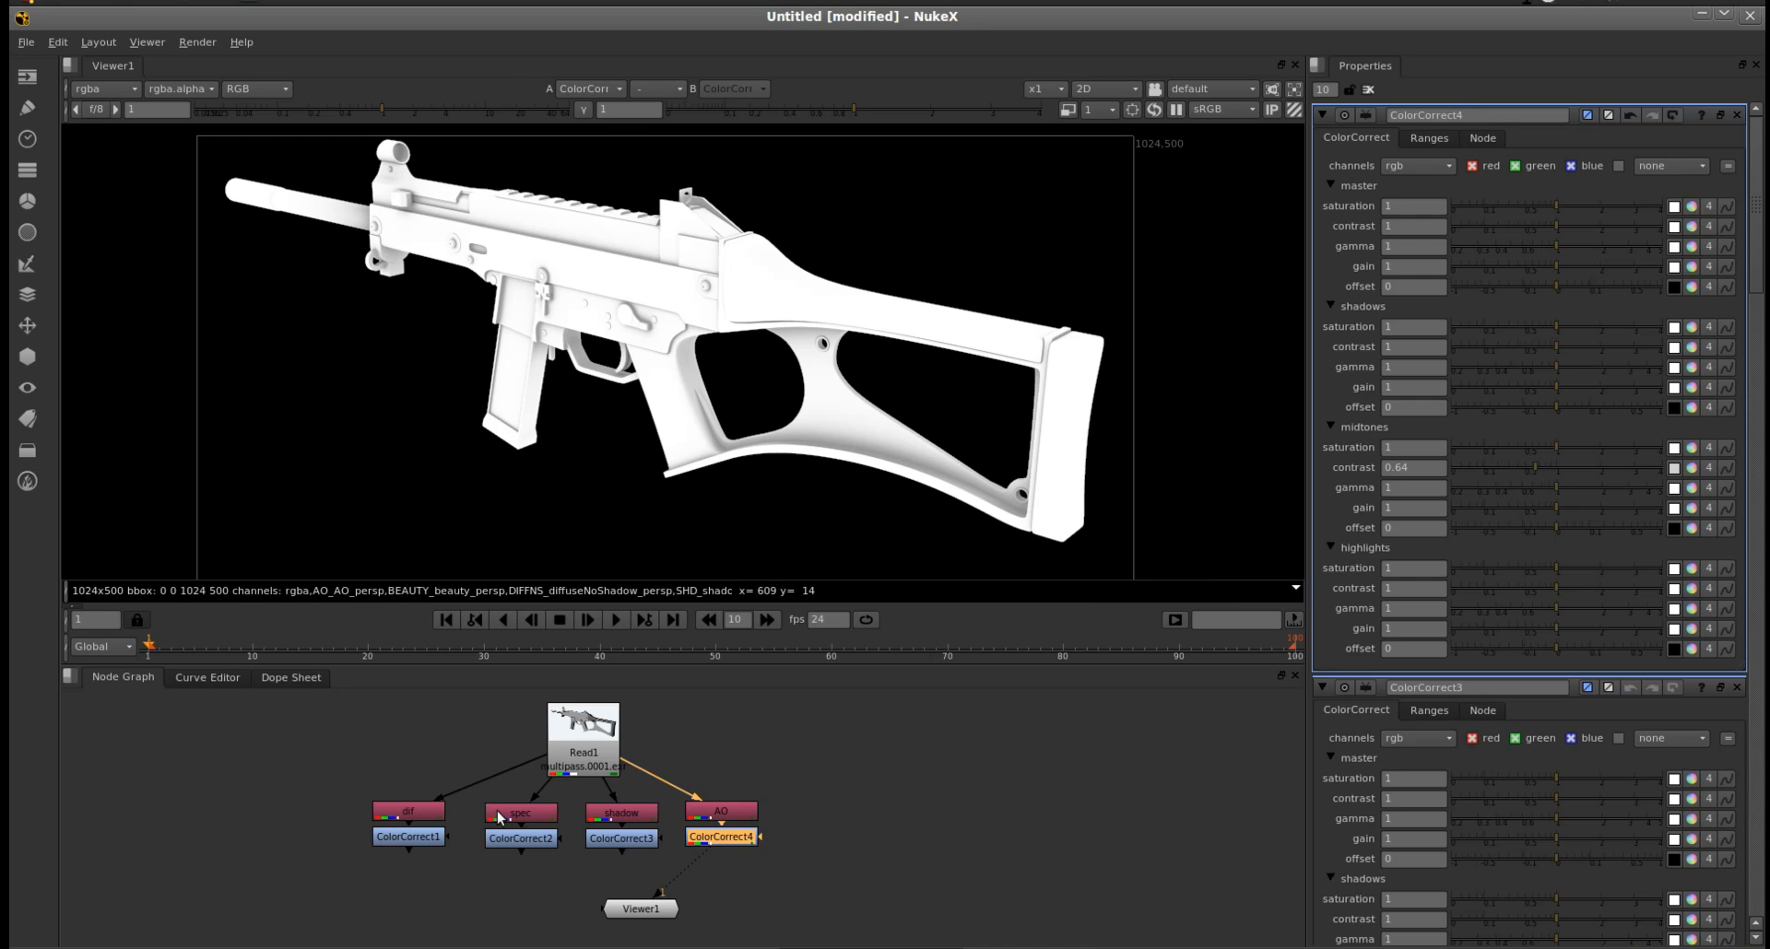
# - Disconnect the Viewer and add a Merge node joining the dif and spec branches' ColorCorrect outputs
pyautogui.moveTo(704, 858); pyautogui.dragTo(940, 904)
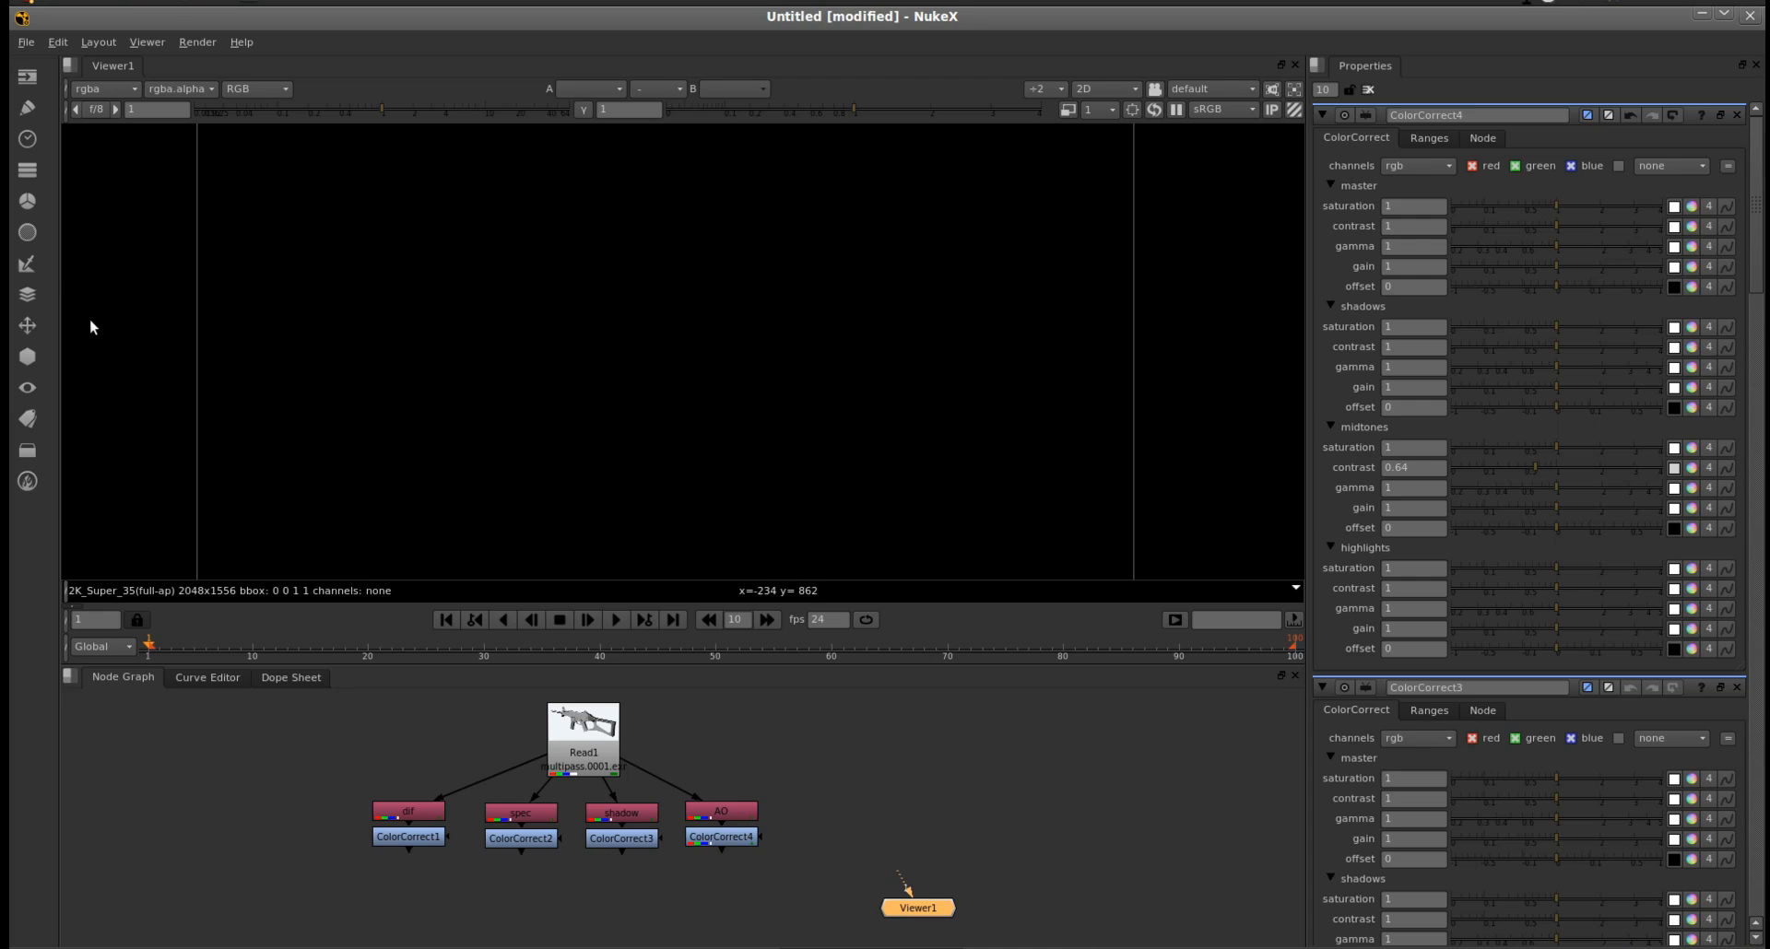
pyautogui.press('m')
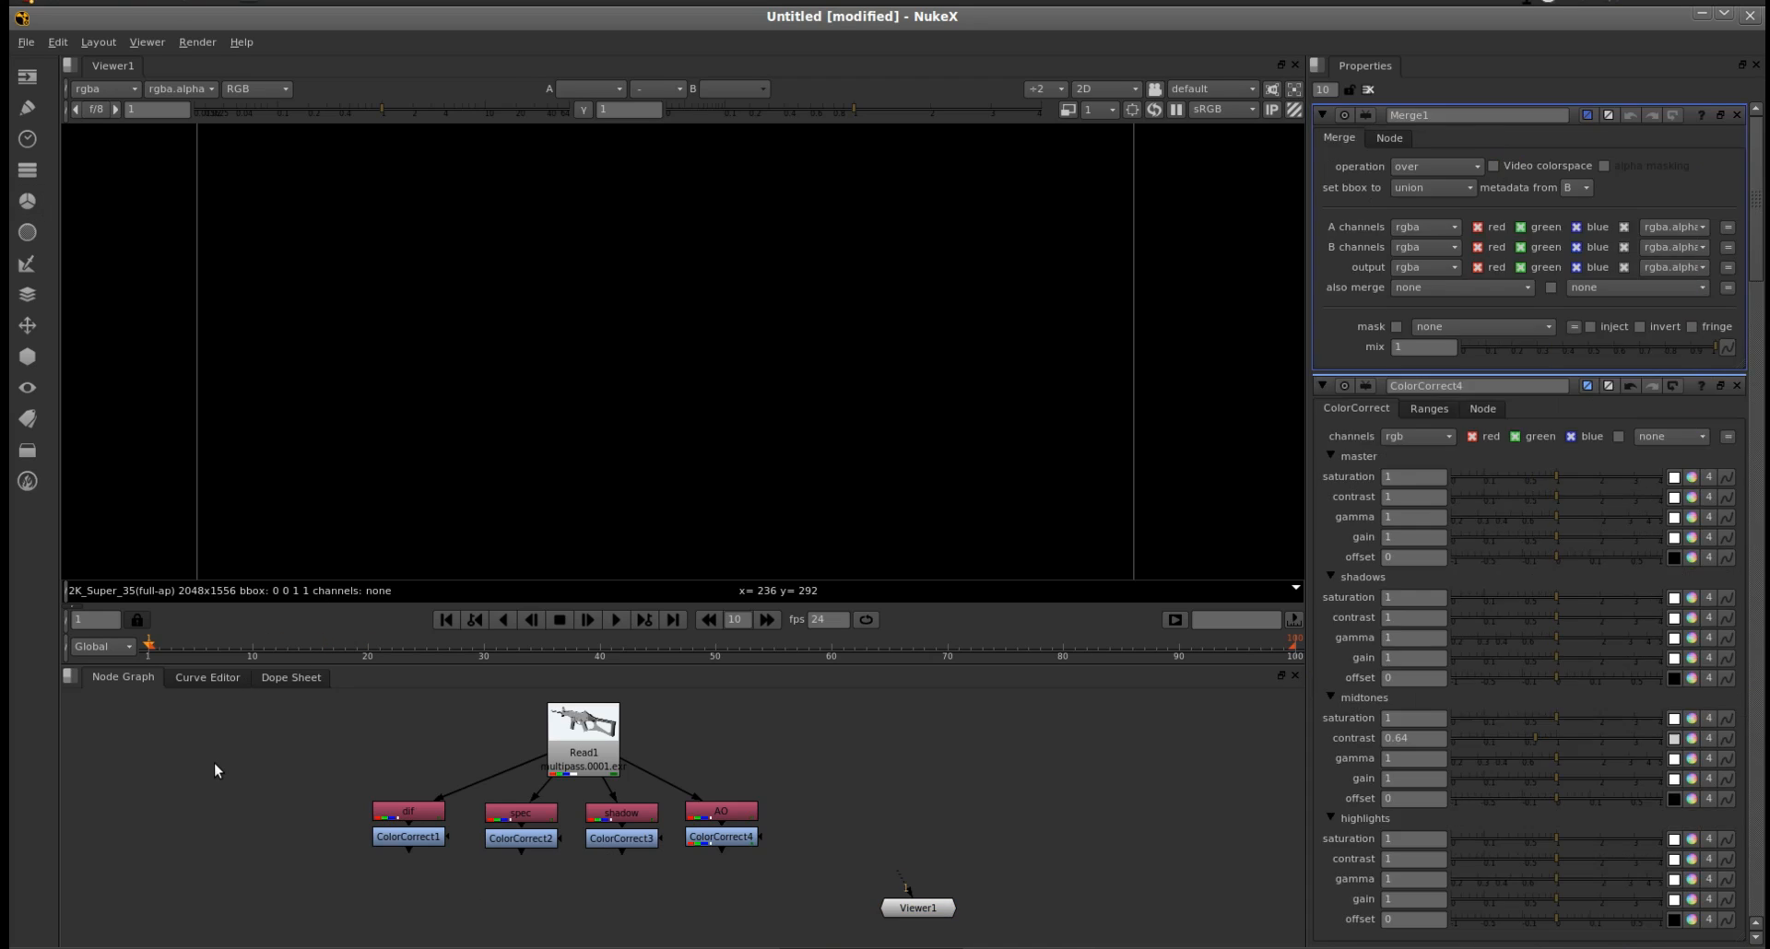
pyautogui.moveTo(217, 771); pyautogui.dragTo(425, 835)
pyautogui.moveTo(457, 905); pyautogui.dragTo(507, 839)
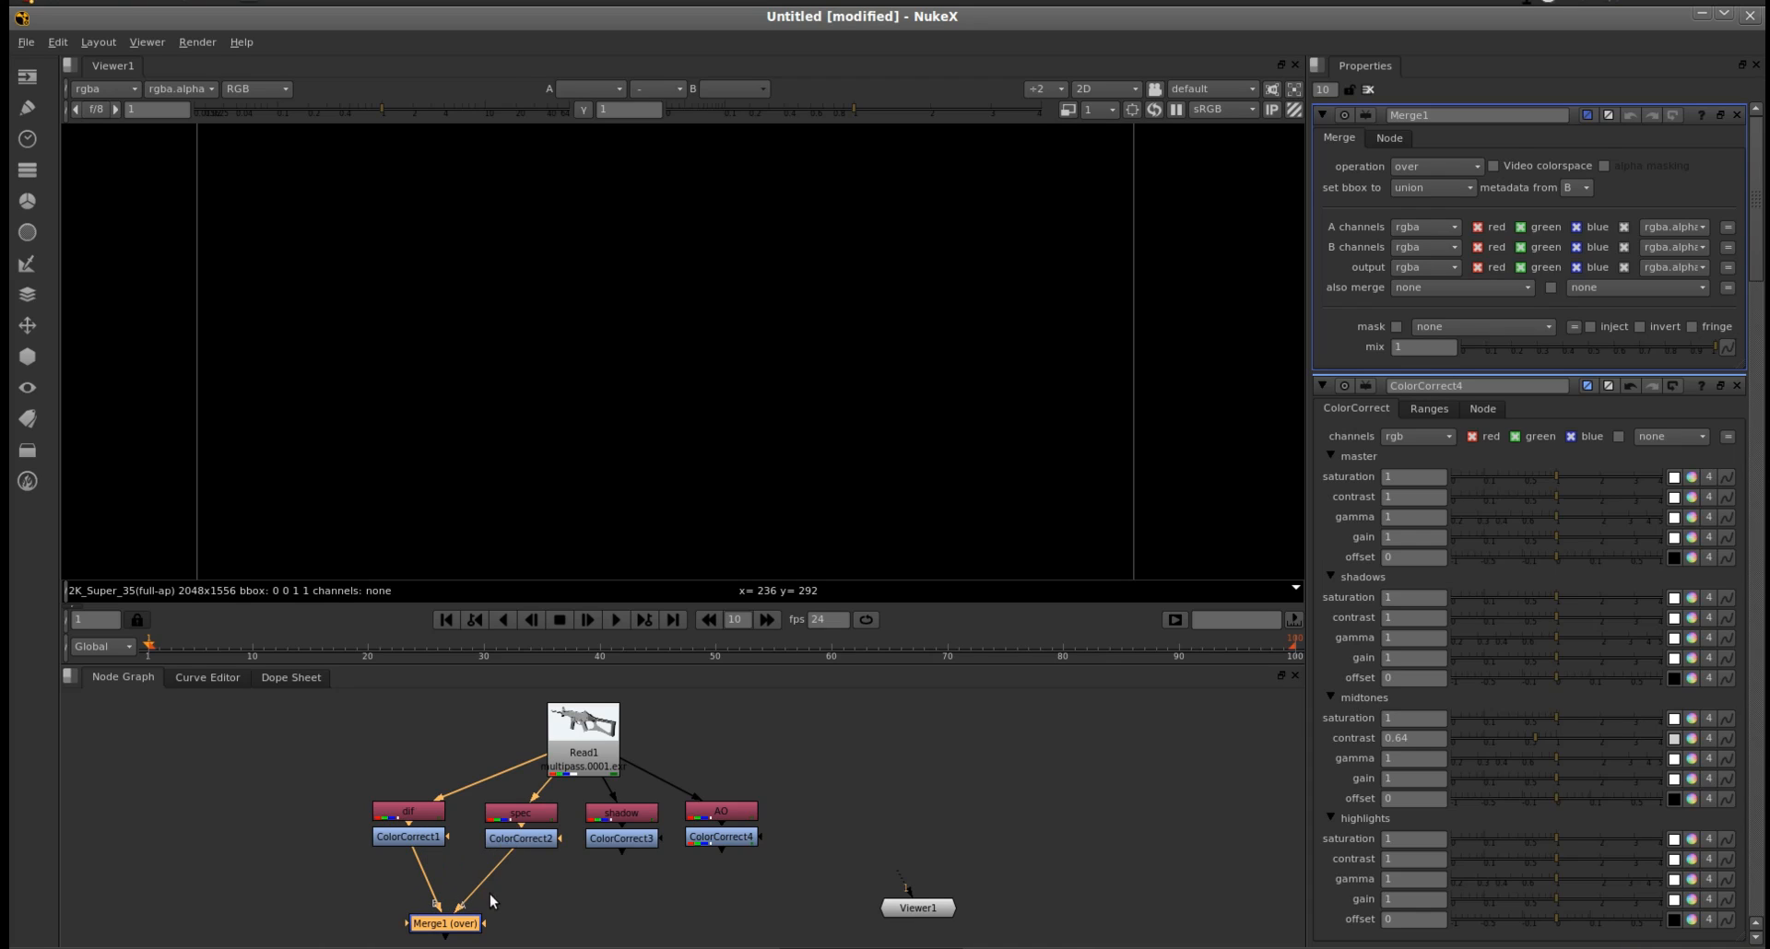
# - Connect the Viewer to the dif and spec Merge node and set the merge operation to plus
pyautogui.moveTo(454, 924); pyautogui.dragTo(713, 926)
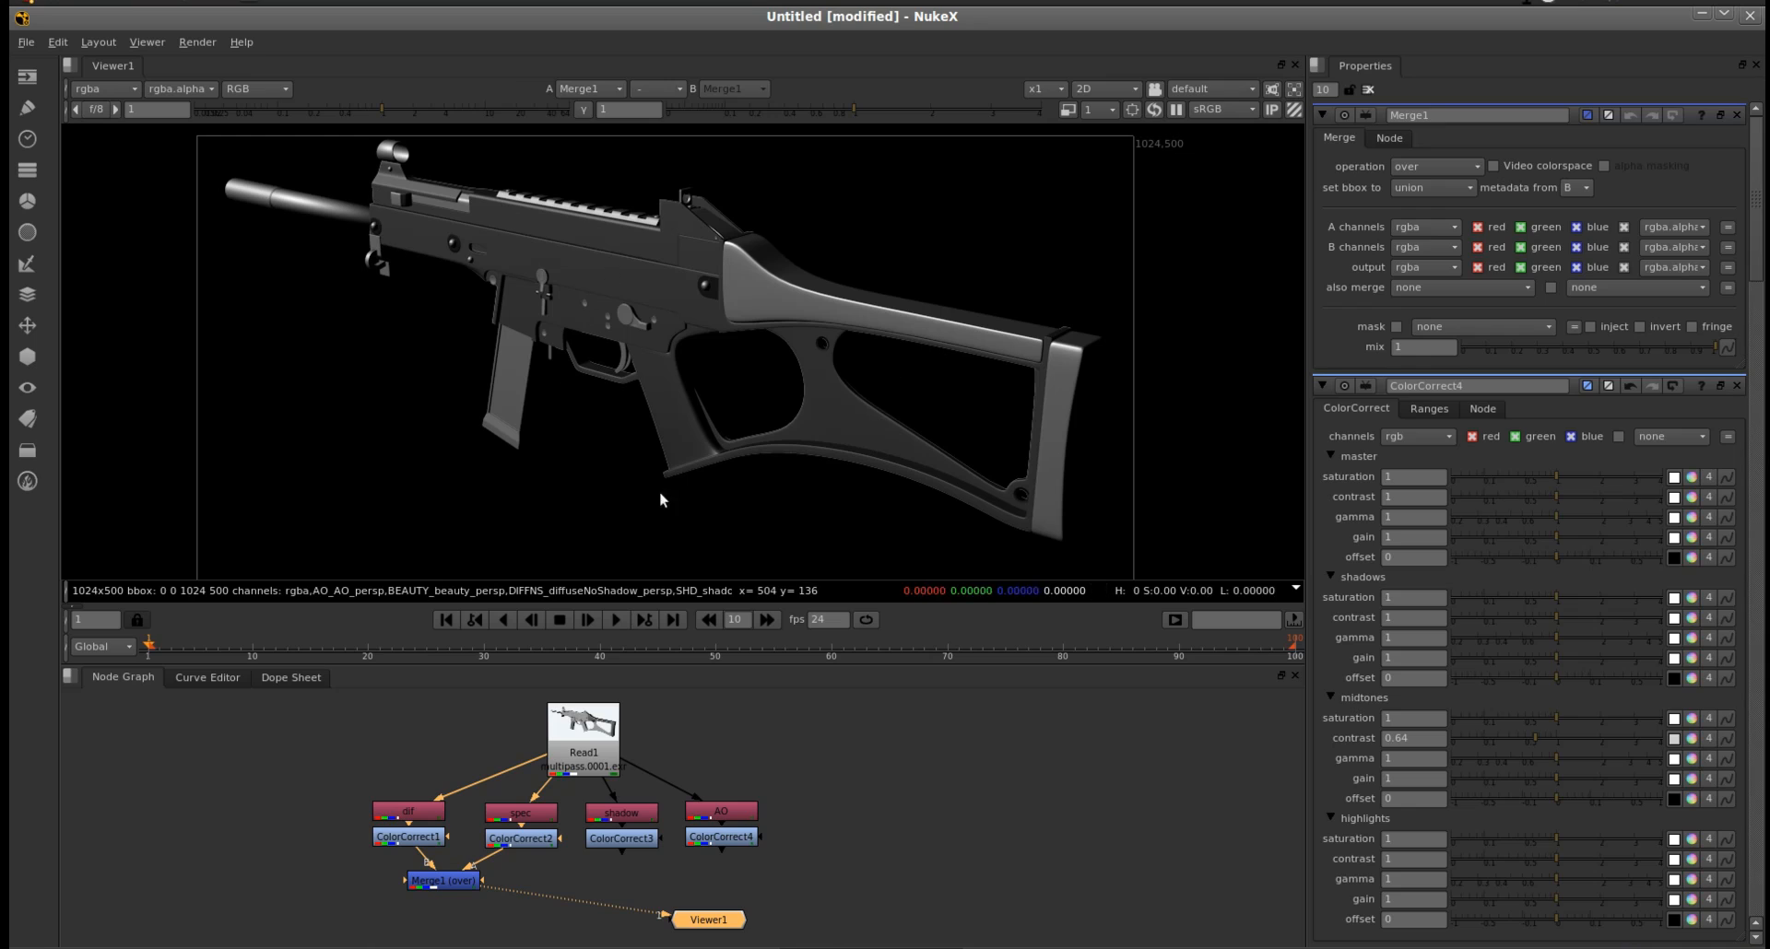
pyautogui.click(452, 880)
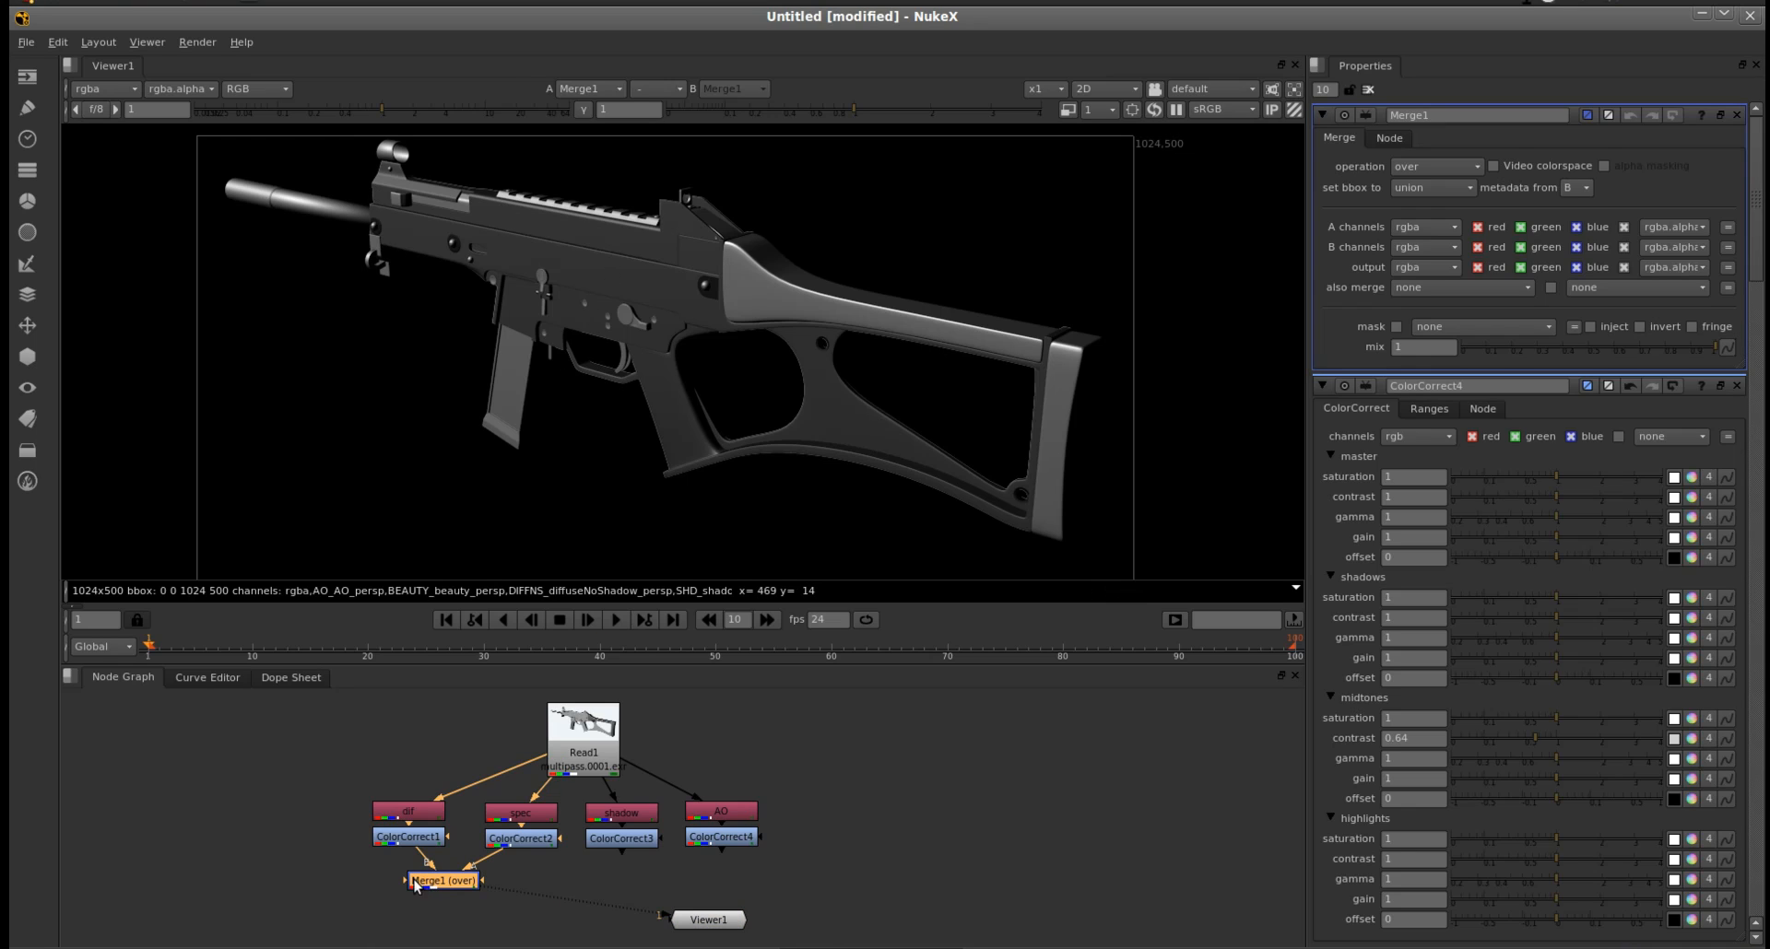
pyautogui.click(1440, 168)
pyautogui.click(1429, 475)
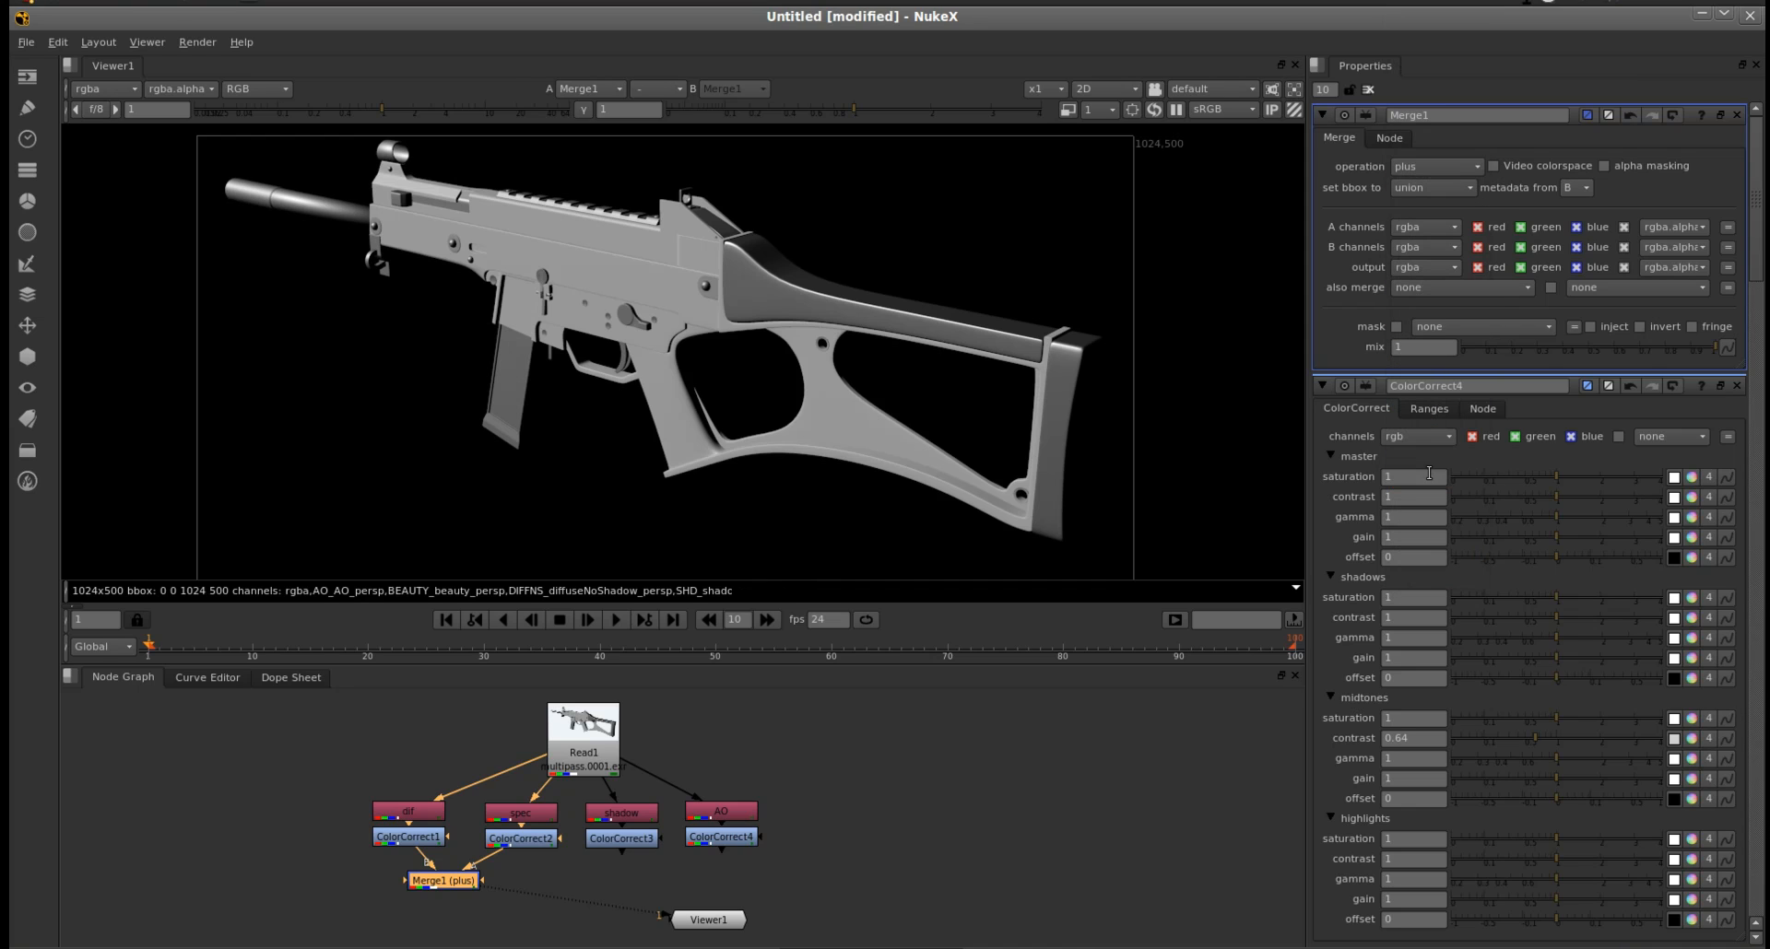
pyautogui.moveTo(717, 926); pyautogui.dragTo(624, 915)
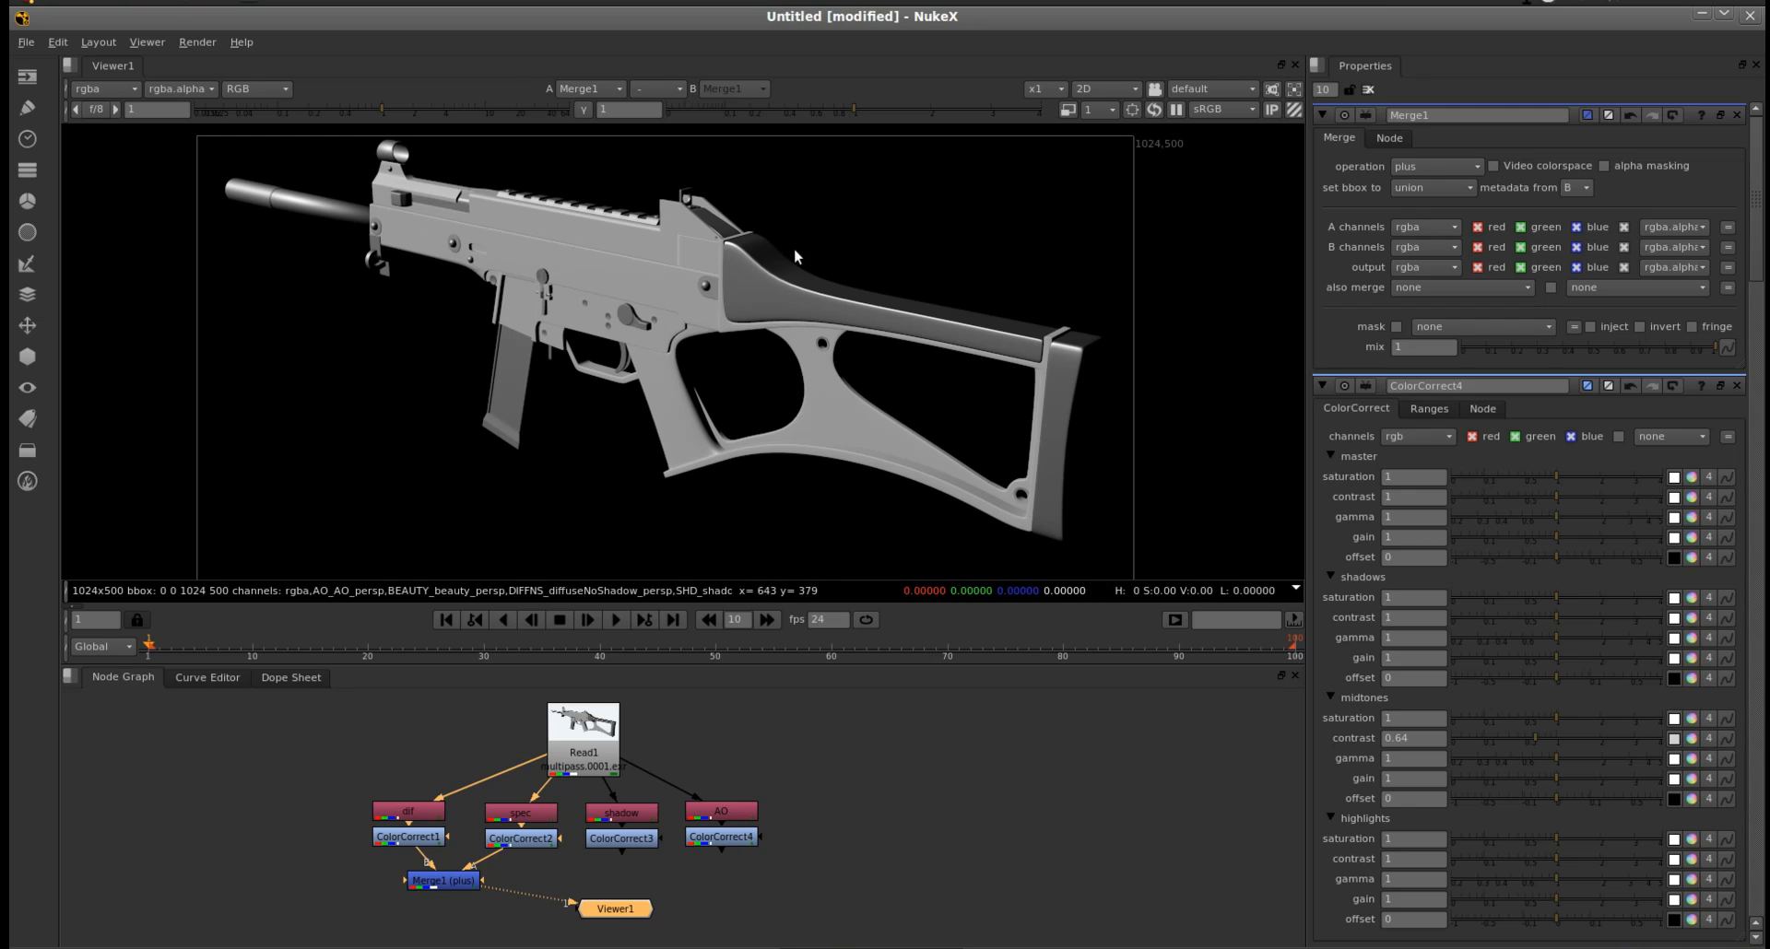
# - Test the plus Merge node's mix at 0.14 and return it to 1
pyautogui.click(443, 881)
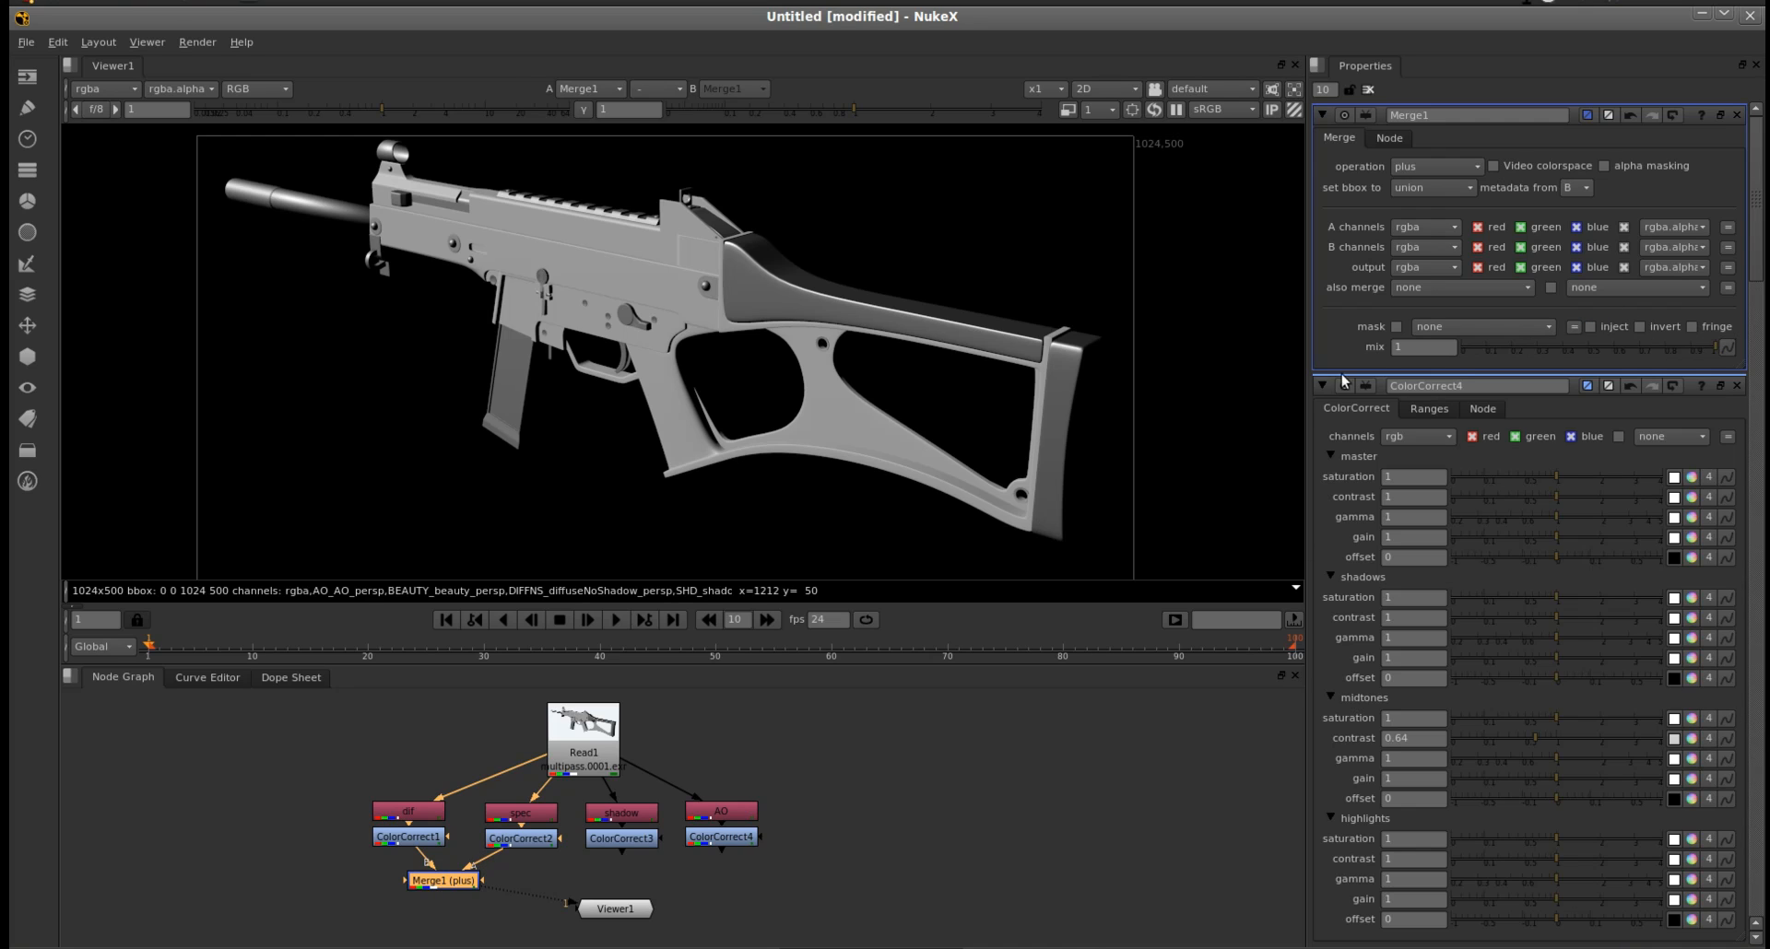
pyautogui.moveTo(1717, 348); pyautogui.dragTo(1726, 398)
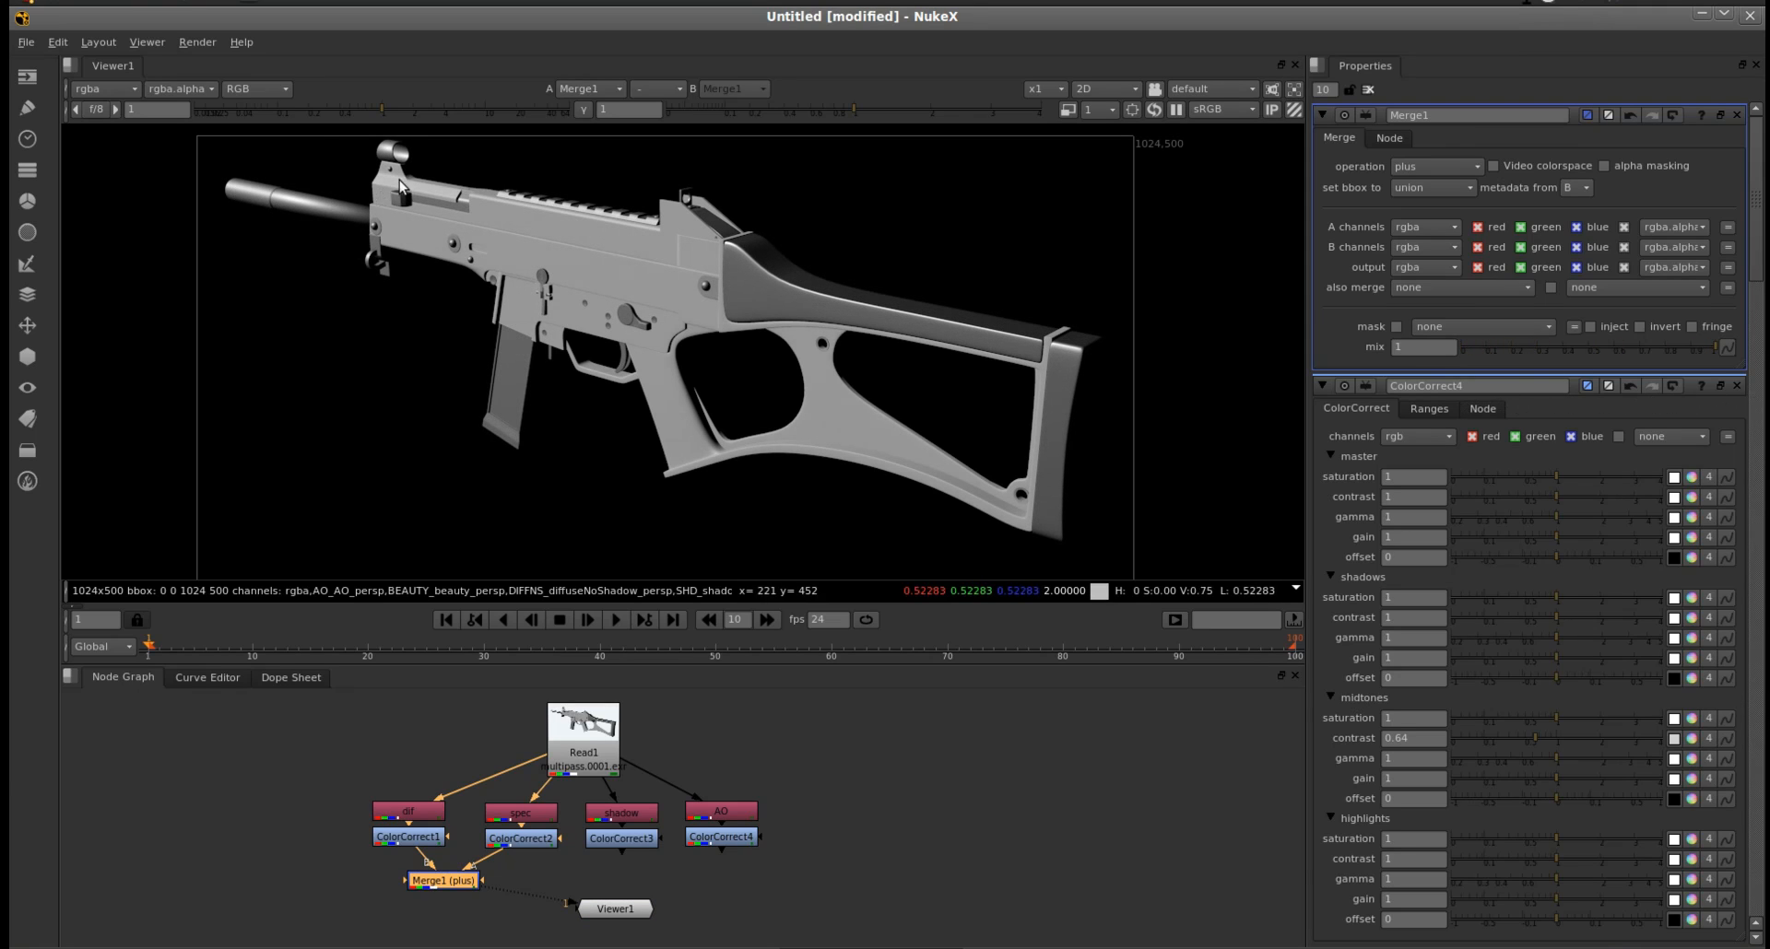
pyautogui.moveTo(1712, 345); pyautogui.dragTo(1501, 368)
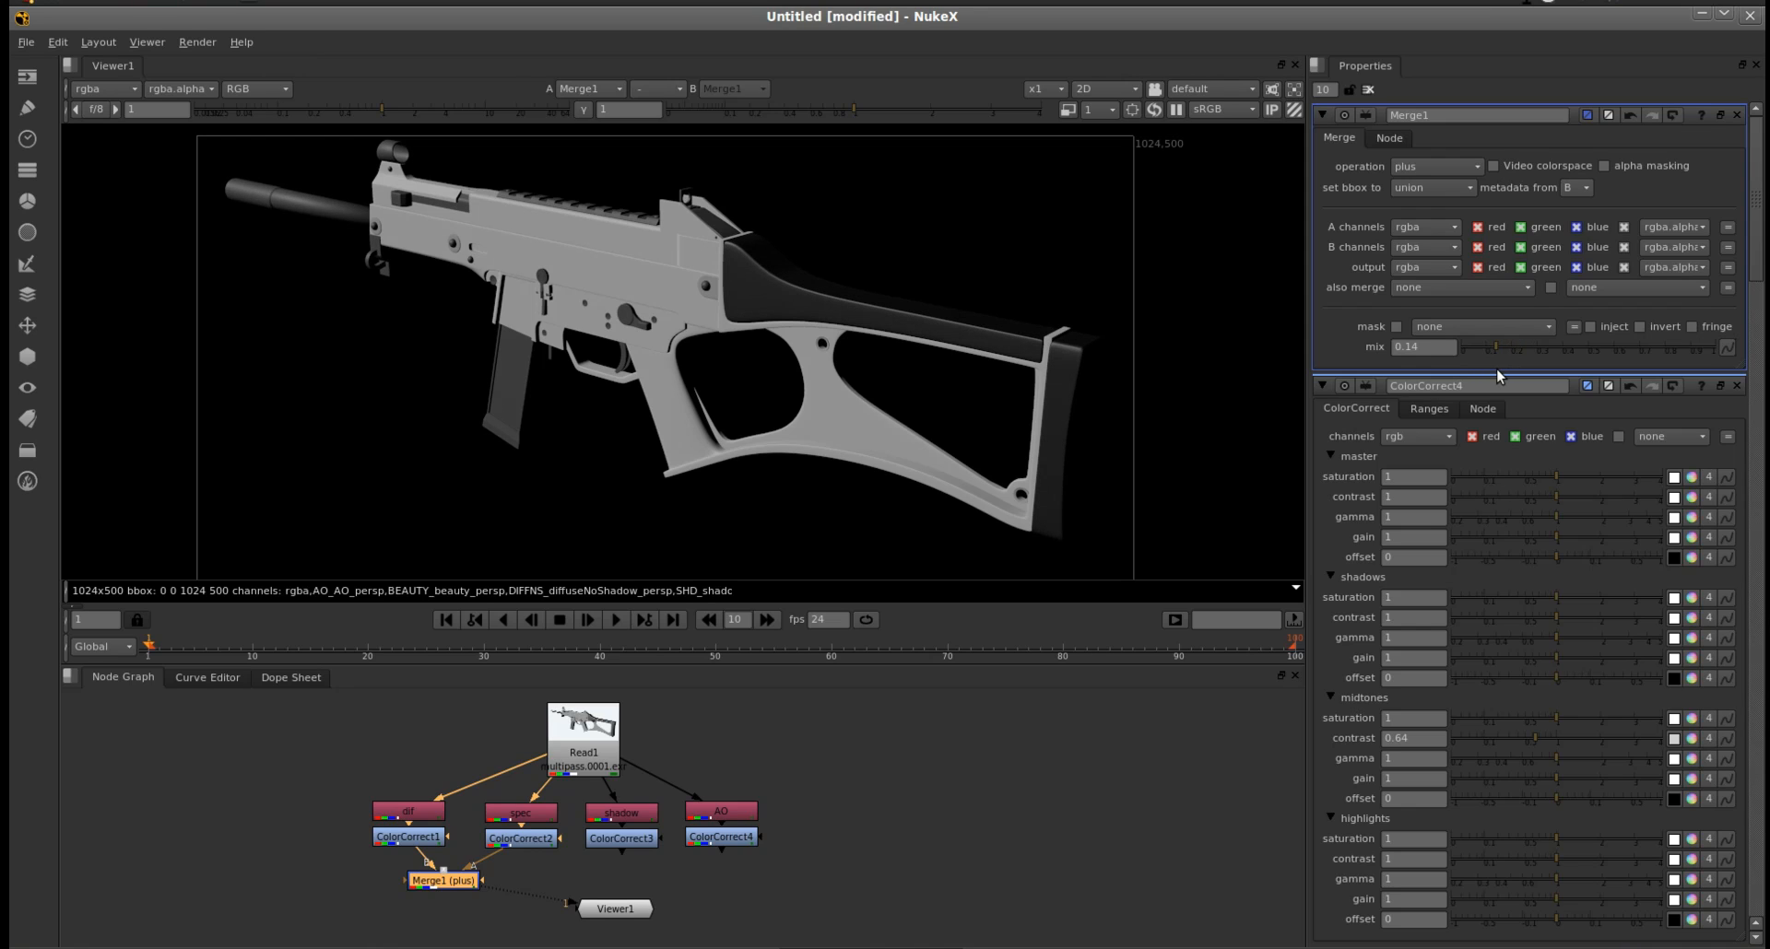
pyautogui.moveTo(1497, 371); pyautogui.dragTo(1721, 362)
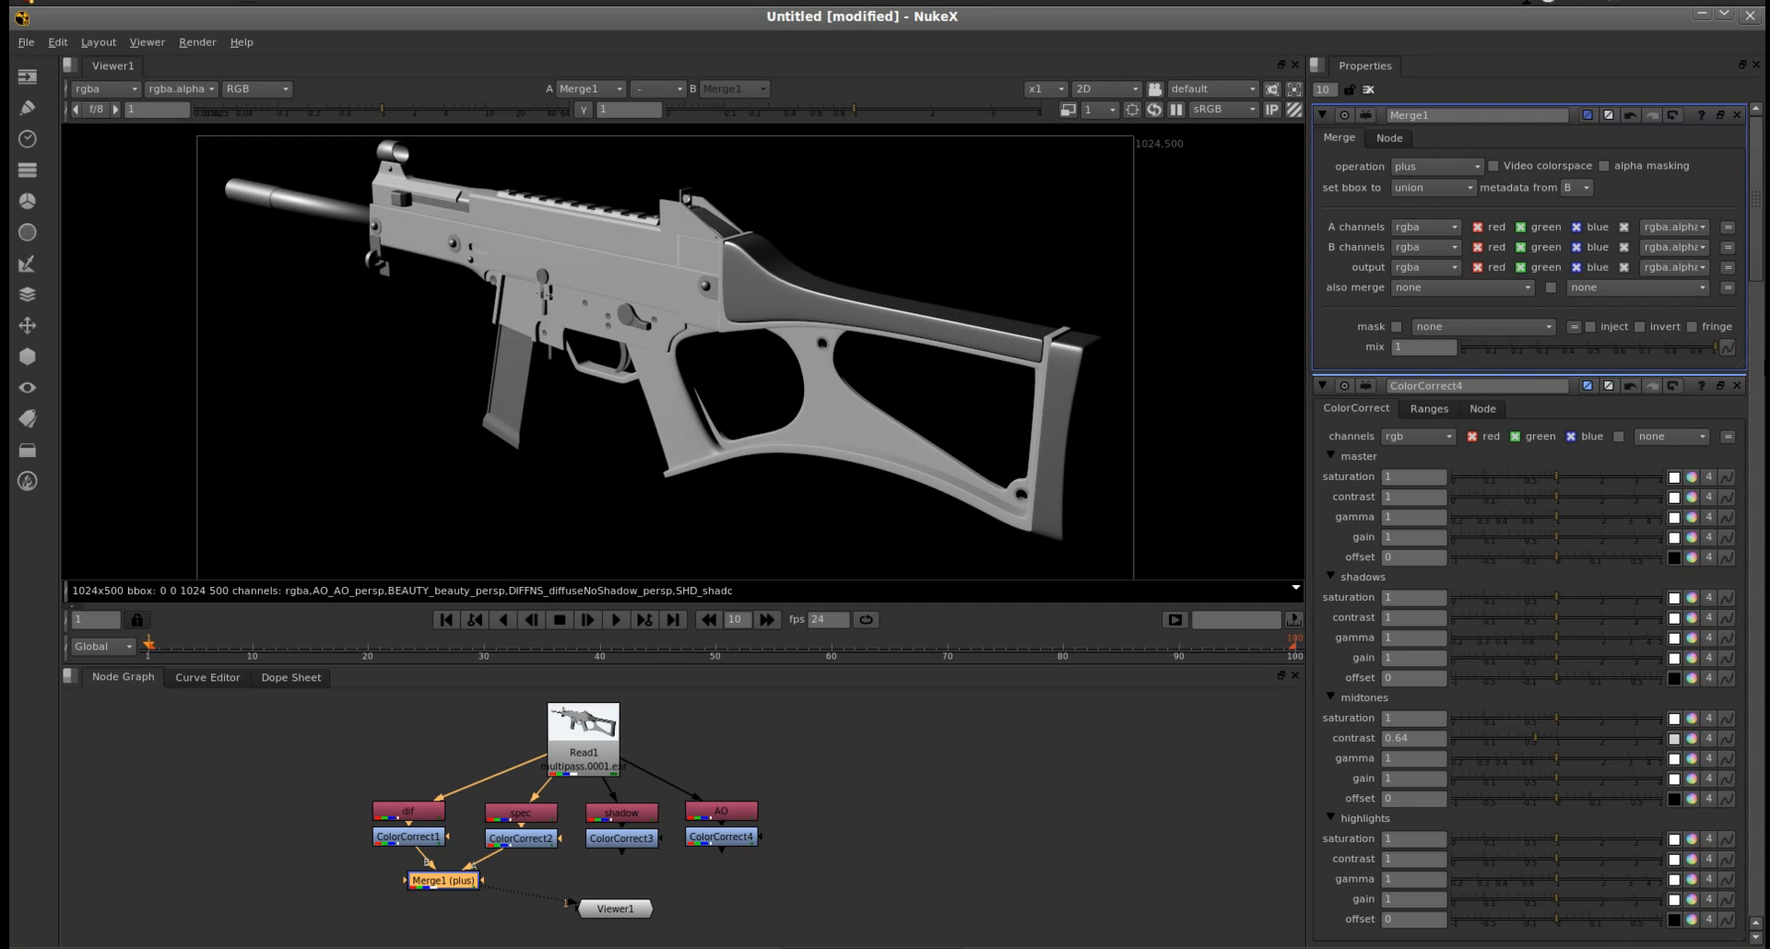
pyautogui.moveTo(1578, 344); pyautogui.dragTo(1738, 343)
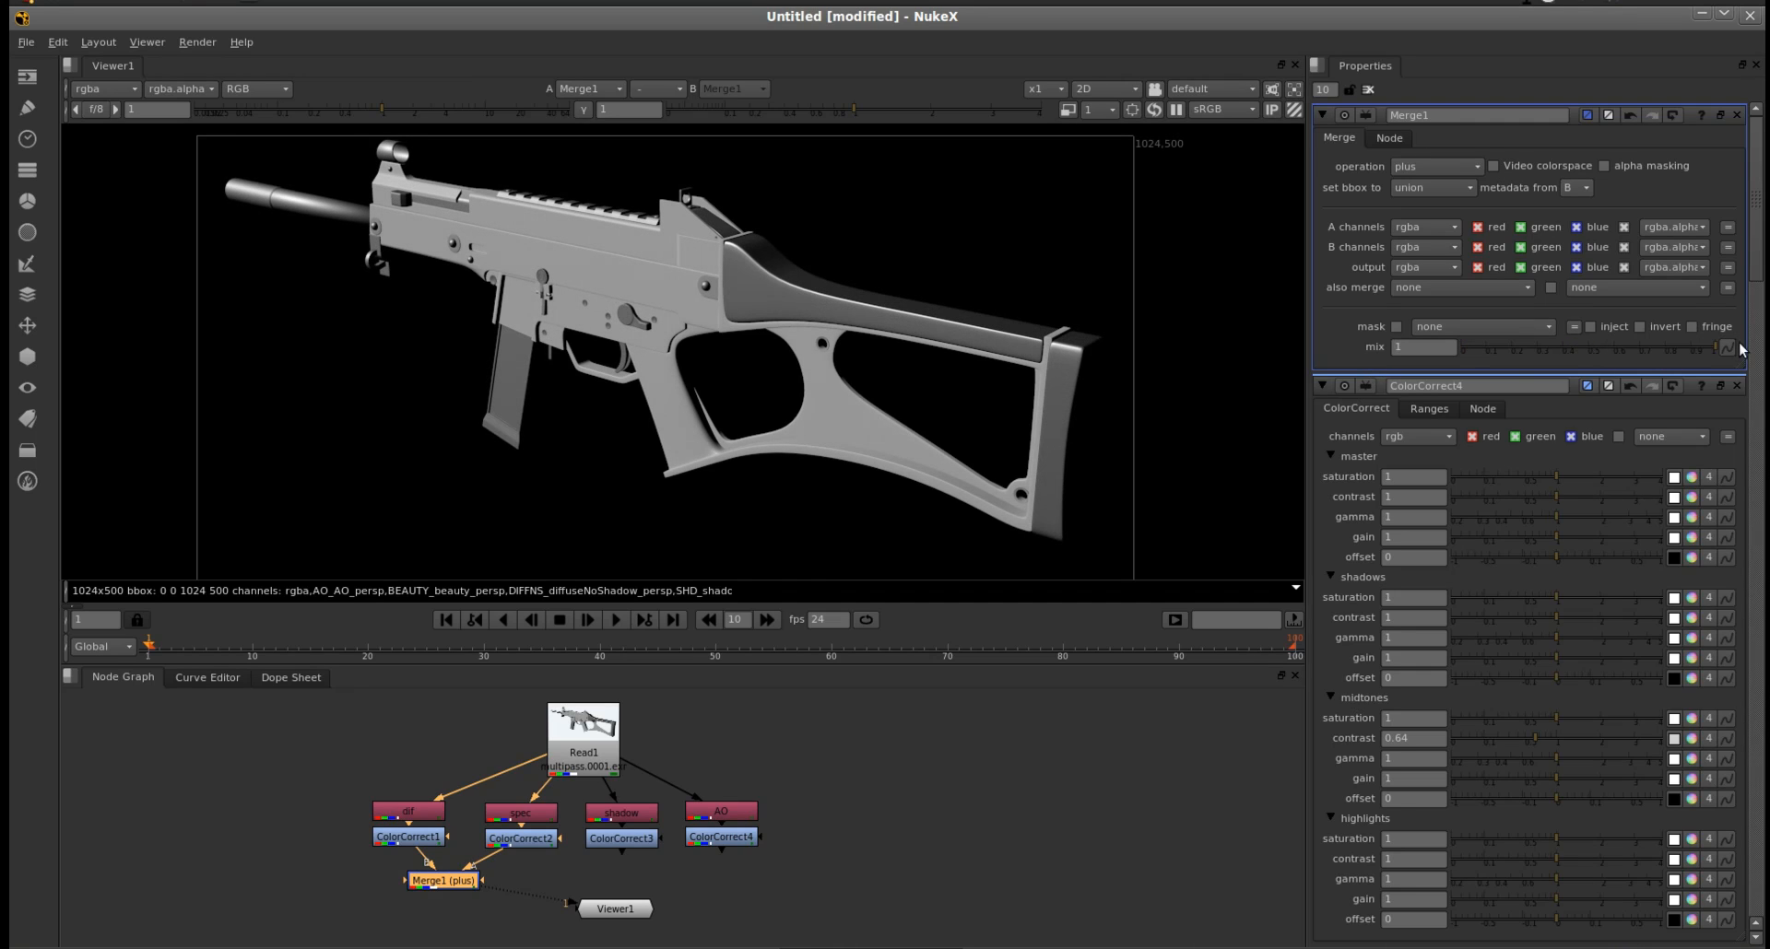
# - Set the midtones contrast of the spec branch's ColorCorrect node to 1.06
pyautogui.click(532, 840)
pyautogui.doubleClick(532, 840)
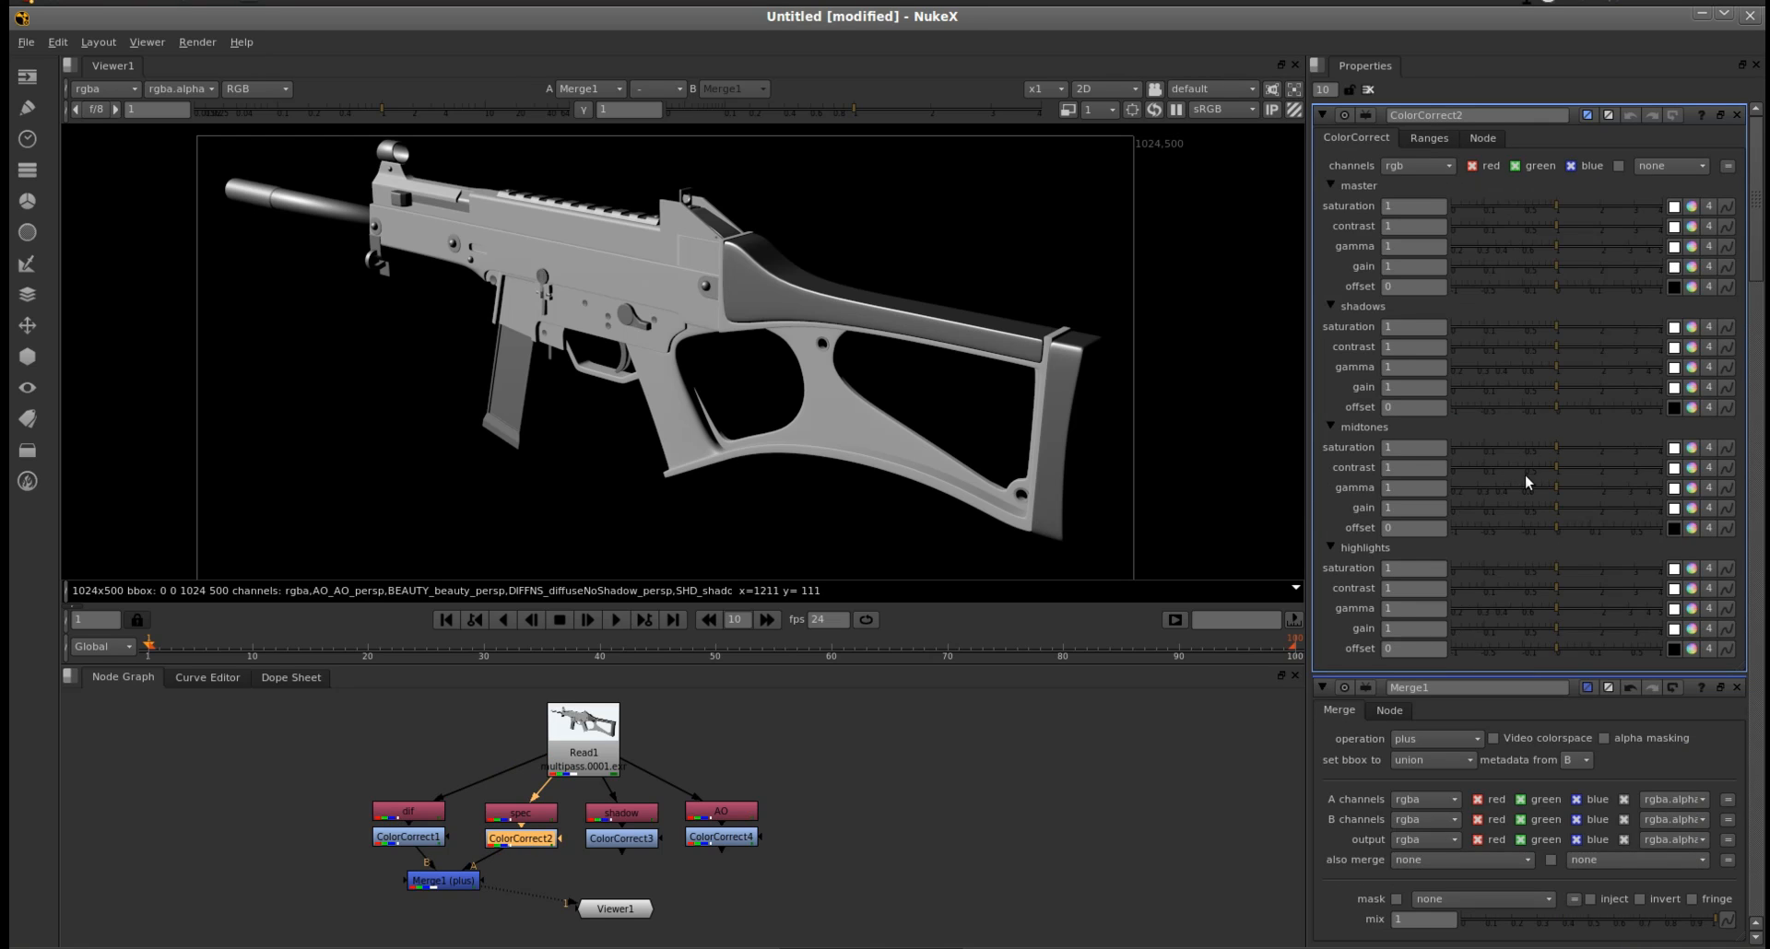
pyautogui.moveTo(1561, 474)
pyautogui.mouseDown()
pyautogui.moveTo(1469, 474)
pyautogui.moveTo(1640, 472)
pyautogui.moveTo(1561, 481)
pyautogui.mouseUp()
# - Align the plus Merge node under the dif branch and place the Viewer beneath it
pyautogui.moveTo(427, 888); pyautogui.dragTo(392, 894)
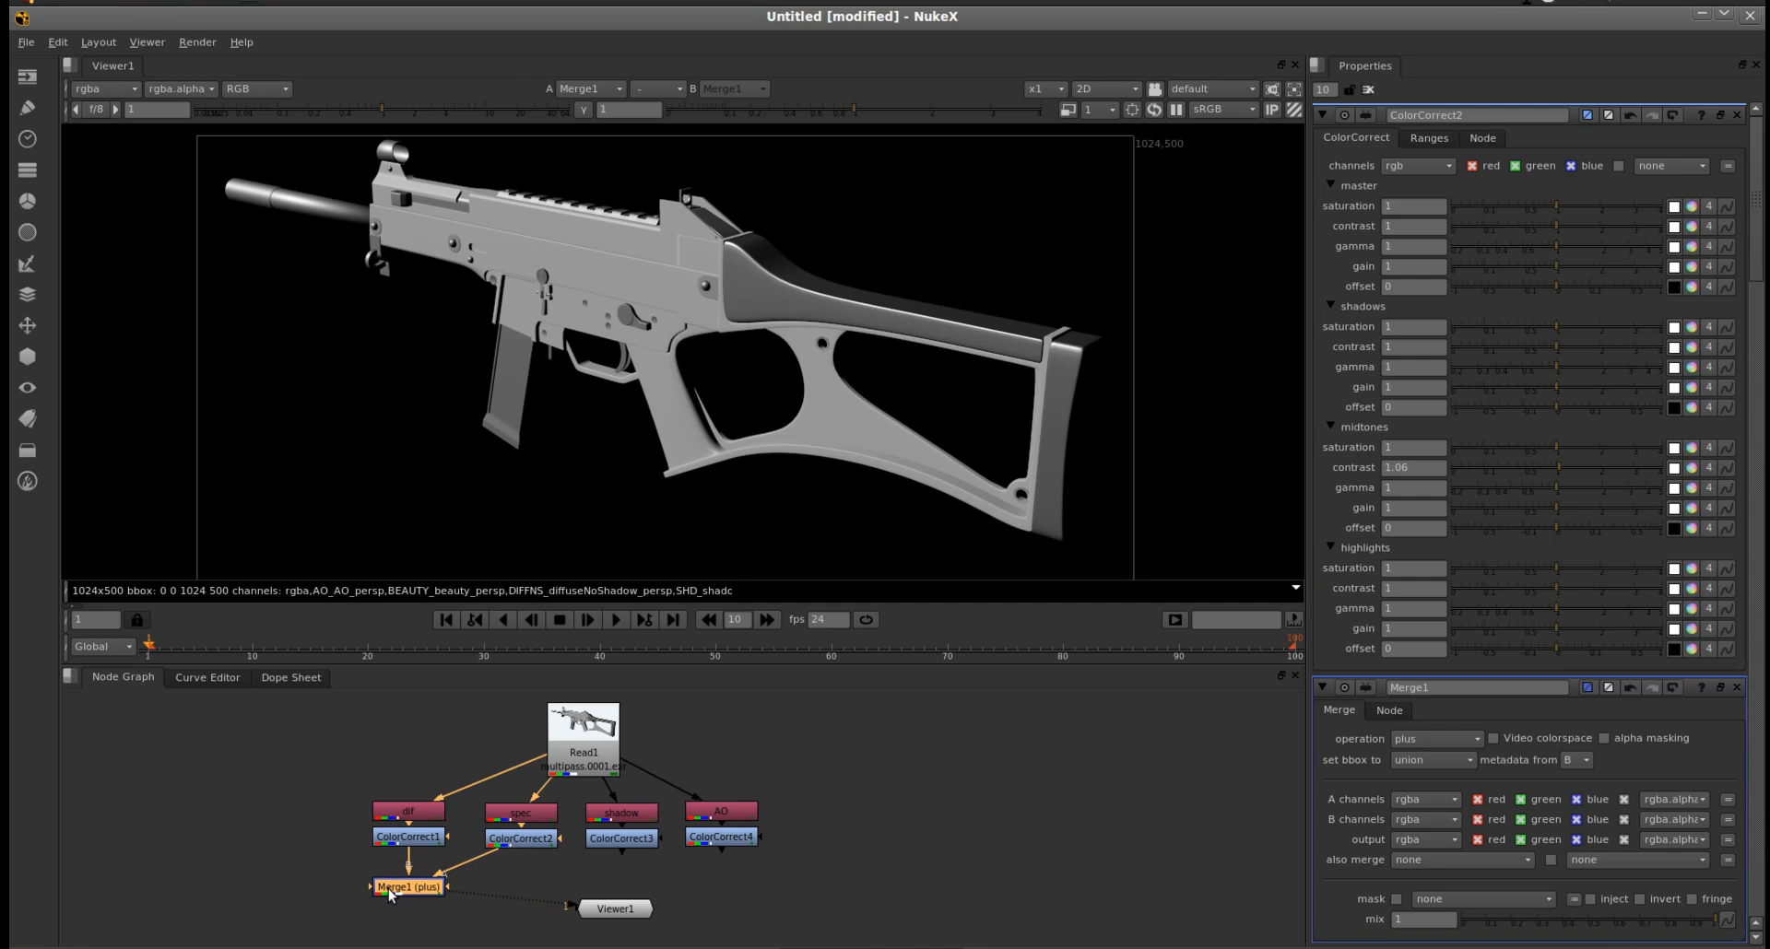
pyautogui.moveTo(633, 910); pyautogui.dragTo(442, 927)
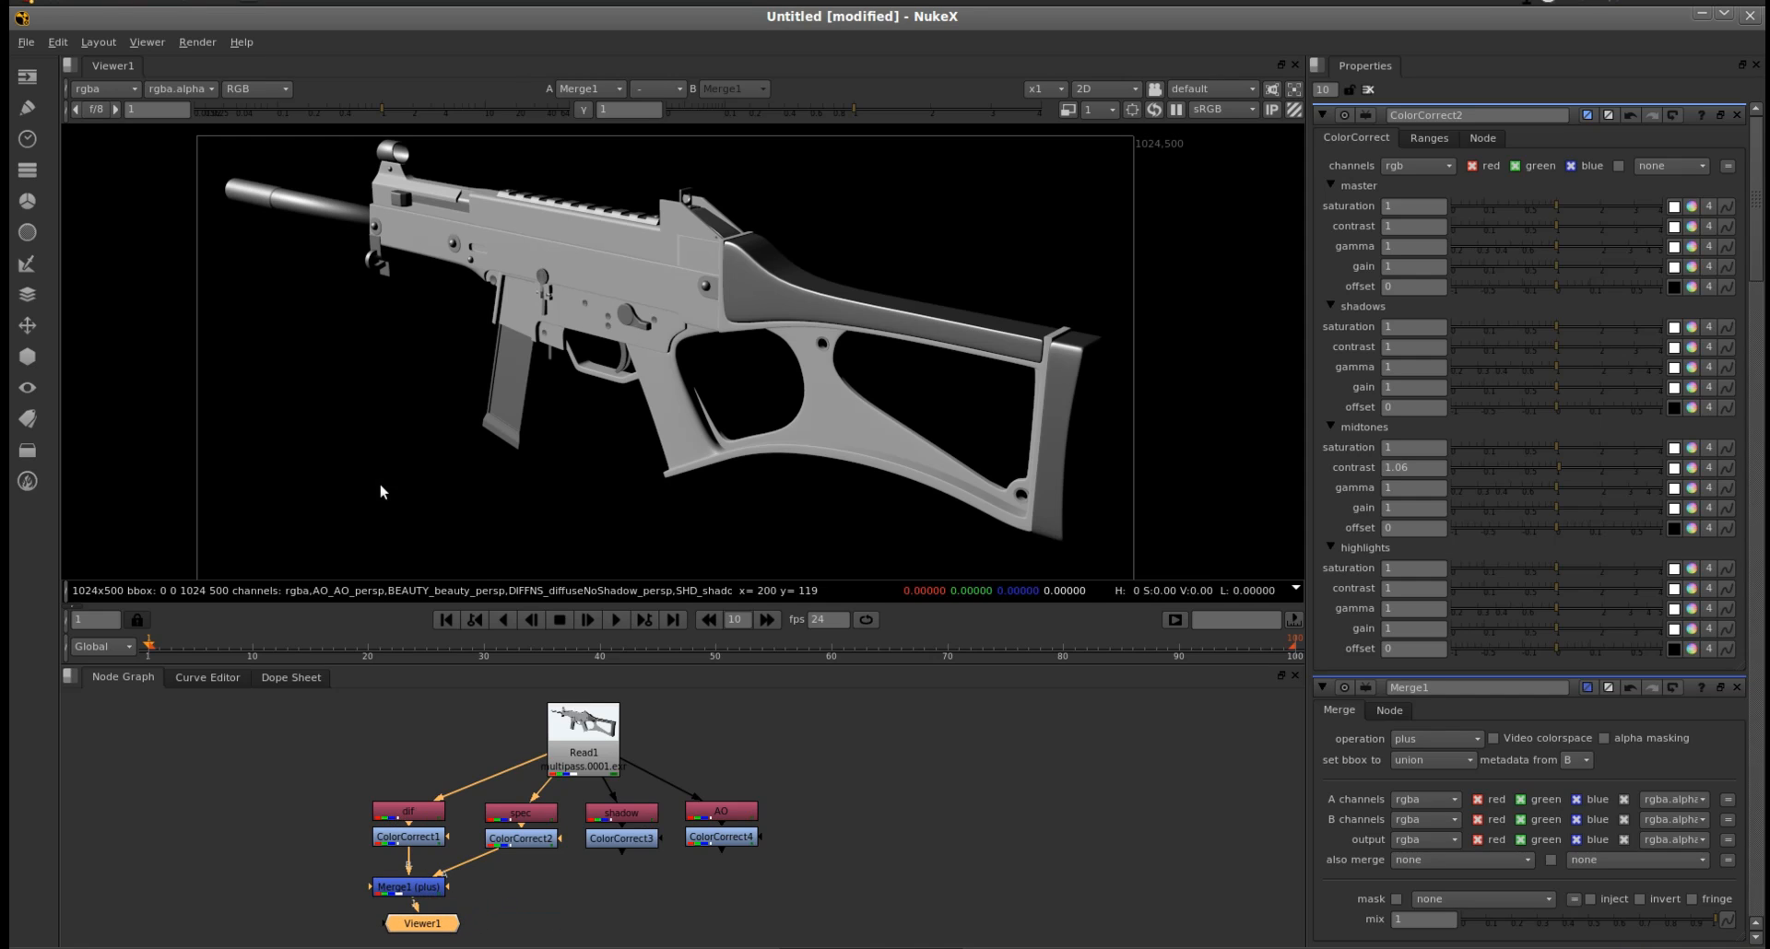
# - Add a second Merge node joining the plus Merge with the shadow branch's ColorCorrect, and align it under the shadow branch
pyautogui.click(973, 862)
pyautogui.press('m')
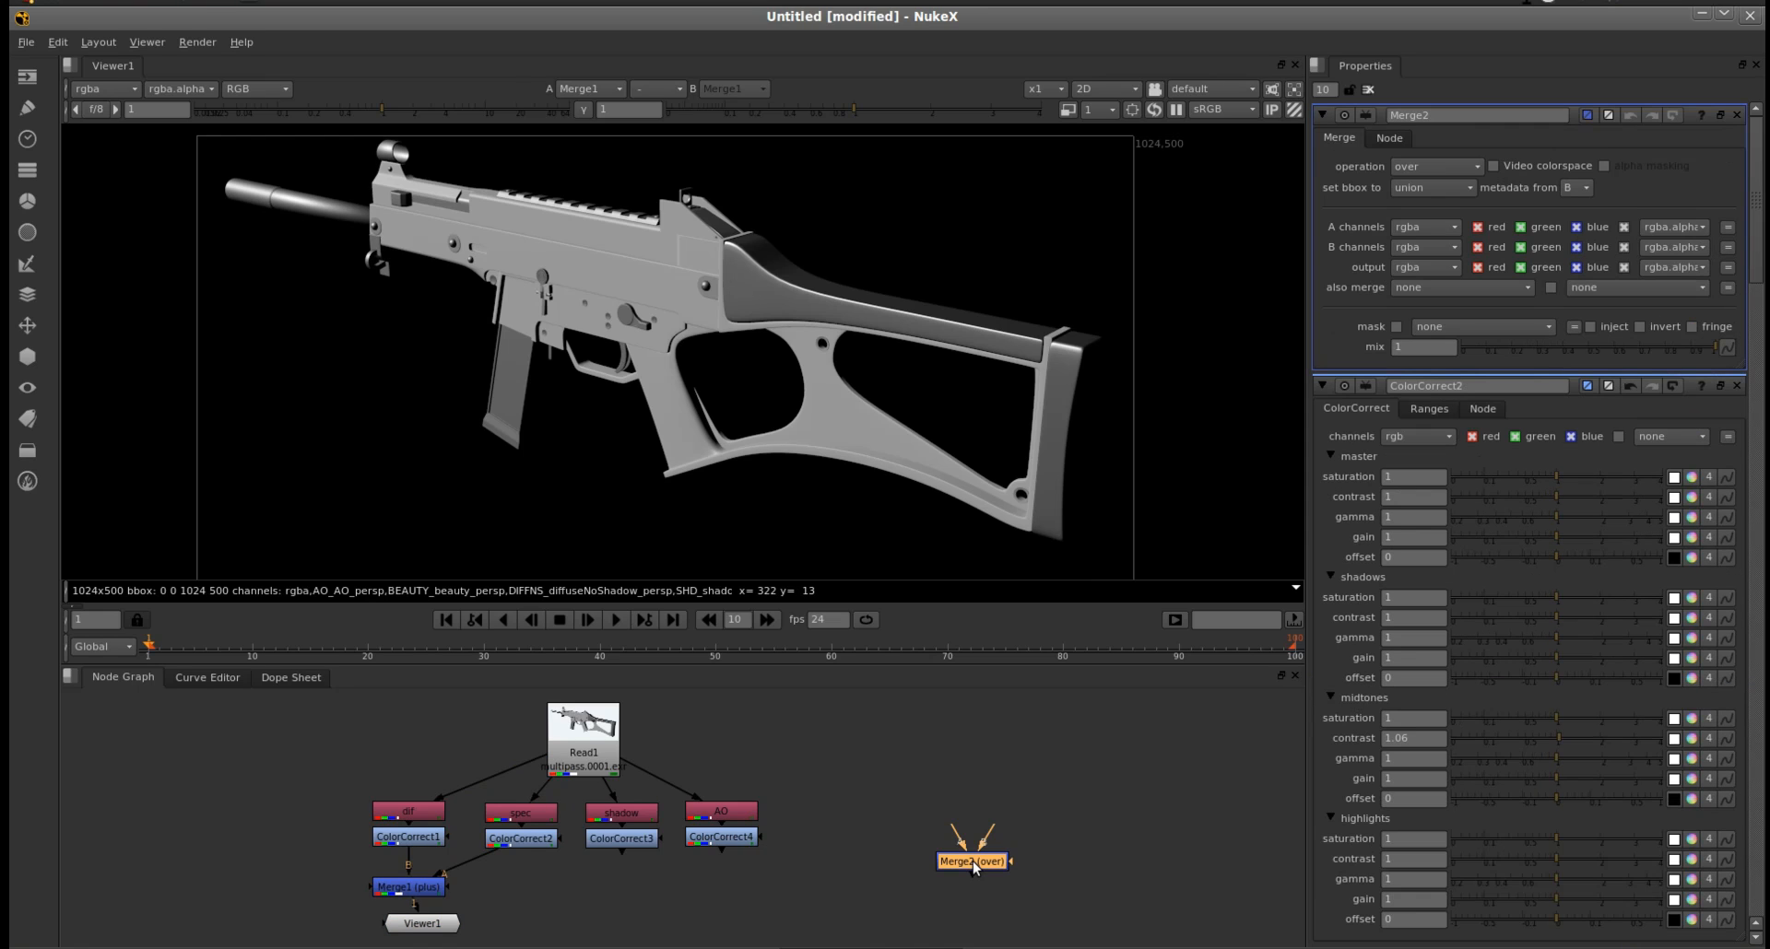
pyautogui.moveTo(959, 861); pyautogui.dragTo(417, 890)
pyautogui.moveTo(599, 914)
pyautogui.mouseDown()
pyautogui.moveTo(594, 895)
pyautogui.moveTo(617, 892)
pyautogui.mouseUp()
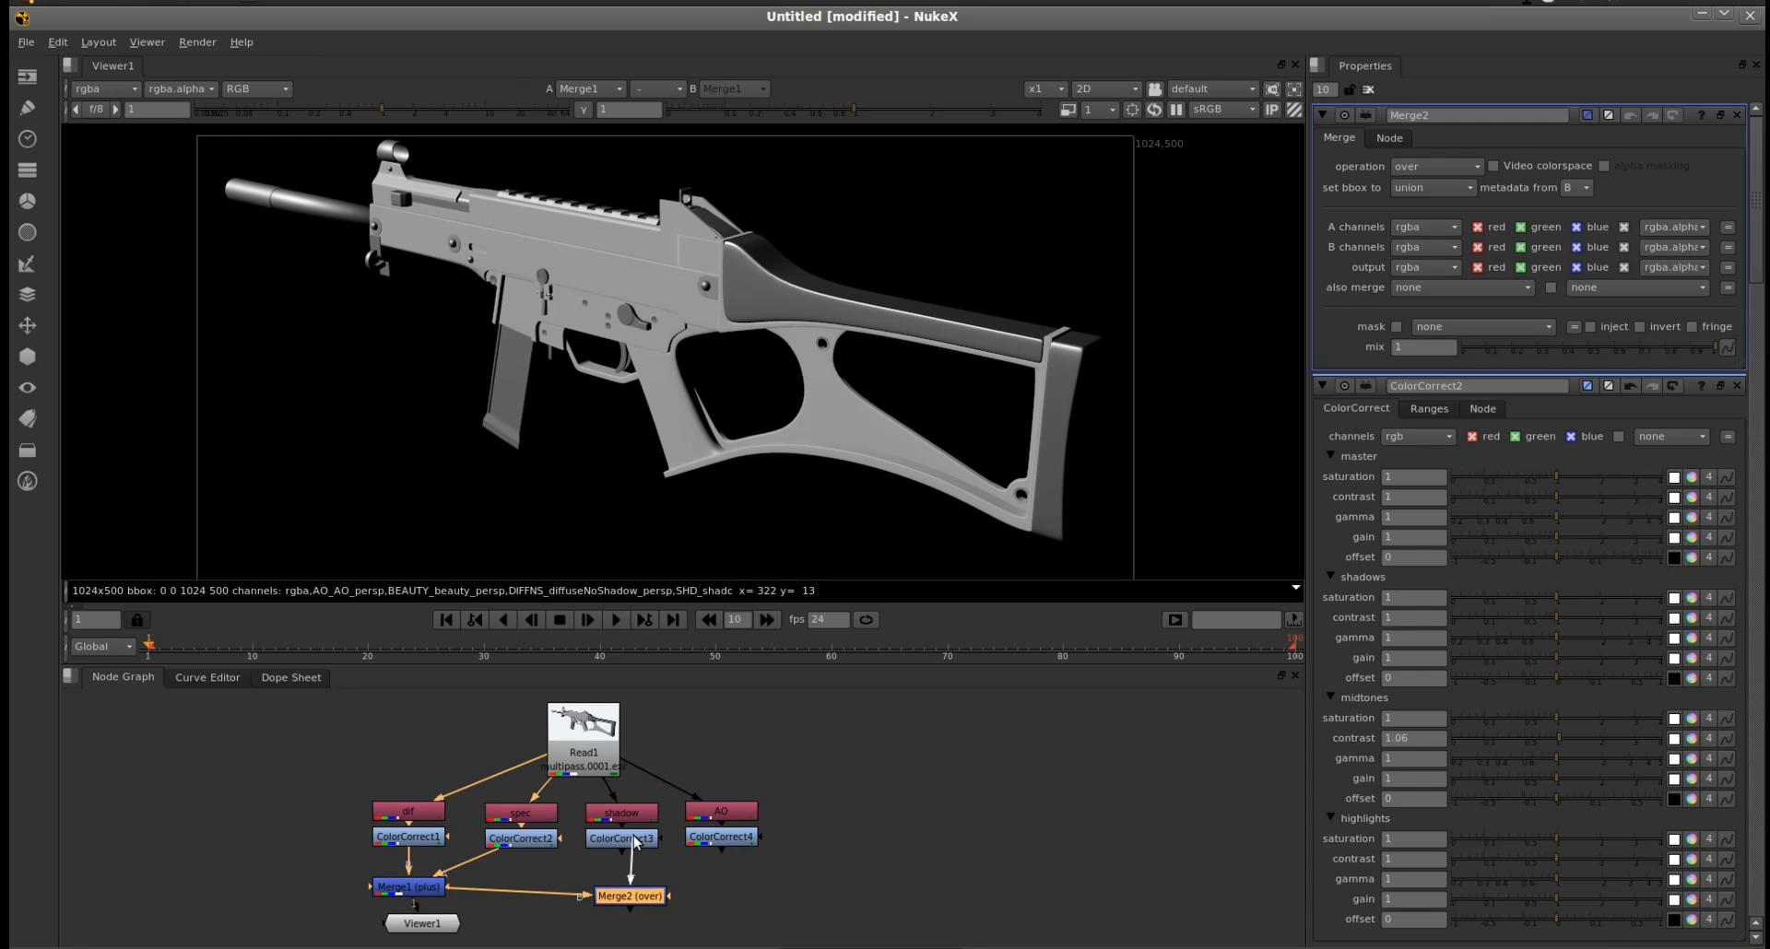
pyautogui.moveTo(634, 893); pyautogui.dragTo(619, 890)
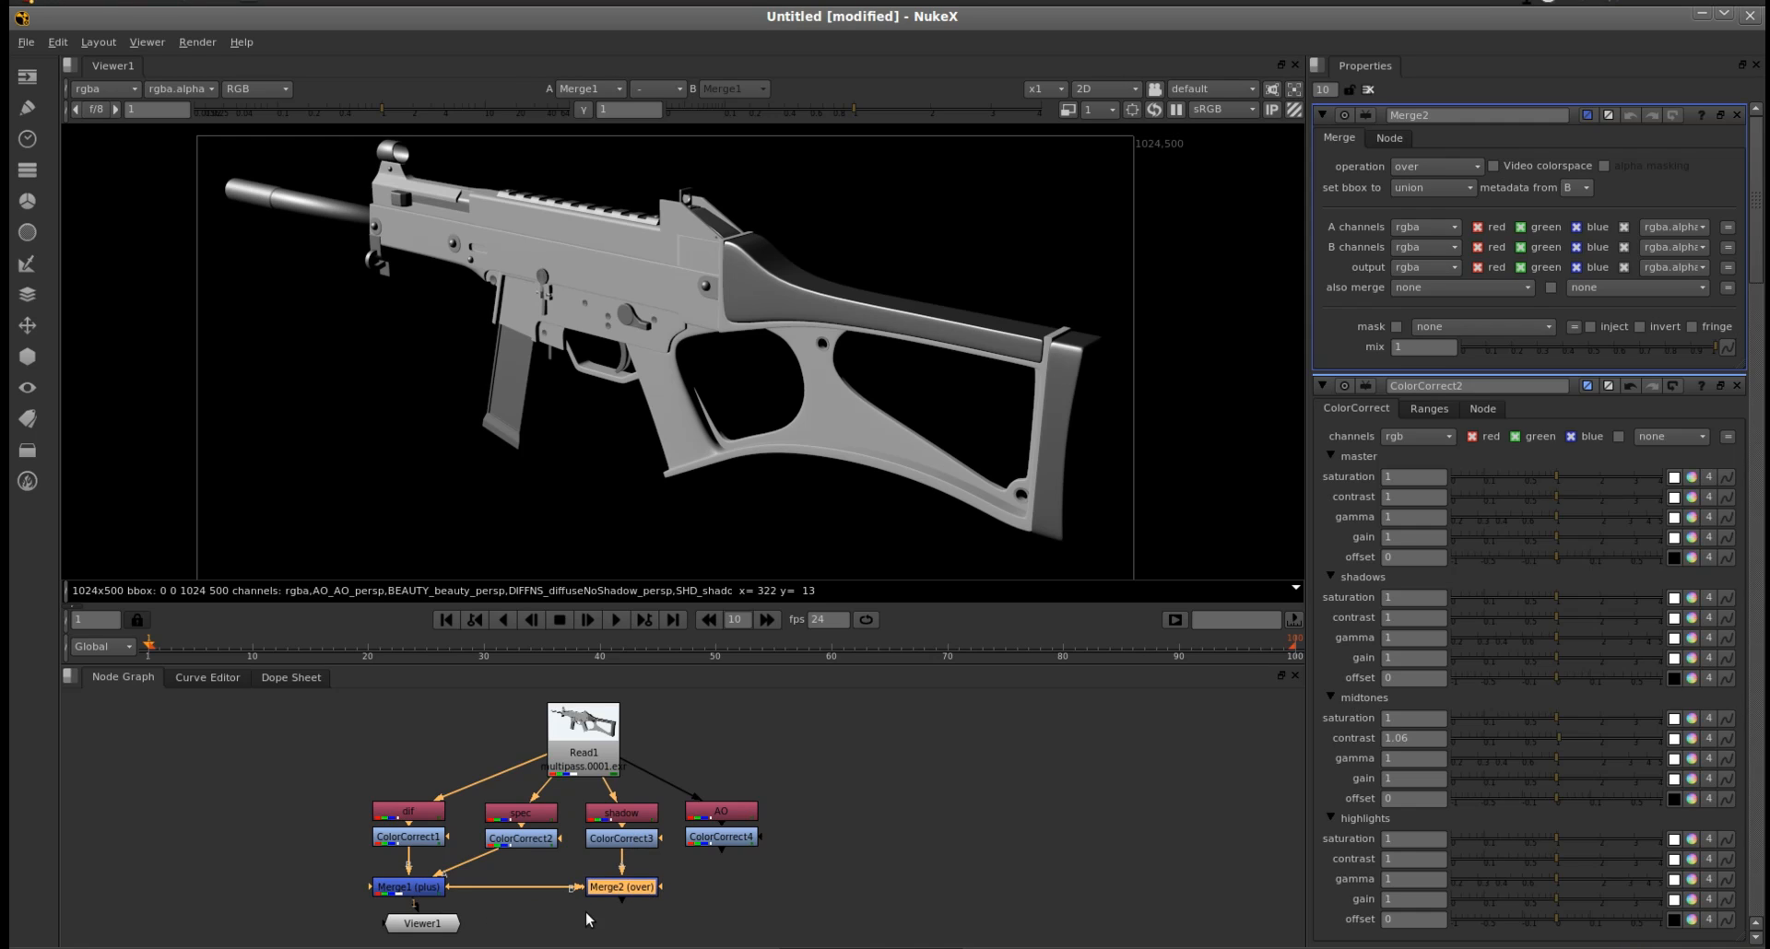
# - Connect the Viewer to the second Merge node, set its operation to difference, and keep its mix at 1
pyautogui.moveTo(620, 909); pyautogui.dragTo(475, 931)
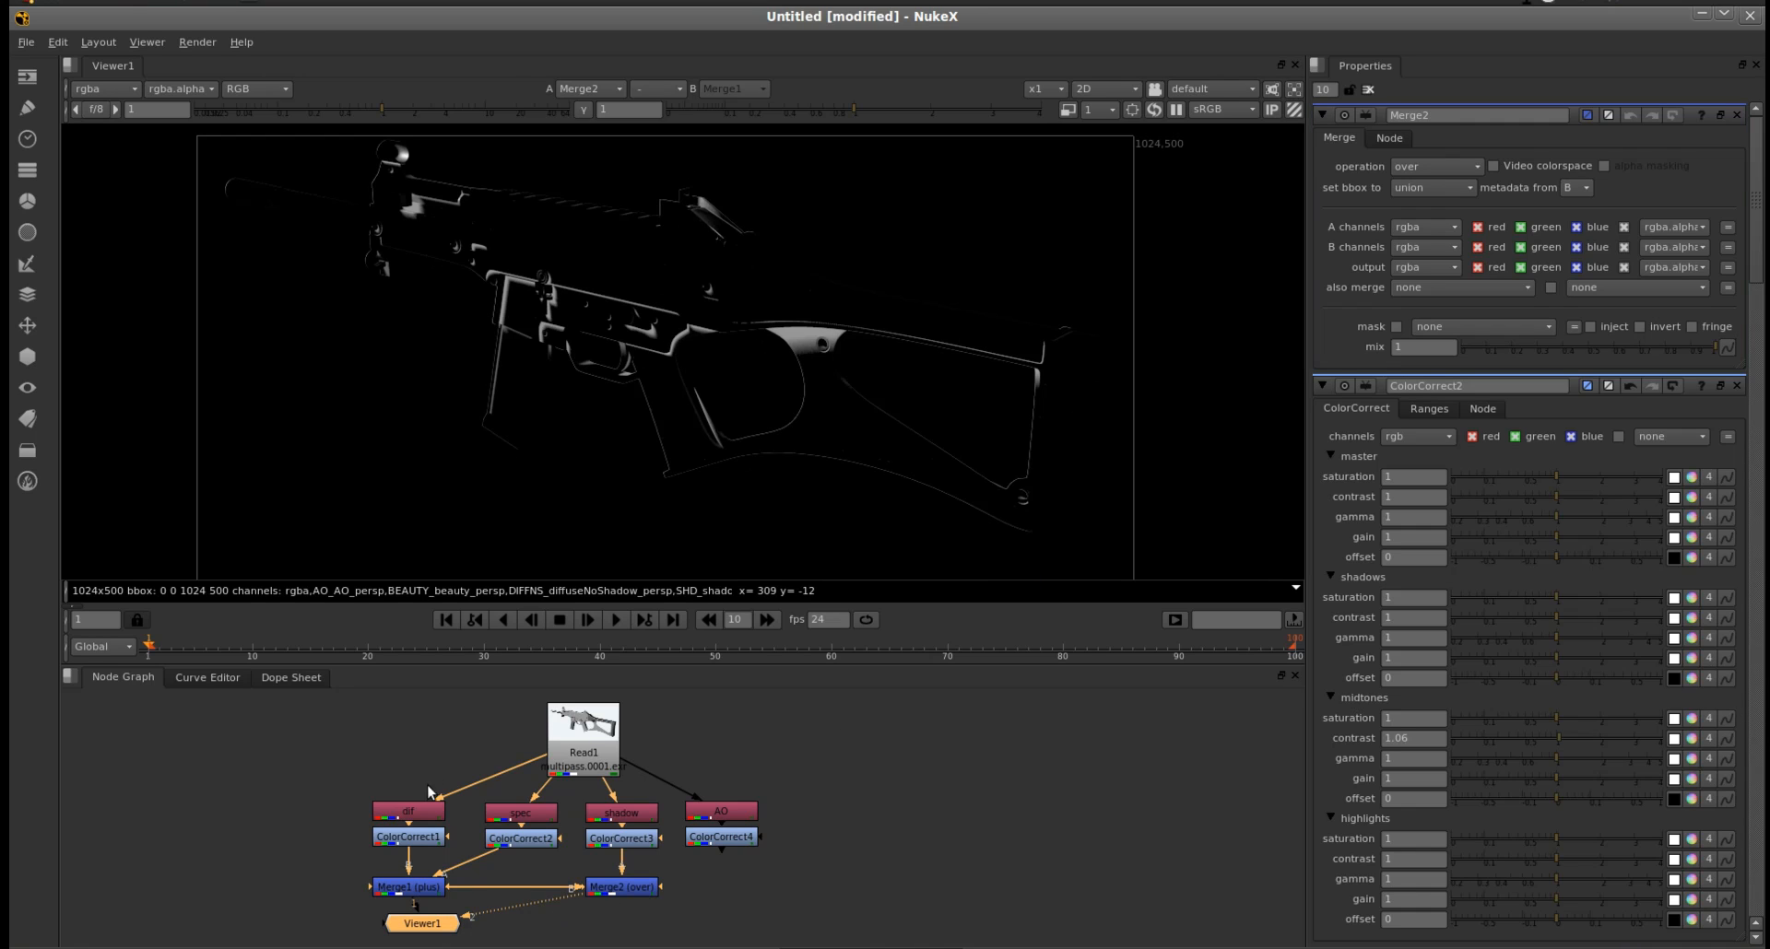
pyautogui.click(626, 892)
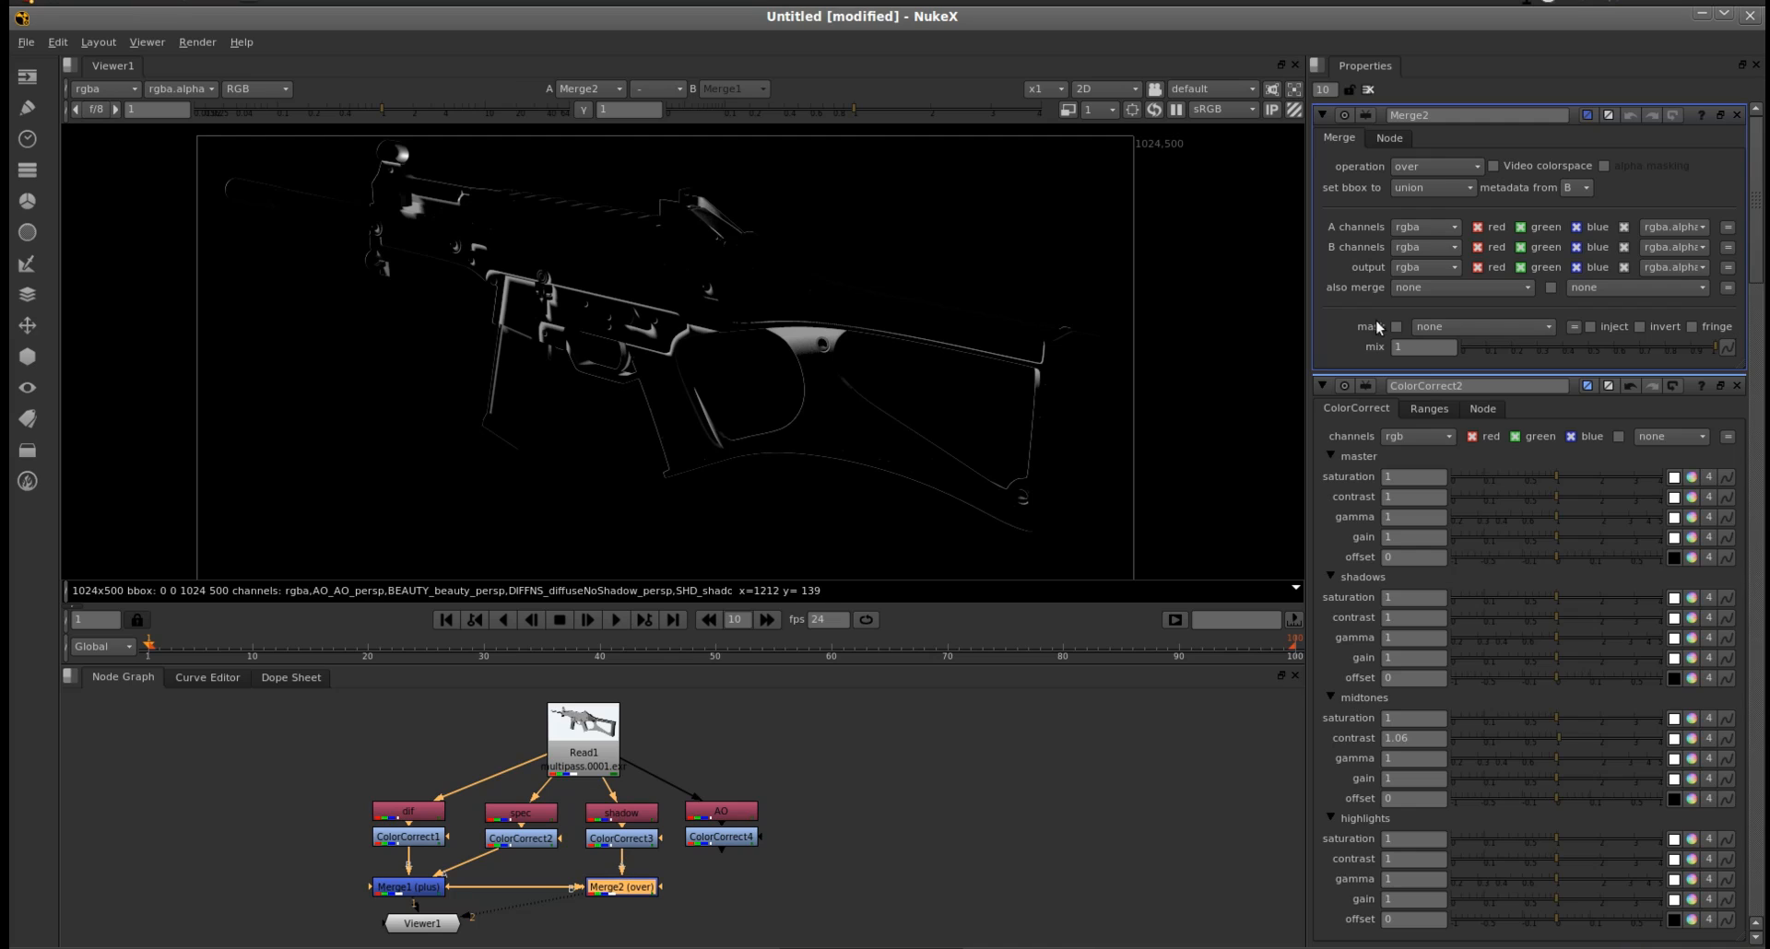
pyautogui.click(1434, 173)
pyautogui.click(1465, 119)
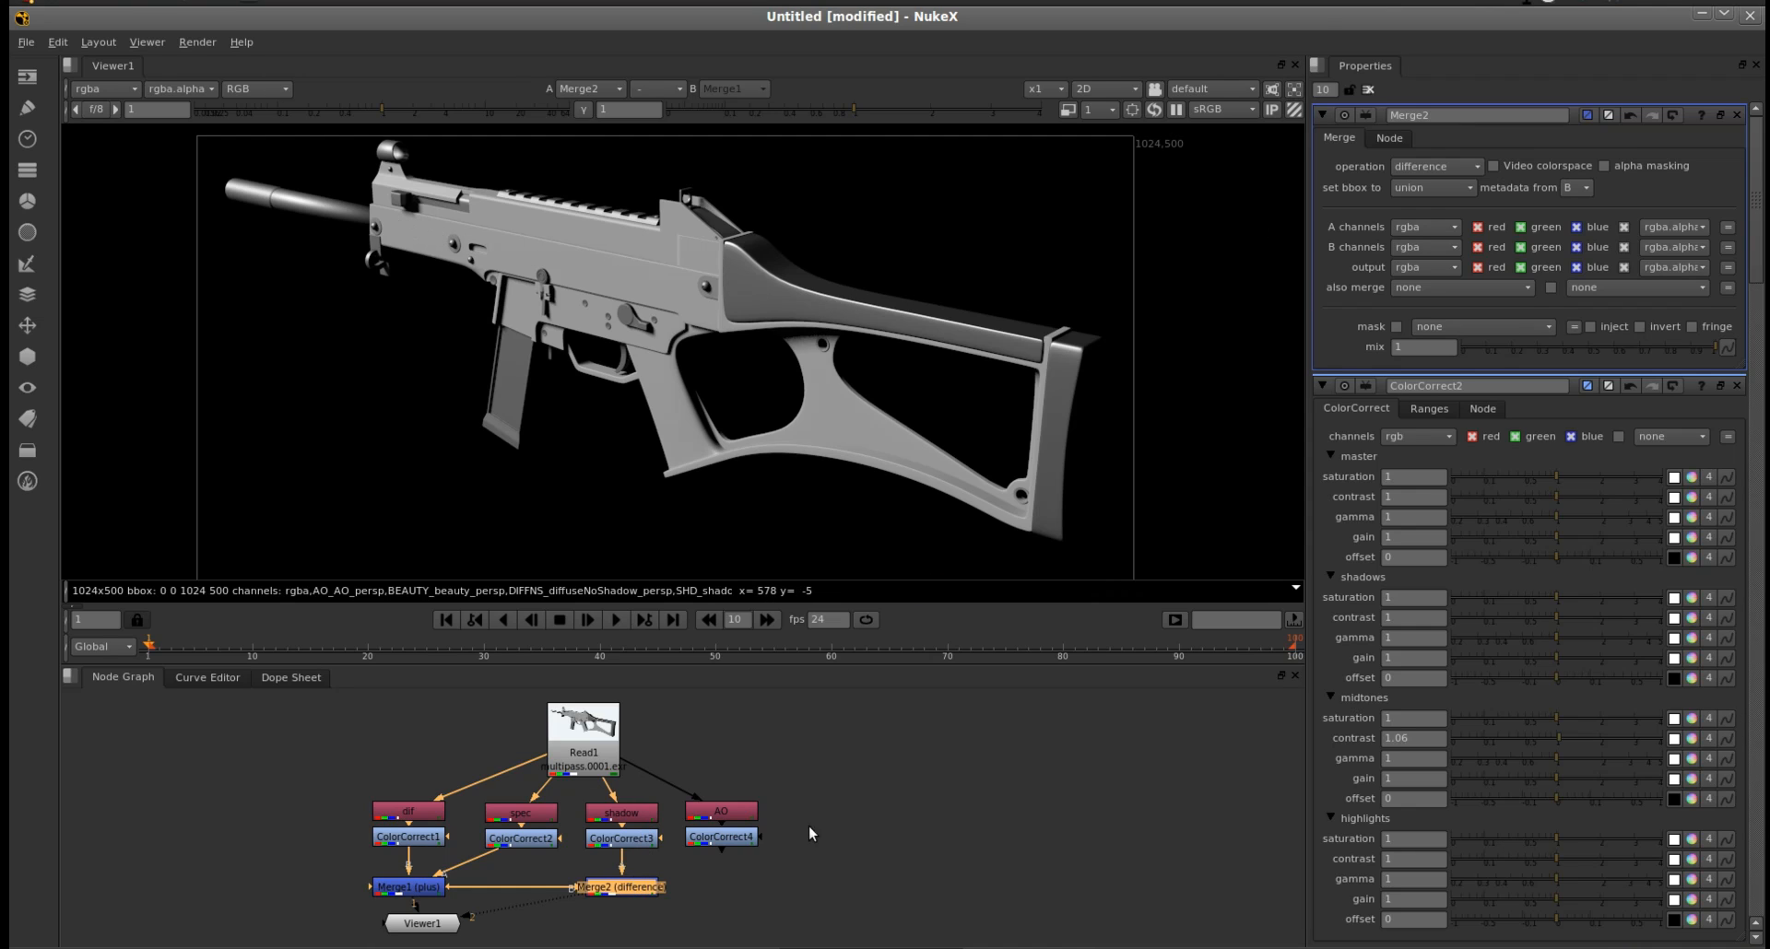
pyautogui.moveTo(1714, 344); pyautogui.dragTo(1742, 403)
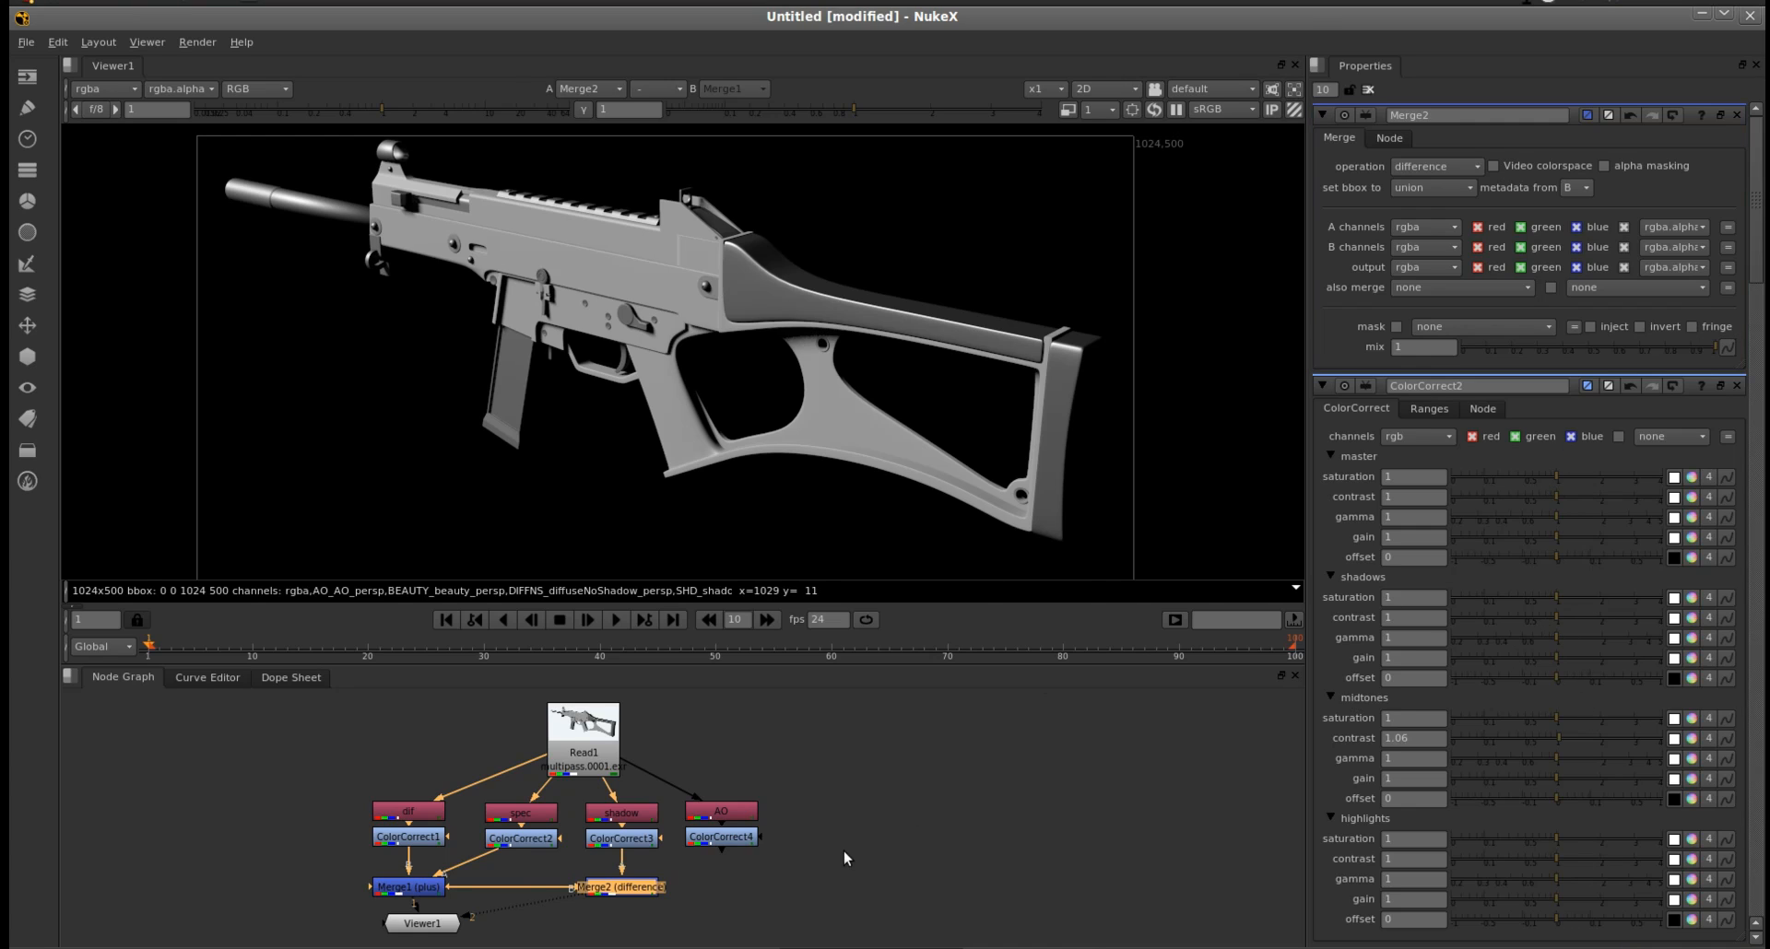
# - Add a third Merge node joining the difference Merge with the AO branch's ColorCorrect, and align it under the AO branch
pyautogui.click(472, 753)
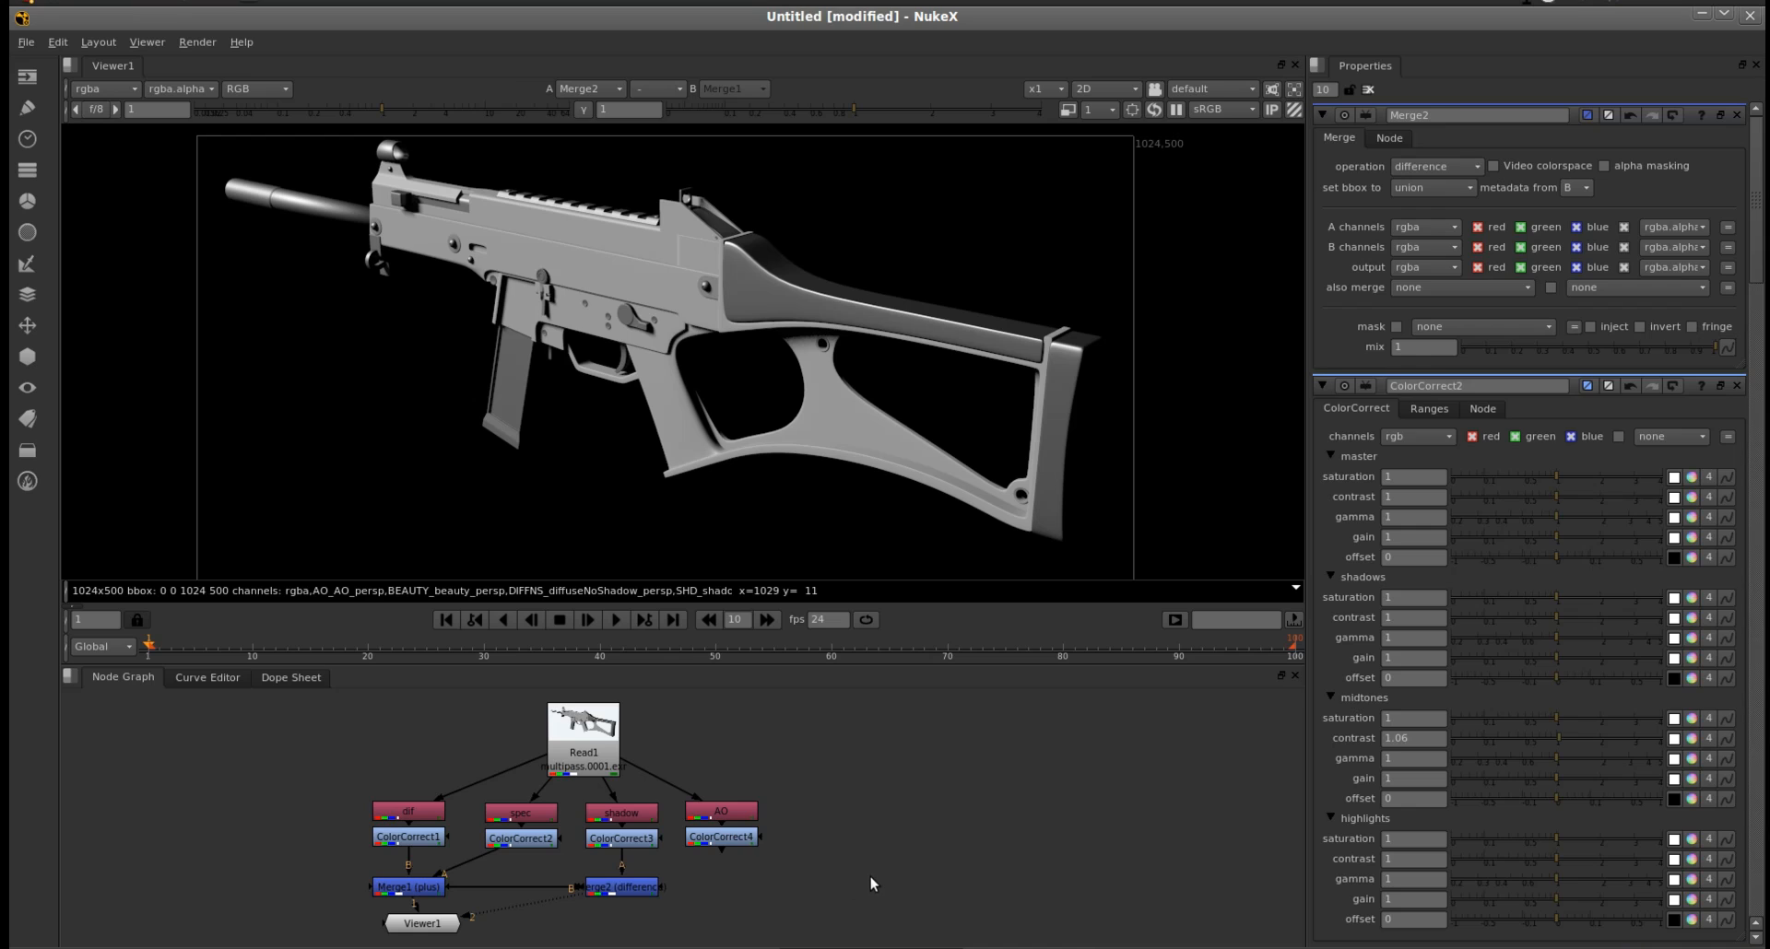
pyautogui.press('m')
pyautogui.moveTo(870, 877); pyautogui.dragTo(621, 890)
pyautogui.moveTo(763, 891)
pyautogui.mouseDown()
pyautogui.moveTo(726, 887)
pyautogui.moveTo(731, 841)
pyautogui.moveTo(731, 891)
pyautogui.mouseUp()
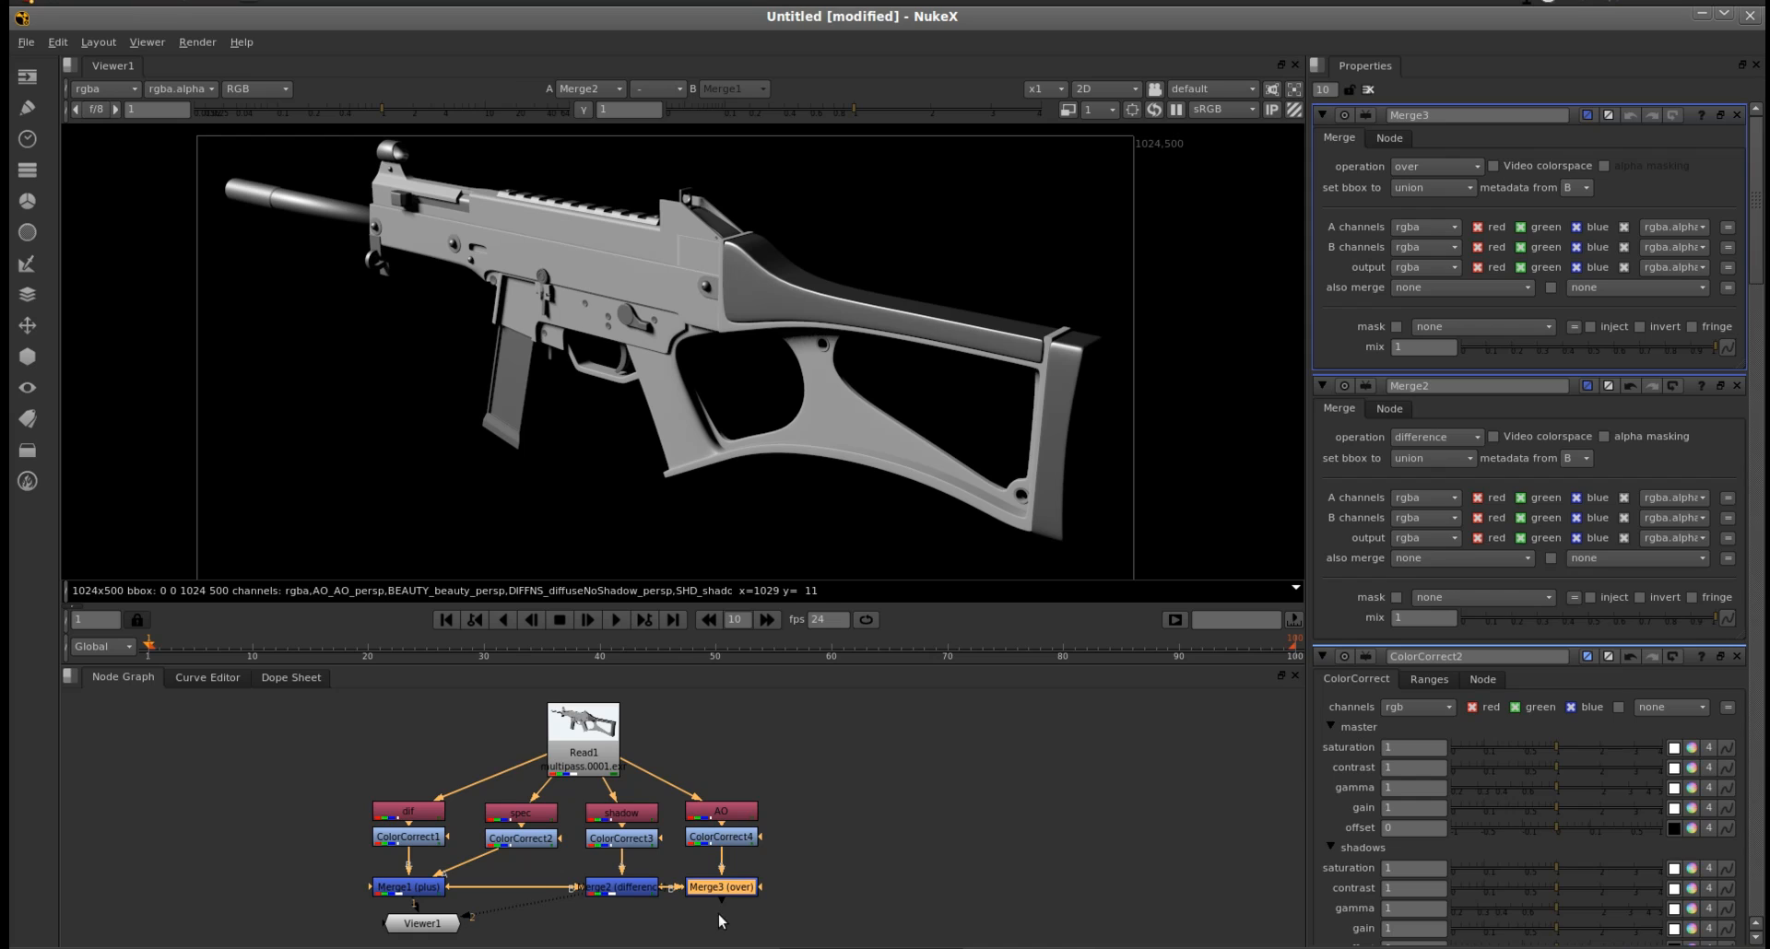
# - Connect the Viewer to the third Merge node, set its operation to multiply, and keep its mix at 1
pyautogui.moveTo(721, 899); pyautogui.dragTo(428, 925)
pyautogui.press('3')
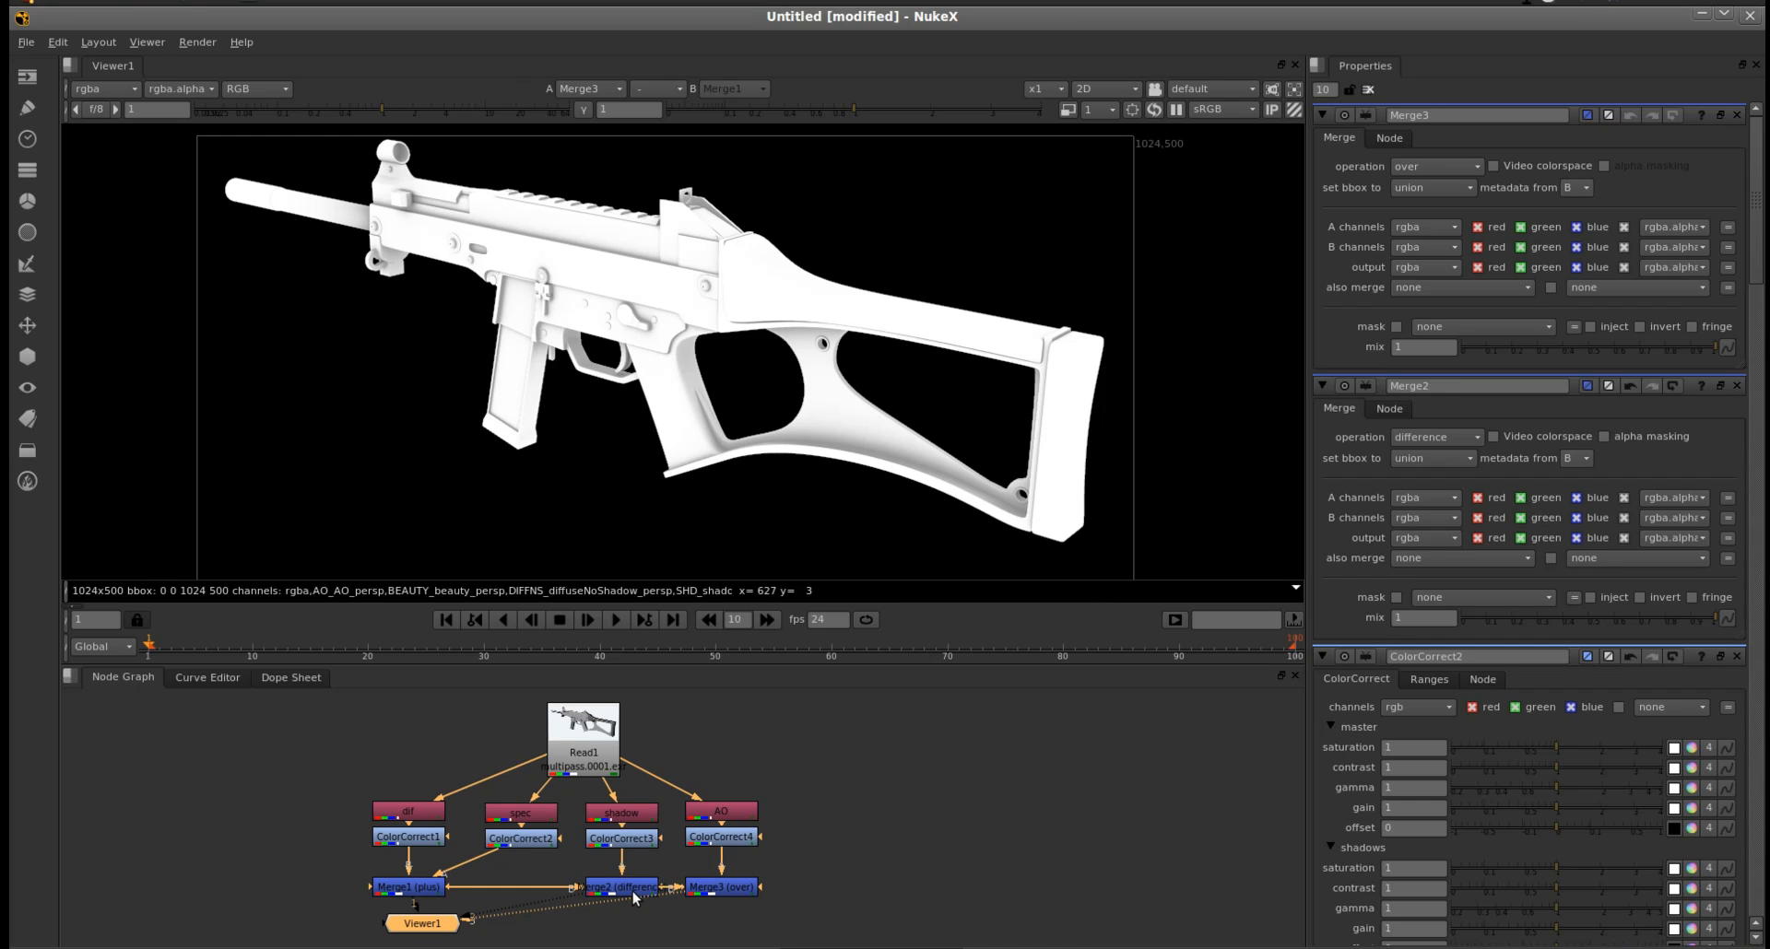
pyautogui.click(742, 889)
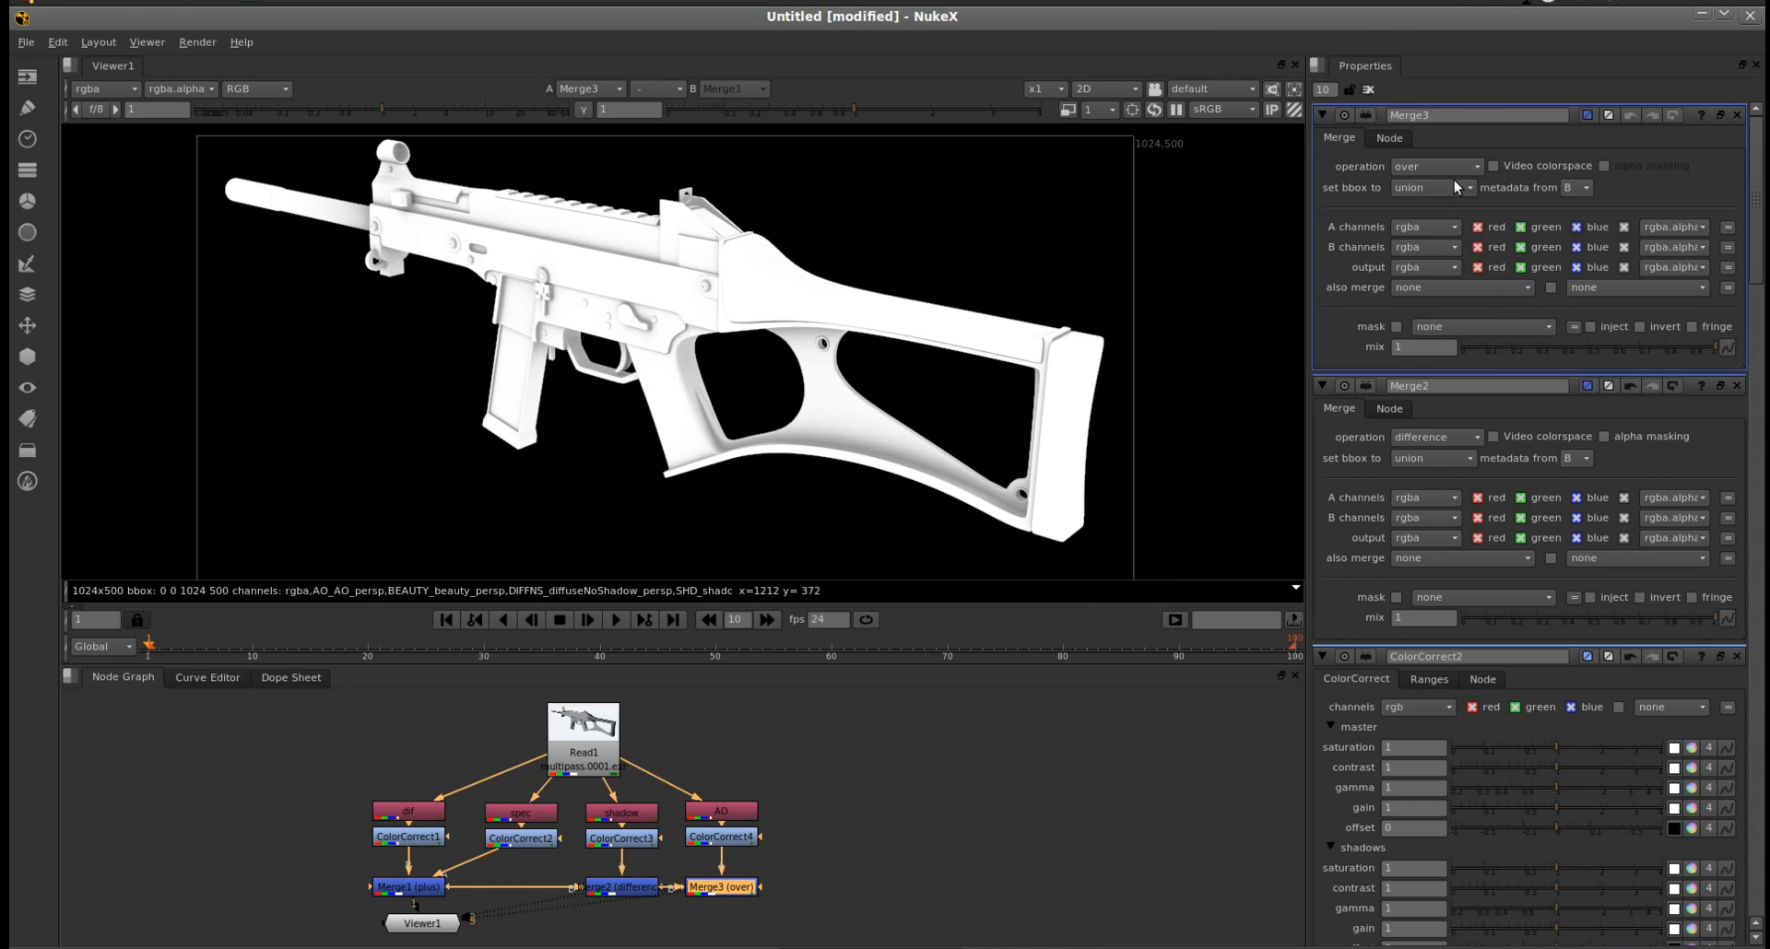
pyautogui.click(1454, 171)
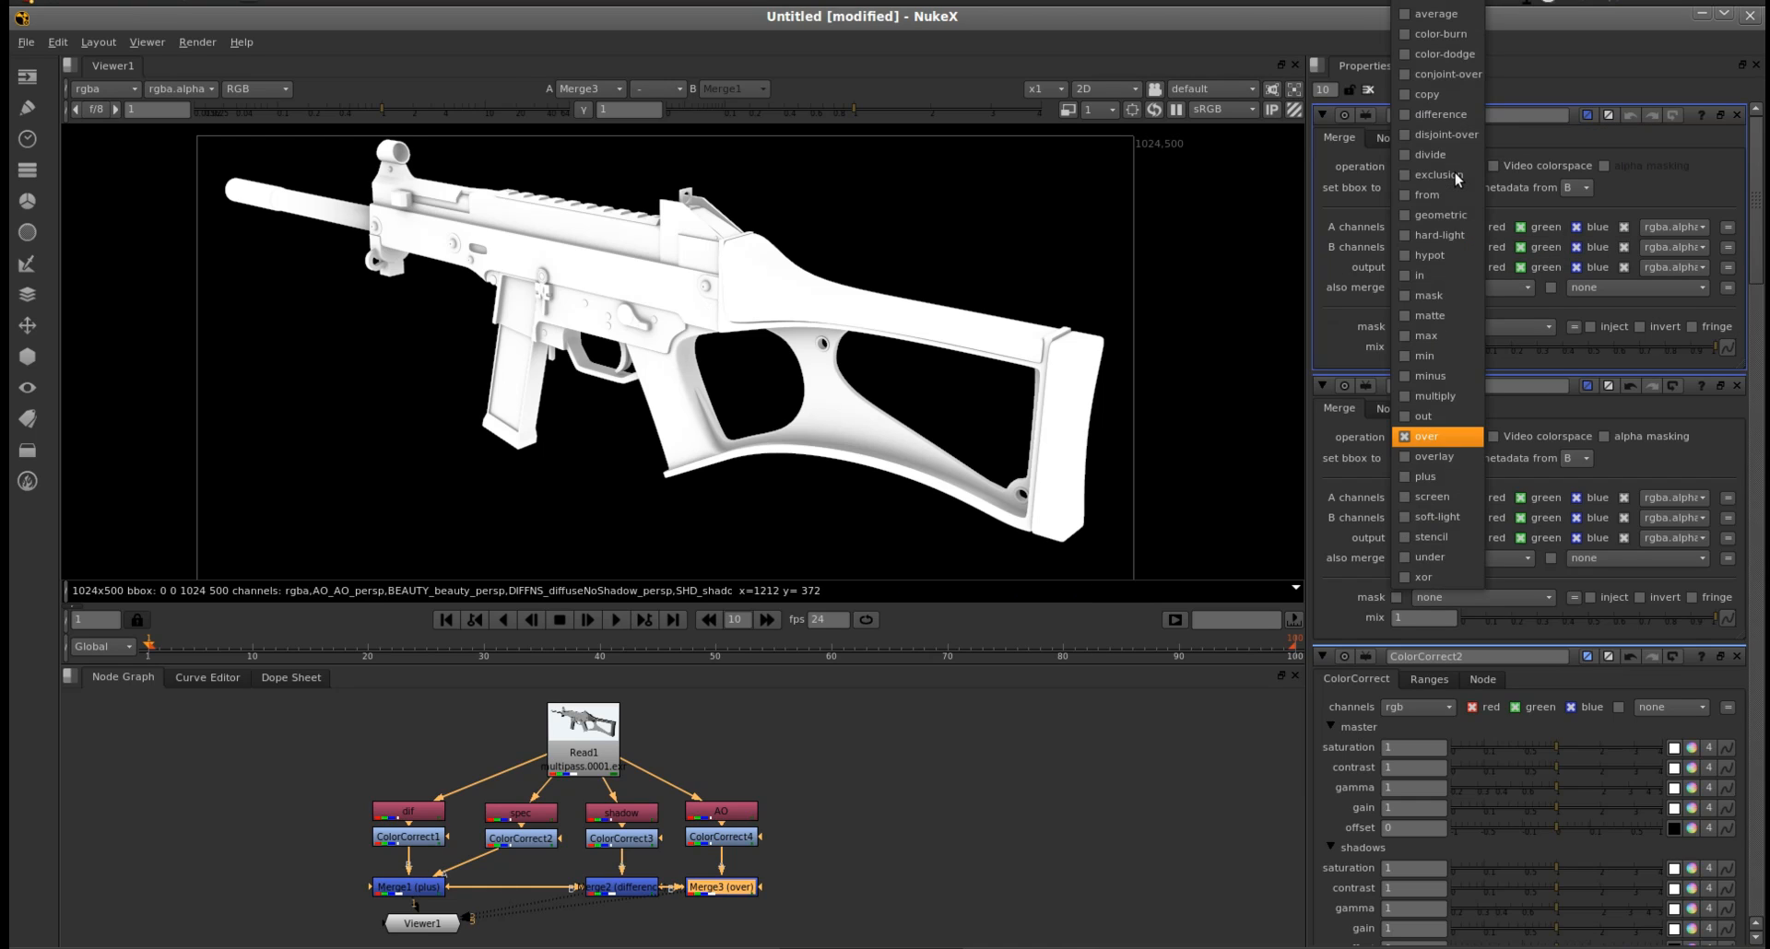
pyautogui.click(1465, 398)
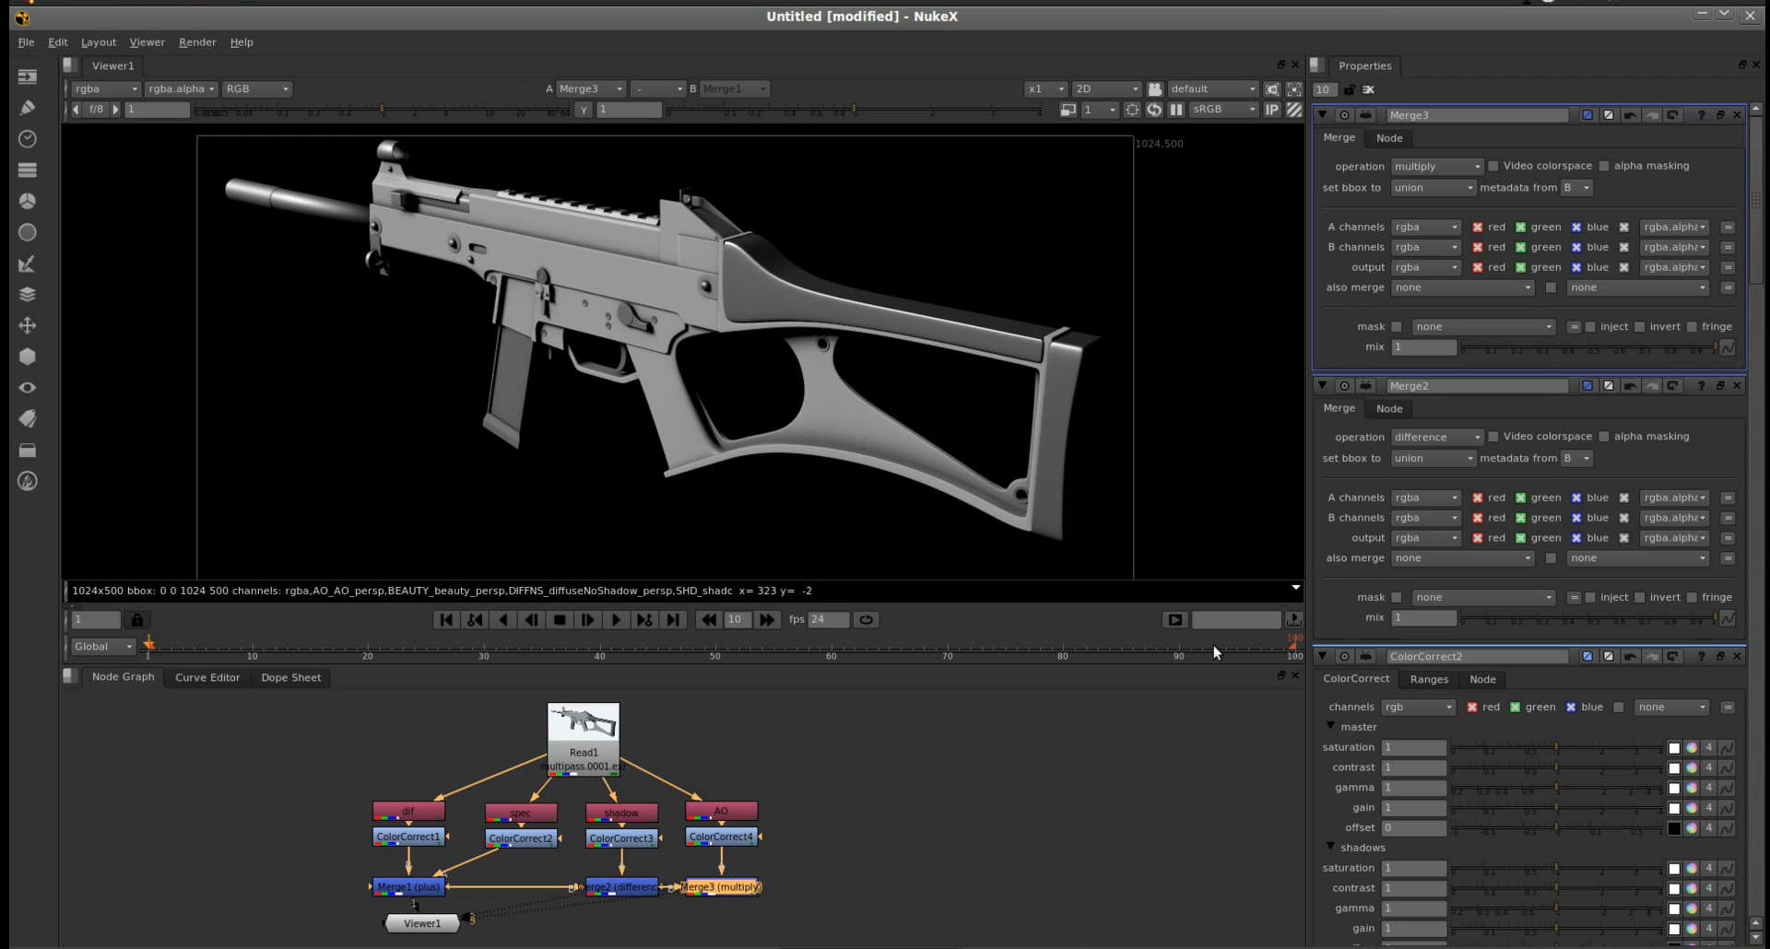
pyautogui.moveTo(1714, 347)
pyautogui.mouseDown()
pyautogui.moveTo(1573, 361)
pyautogui.moveTo(1596, 382)
pyautogui.moveTo(1764, 378)
pyautogui.moveTo(1592, 391)
pyautogui.moveTo(1699, 382)
pyautogui.moveTo(1532, 385)
pyautogui.moveTo(1742, 374)
pyautogui.moveTo(1458, 370)
pyautogui.moveTo(1656, 351)
pyautogui.moveTo(1504, 375)
pyautogui.moveTo(1742, 364)
pyautogui.mouseUp()
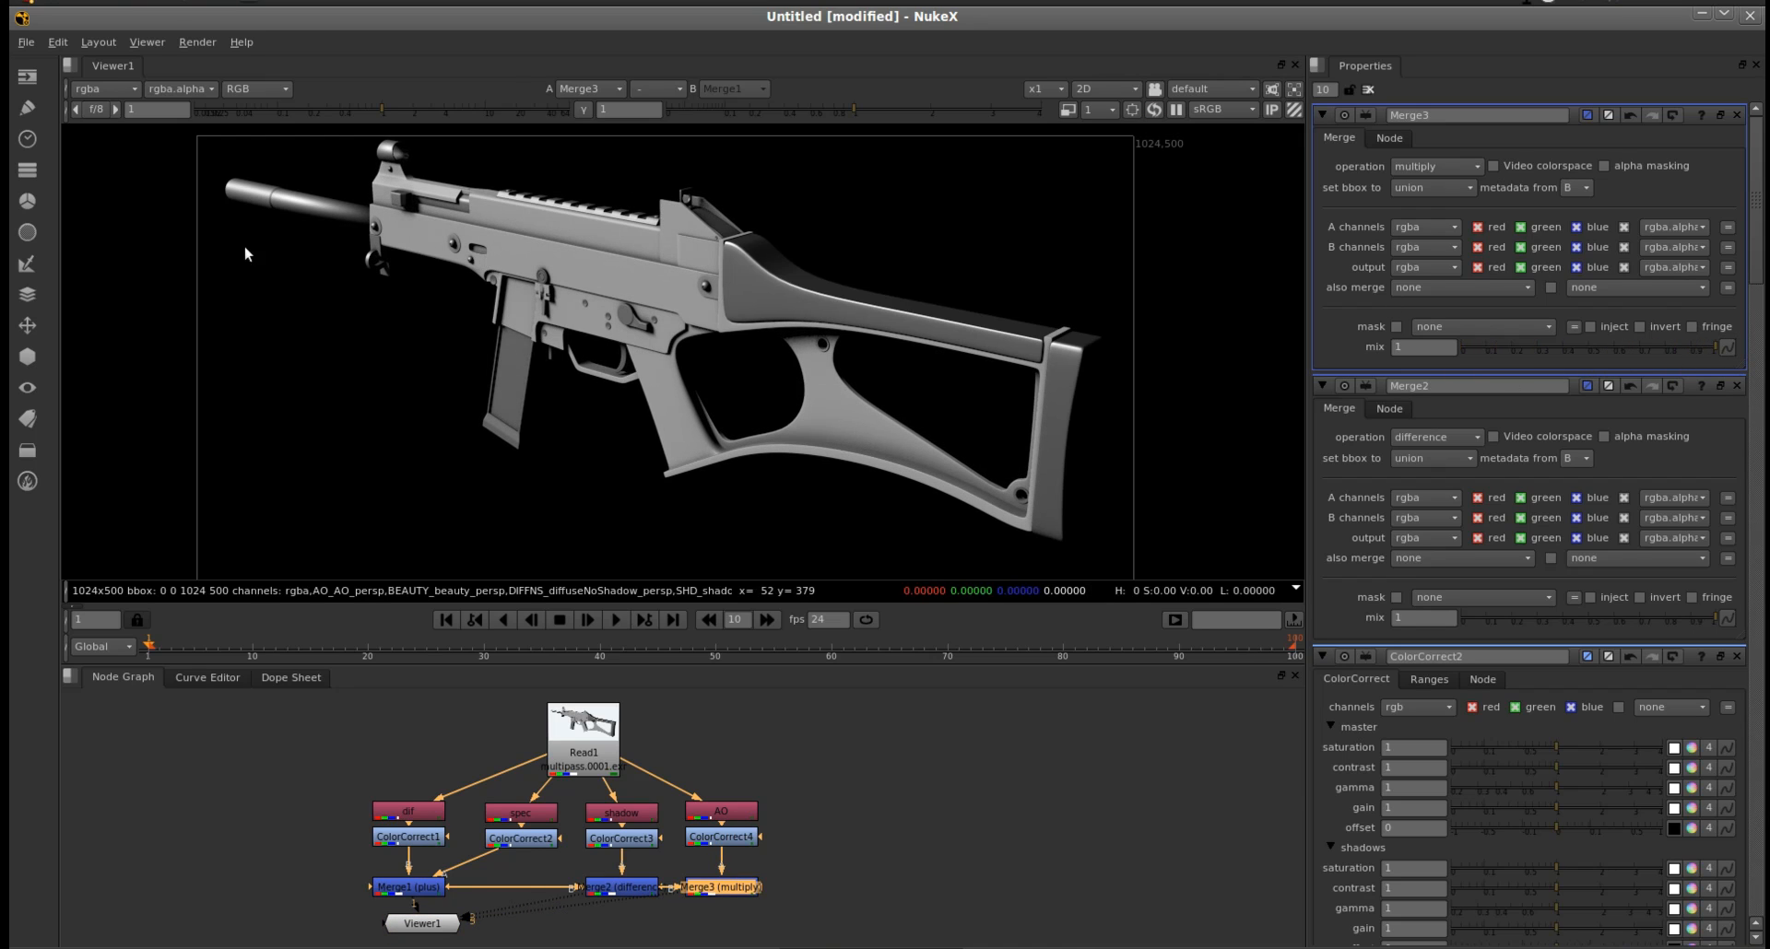
pyautogui.moveTo(1715, 346); pyautogui.dragTo(1752, 356)
# - Detach the Viewer's old connections, move it beyond the AO branch, and reconnect it to the multiply Merge
pyautogui.click(442, 908)
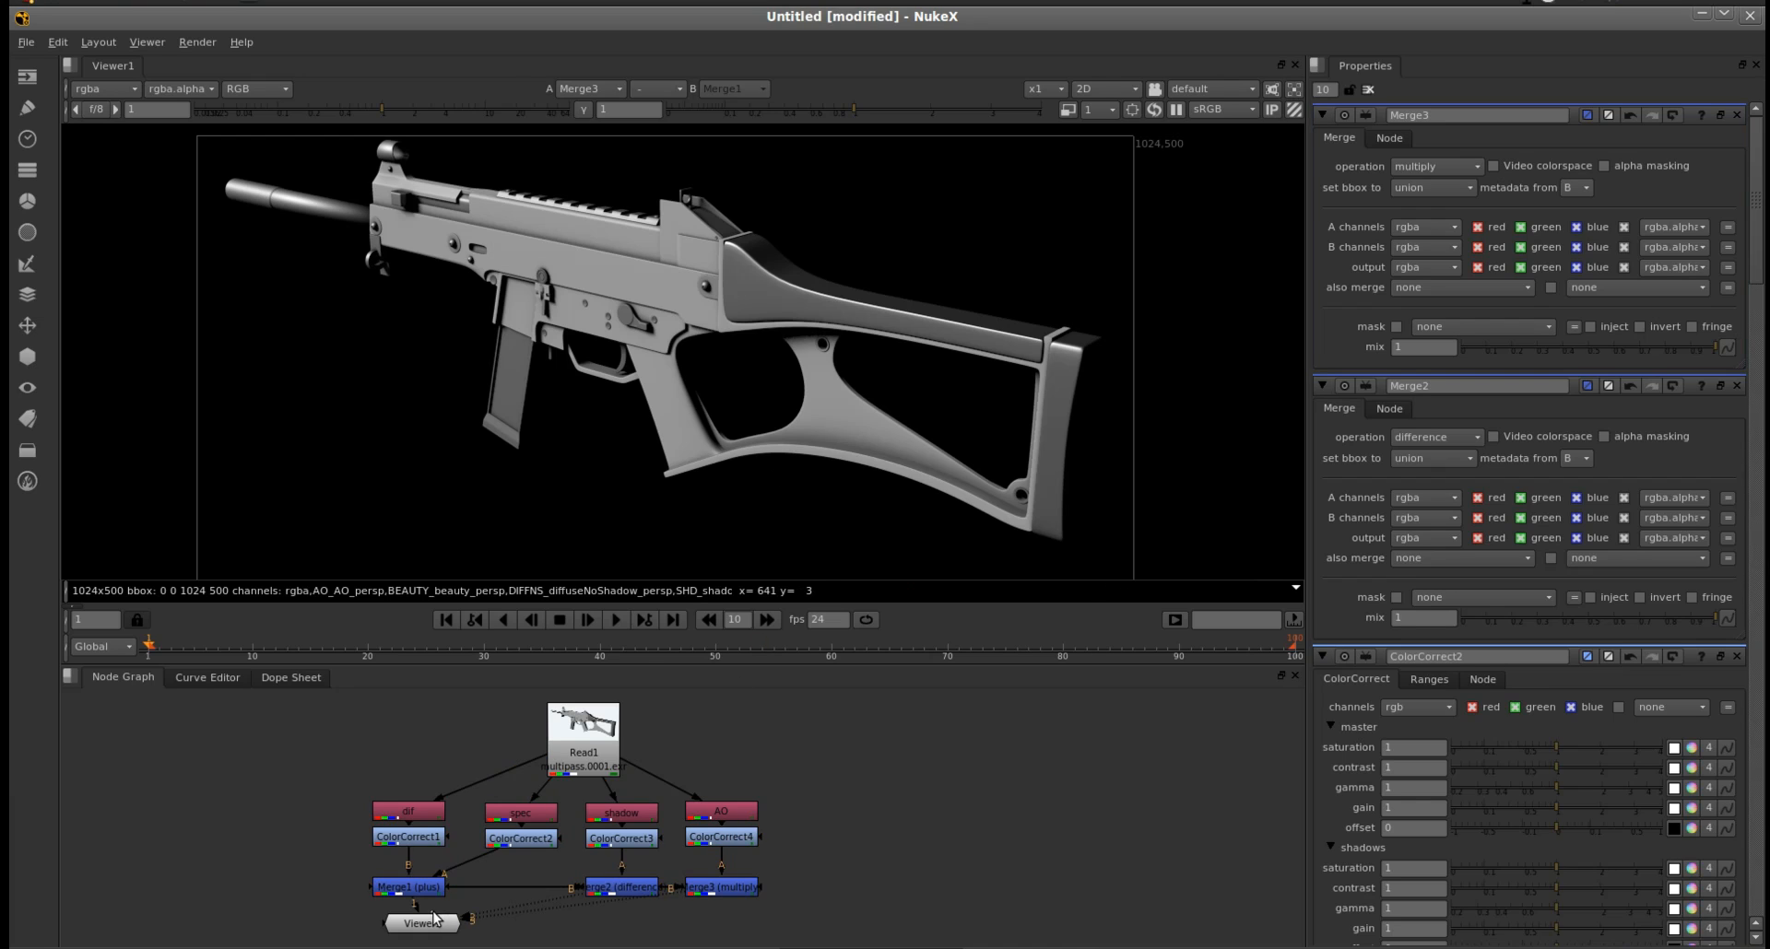
pyautogui.moveTo(461, 926); pyautogui.dragTo(527, 916)
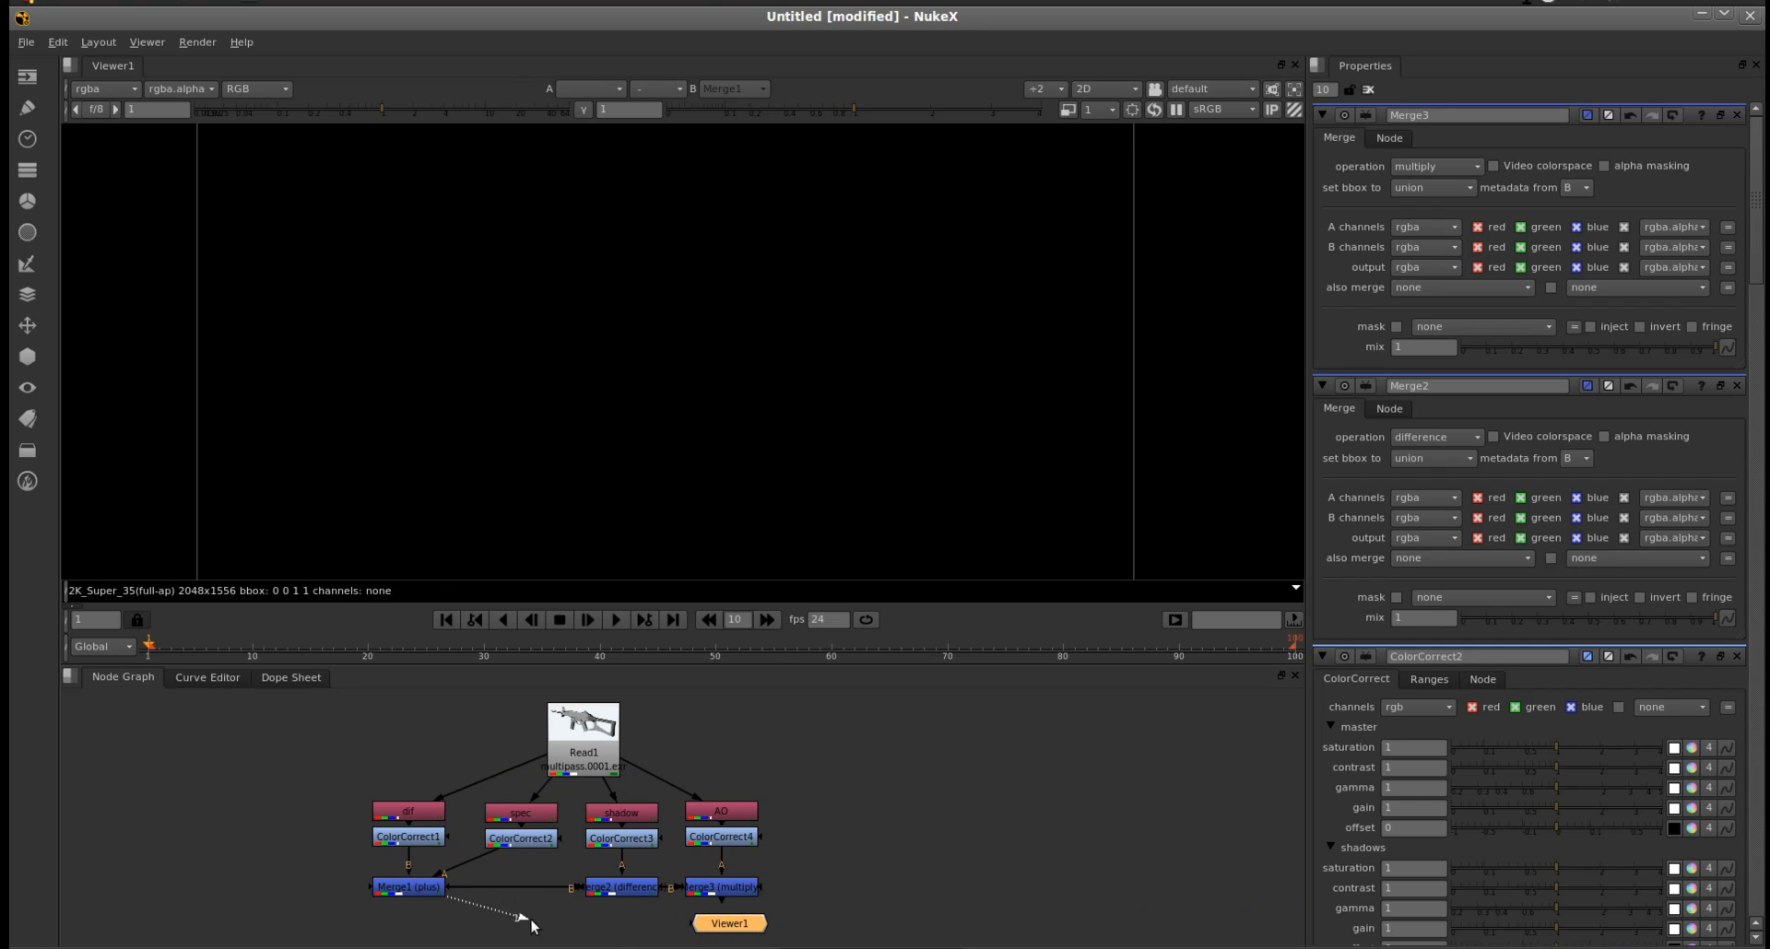
pyautogui.moveTo(729, 931); pyautogui.dragTo(909, 933)
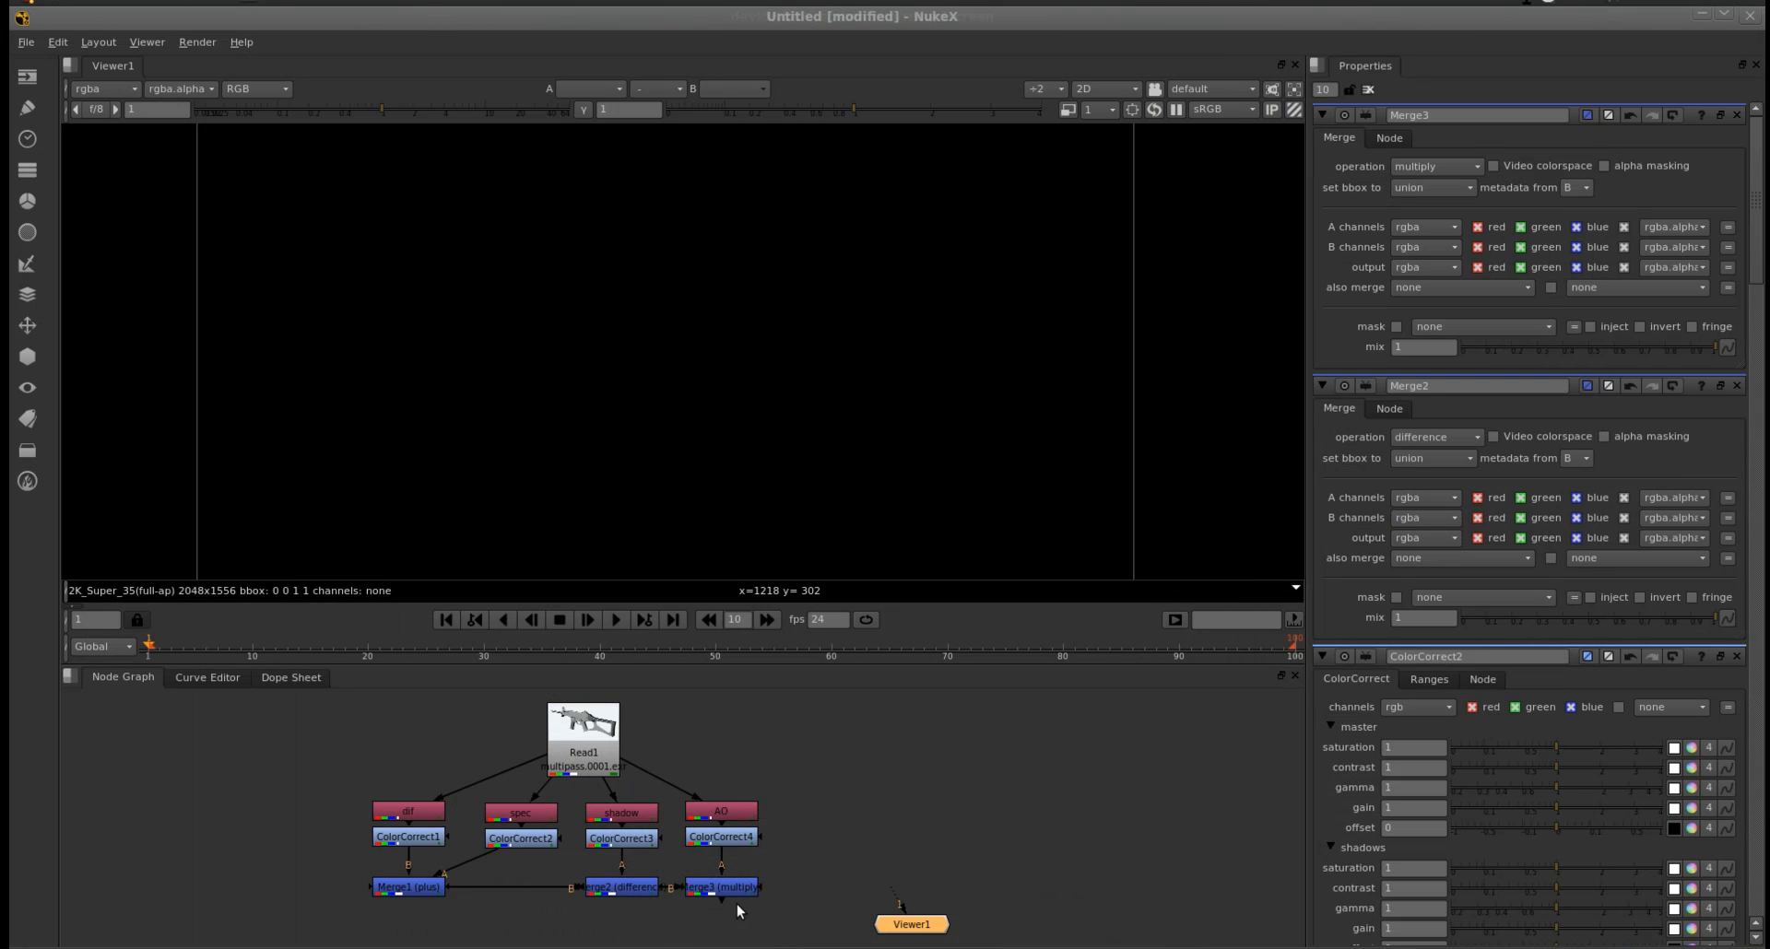
pyautogui.moveTo(721, 901); pyautogui.dragTo(856, 930)
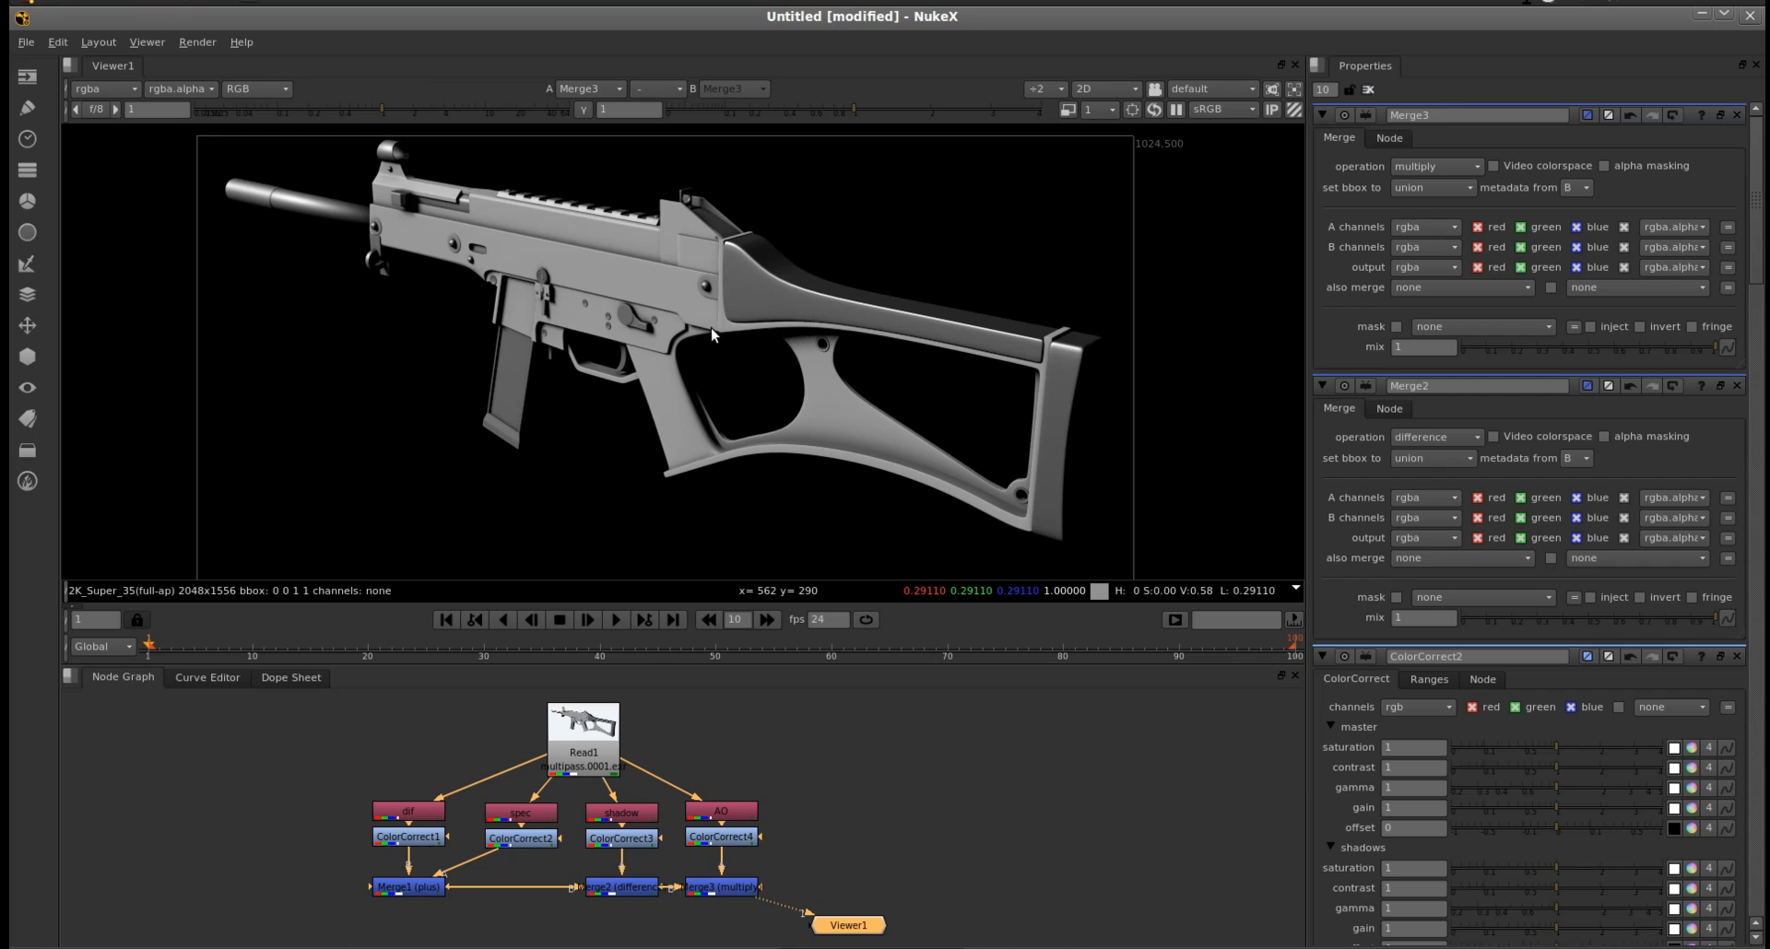
pyautogui.click(1017, 729)
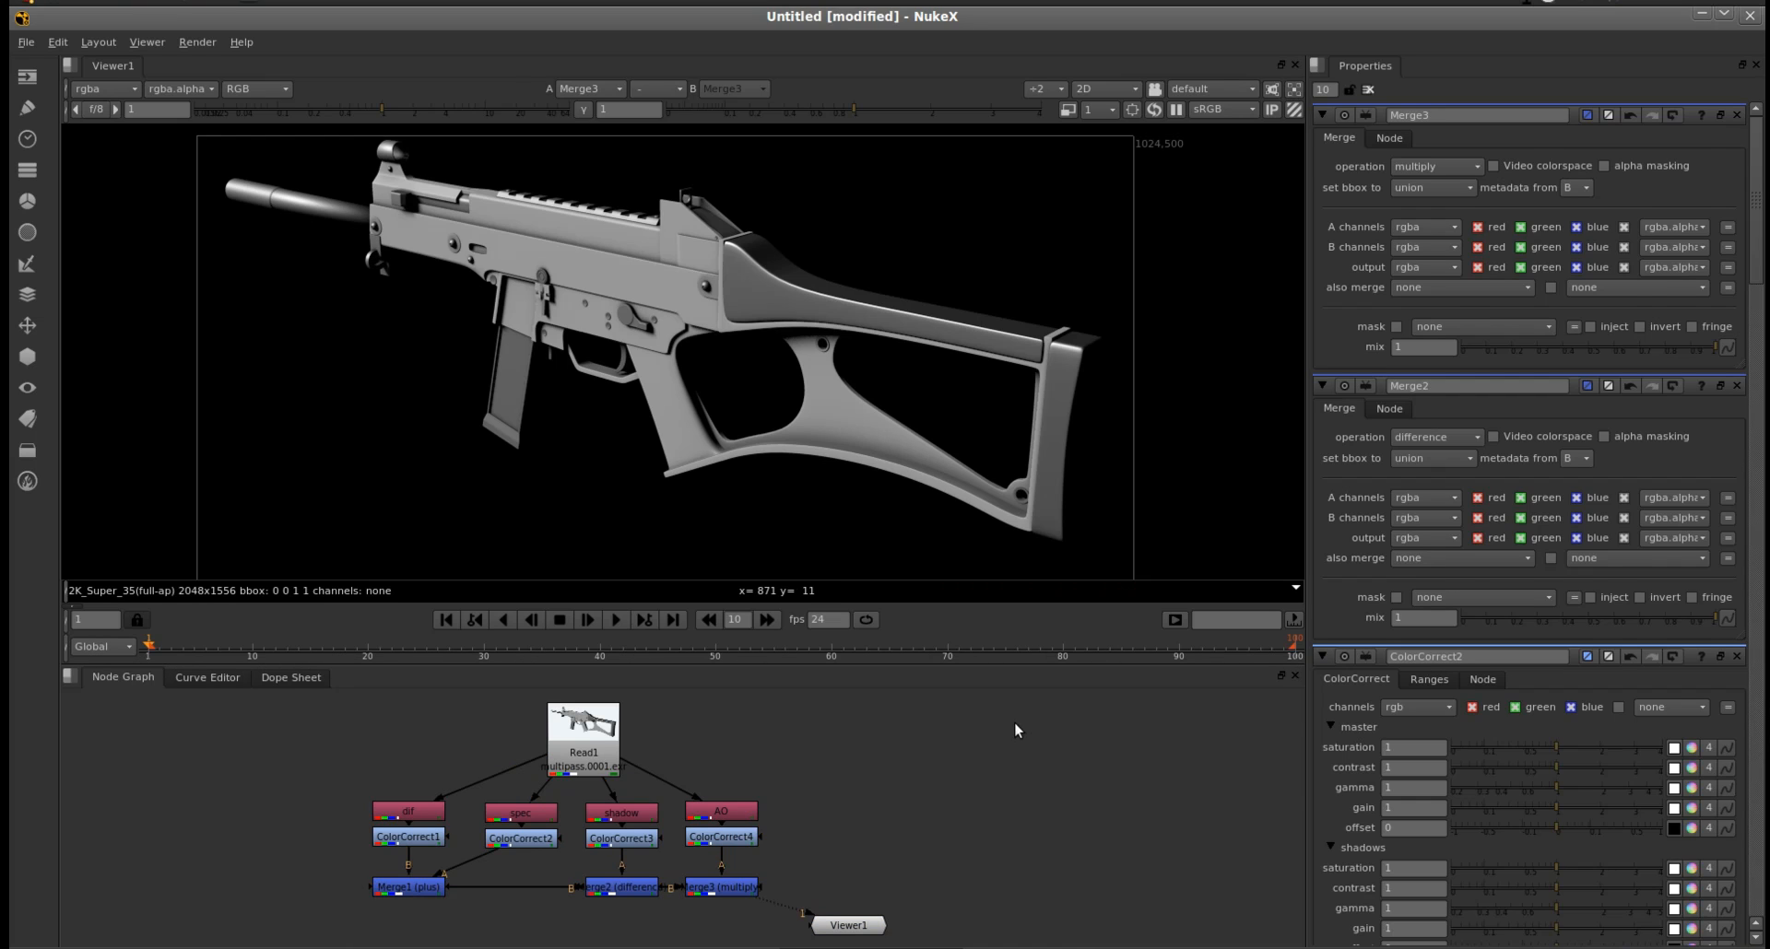
# - Add a Grade node fed by the multiply Merge and connect the Viewer to it
pyautogui.press('g')
pyautogui.moveTo(1003, 731); pyautogui.dragTo(988, 869)
pyautogui.moveTo(828, 885); pyautogui.dragTo(726, 890)
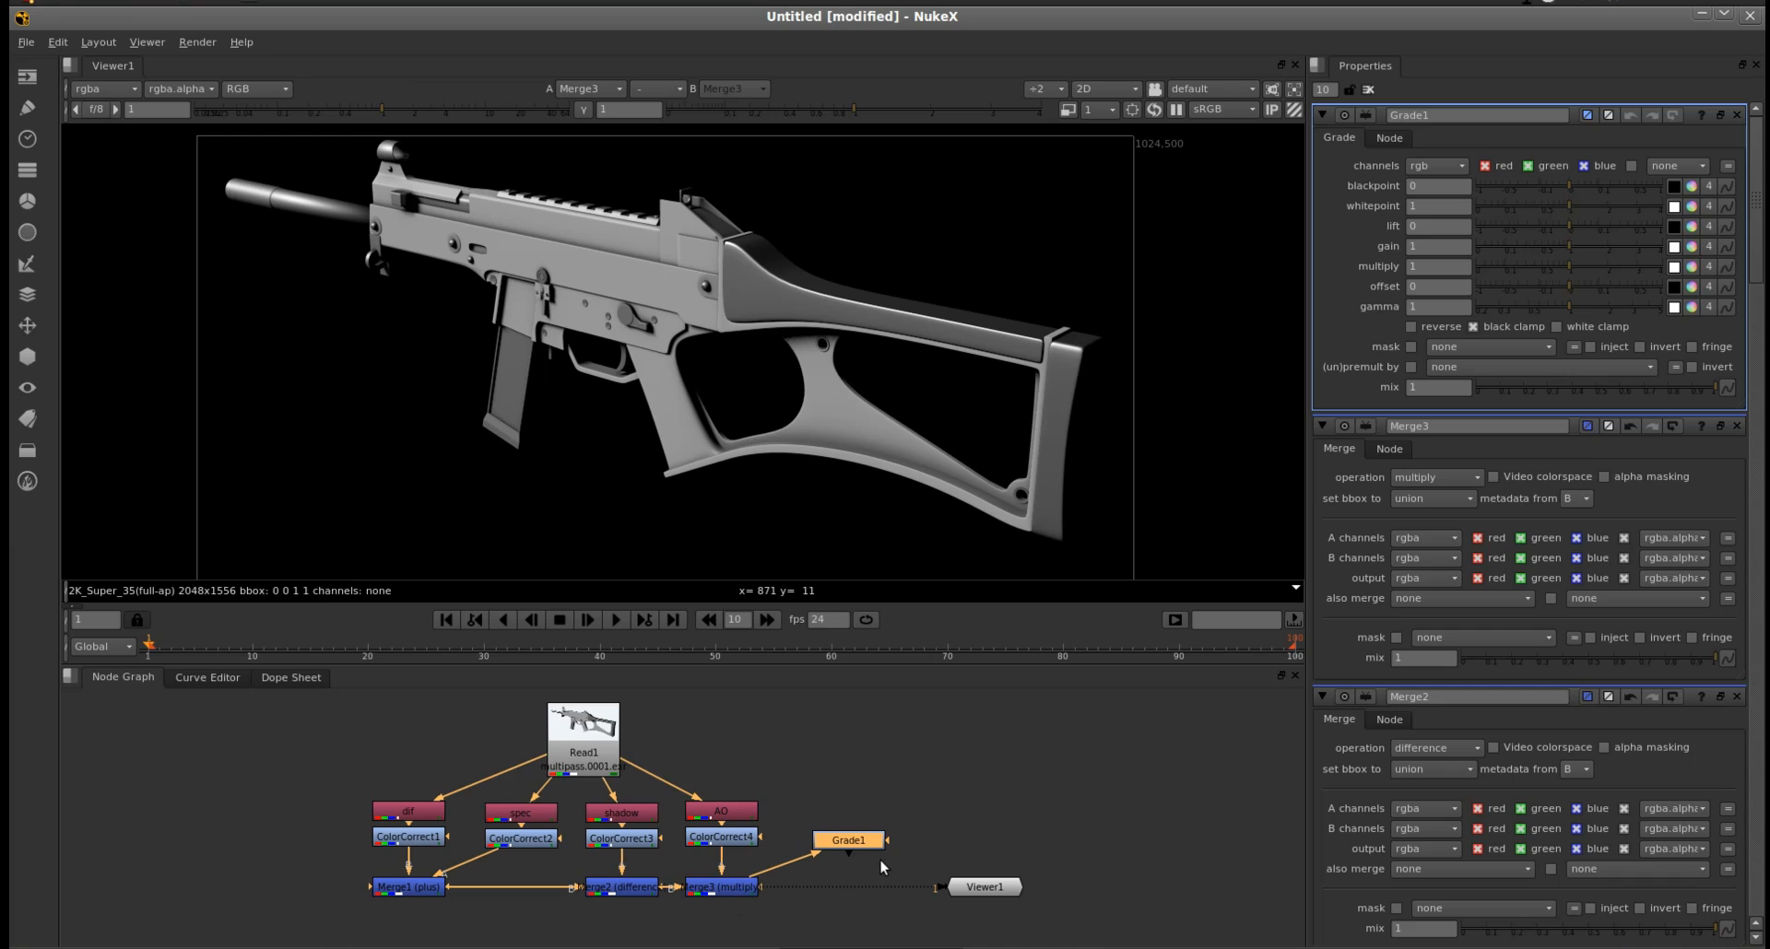
pyautogui.moveTo(854, 853)
pyautogui.mouseDown()
pyautogui.moveTo(986, 893)
pyautogui.moveTo(860, 862)
pyautogui.mouseUp()
pyautogui.press('2')
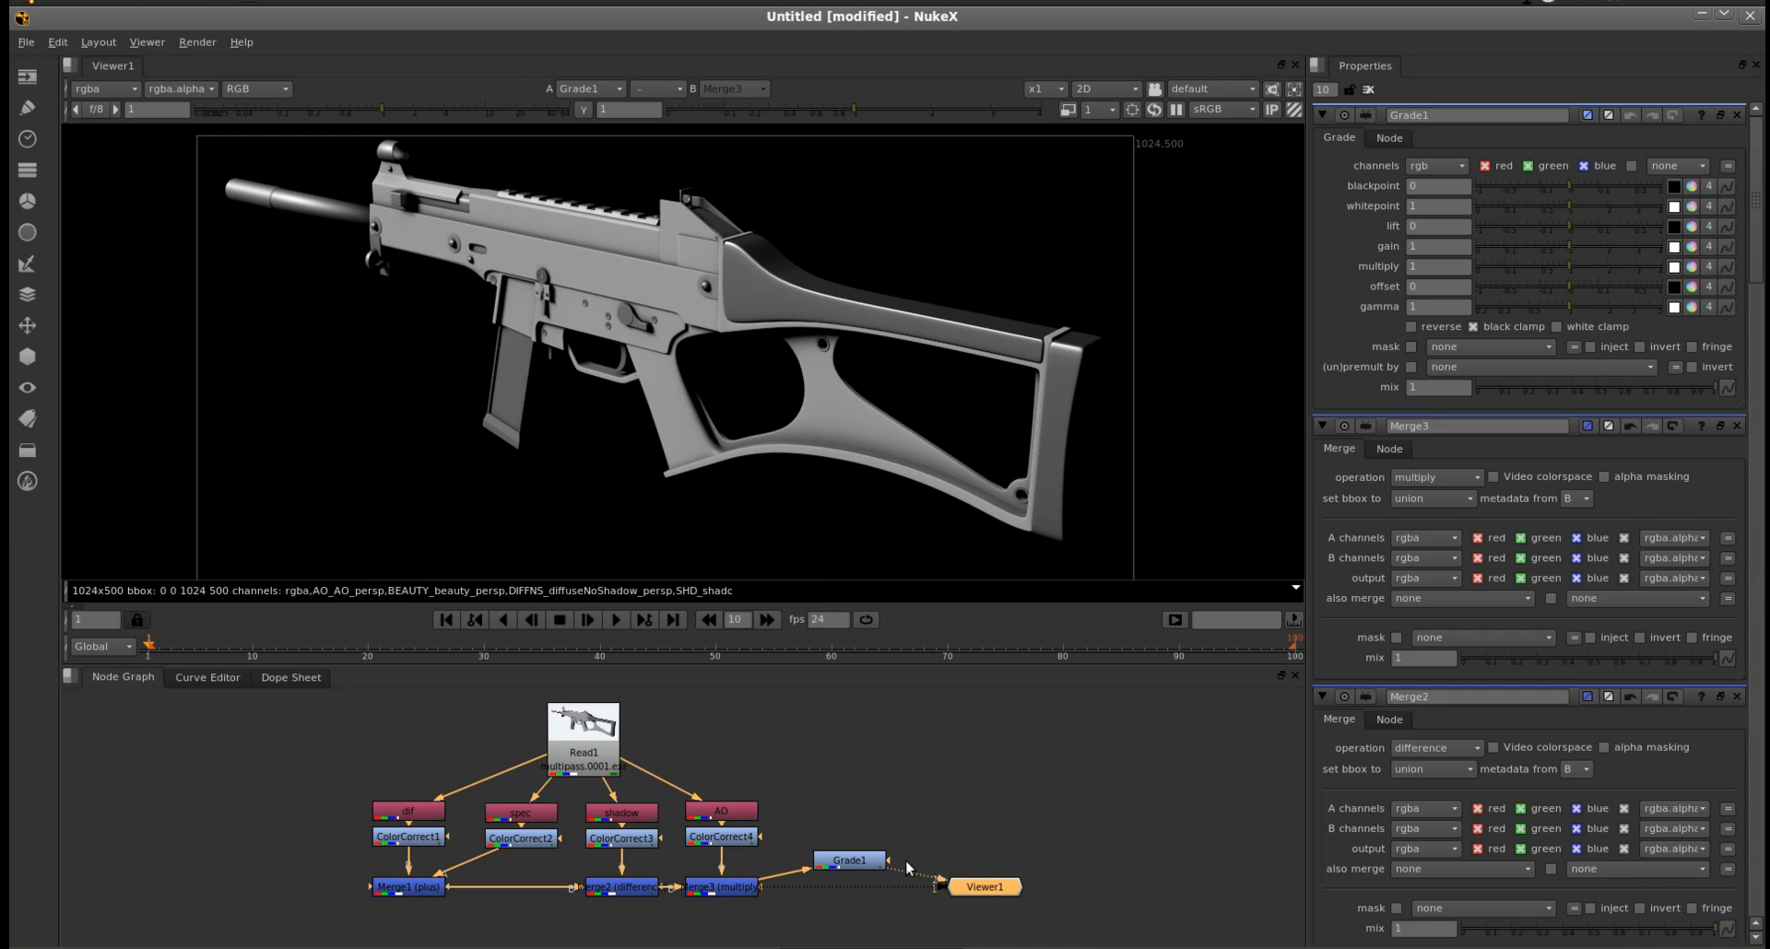
# - Set the Grade node's gamma to 0.45 and shift the node slightly toward the Viewer
pyautogui.doubleClick(1411, 305)
pyautogui.press('Return')
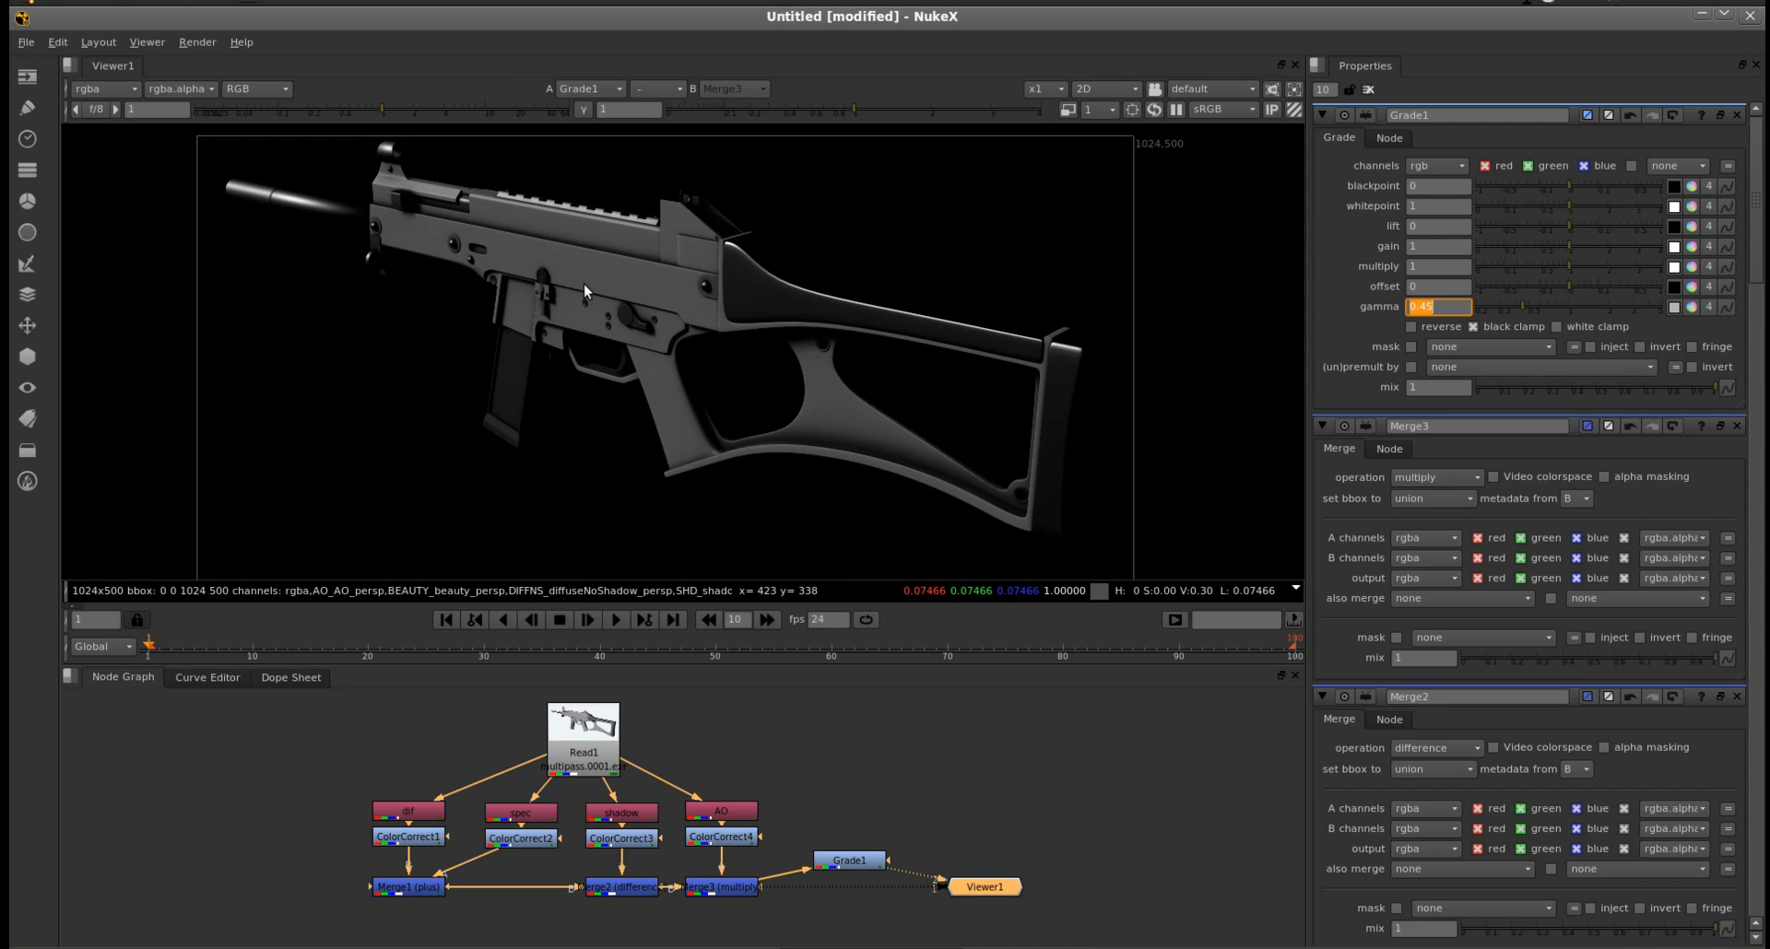
pyautogui.moveTo(593, 295); pyautogui.dragTo(619, 300, button='middle')
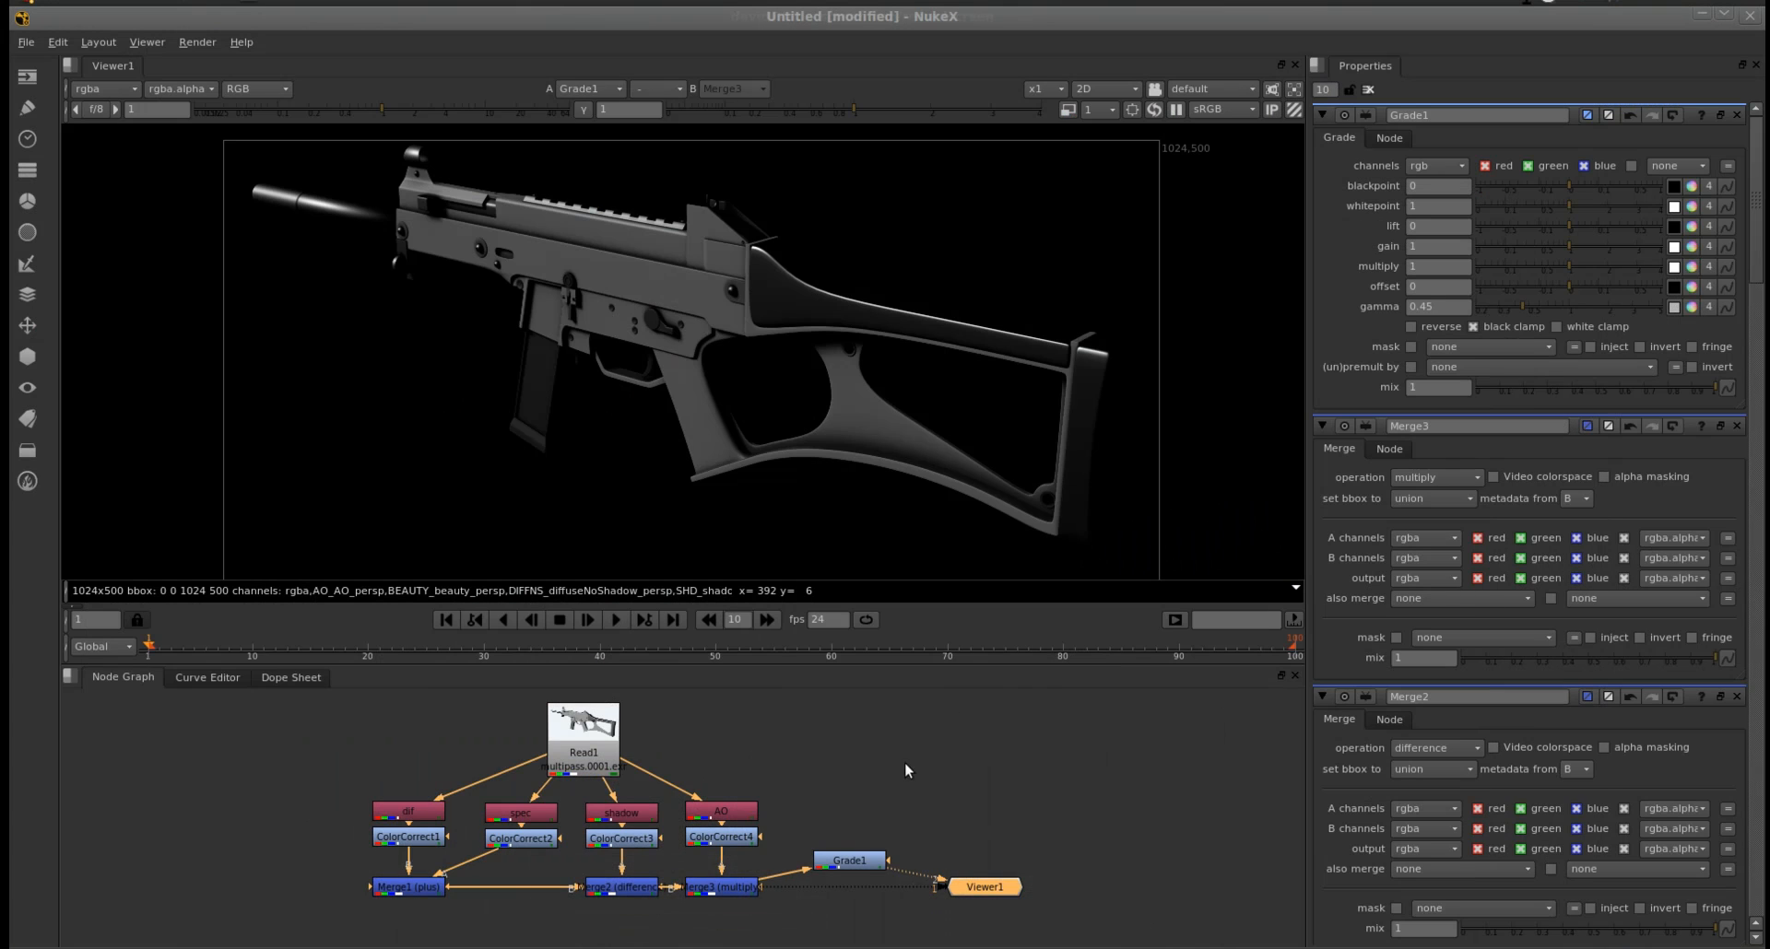
pyautogui.click(925, 699)
pyautogui.moveTo(848, 870); pyautogui.dragTo(880, 860)
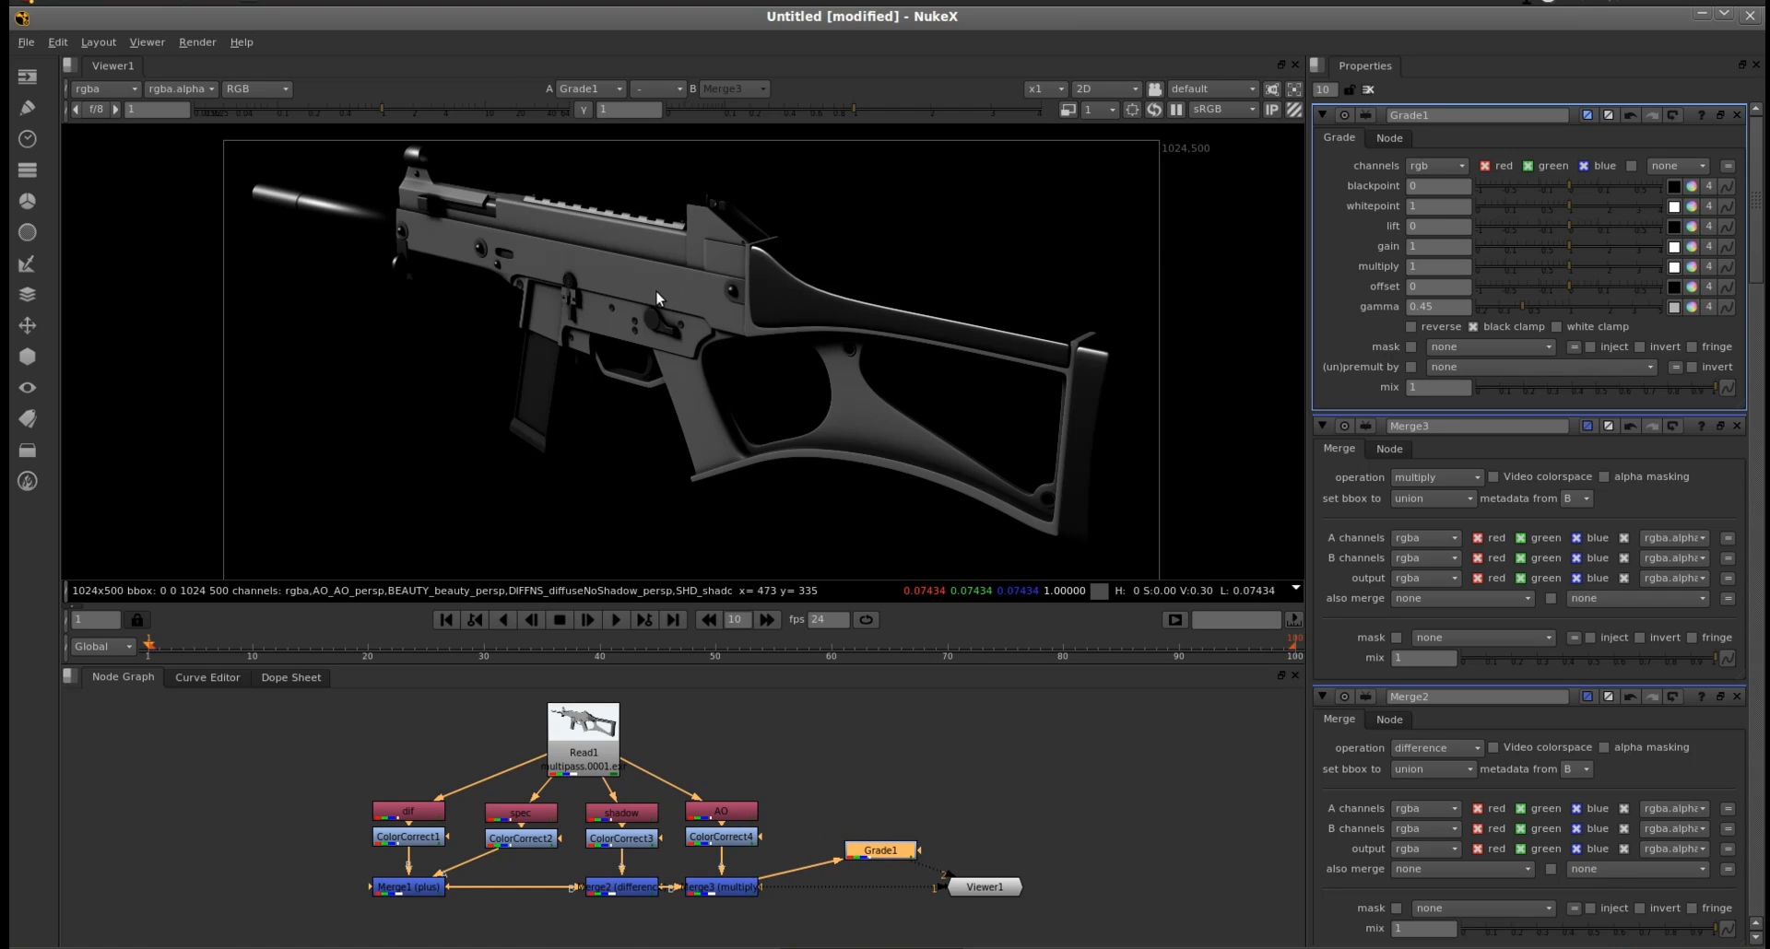
# - Add an unconnected Constant node above the Grade node
pyautogui.click(859, 744)
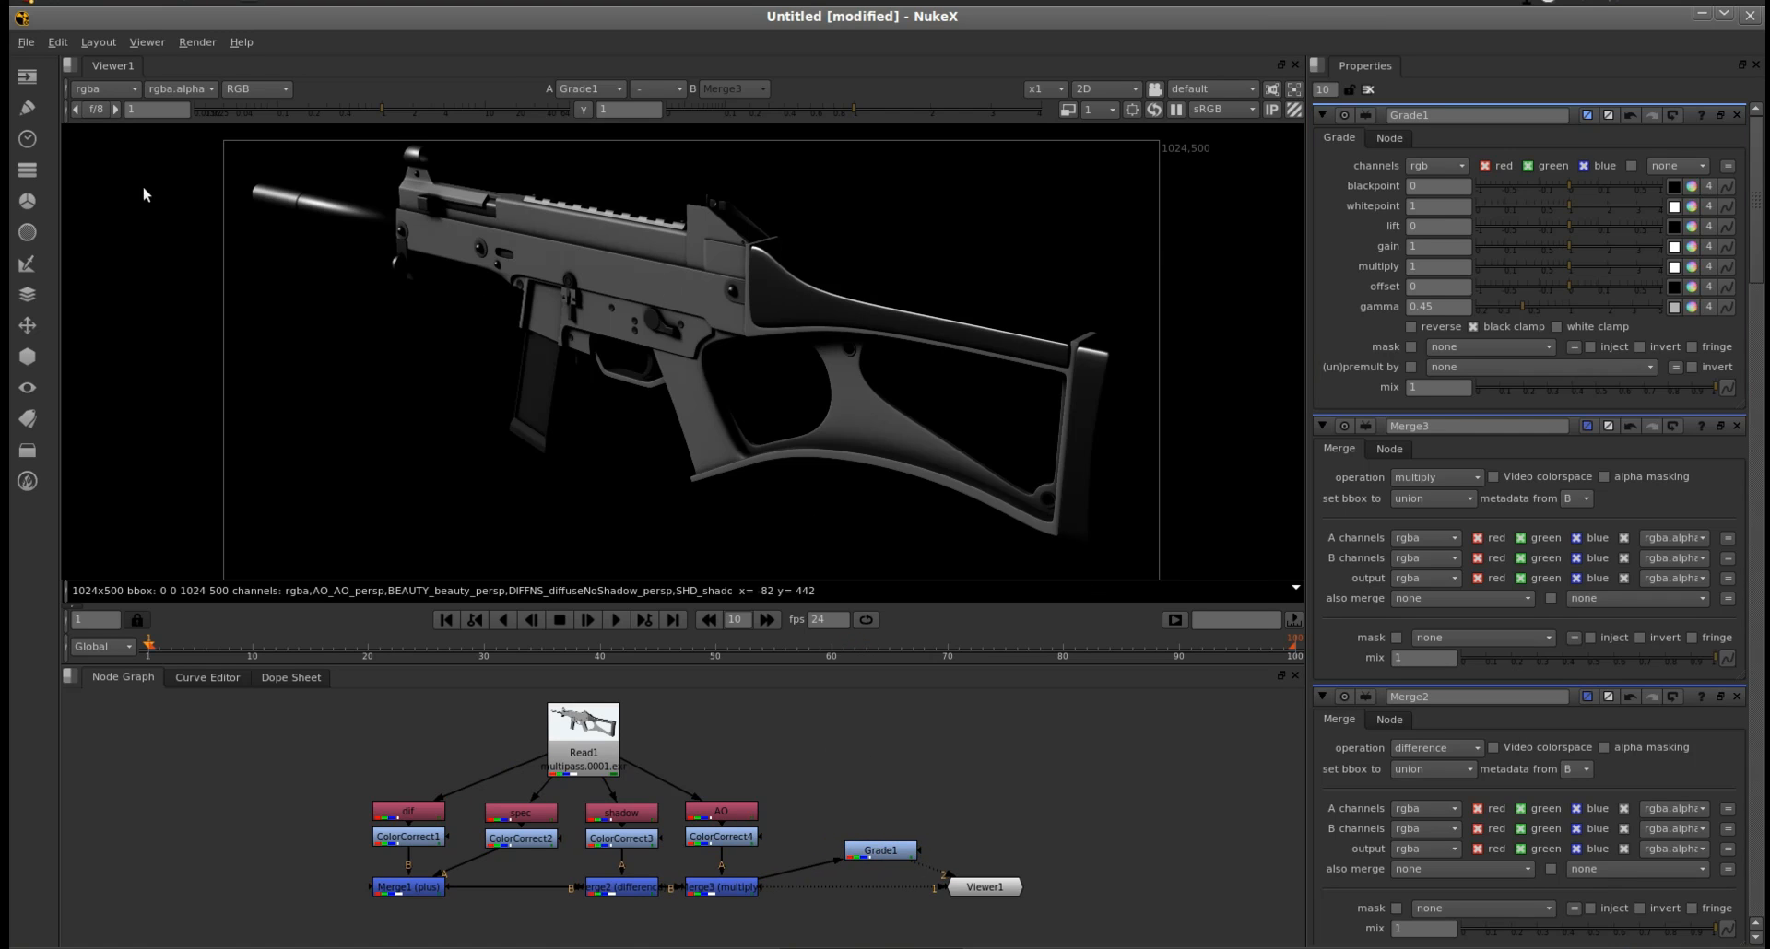
pyautogui.click(27, 77)
pyautogui.click(113, 129)
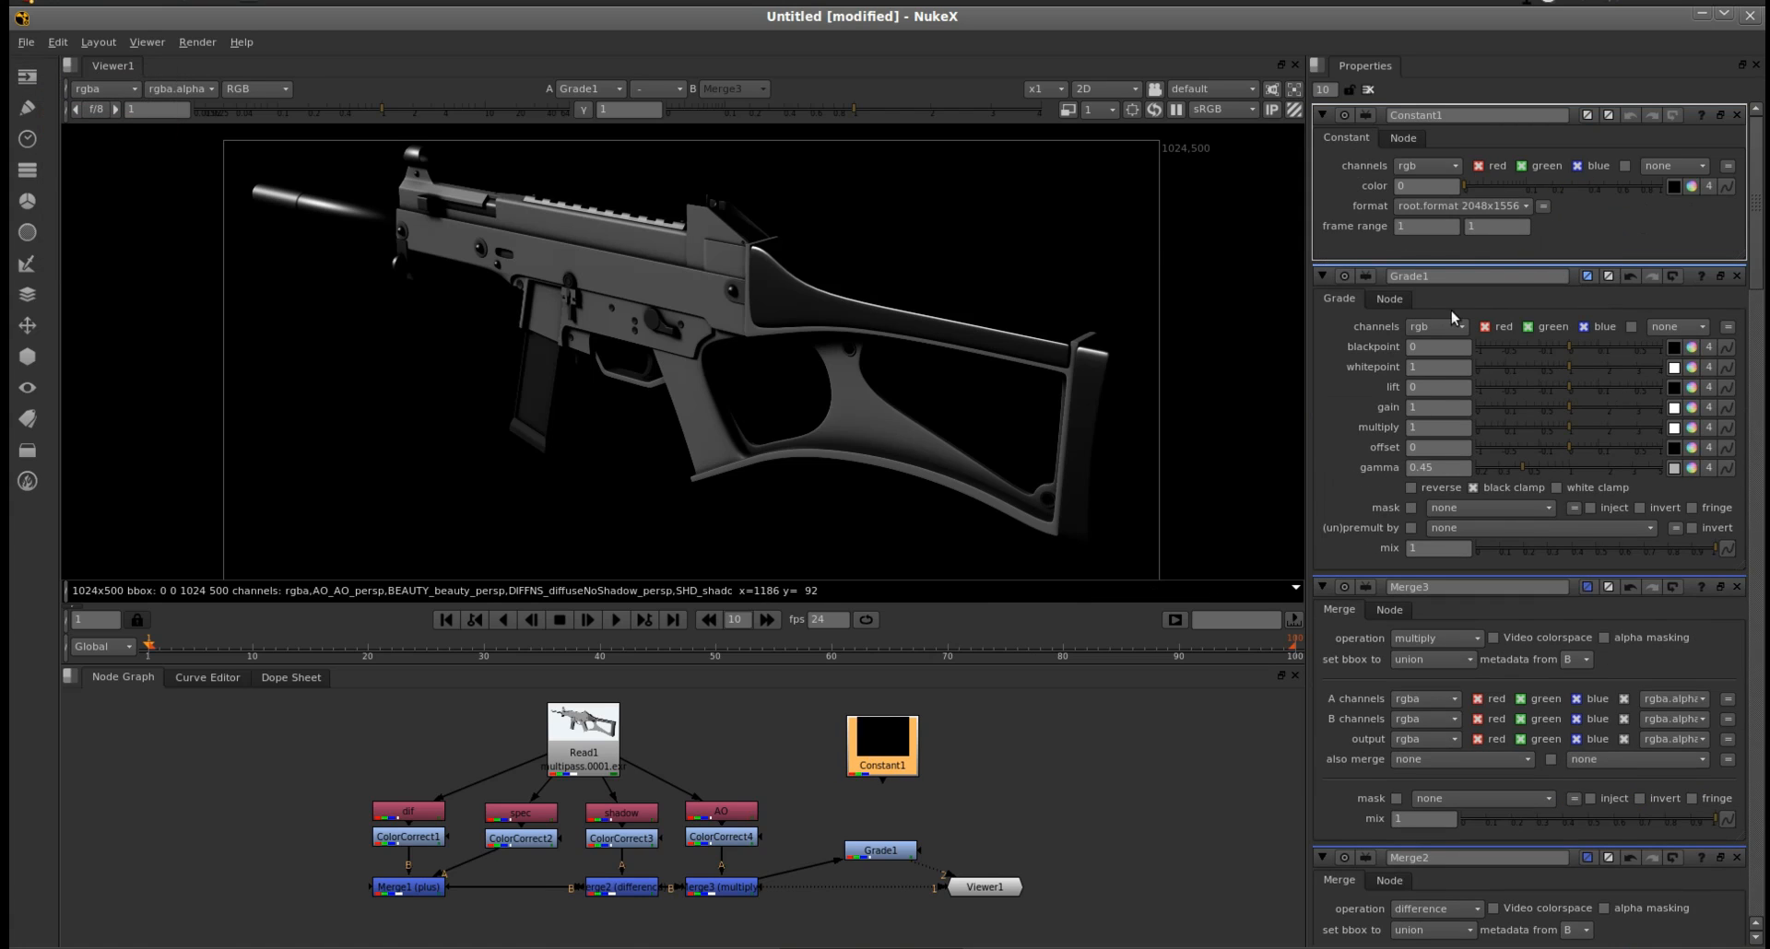
# - Create a 1000 x 500 format named "new" for the Constant node
pyautogui.click(1469, 210)
pyautogui.click(1546, 590)
pyautogui.doubleClick(1387, 679)
pyautogui.write('100')
pyautogui.press('Tab')
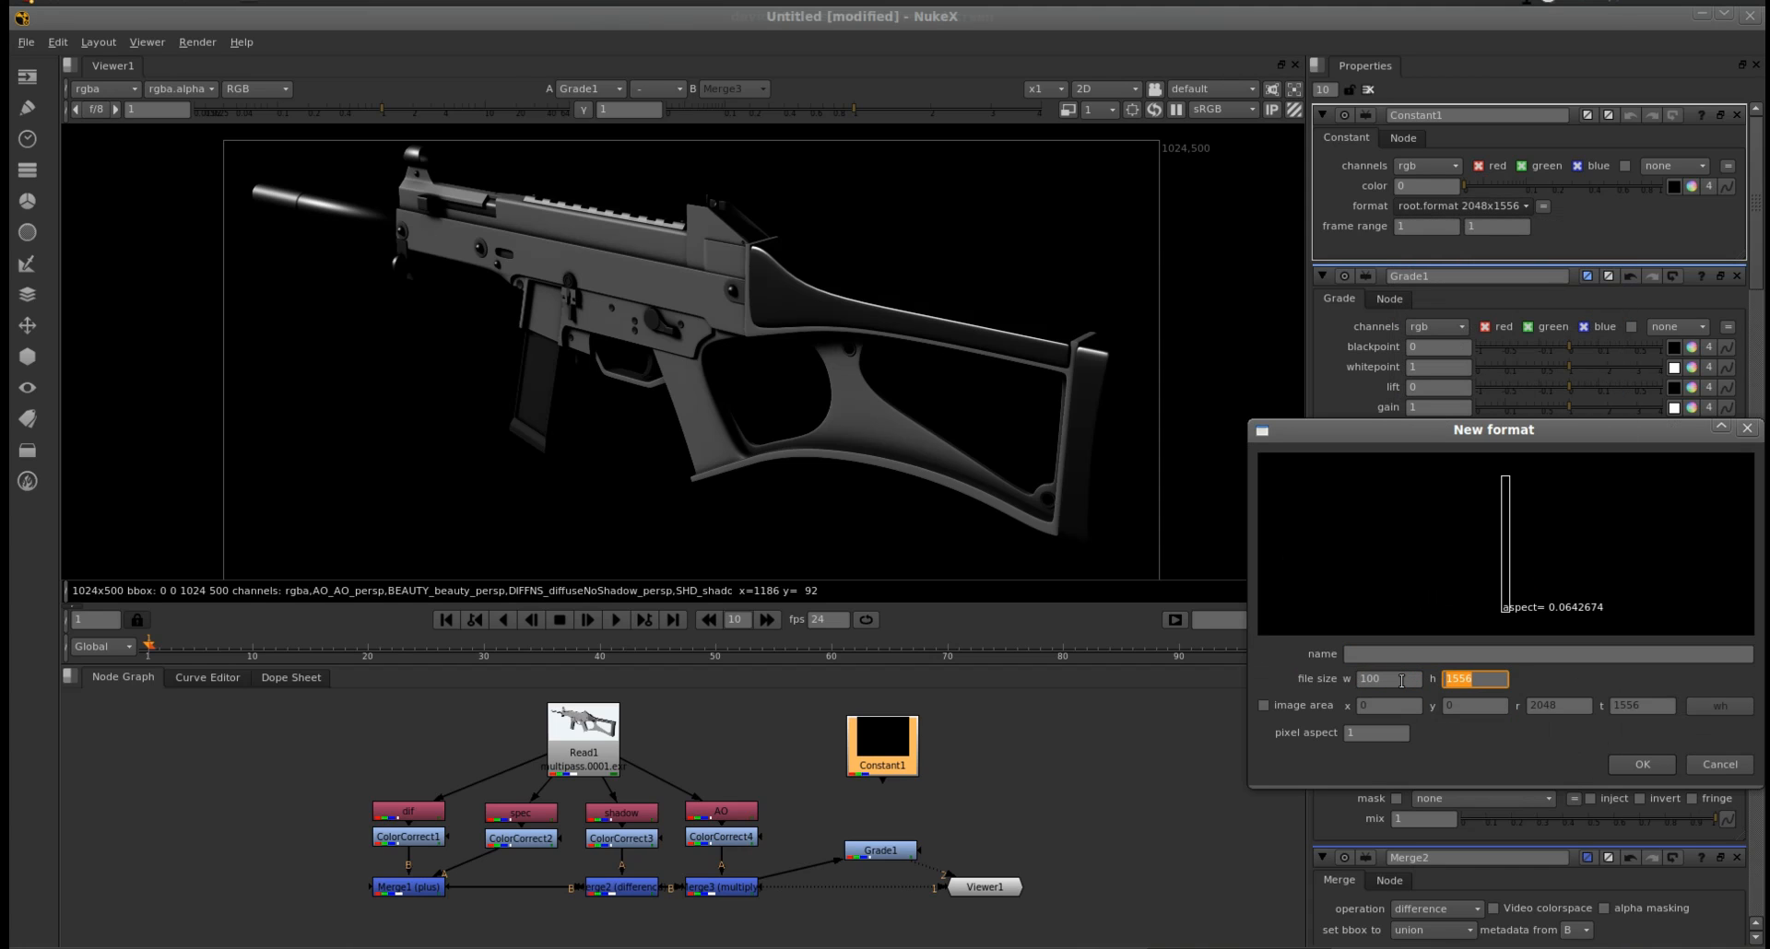
pyautogui.write('500')
pyautogui.click(1408, 678)
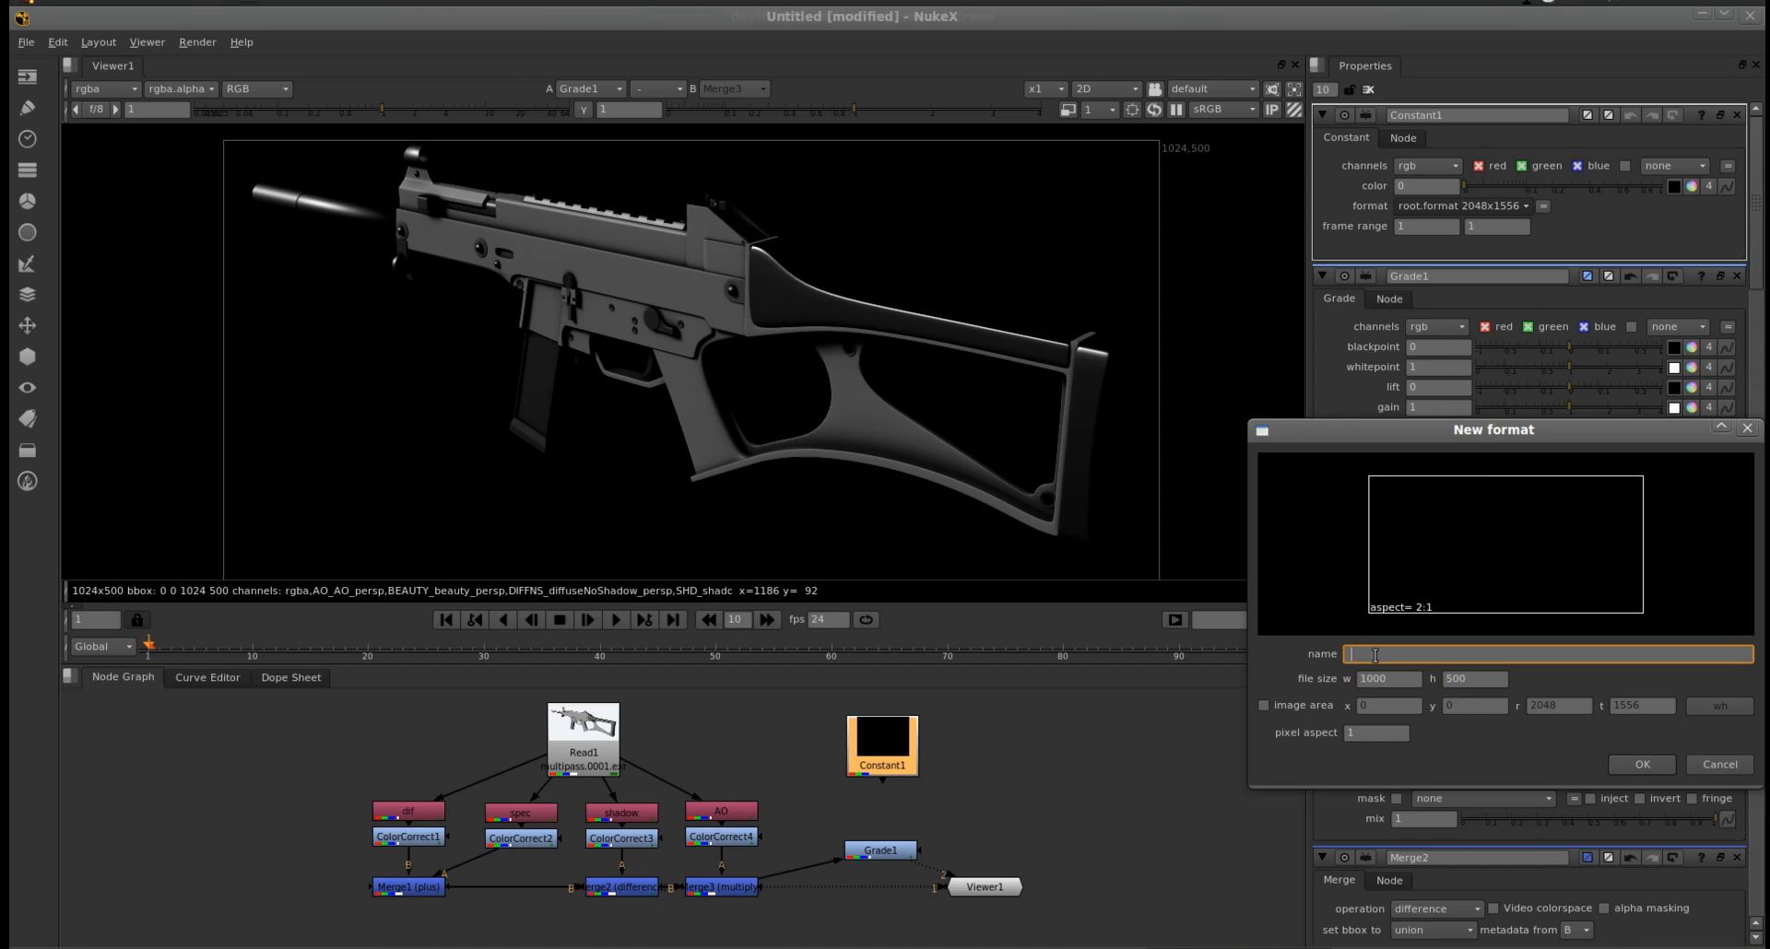
pyautogui.write('new')
pyautogui.press('Return')
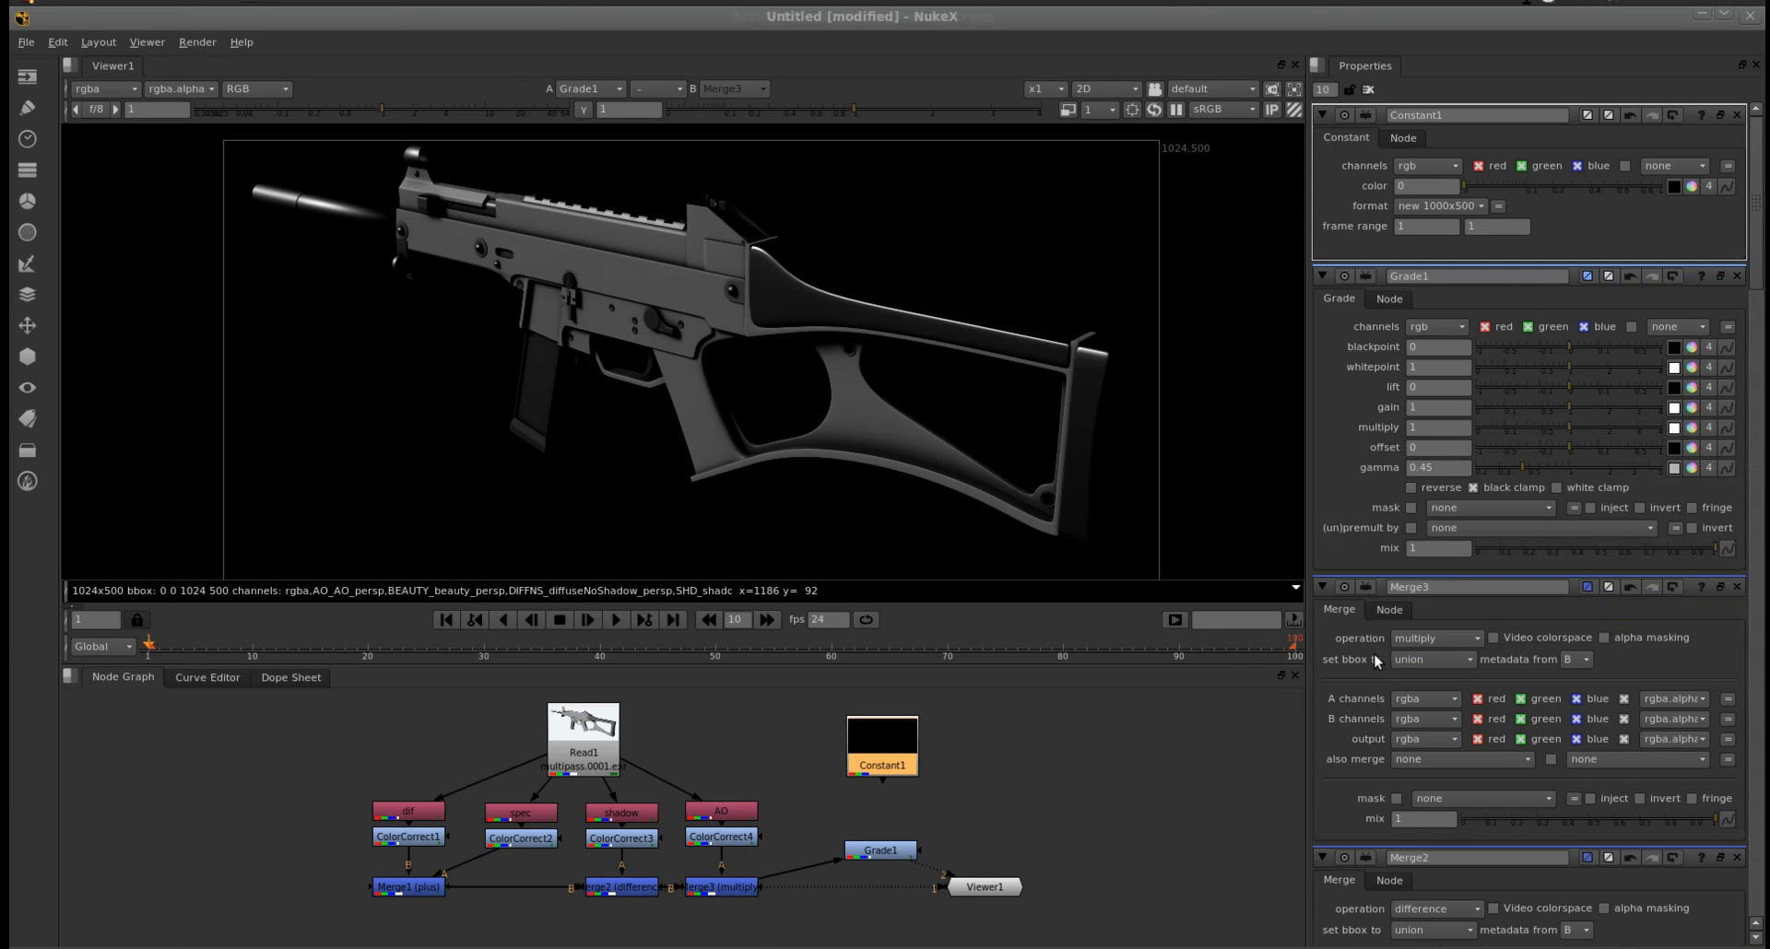
# - Detach the Grade node and add a fourth Merge node placing the multiply Merge over the Constant
pyautogui.moveTo(856, 762); pyautogui.dragTo(861, 765)
pyautogui.moveTo(842, 860); pyautogui.dragTo(885, 755)
pyautogui.press('m')
pyautogui.moveTo(831, 850); pyautogui.dragTo(726, 887)
pyautogui.moveTo(894, 854); pyautogui.dragTo(864, 833)
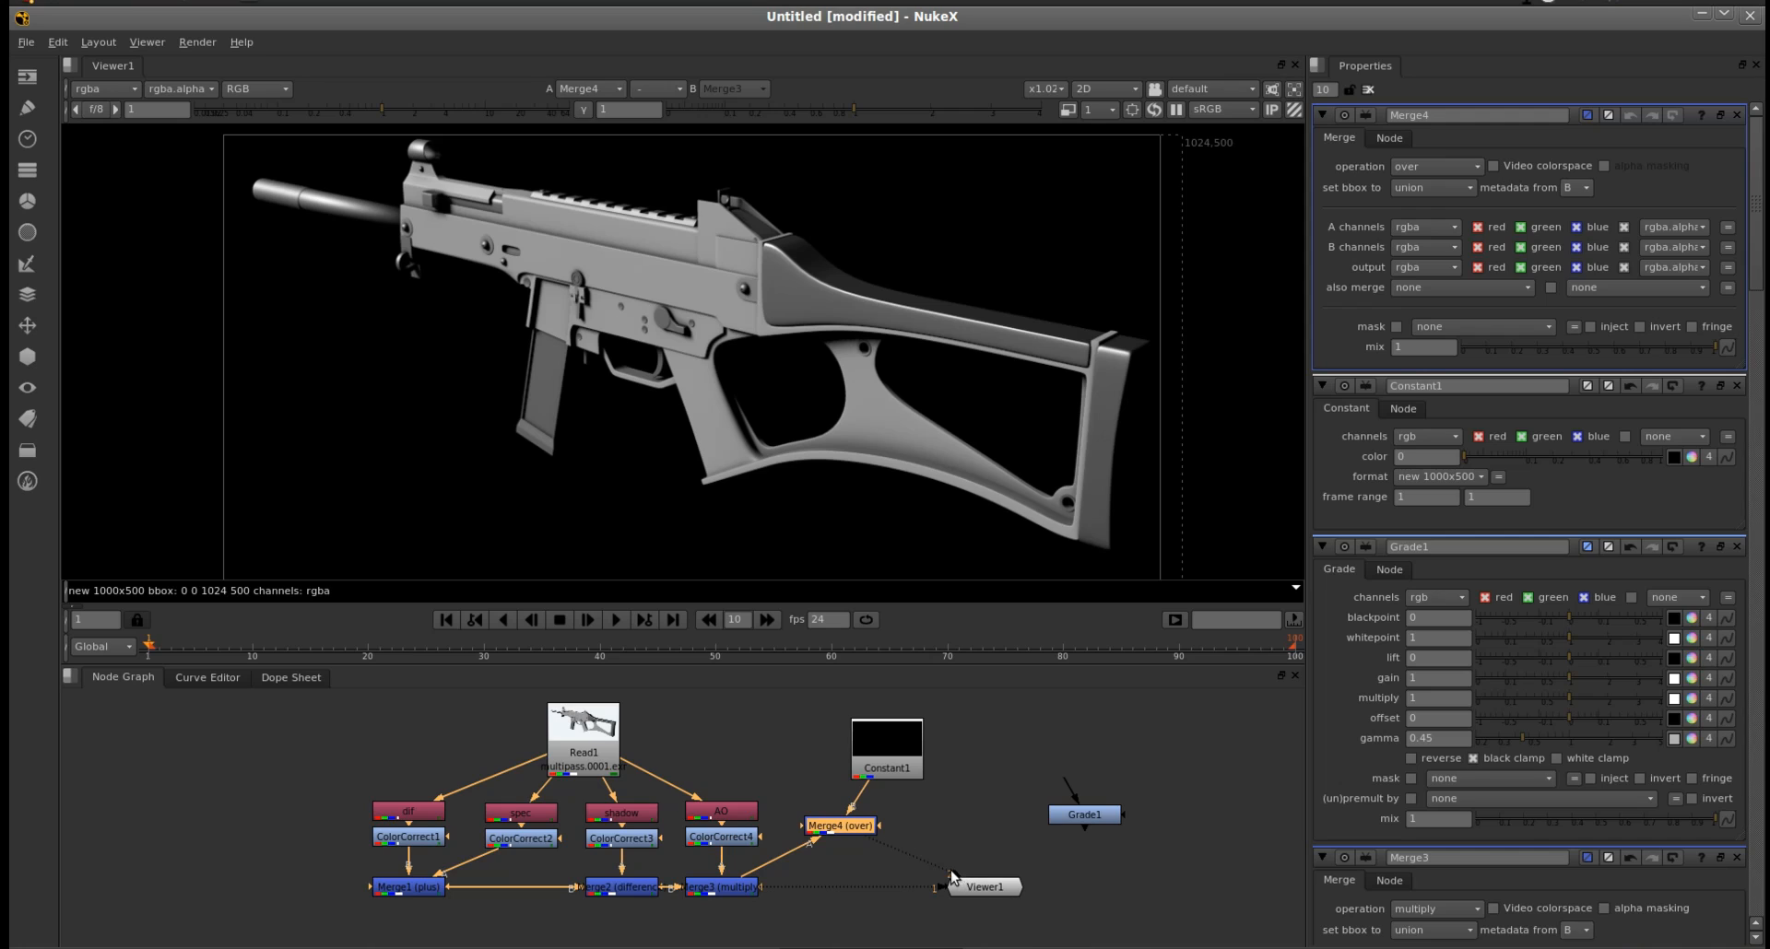
# - Place the over Merge beneath the Constant and leave the Viewer connected to it alone, set further along
pyautogui.moveTo(950, 871); pyautogui.dragTo(943, 908)
pyautogui.moveTo(841, 837); pyautogui.dragTo(998, 898)
pyautogui.moveTo(850, 820); pyautogui.dragTo(1038, 885)
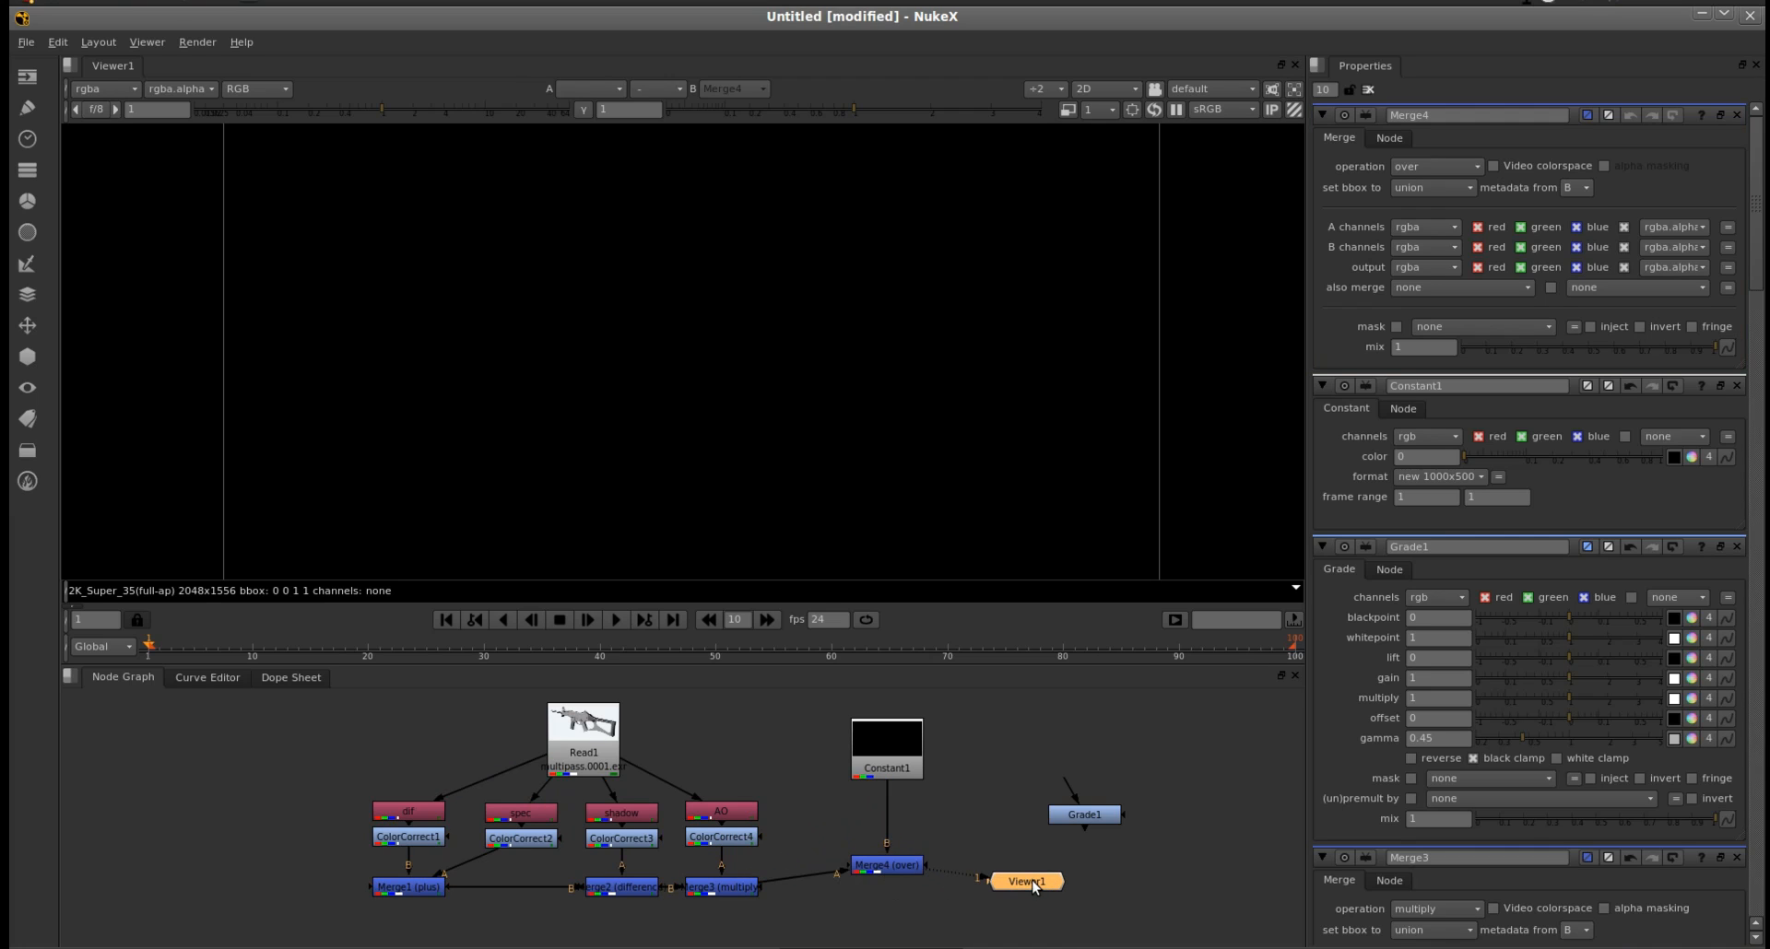
# - Set the Constant node's color to 0.055
pyautogui.doubleClick(906, 772)
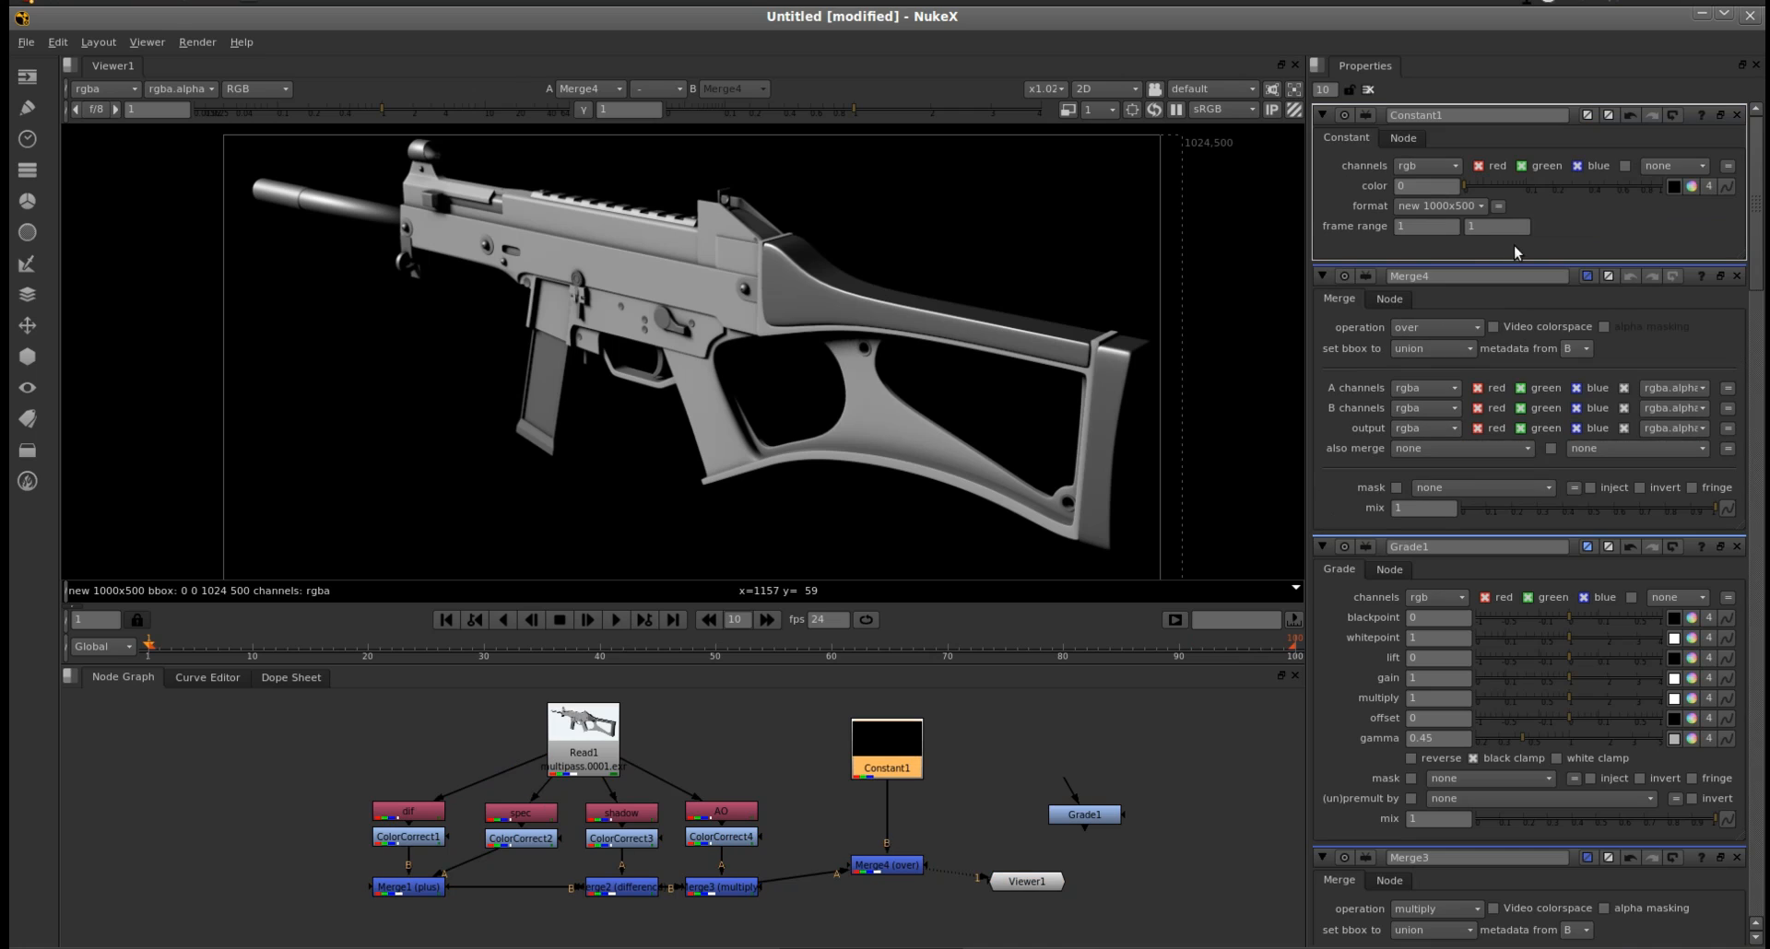
pyautogui.click(1611, 186)
pyautogui.moveTo(1606, 185); pyautogui.dragTo(1537, 207)
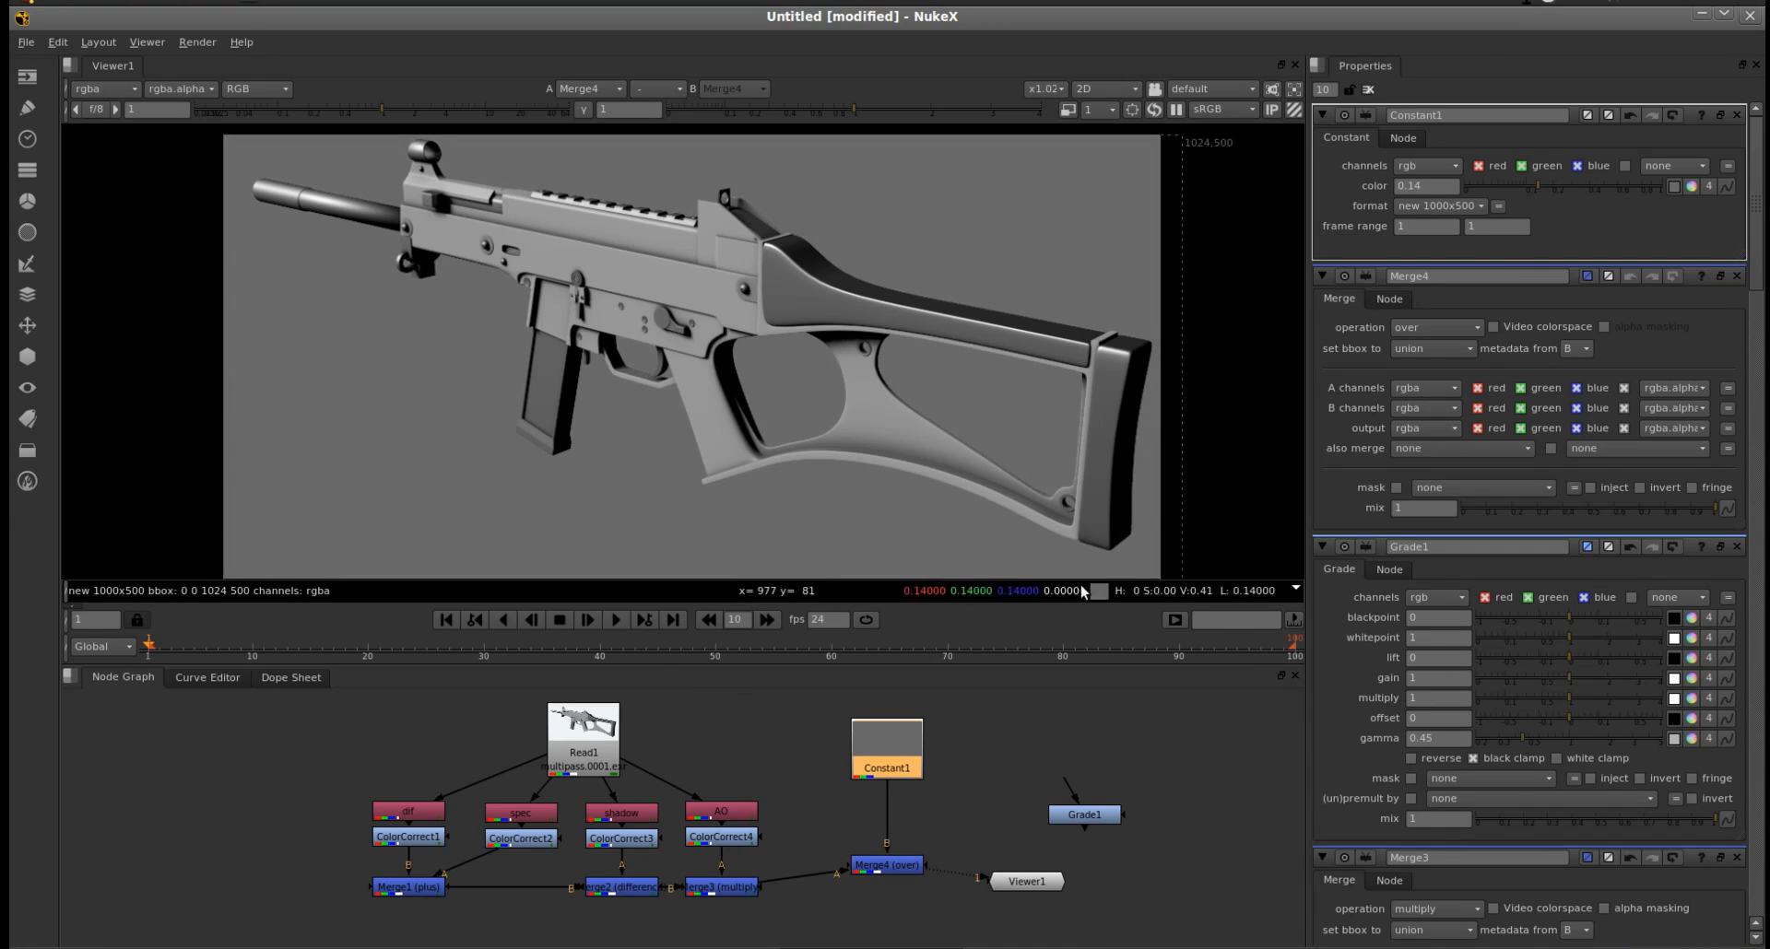
pyautogui.moveTo(1530, 188)
pyautogui.mouseDown()
pyautogui.moveTo(1491, 186)
pyautogui.moveTo(1624, 181)
pyautogui.moveTo(1565, 203)
pyautogui.moveTo(1469, 191)
pyautogui.moveTo(1533, 190)
pyautogui.moveTo(1508, 205)
pyautogui.mouseUp()
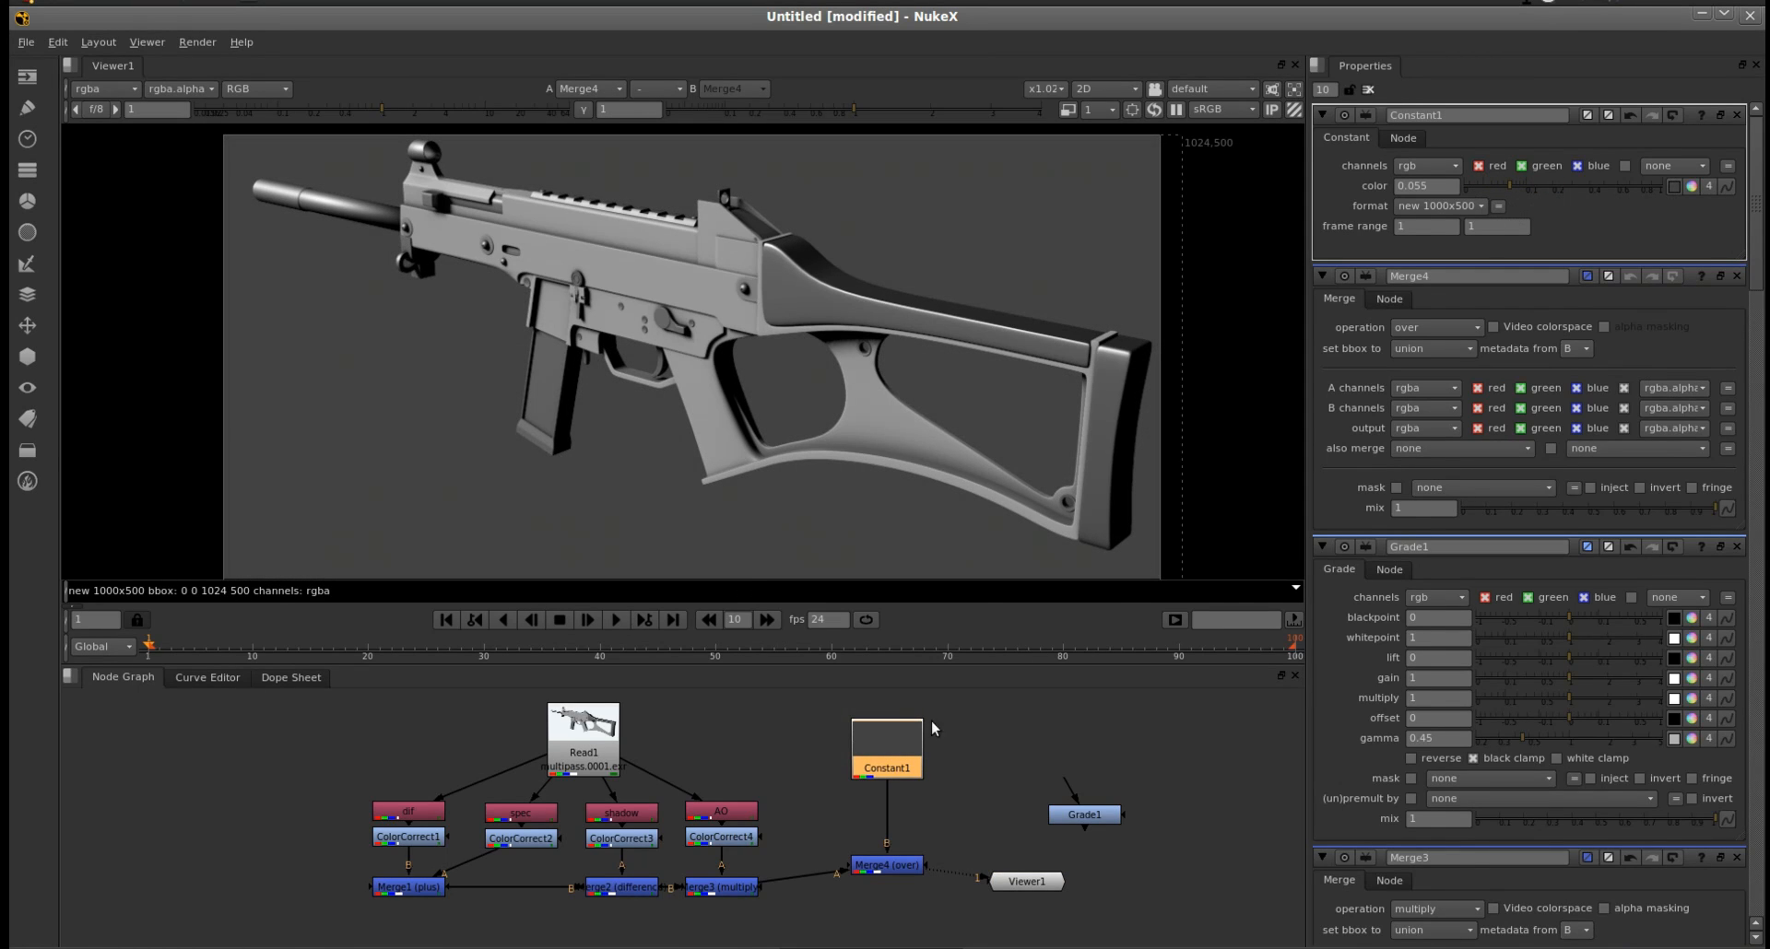
# - Line up the over Merge with the row of Merge nodes and bring the Constant down close above it
pyautogui.moveTo(891, 865); pyautogui.dragTo(890, 881)
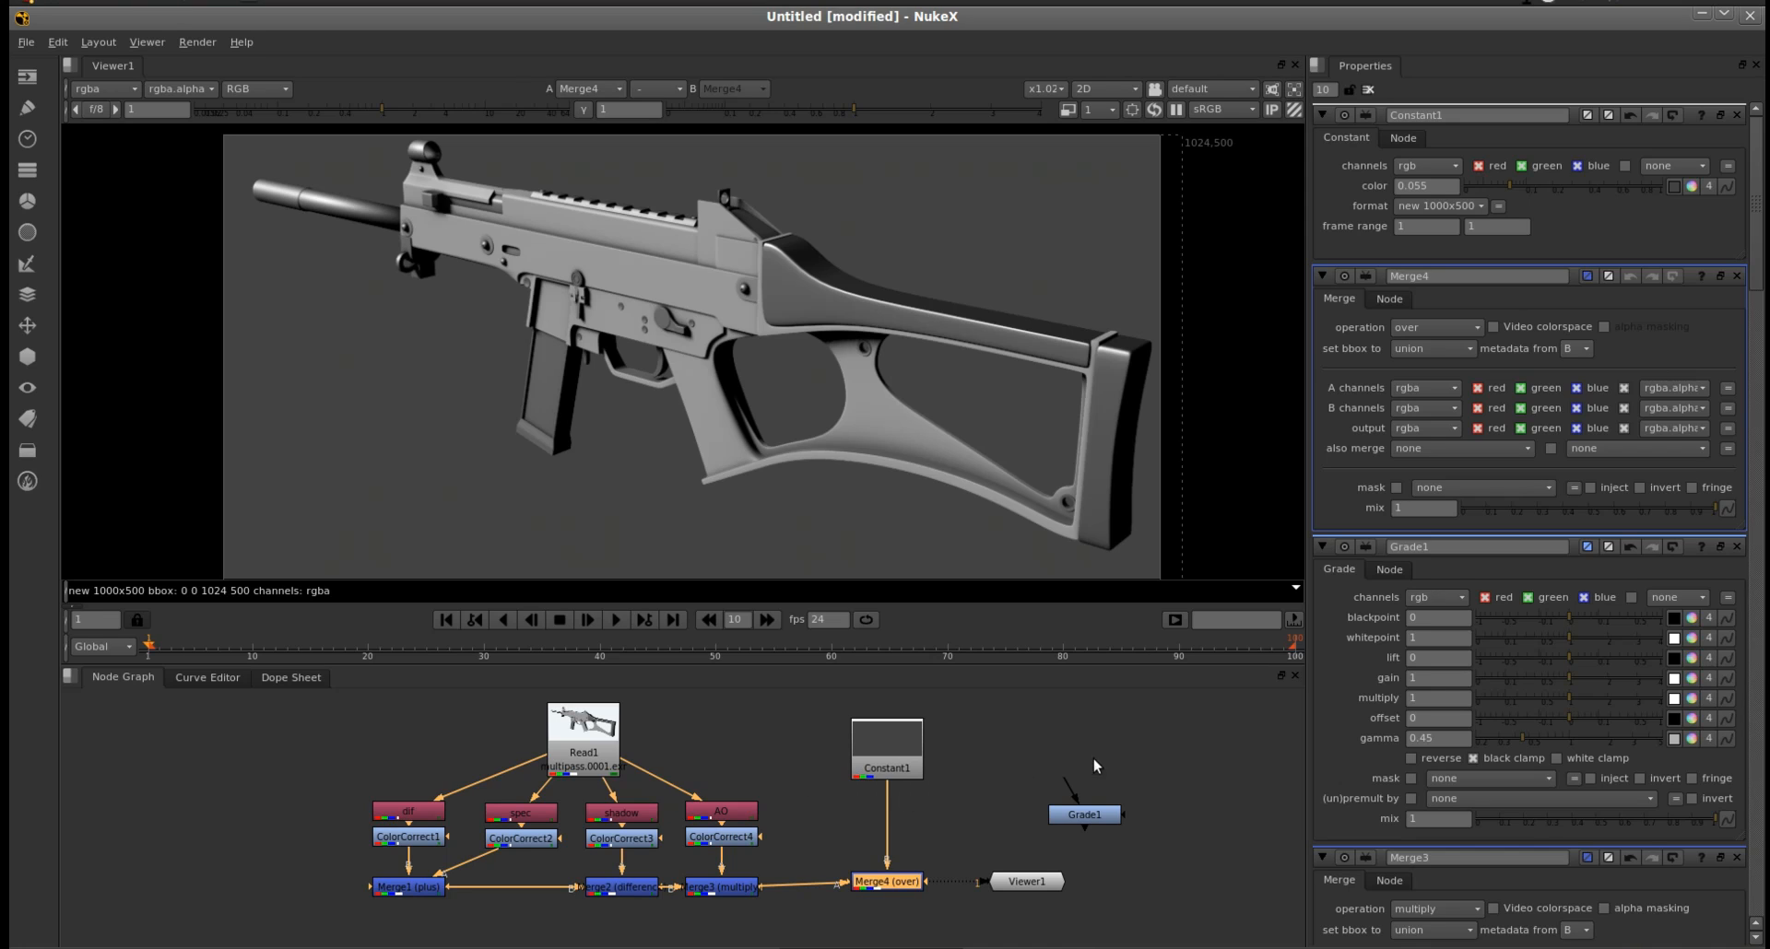
pyautogui.click(844, 767)
pyautogui.moveTo(871, 758); pyautogui.dragTo(871, 832)
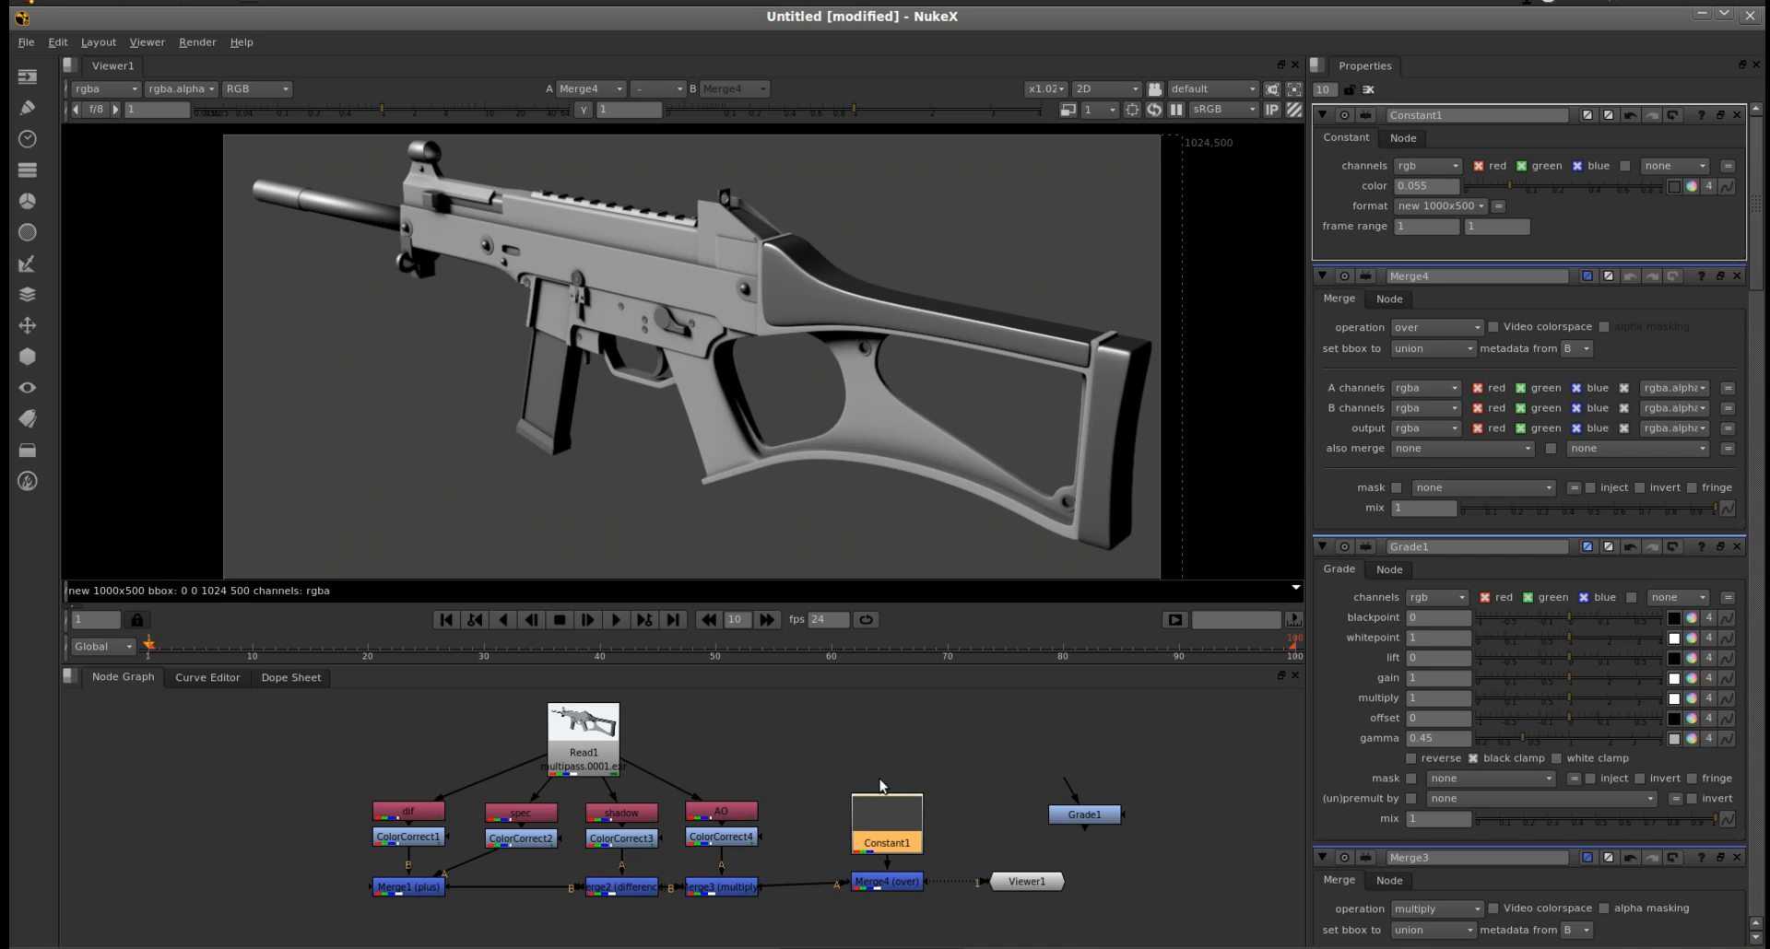
# - Insert the Grade node between the over Merge and the Viewer, and line the Viewer up behind it
pyautogui.moveTo(1031, 885); pyautogui.dragTo(1182, 889)
pyautogui.moveTo(1081, 820); pyautogui.dragTo(1023, 887)
pyautogui.moveTo(1193, 882); pyautogui.dragTo(1156, 882)
# - Brighten the Constant background by setting its color to 0.6
pyautogui.click(883, 846)
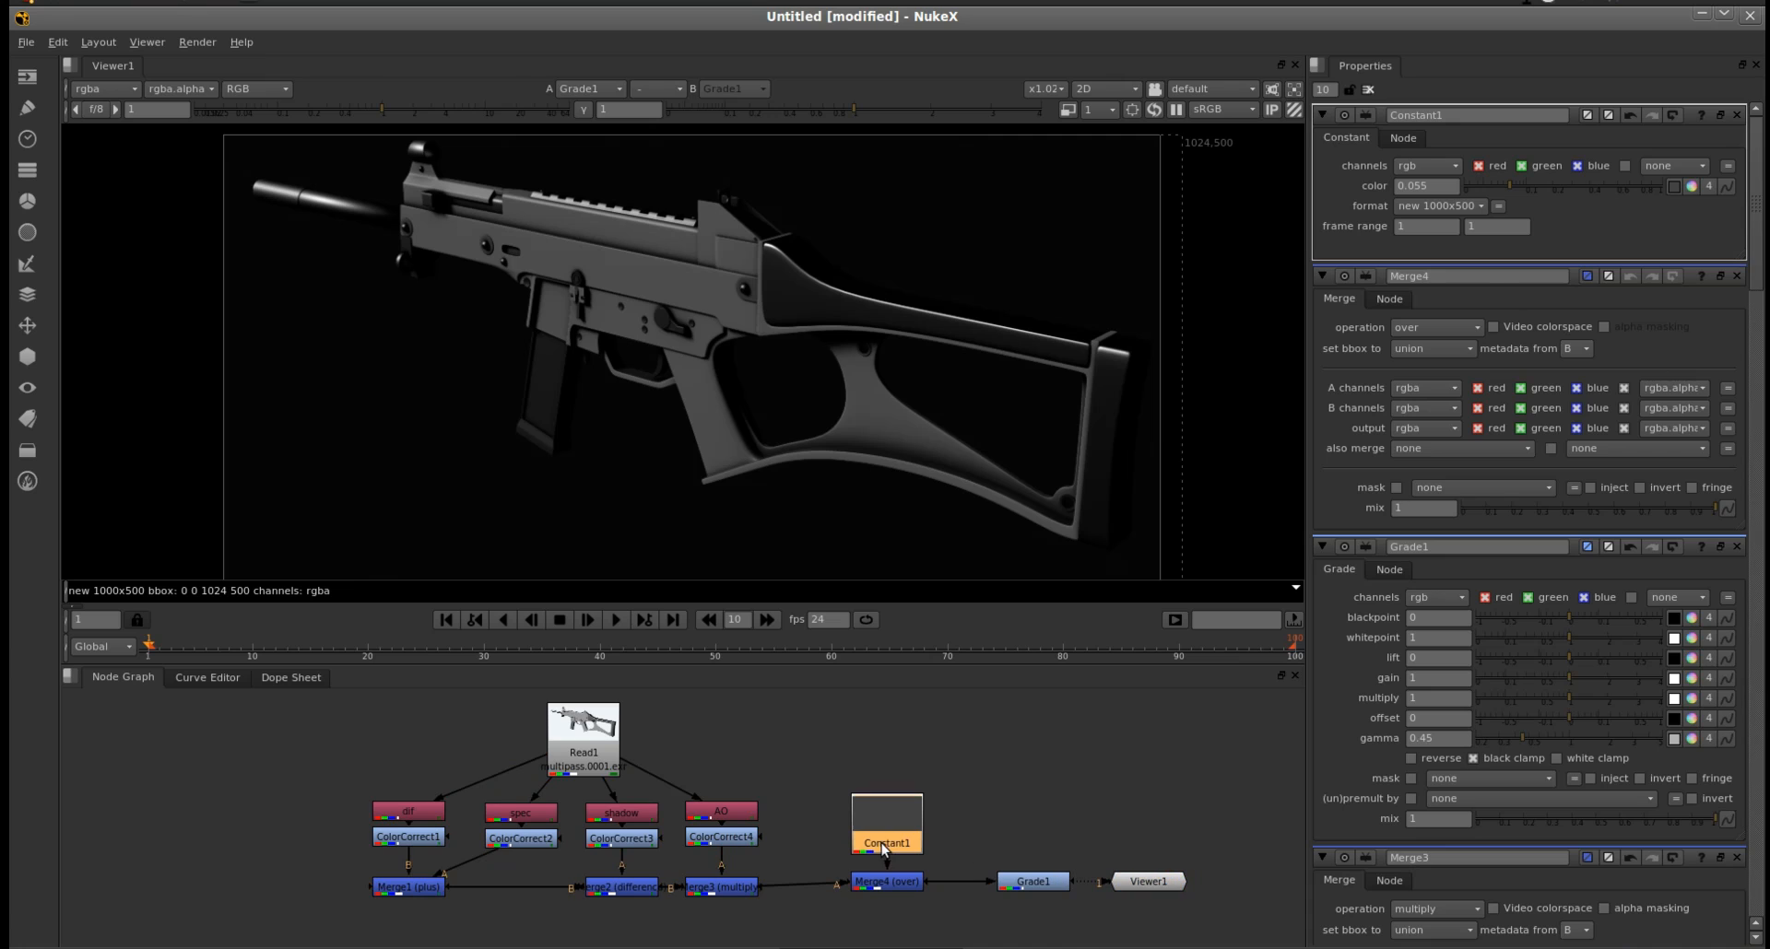
pyautogui.moveTo(1506, 192); pyautogui.dragTo(1617, 179)
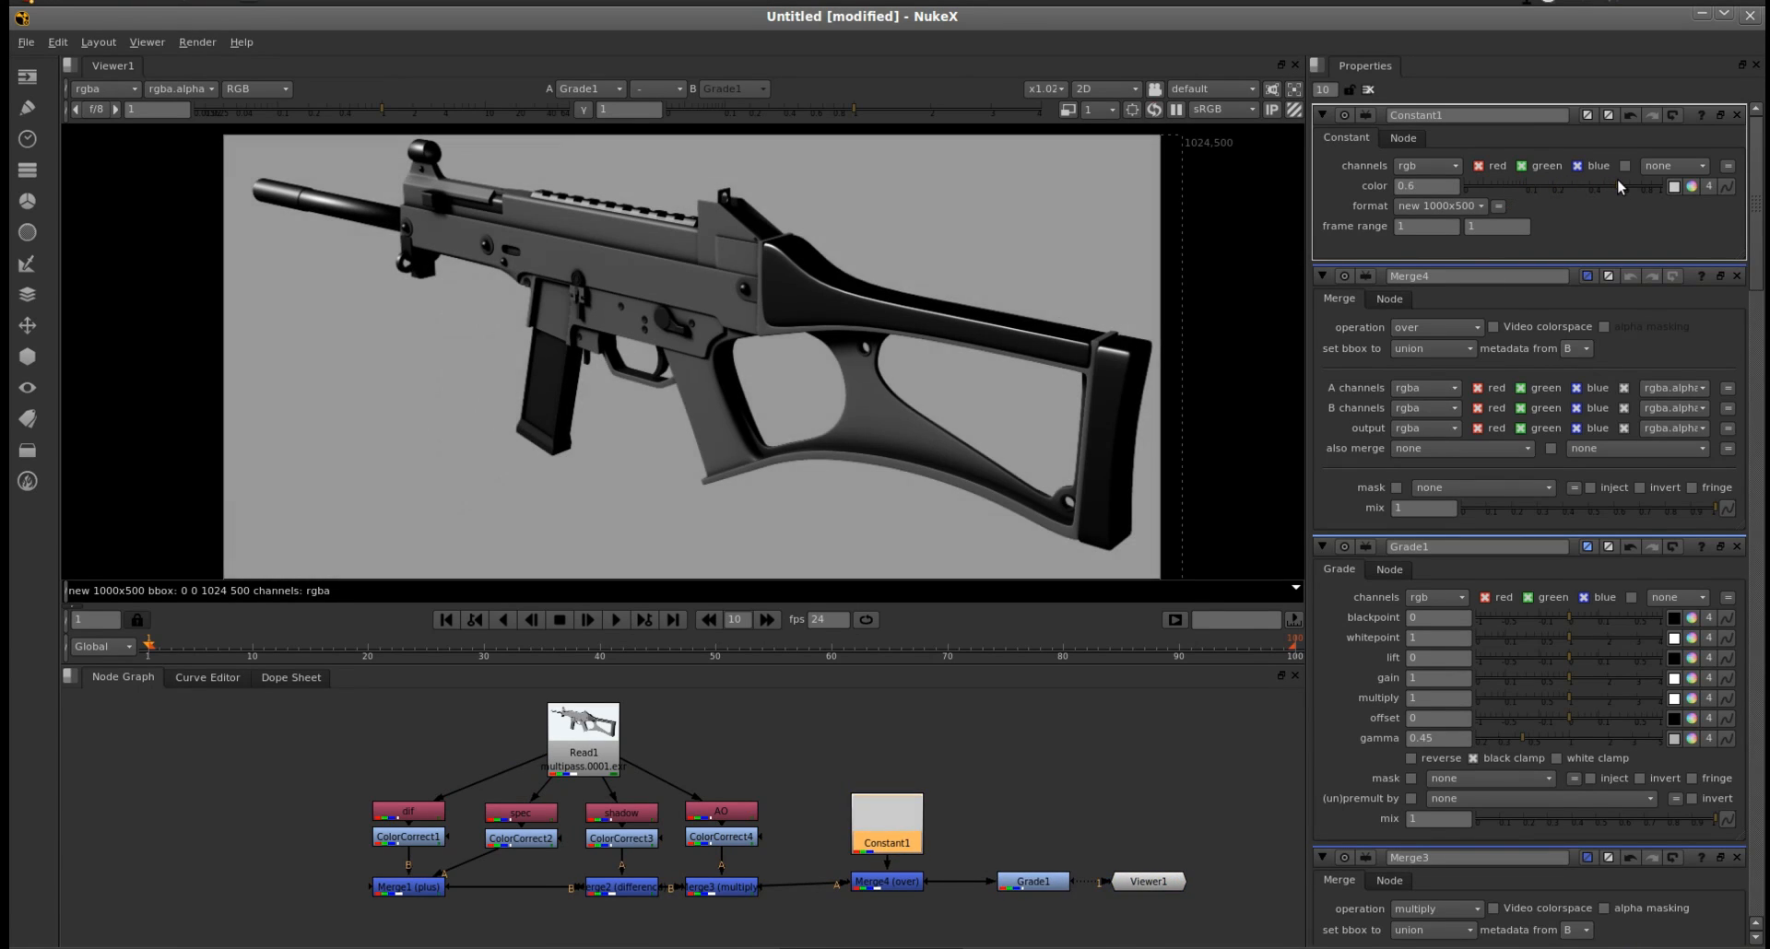
# - Set the midtones contrast of the dif branch's ColorCorrect to 1.75 and check the whole rifle image
pyautogui.doubleClick(408, 836)
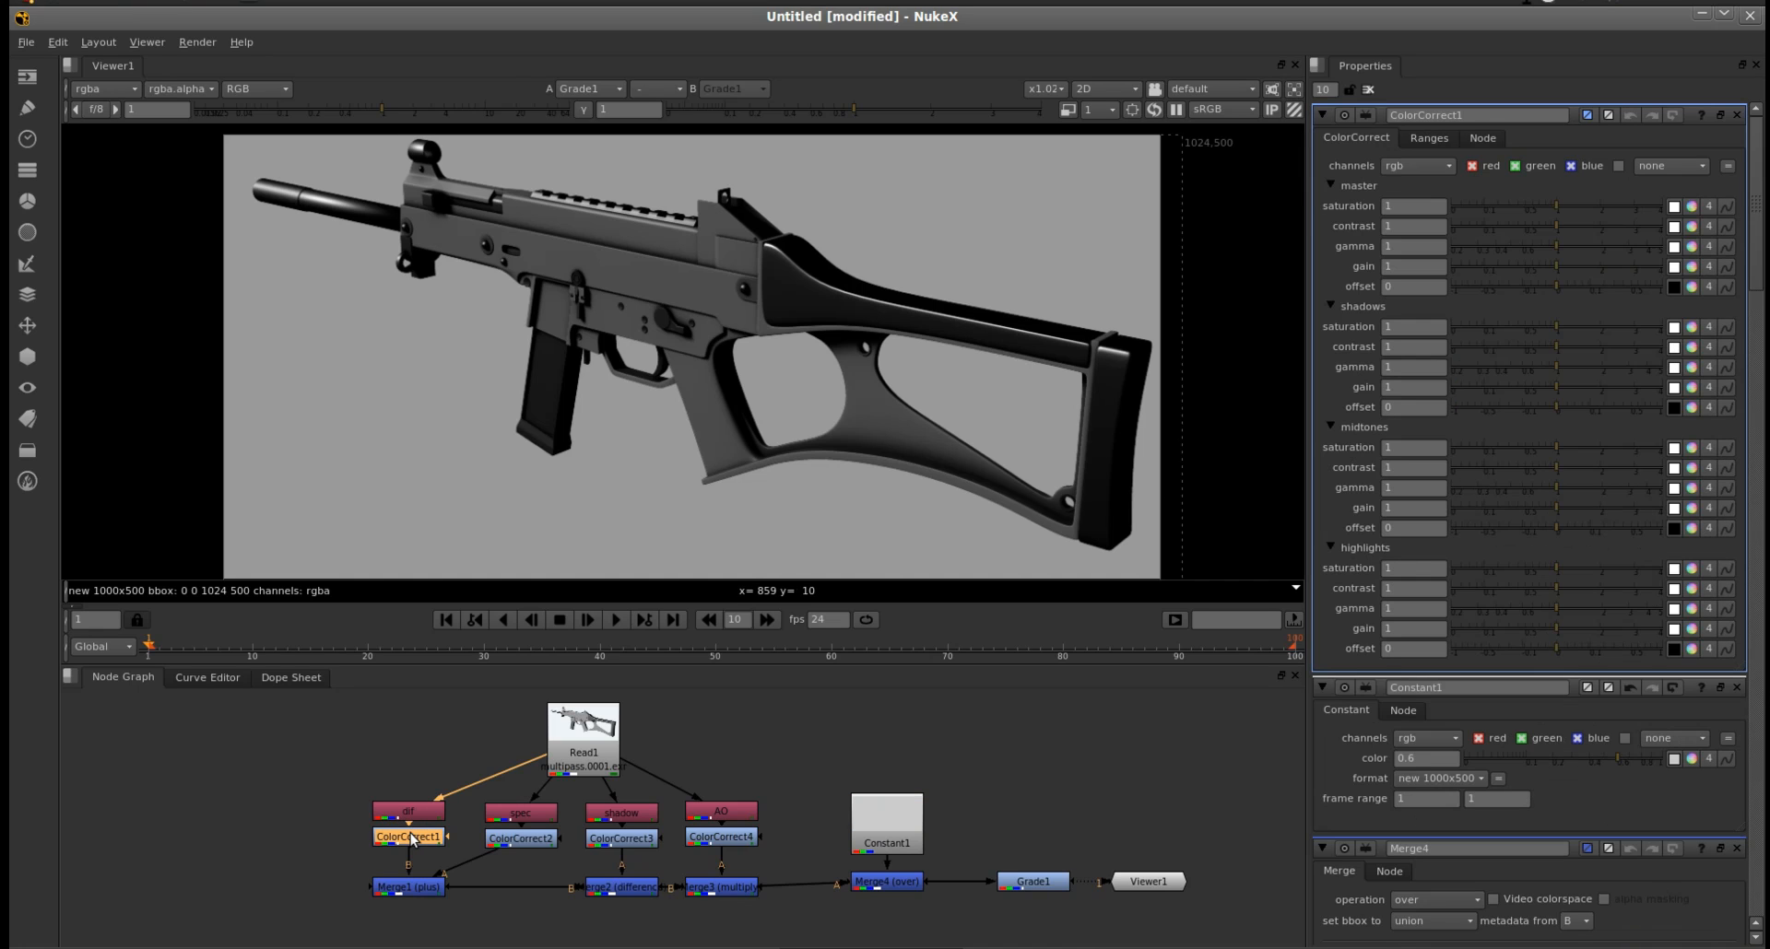
pyautogui.moveTo(1554, 465); pyautogui.dragTo(1590, 486)
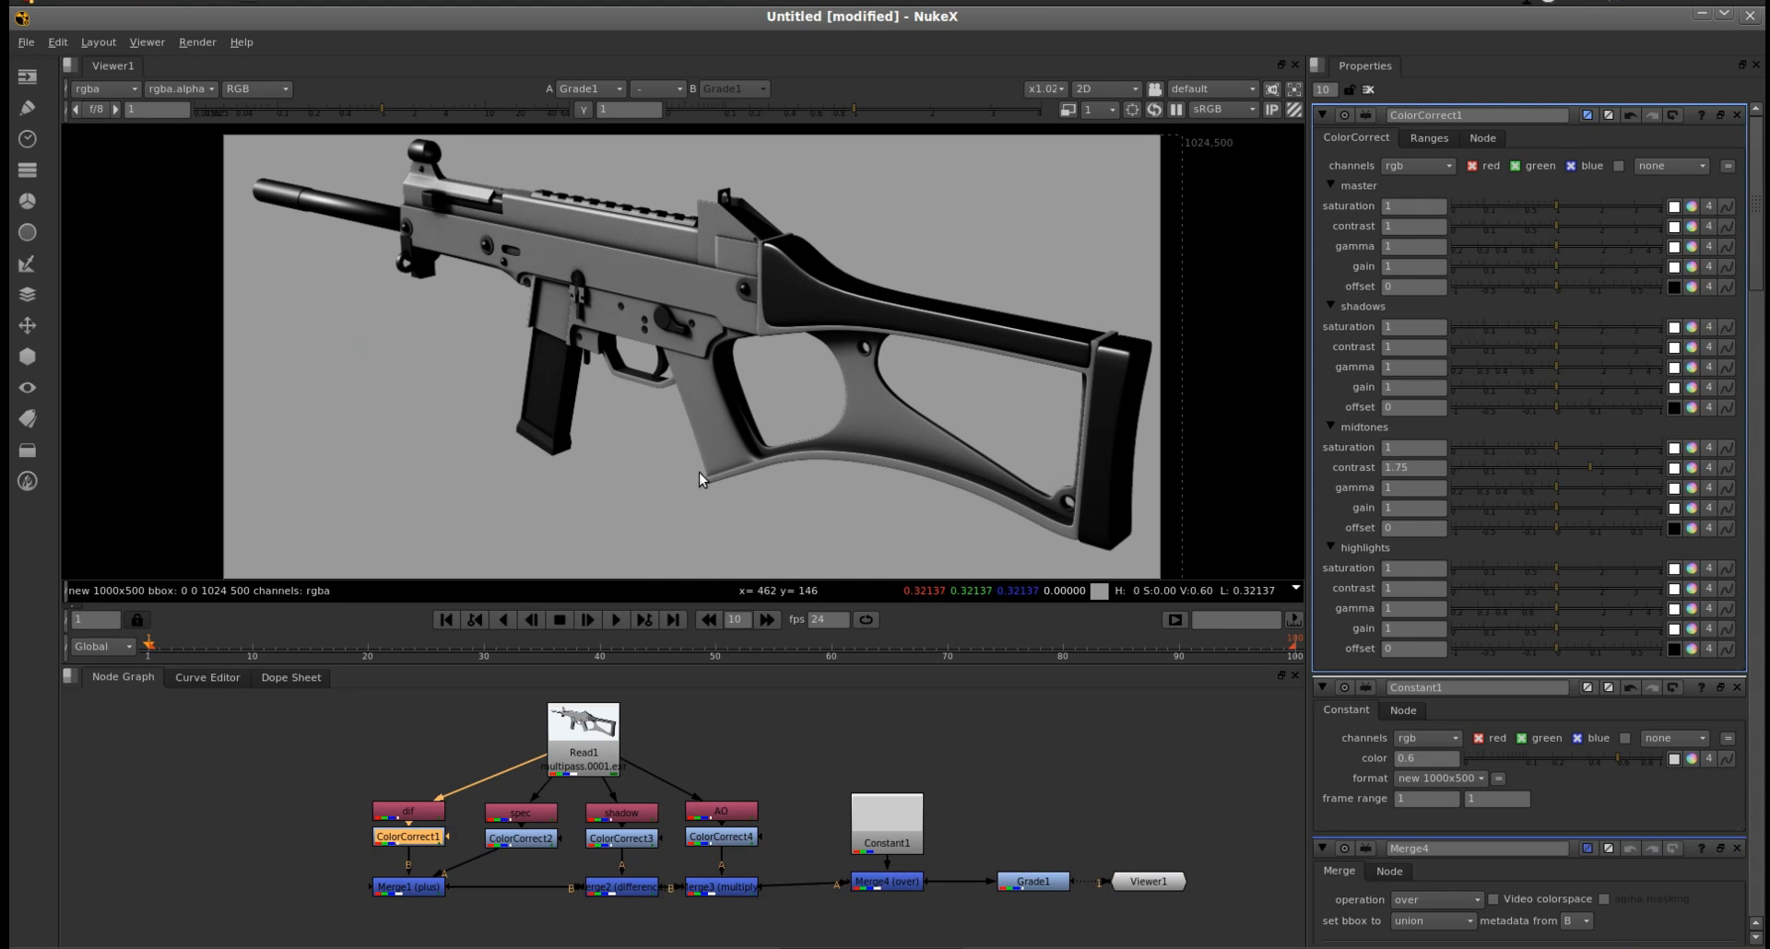
pyautogui.scroll(-2, 616, 445)
pyautogui.scroll(3, 604, 489)
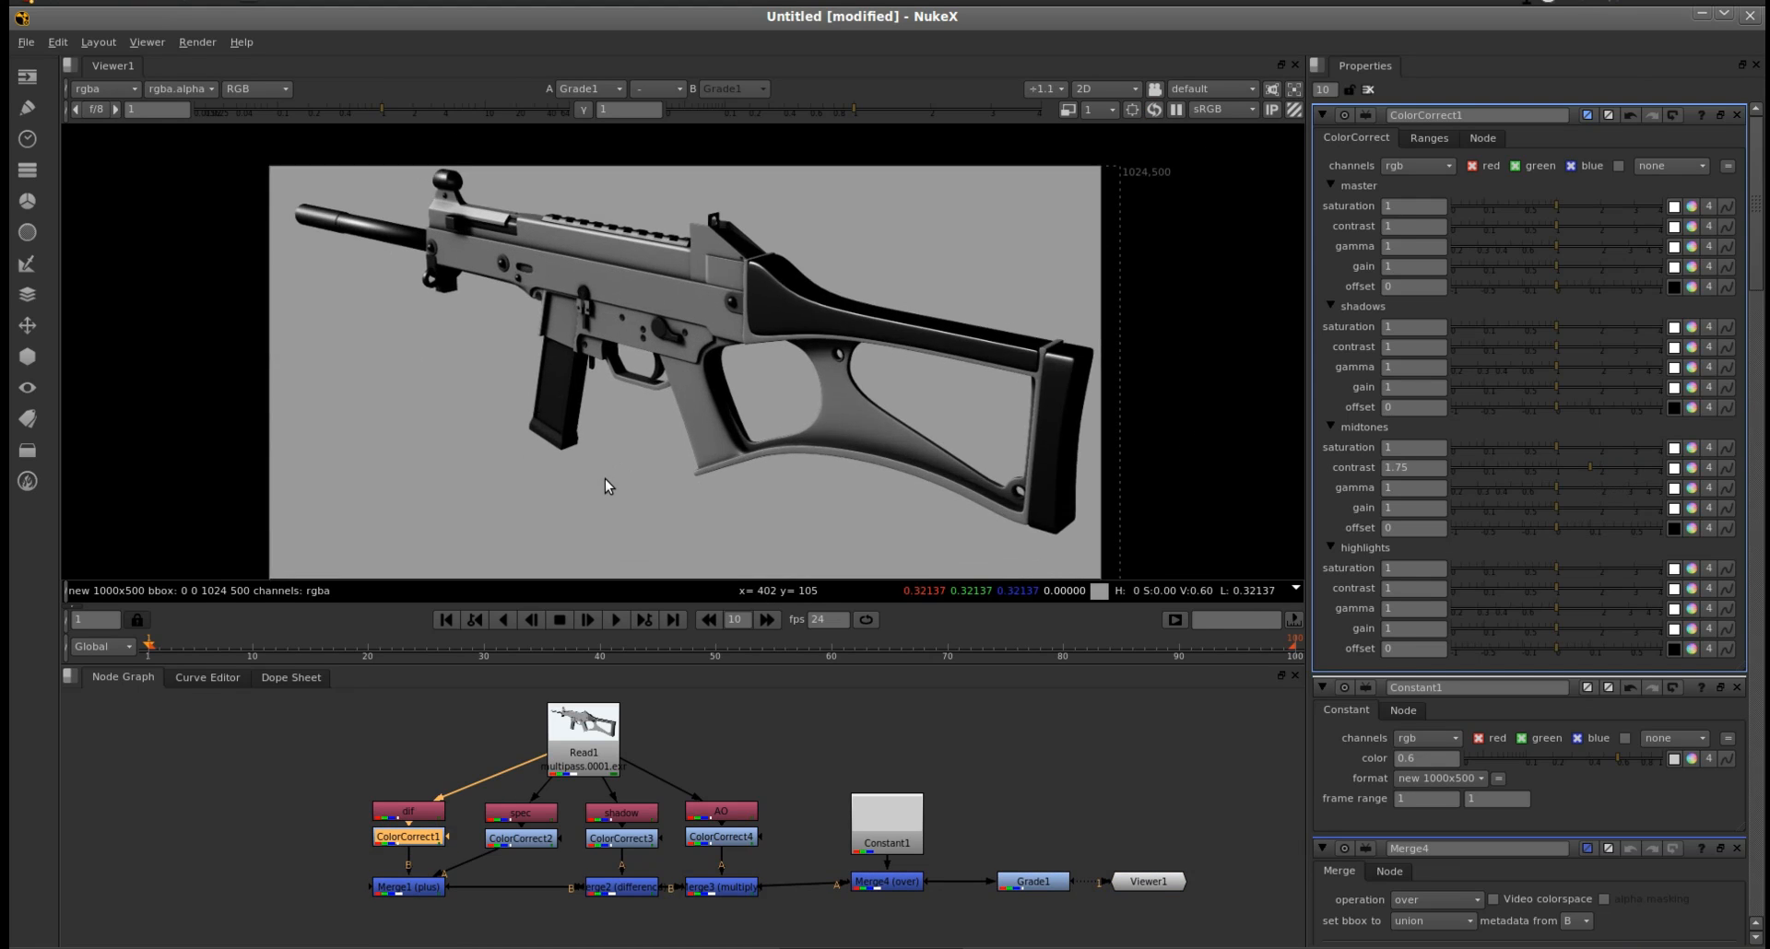
pyautogui.scroll(-2, 604, 465)
pyautogui.moveTo(602, 478); pyautogui.dragTo(603, 451, button='middle')
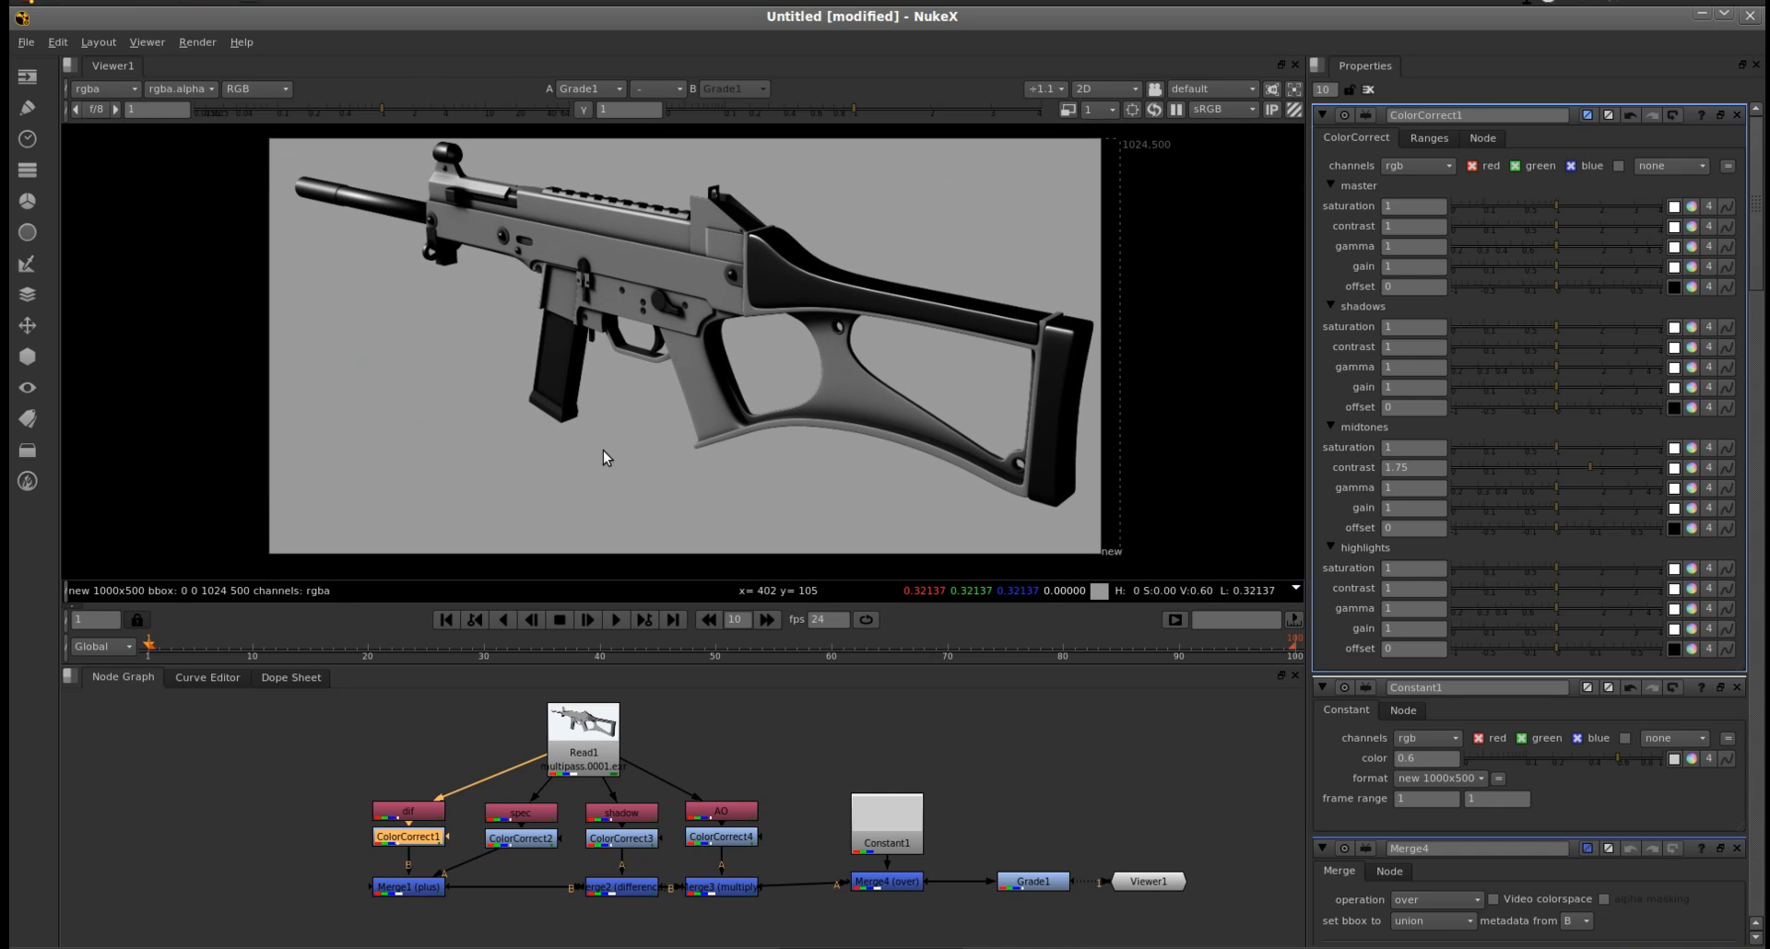